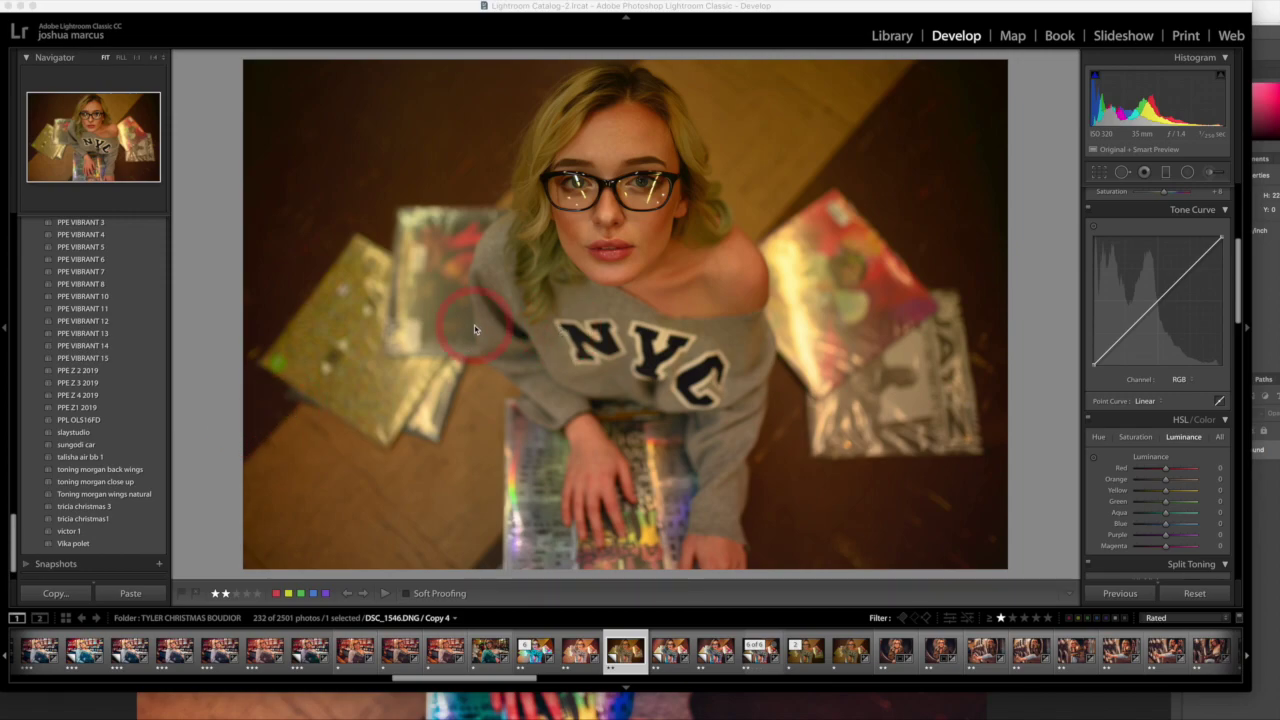
Apply the PPE VIBRANT 10 preset to the photo and set its white balance temperature to 3,699
left_click_drag(1238, 286, 1235, 218)
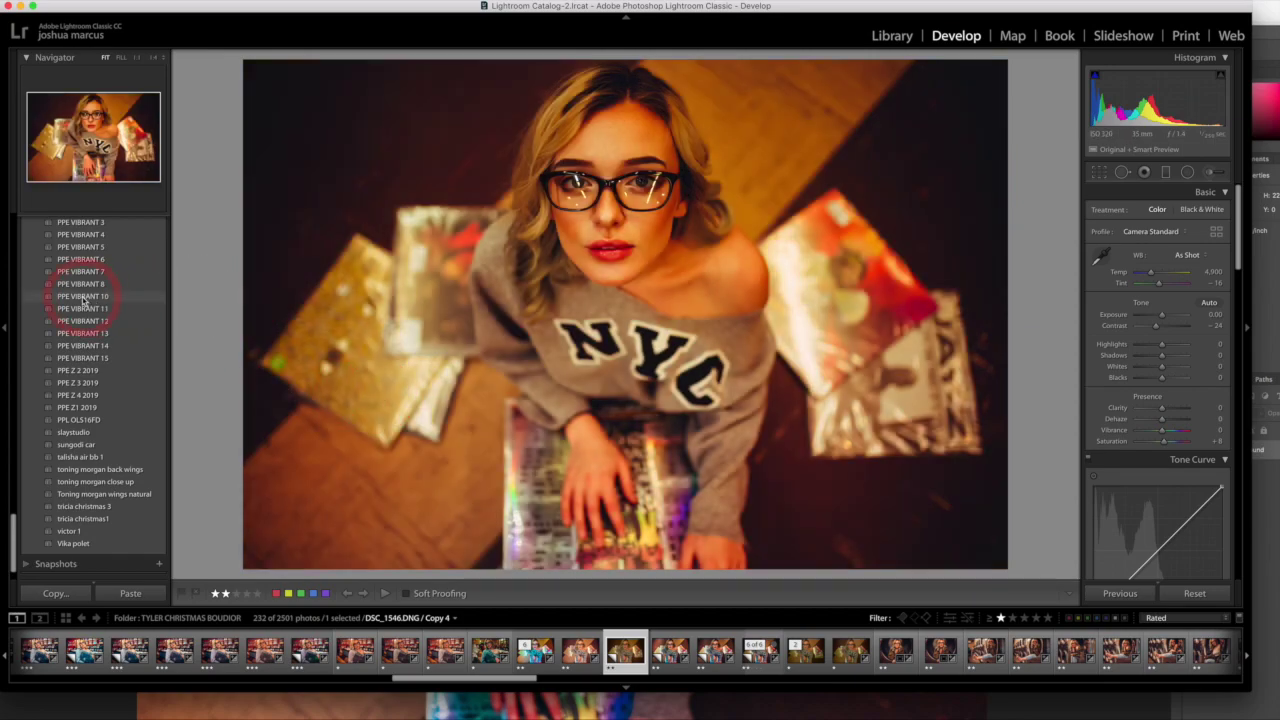
left_click(85, 297)
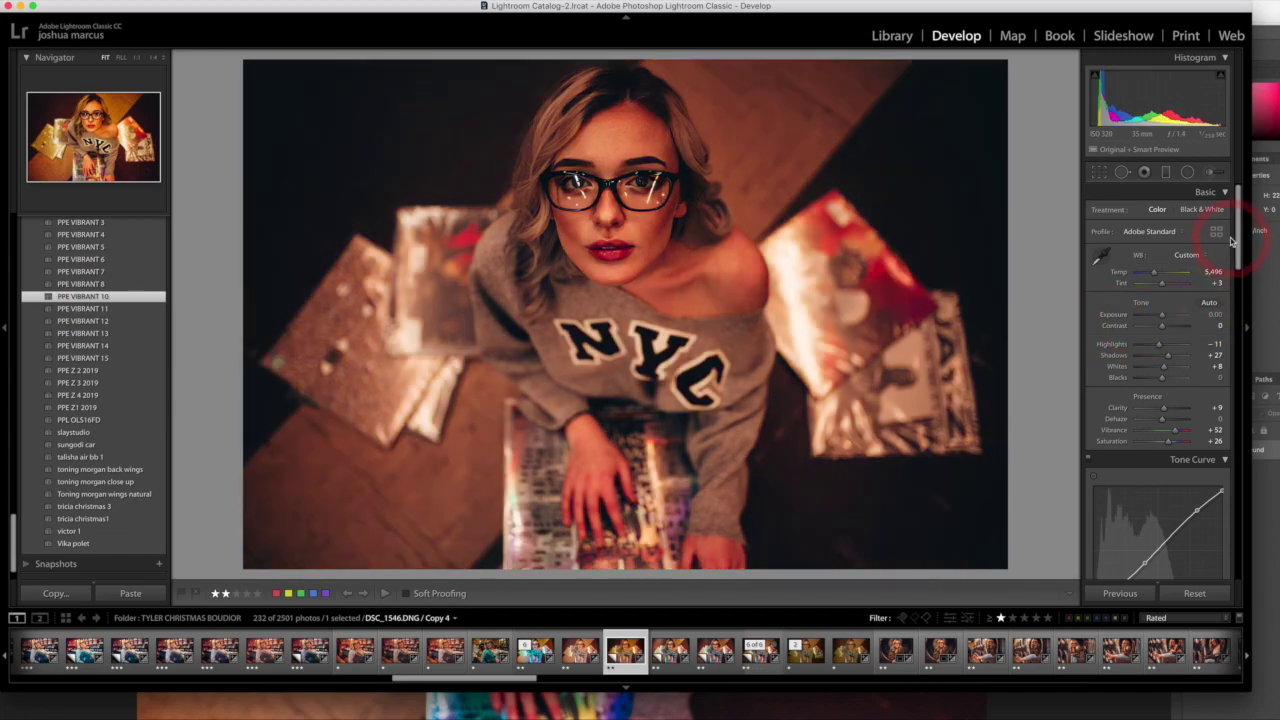
left_click(1222, 272)
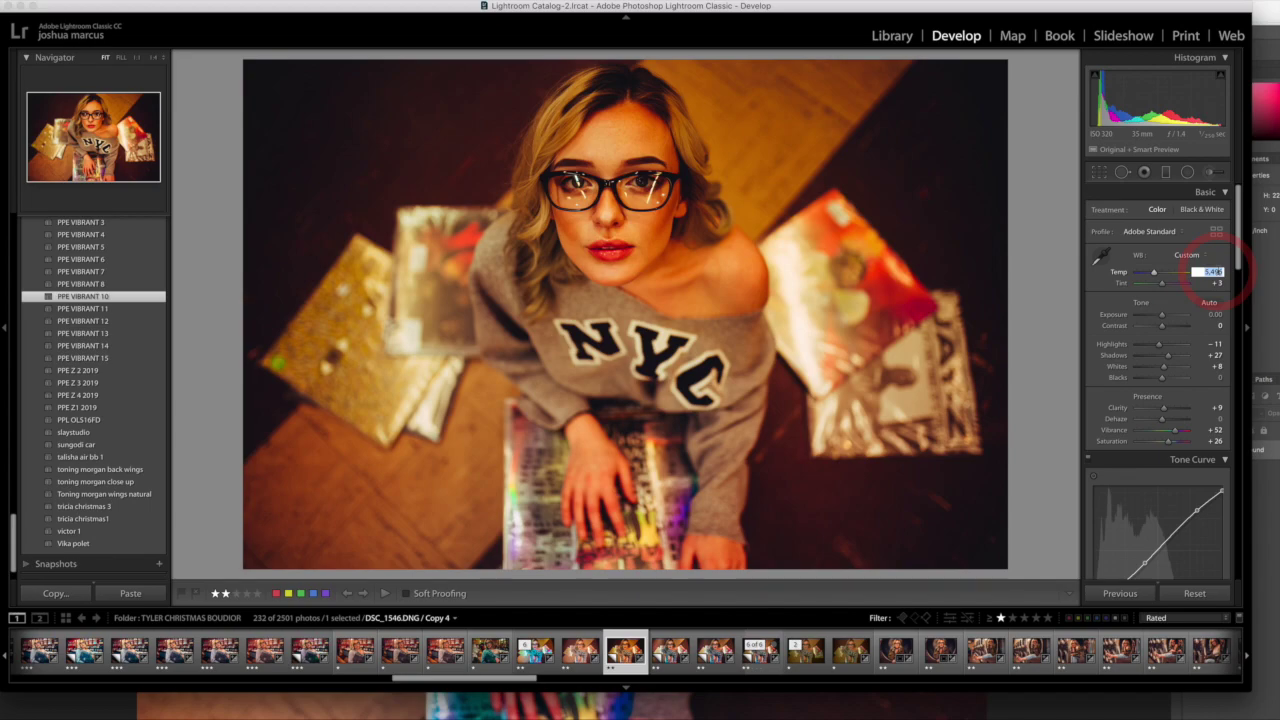
type("5")
key("Return")
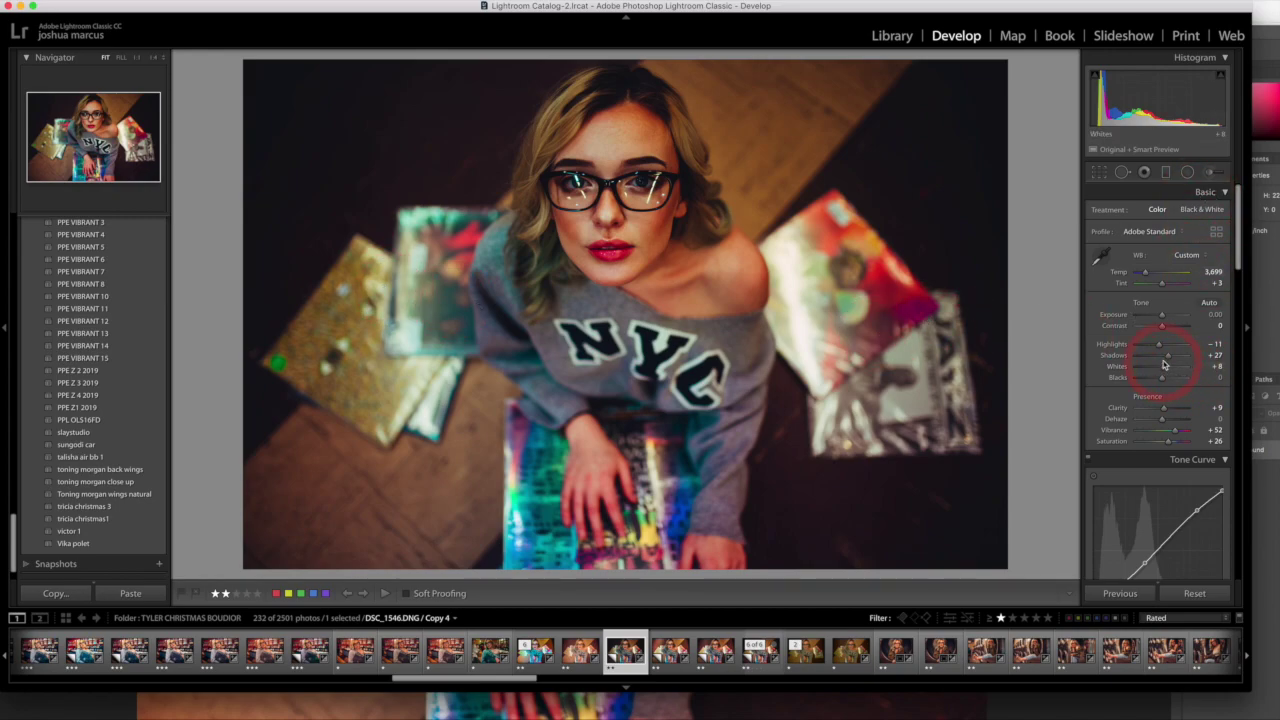
Set the photo's Shadows to +92 and Highlights to −30
left_click_drag(1168, 358, 1186, 361)
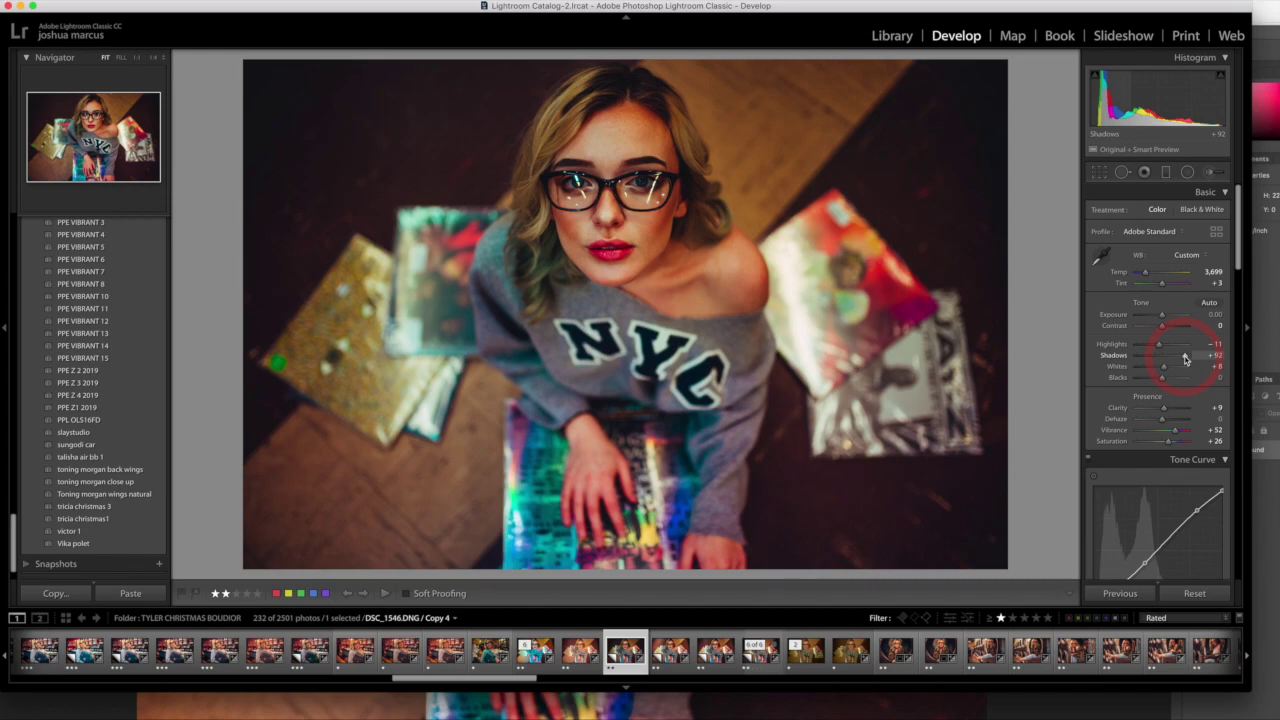
left_click(1159, 345)
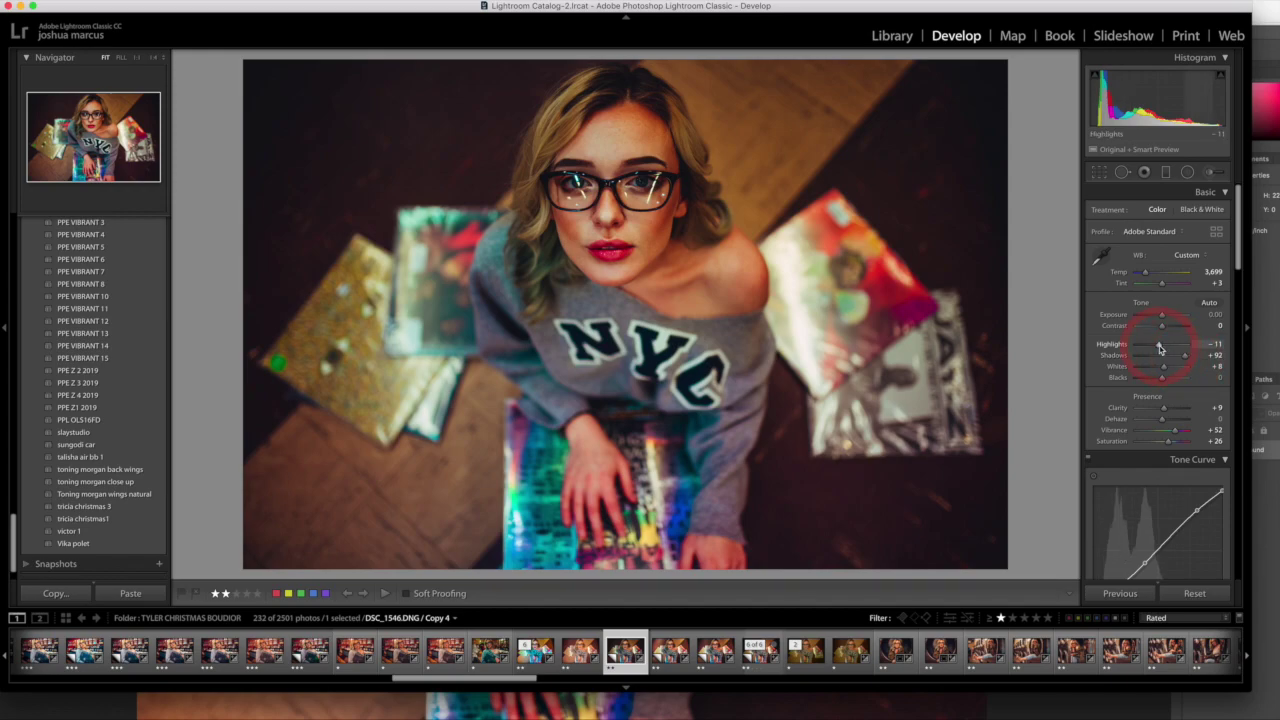
left_click_drag(1159, 348, 1156, 347)
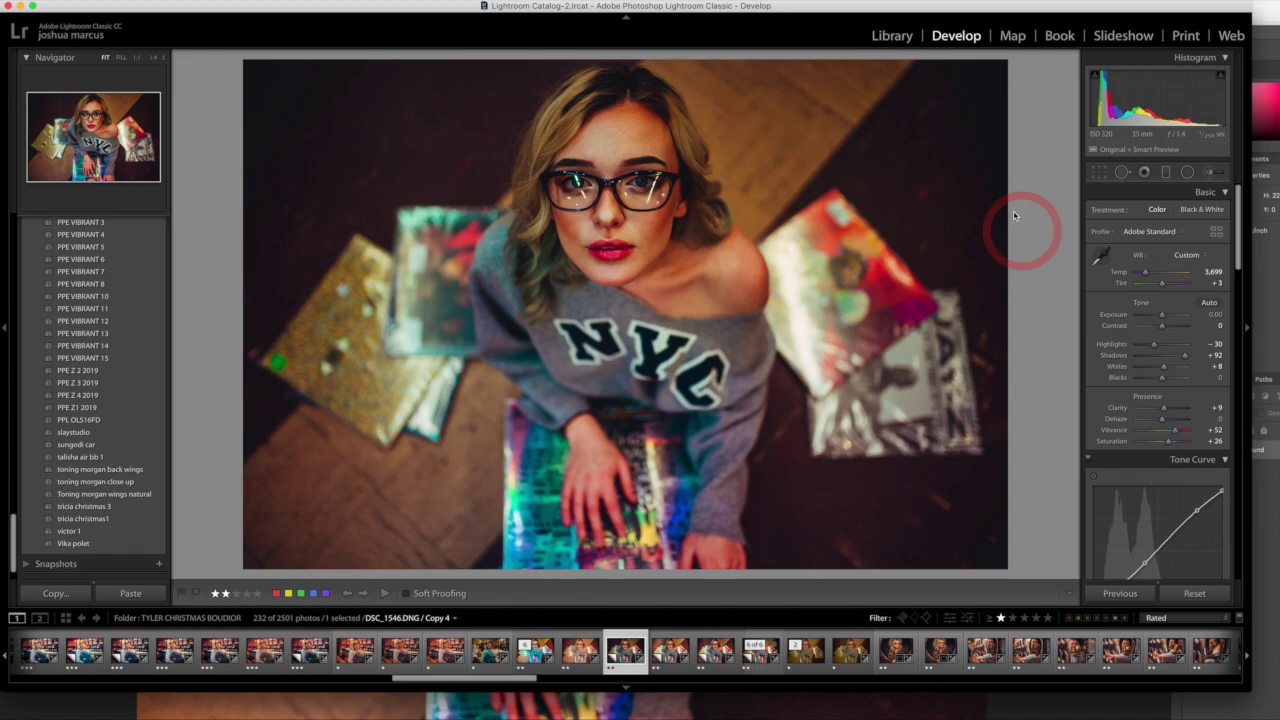
Add a diagonal graduated filter from the photo's upper-right corner toward the woman's shoulder, with Exposure at 1.06
left_click(1165, 173)
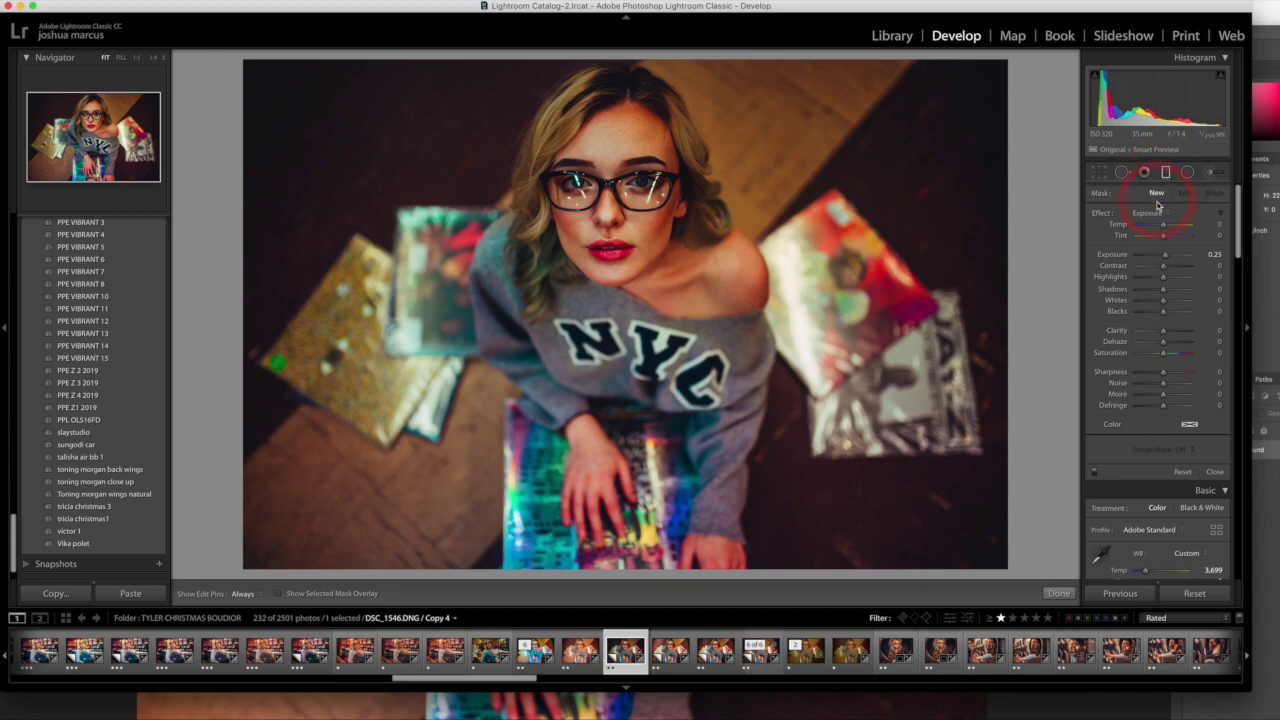
left_click(1153, 214)
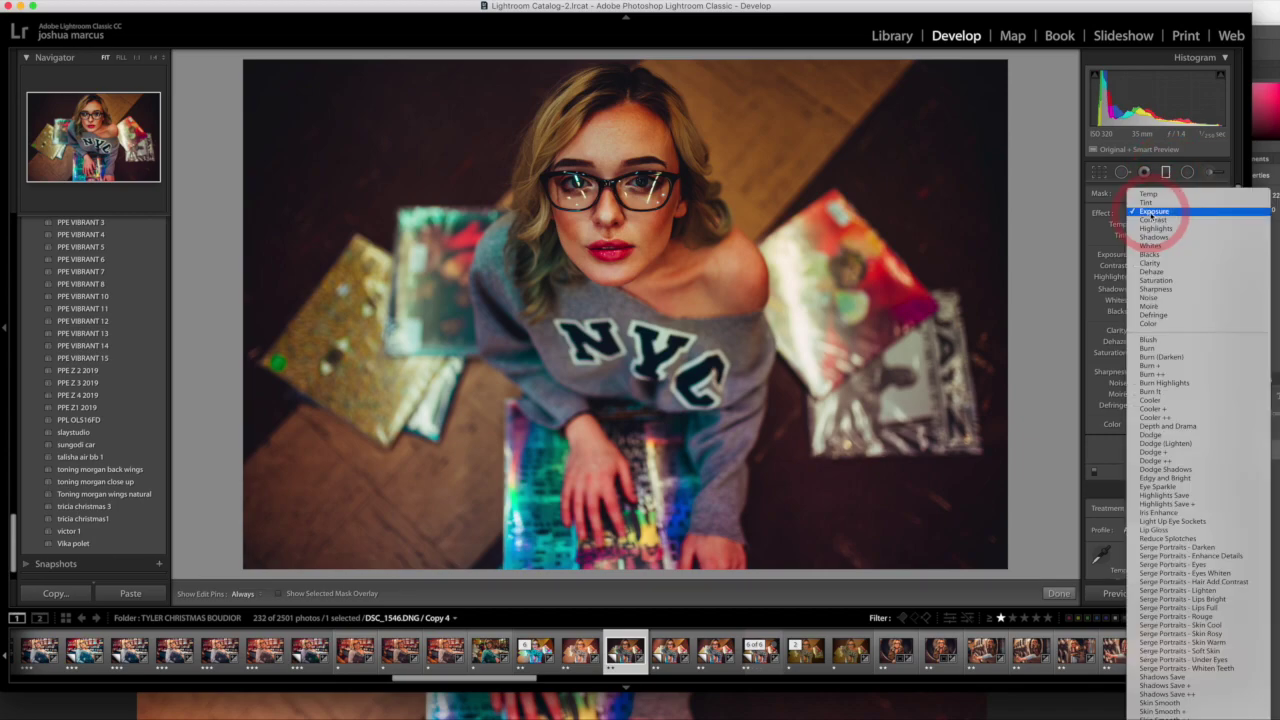
left_click(1153, 213)
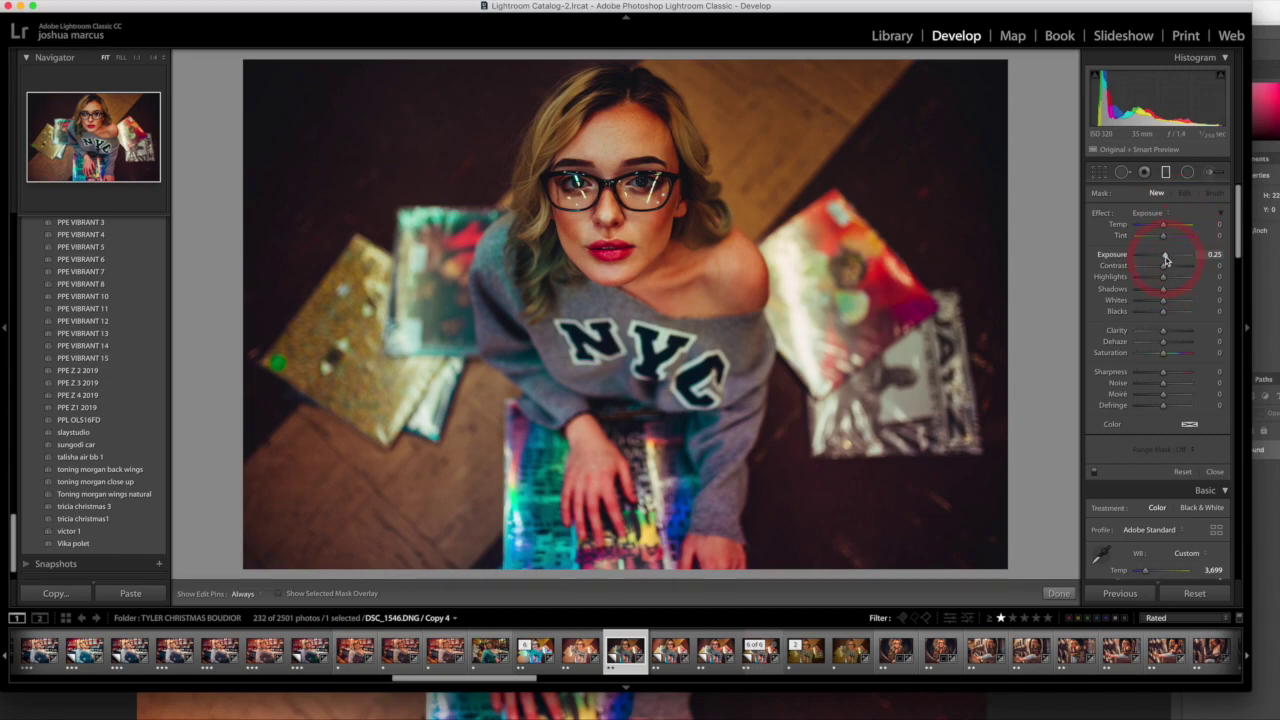
left_click_drag(1167, 259, 1167, 257)
left_click_drag(1010, 63, 703, 223)
left_click_drag(1166, 258, 1171, 255)
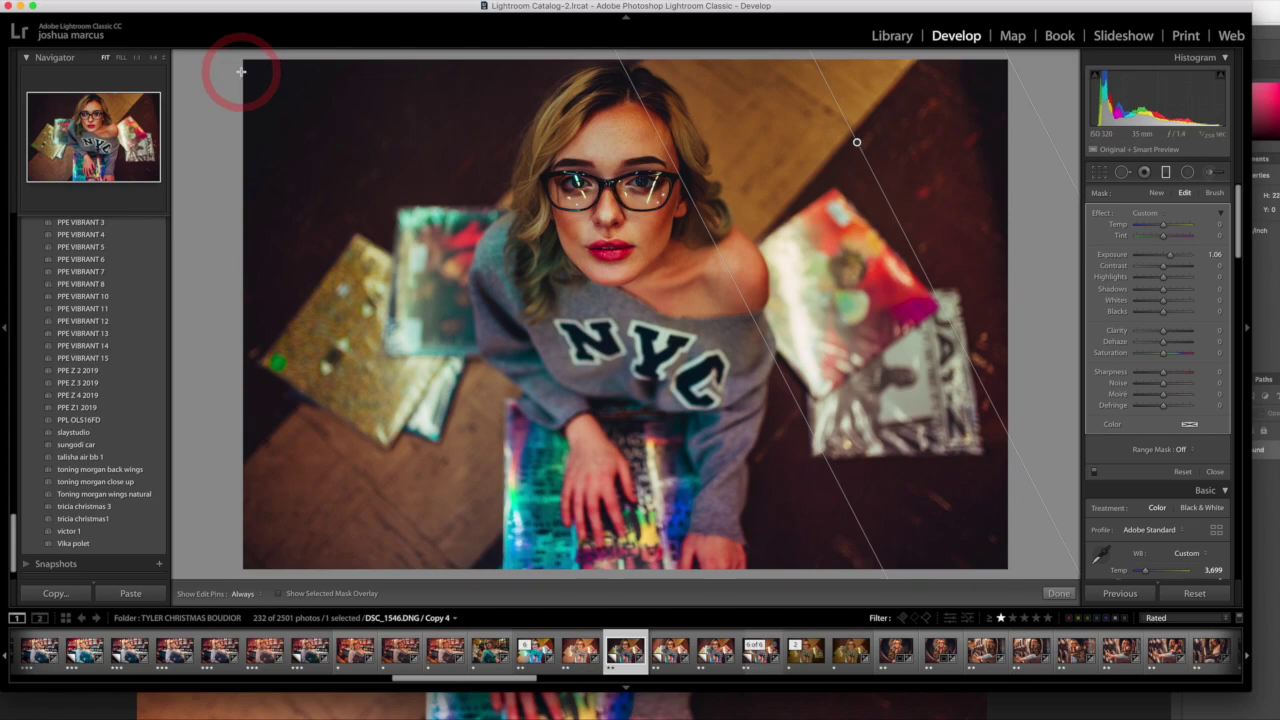
Add a second graduated filter from the photo's upper-left corner toward the face, adjust its position and angle, and close the filter tool
left_click_drag(241, 71, 591, 209)
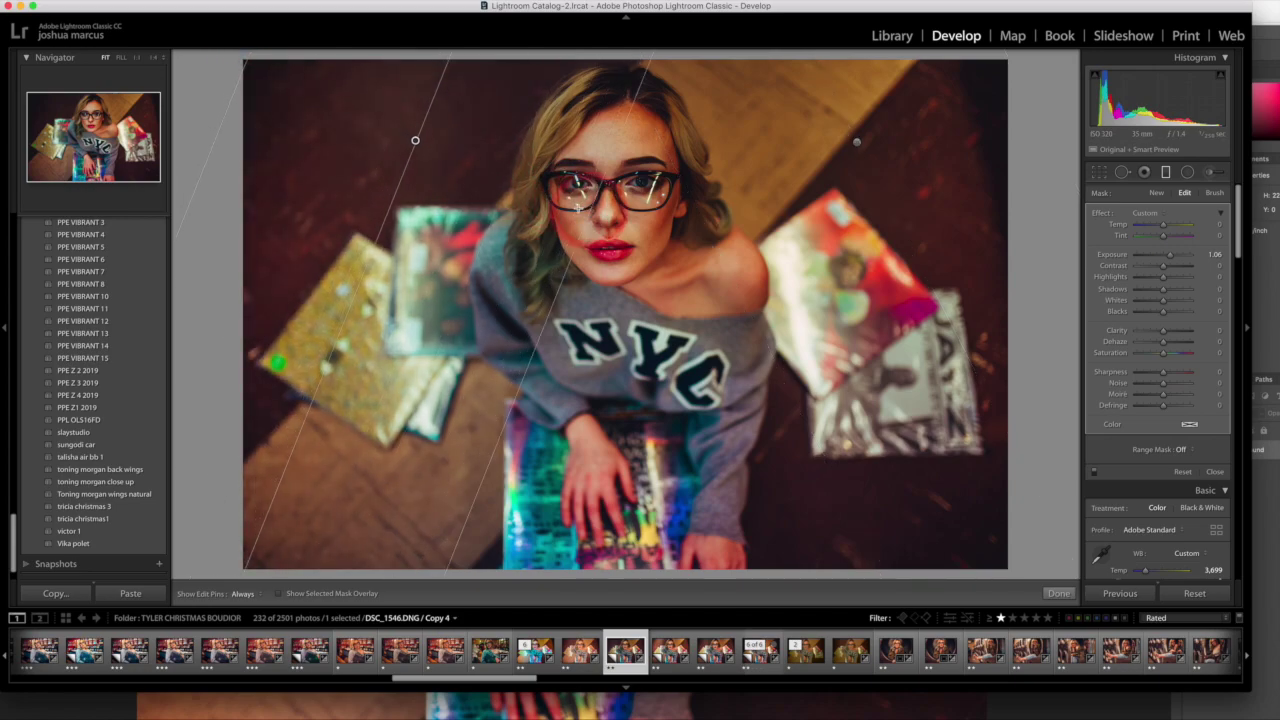
left_click_drag(409, 137, 431, 136)
left_click_drag(592, 211, 580, 212)
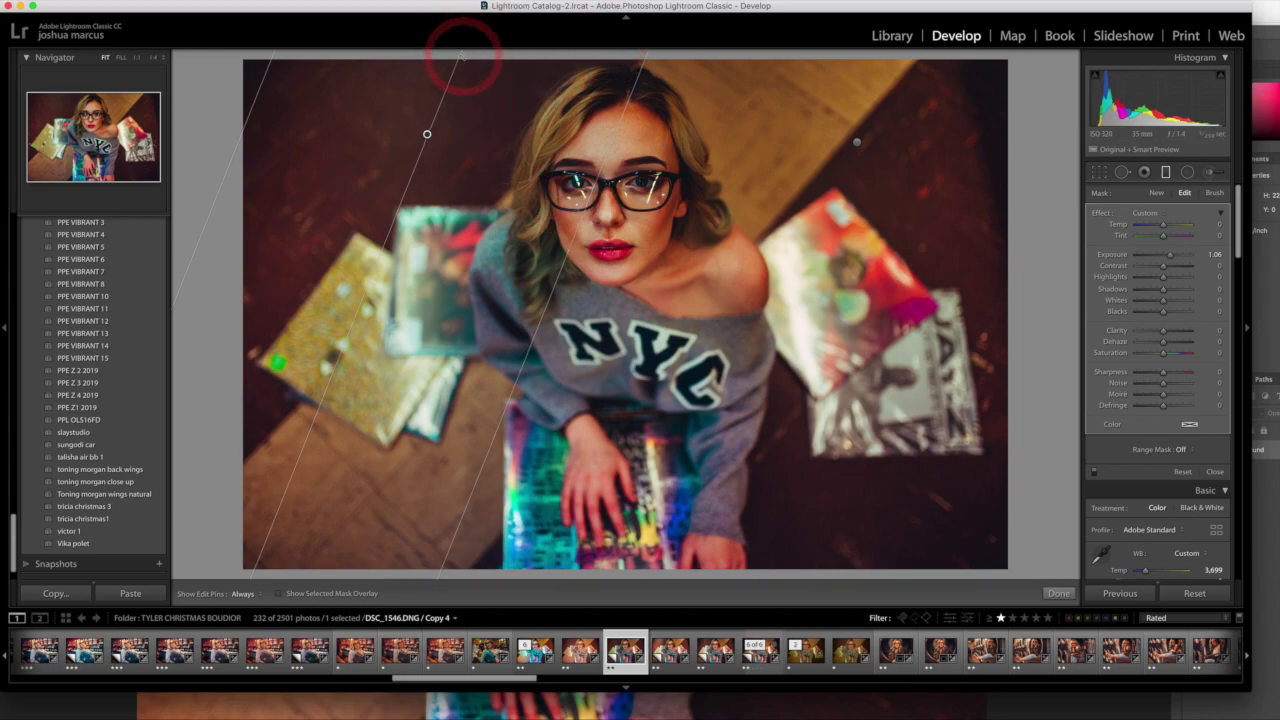
left_click_drag(461, 55, 472, 50)
left_click_drag(427, 133, 446, 121)
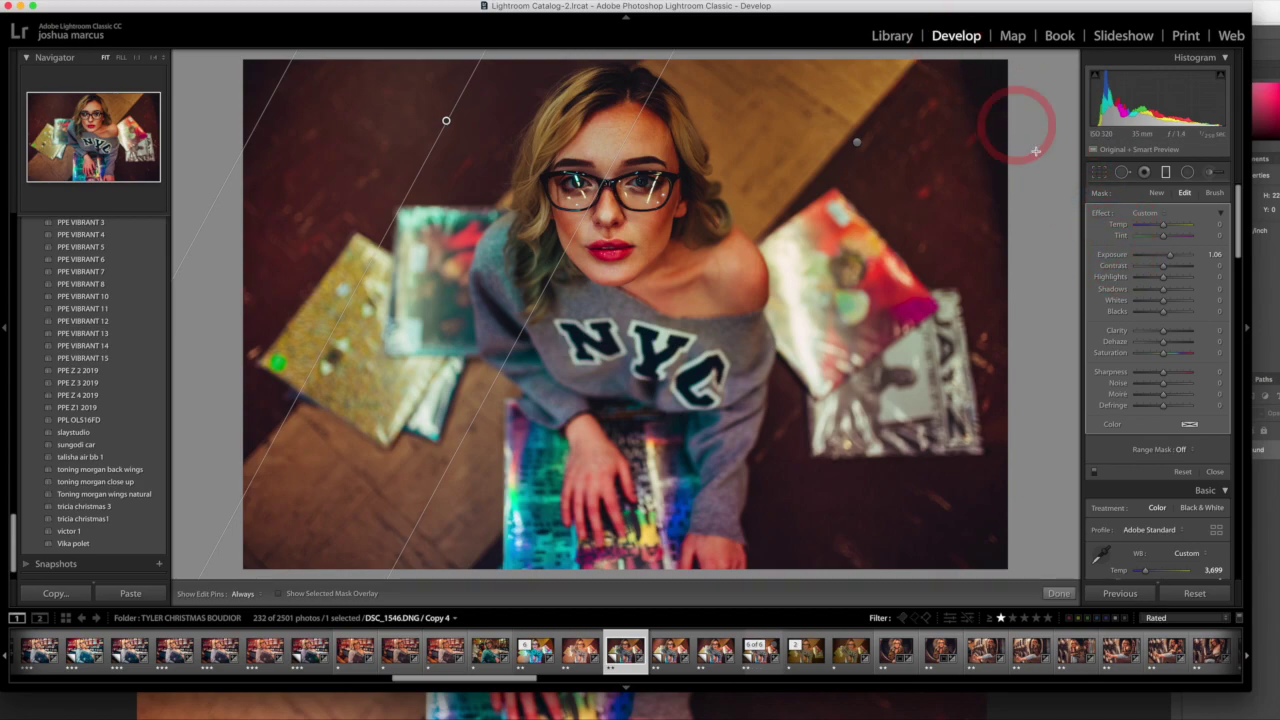
left_click(1166, 174)
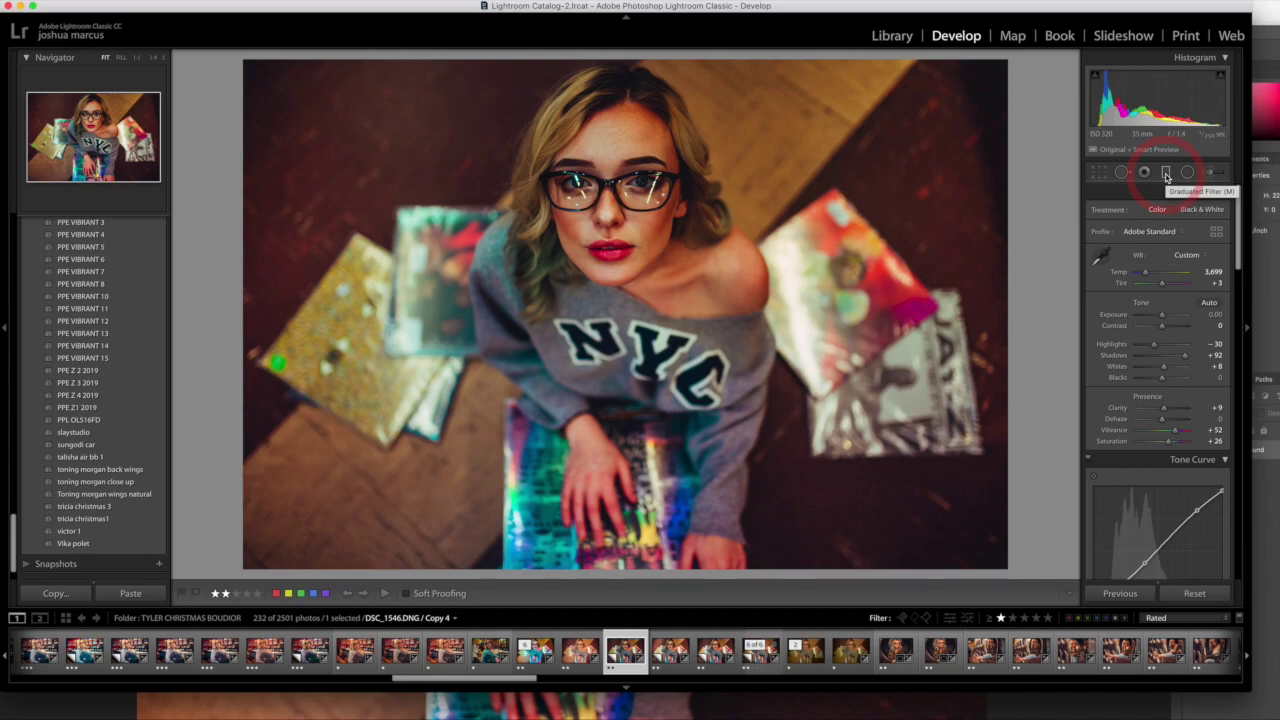
Open the edited photo in Photoshop and duplicate the Background layer
right_click(622, 655)
mouse_move(690, 594)
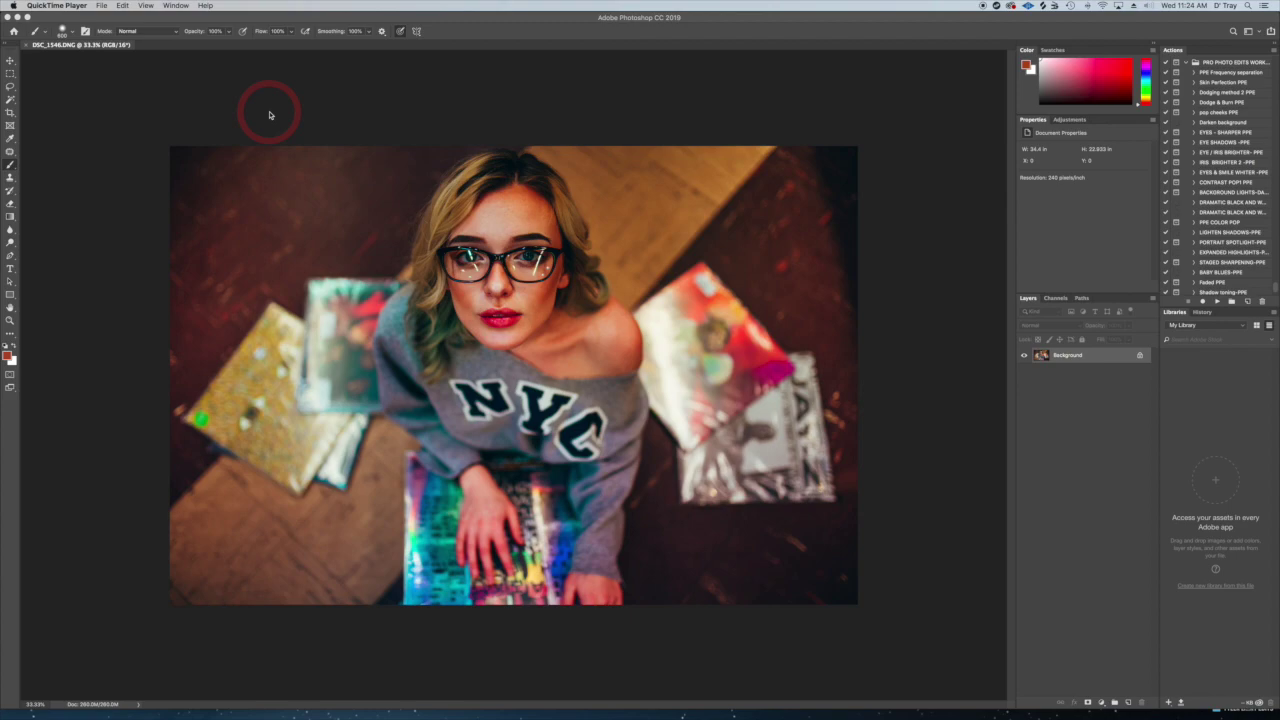
left_click(1080, 357)
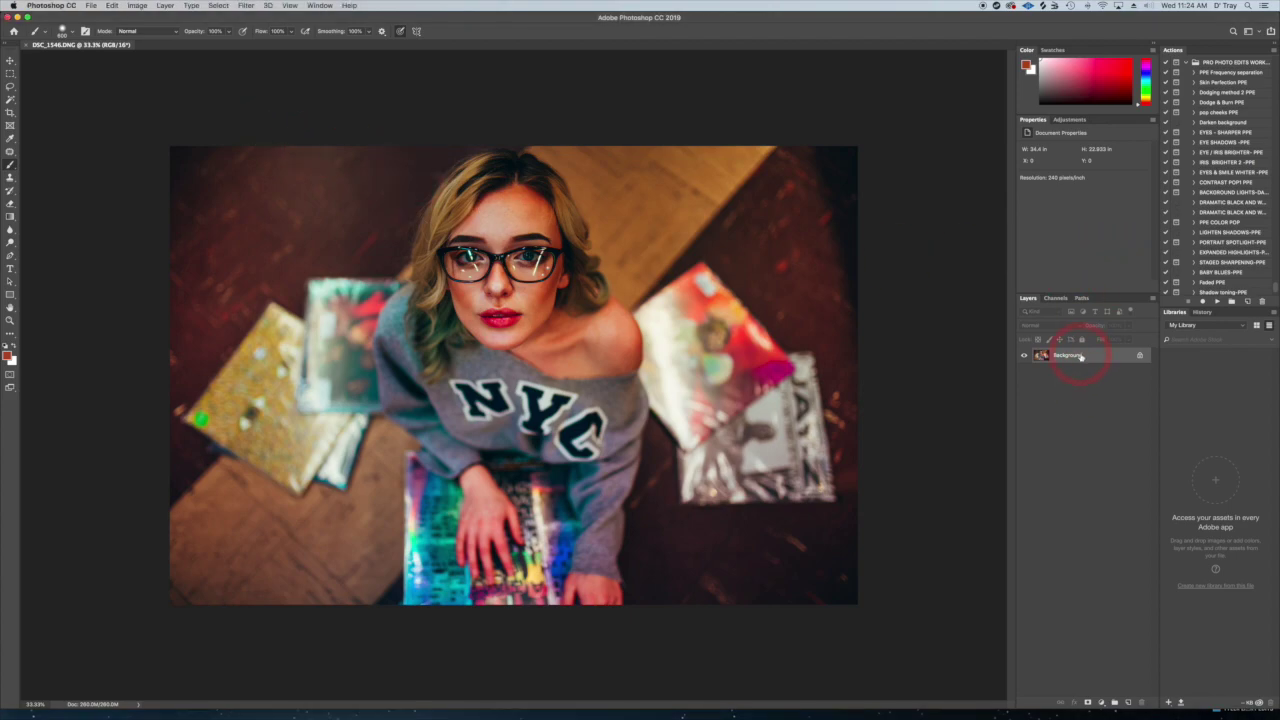
key("super+j")
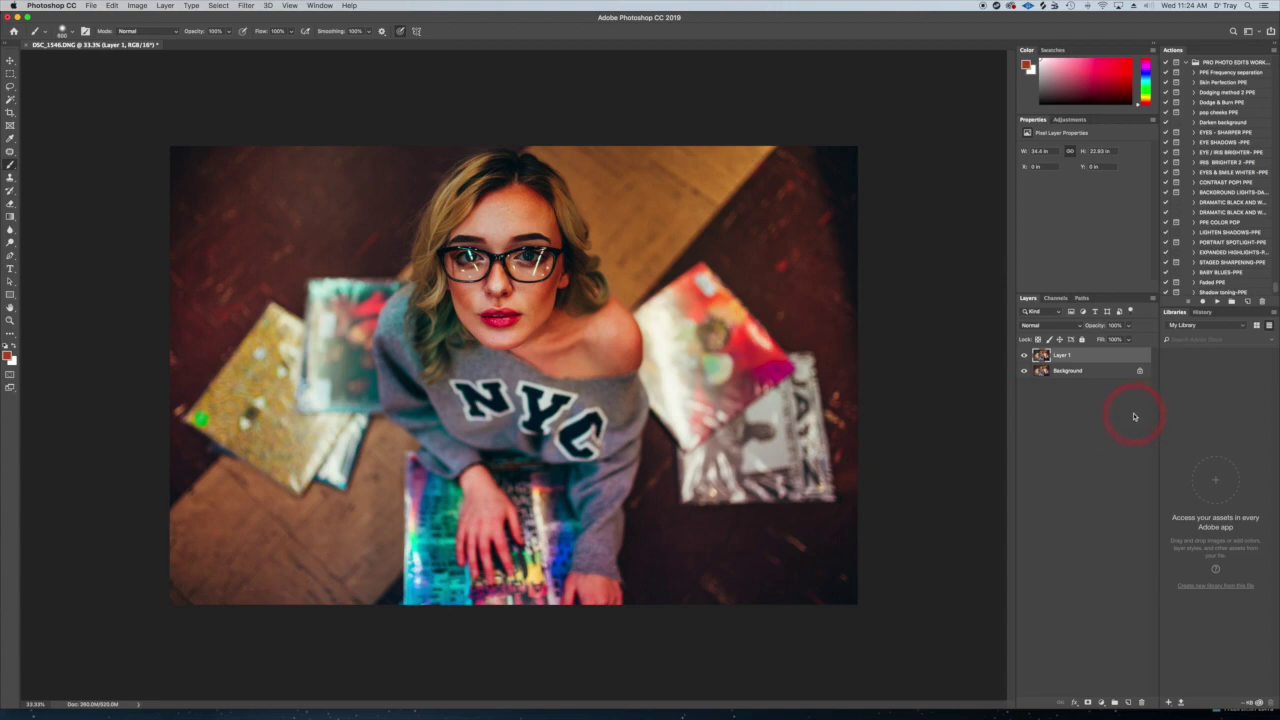
Flip the duplicated layer horizontally
left_click(113, 6)
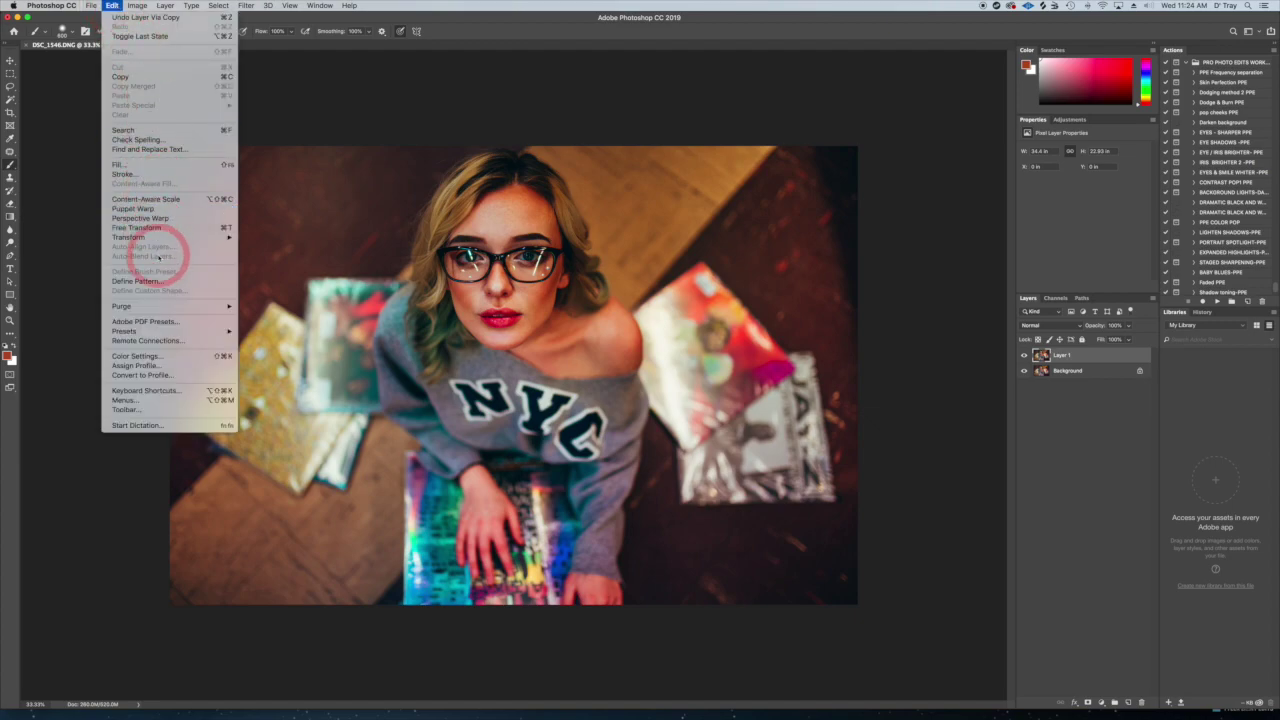
mouse_move(150, 238)
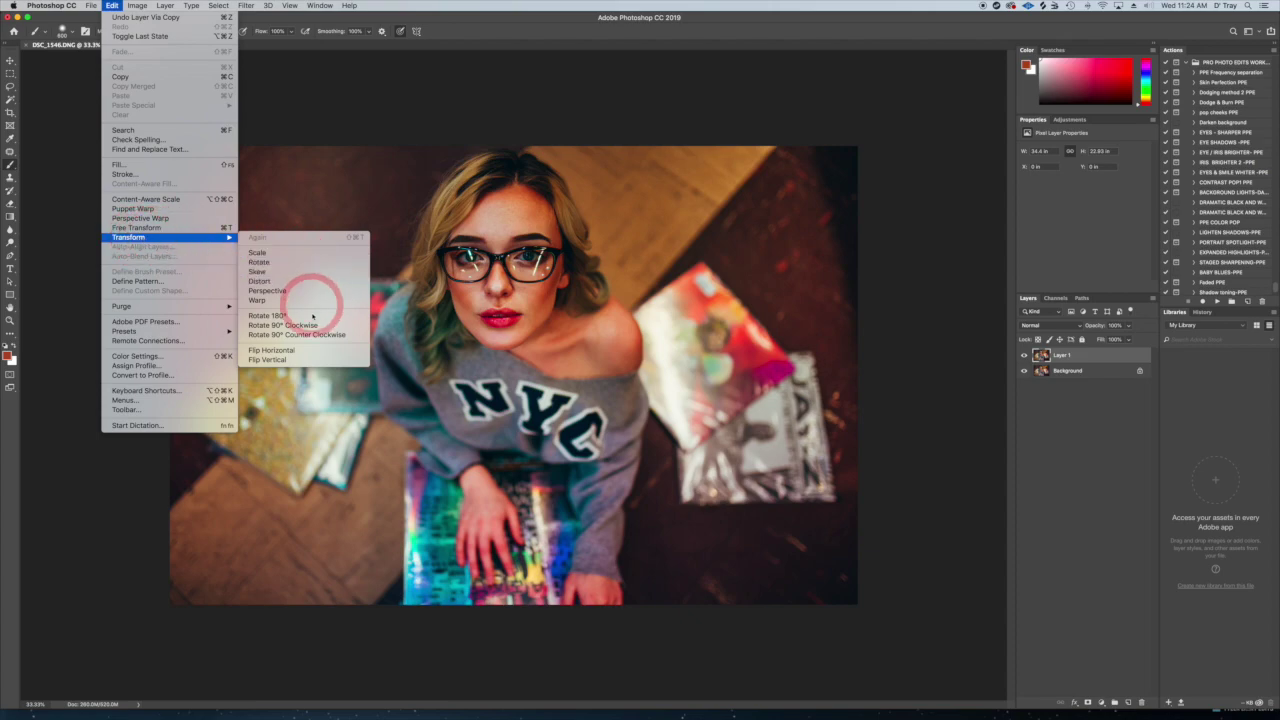
left_click(302, 352)
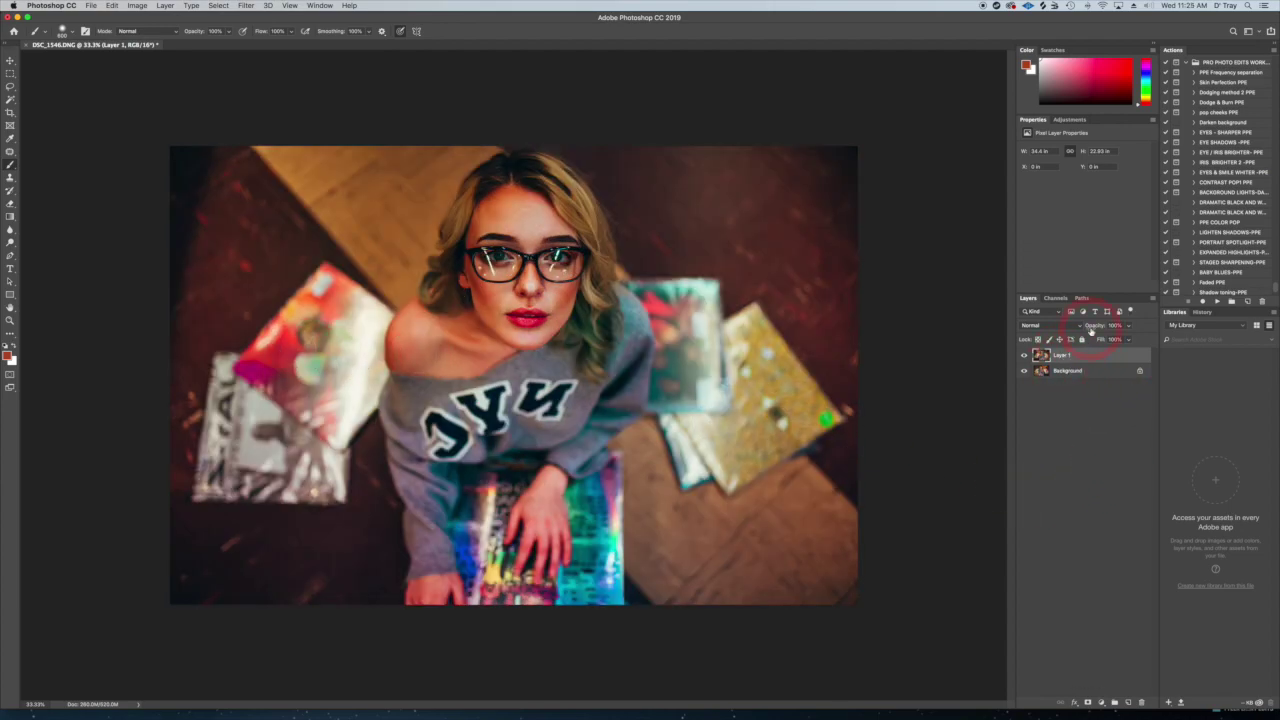
Lower the flipped layer's opacity to about 38% and move it sideways so its face overlaps the face beneath
left_click_drag(1132, 325, 1102, 341)
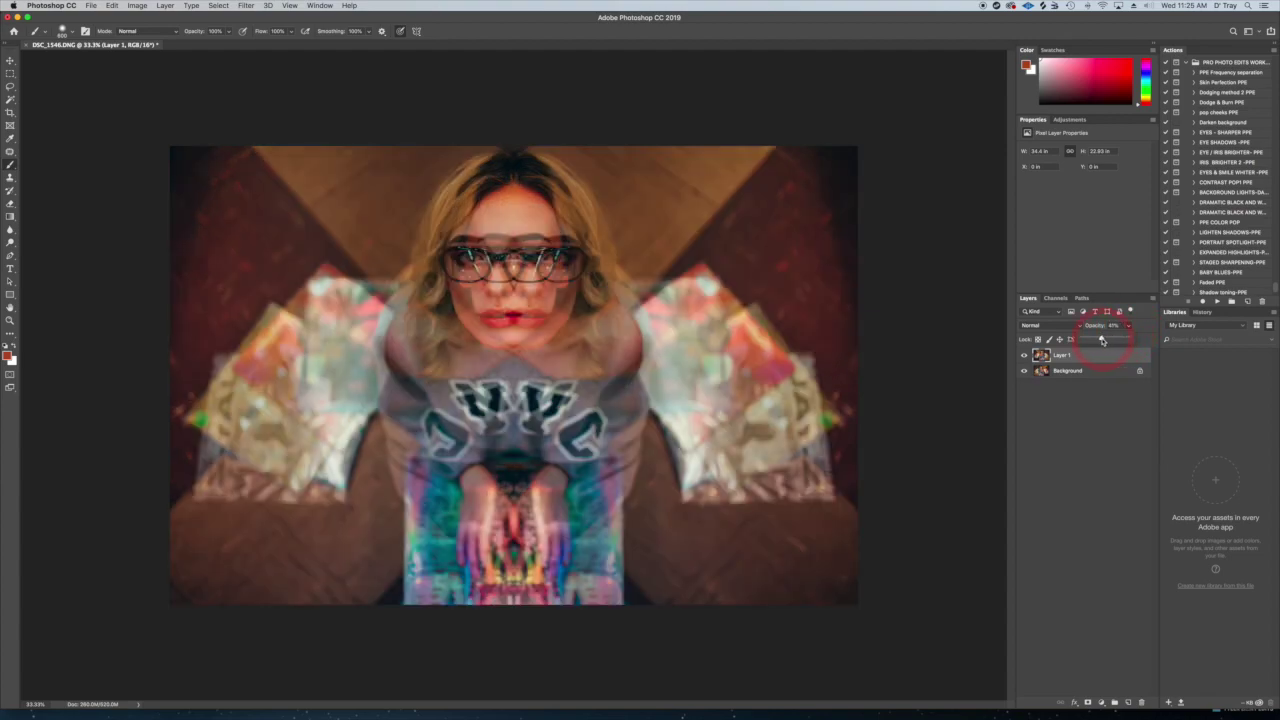
left_click_drag(1101, 342, 1100, 342)
left_click(10, 62)
left_click_drag(476, 300, 425, 313)
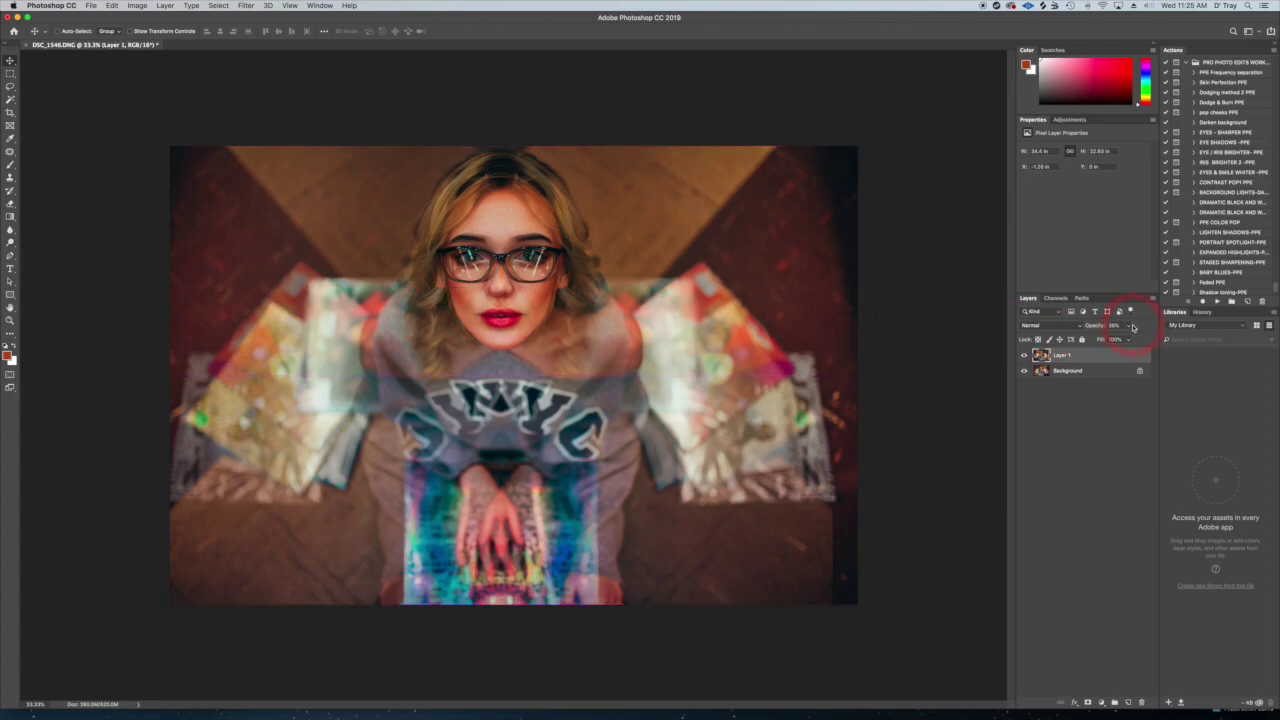
Nudge the flipped layer to about X −1.38 in, Y 0.04 in, aligning its glasses and lips with the original face
scroll(617, 368, "up", 10)
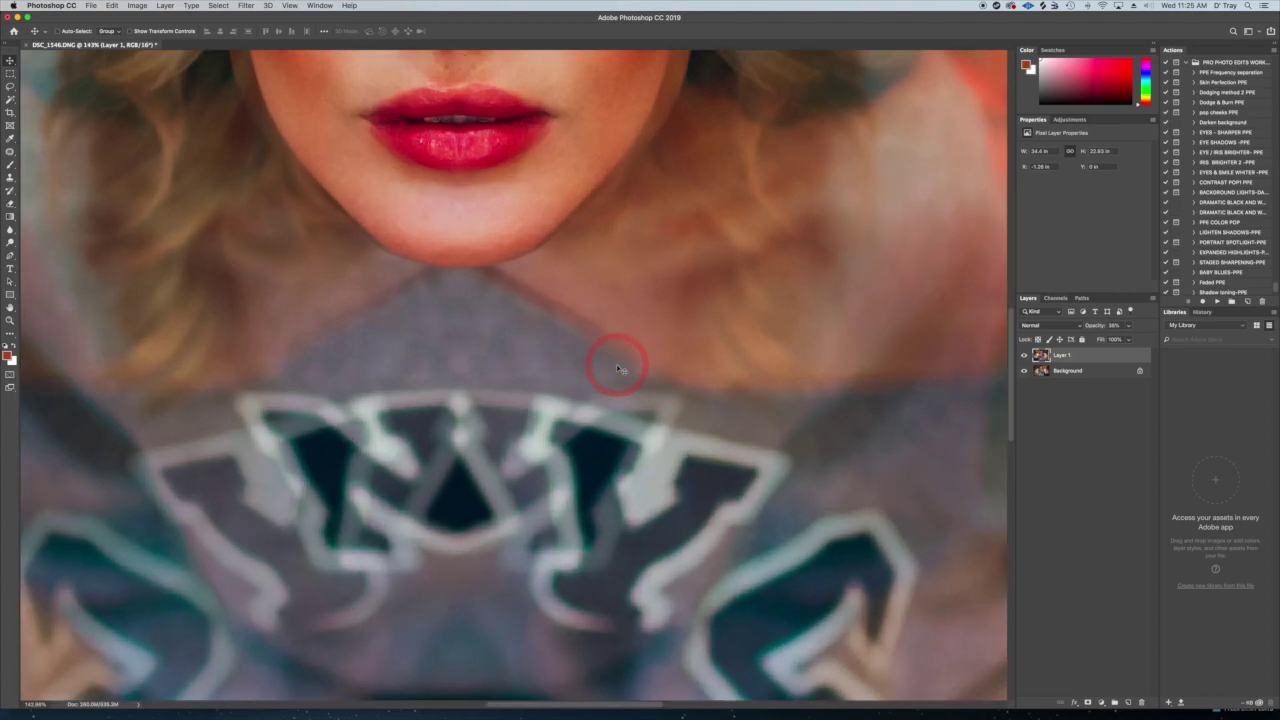
left_click_drag(560, 286, 676, 593)
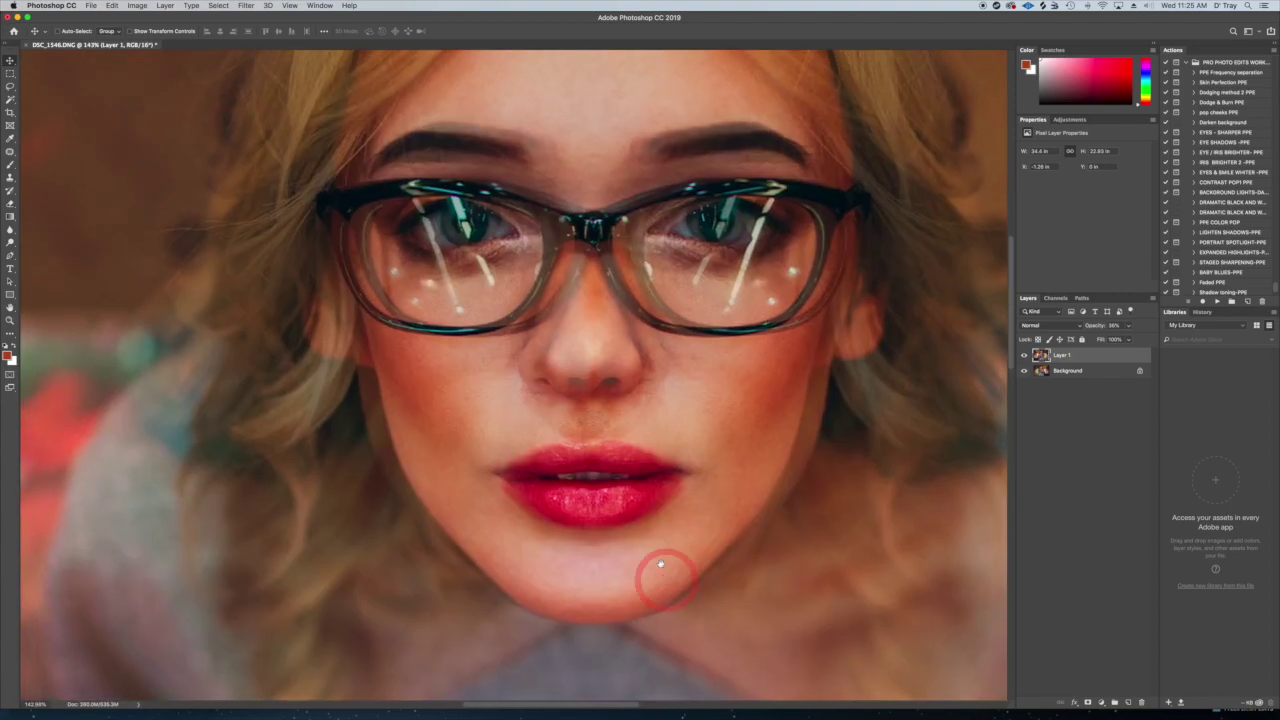
scroll(549, 338, "down", 15)
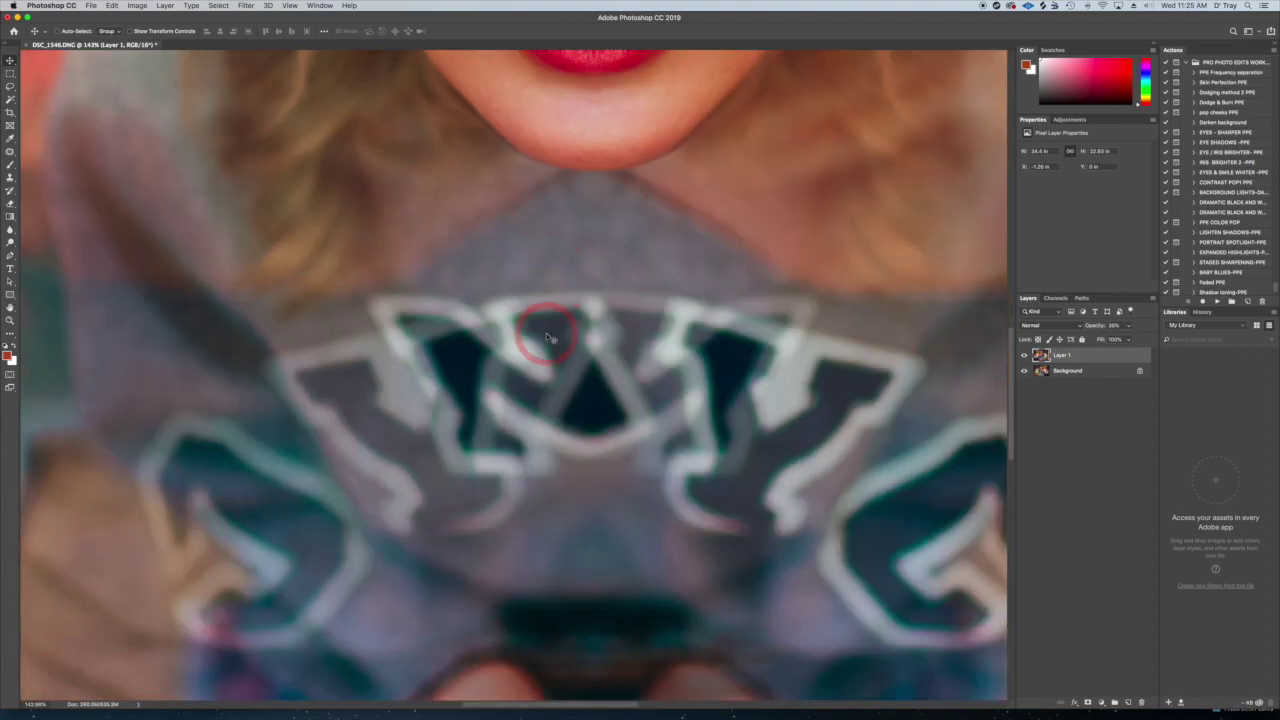
scroll(560, 262, "up", 15)
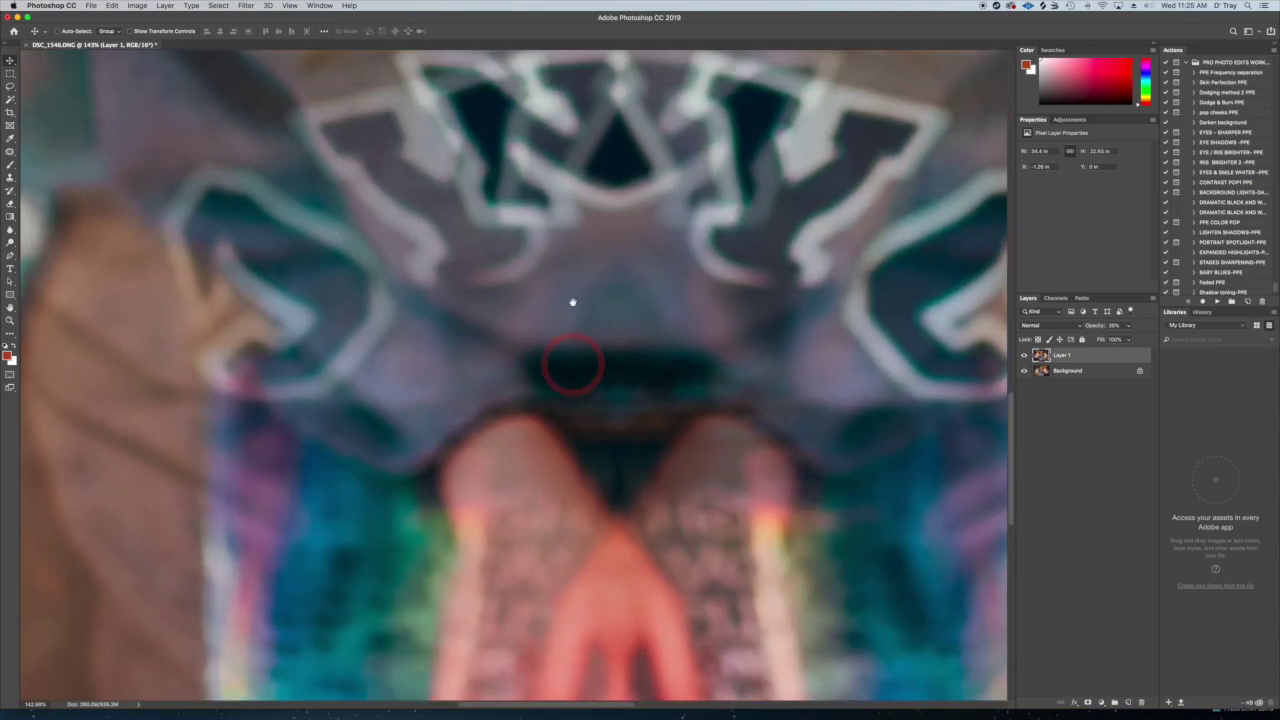
scroll(607, 311, "up", 5)
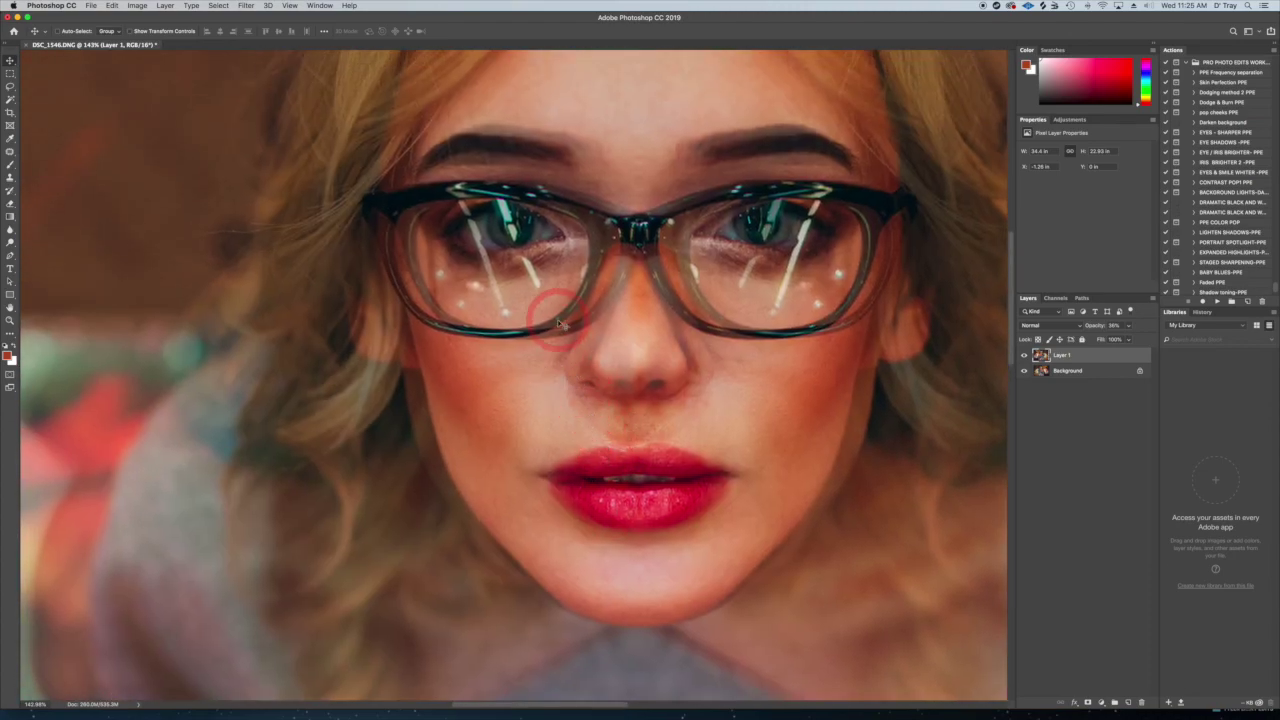
key("Left")
key("Left")
key("Left")
key("Left")
key("Left")
key("Left")
key("Left")
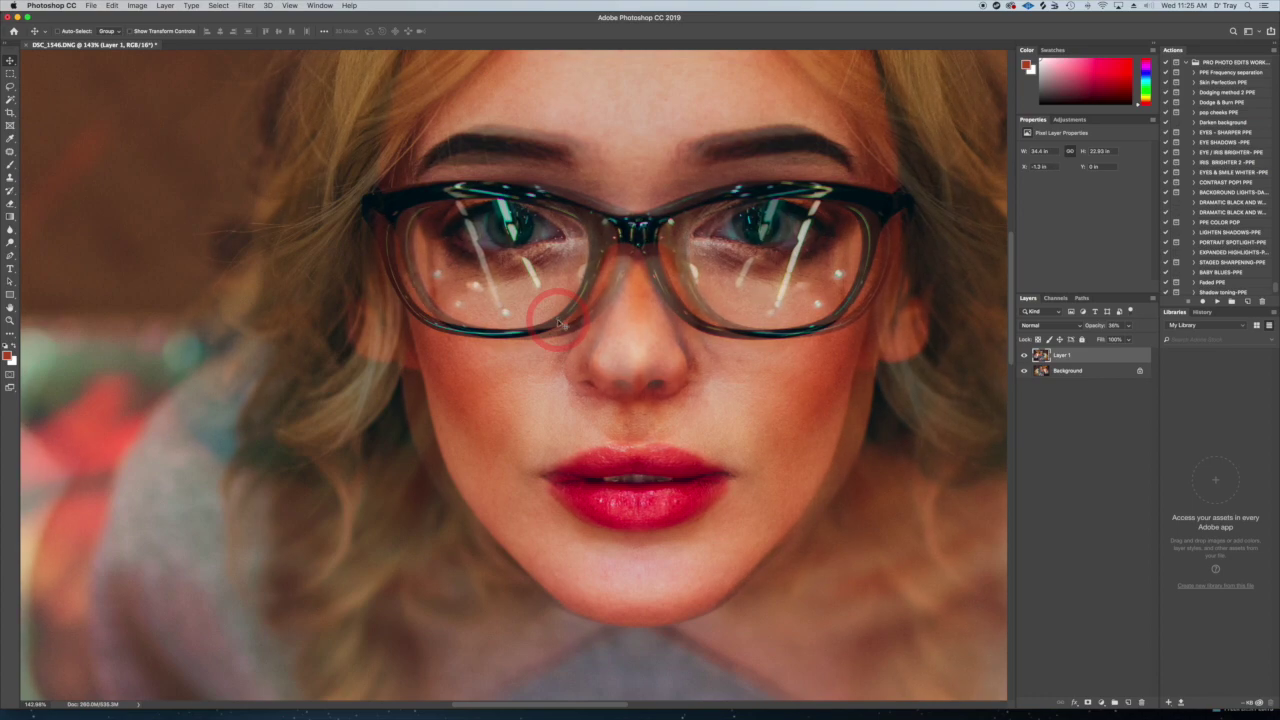
key("Right")
key("Right")
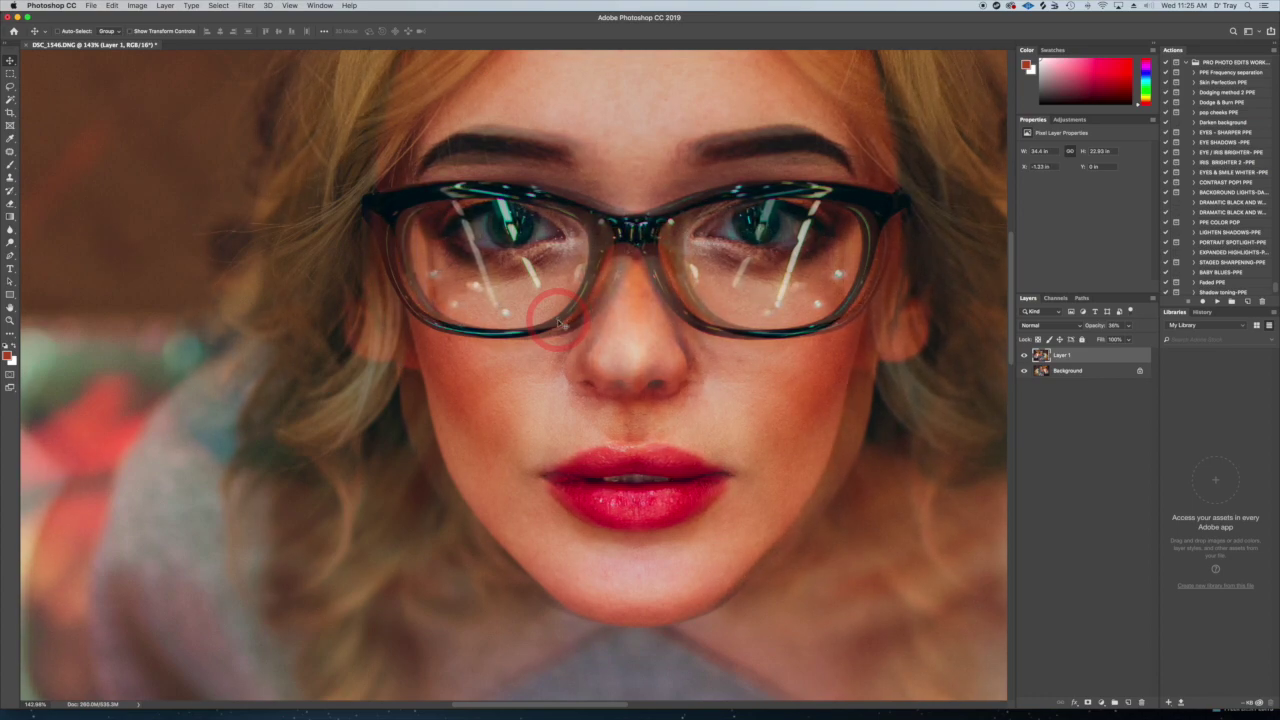
key("Left")
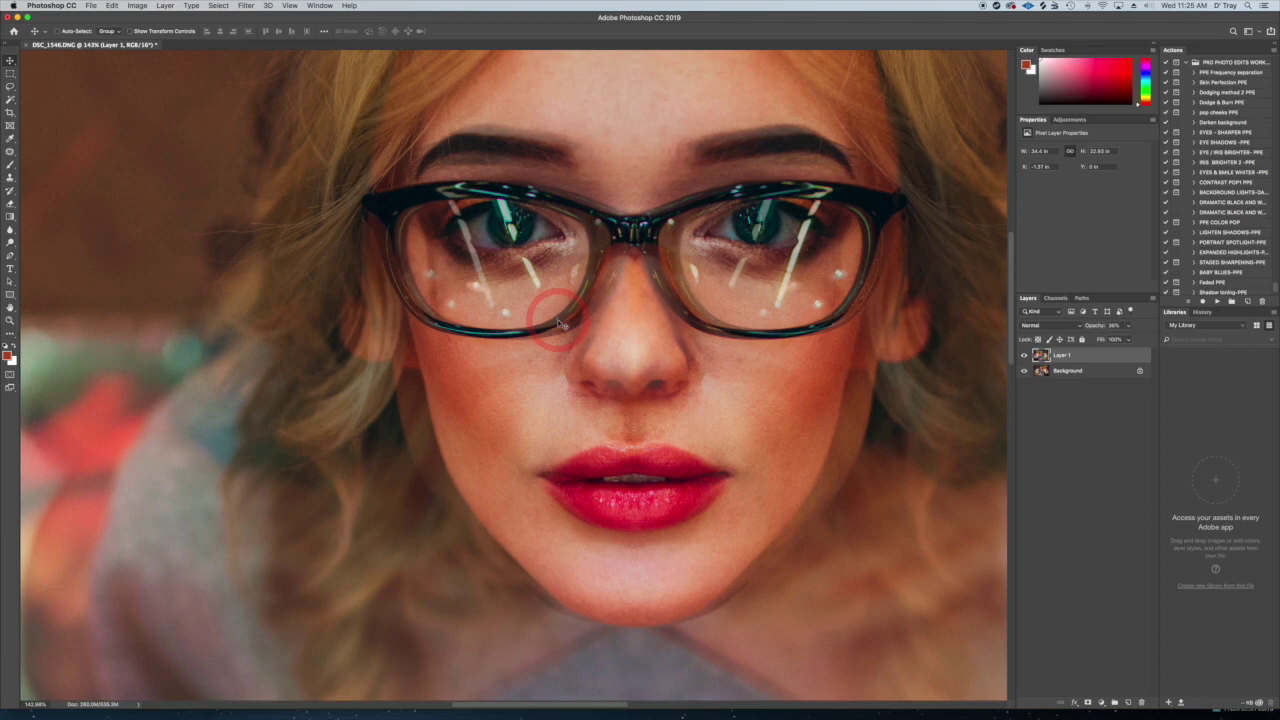
key("Down")
key("Down")
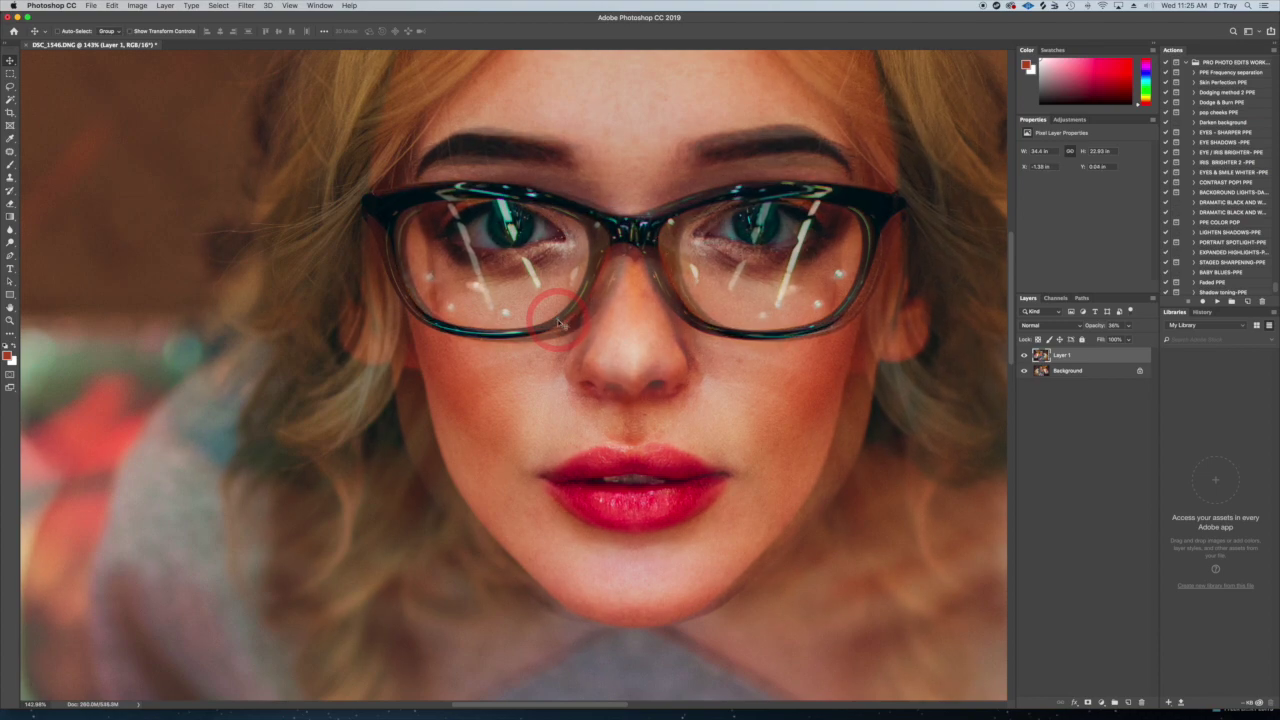
key("Right")
key("Right")
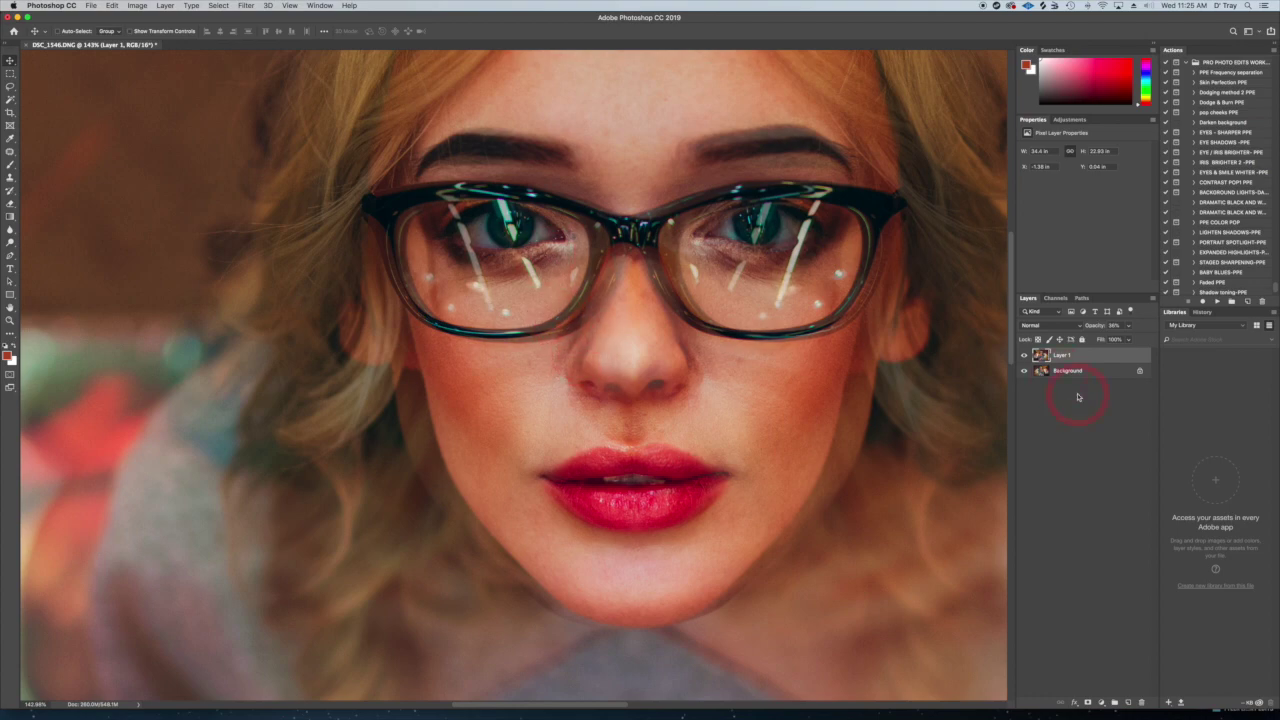
Toggle the flipped layer's visibility to compare its facial alignment with the original
left_click(1023, 355)
left_click(1023, 355)
left_click(1023, 355)
left_click(1023, 355)
left_click(1023, 355)
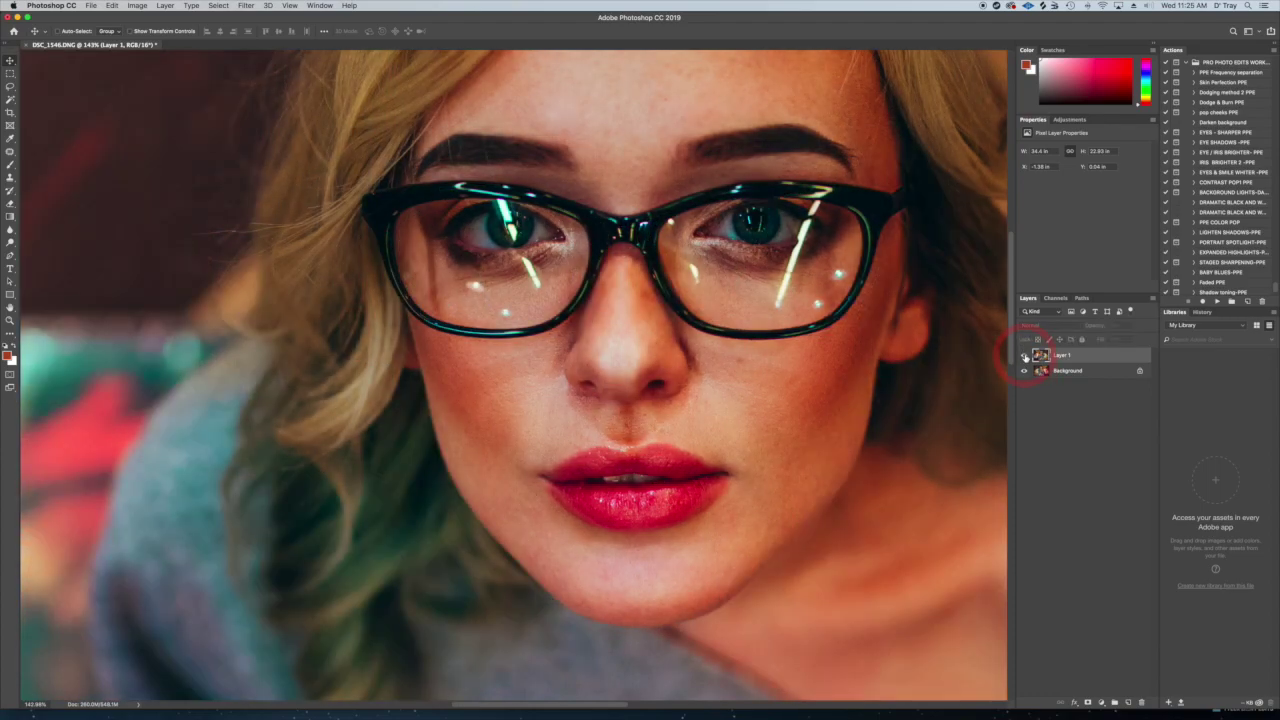
left_click(1023, 355)
left_click(1023, 355)
left_click(1023, 355)
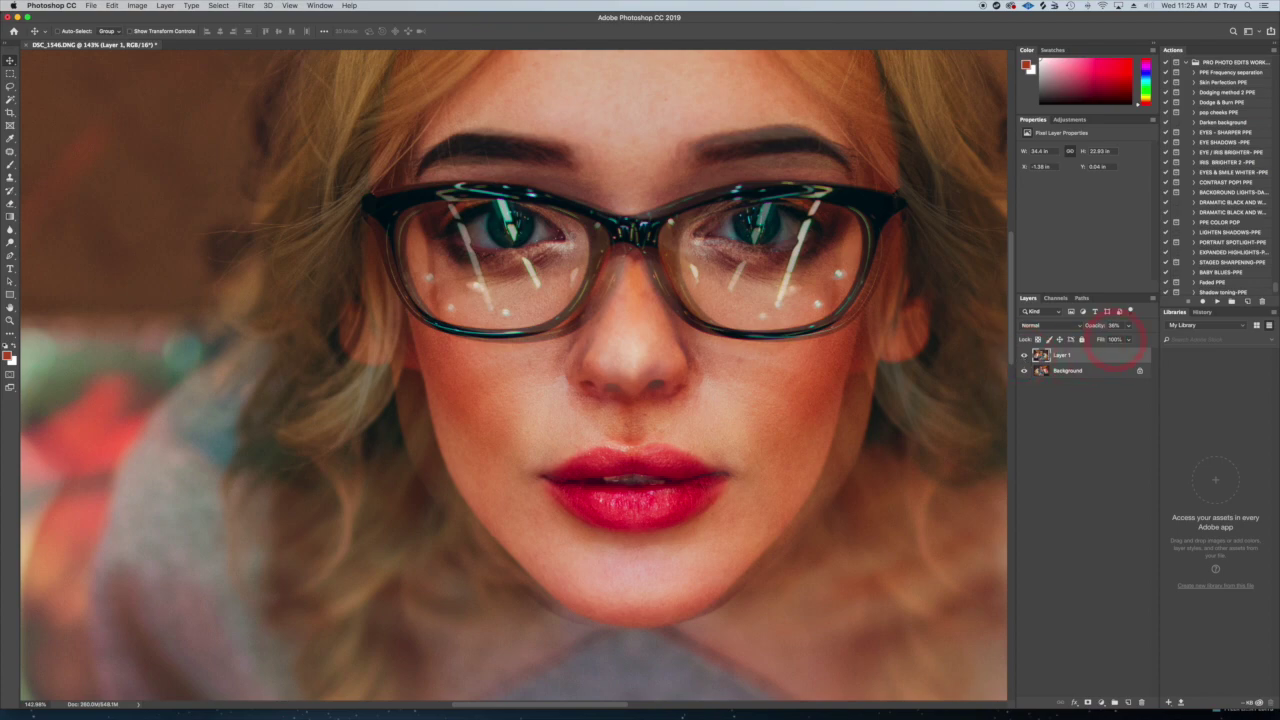
Restore the flipped layer to 100% opacity and add a layer mask inverted to black to hide it
left_click(1131, 327)
left_click_drag(1122, 340, 1186, 338)
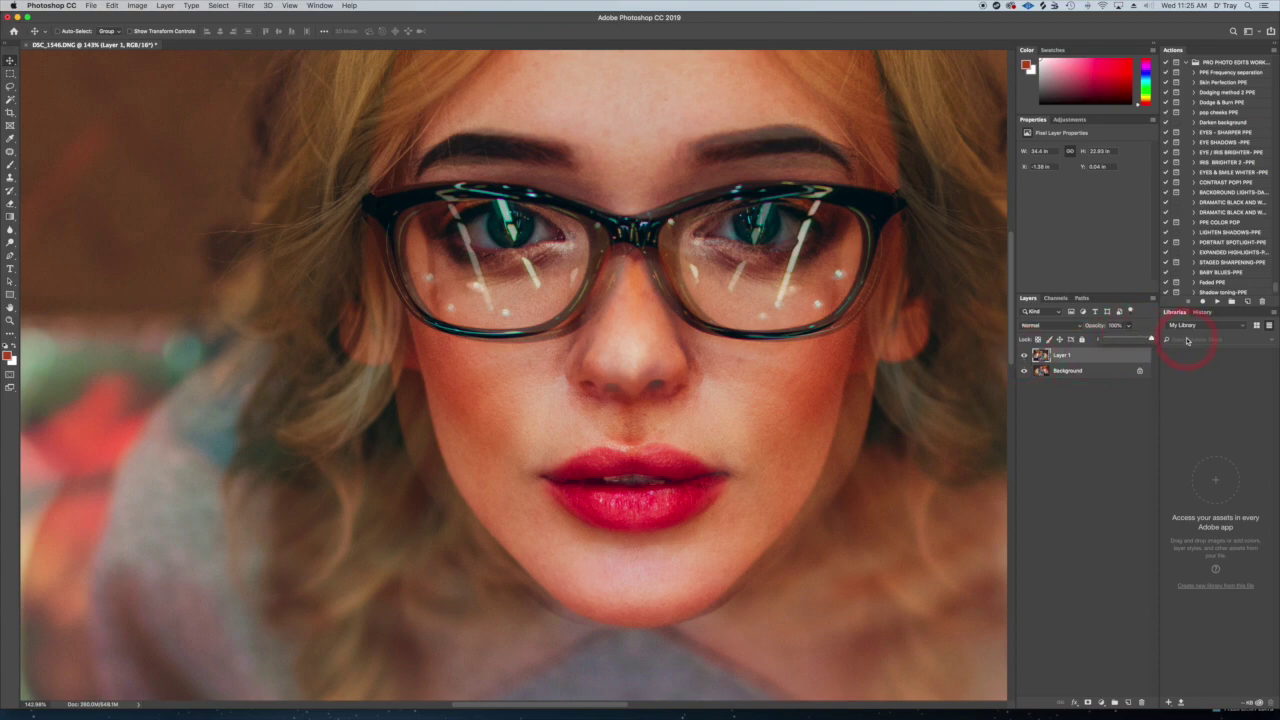
left_click(1058, 356)
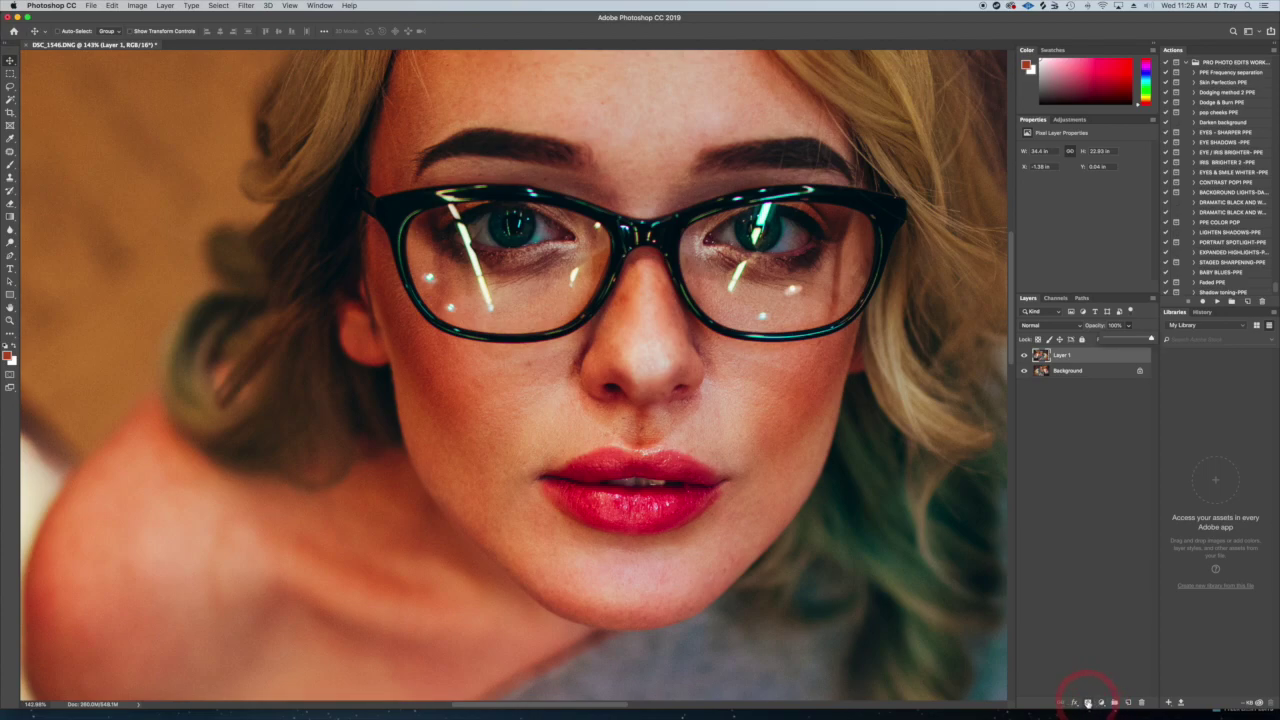
left_click(1088, 702)
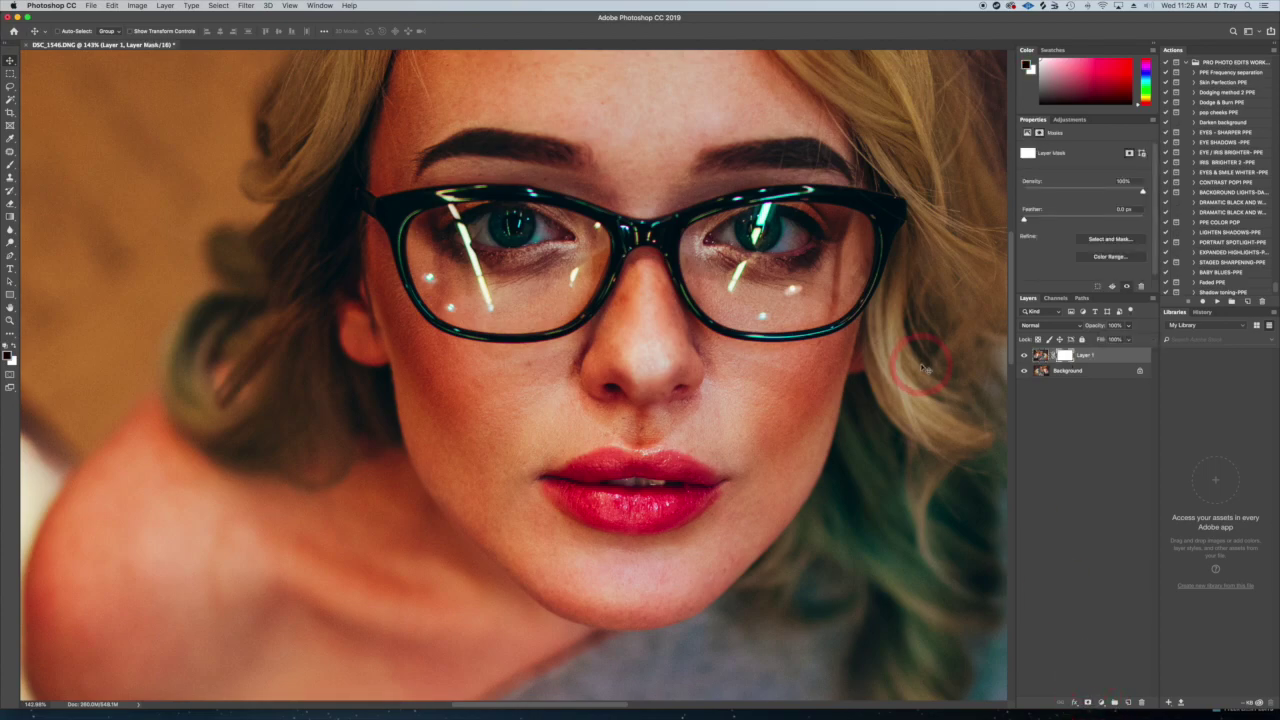
key("super+i")
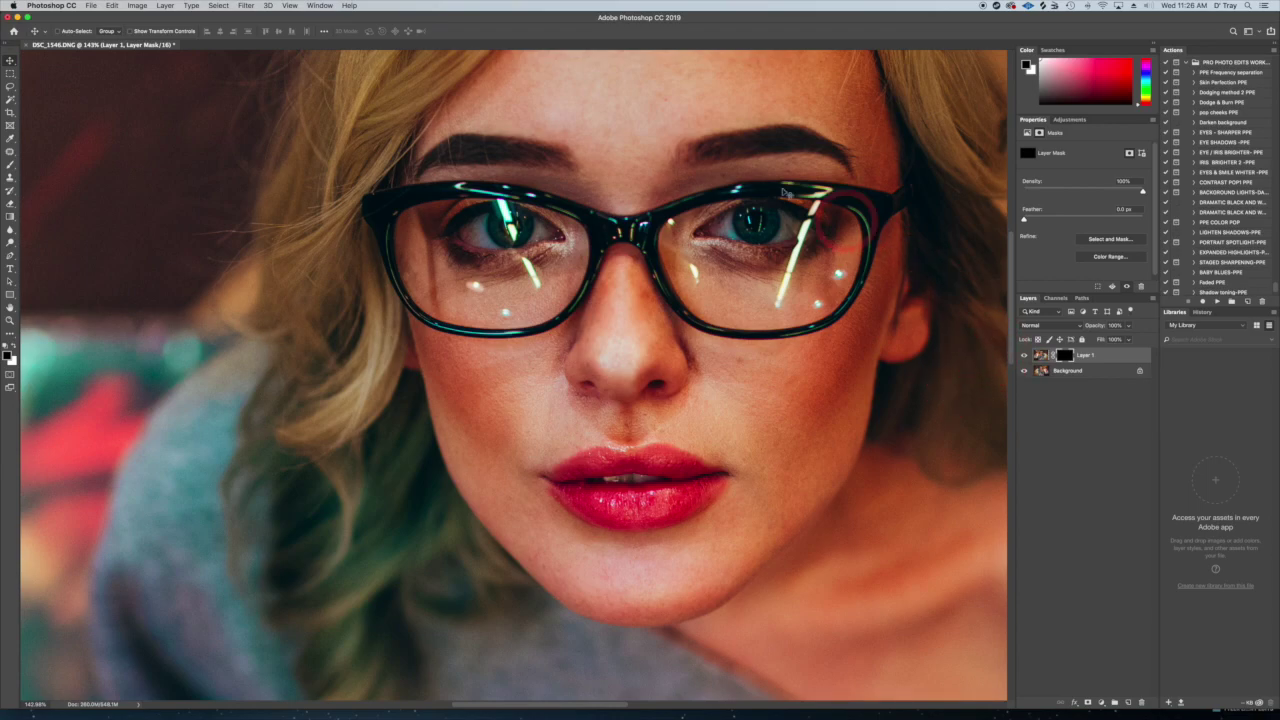
Paint white with a small brush on Layer 1's mask over the glare-covered eye in the left lens to reveal the mirrored clean eye
key("super+0")
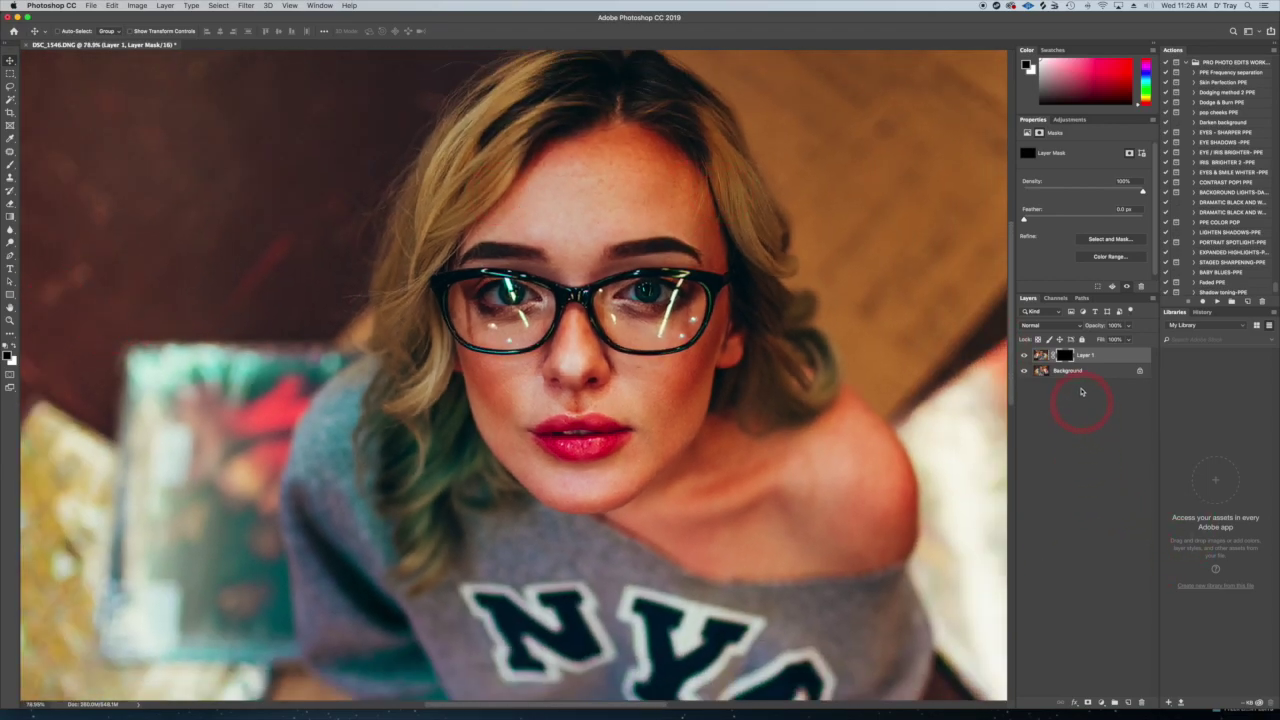
left_click(13, 345)
left_click(10, 164)
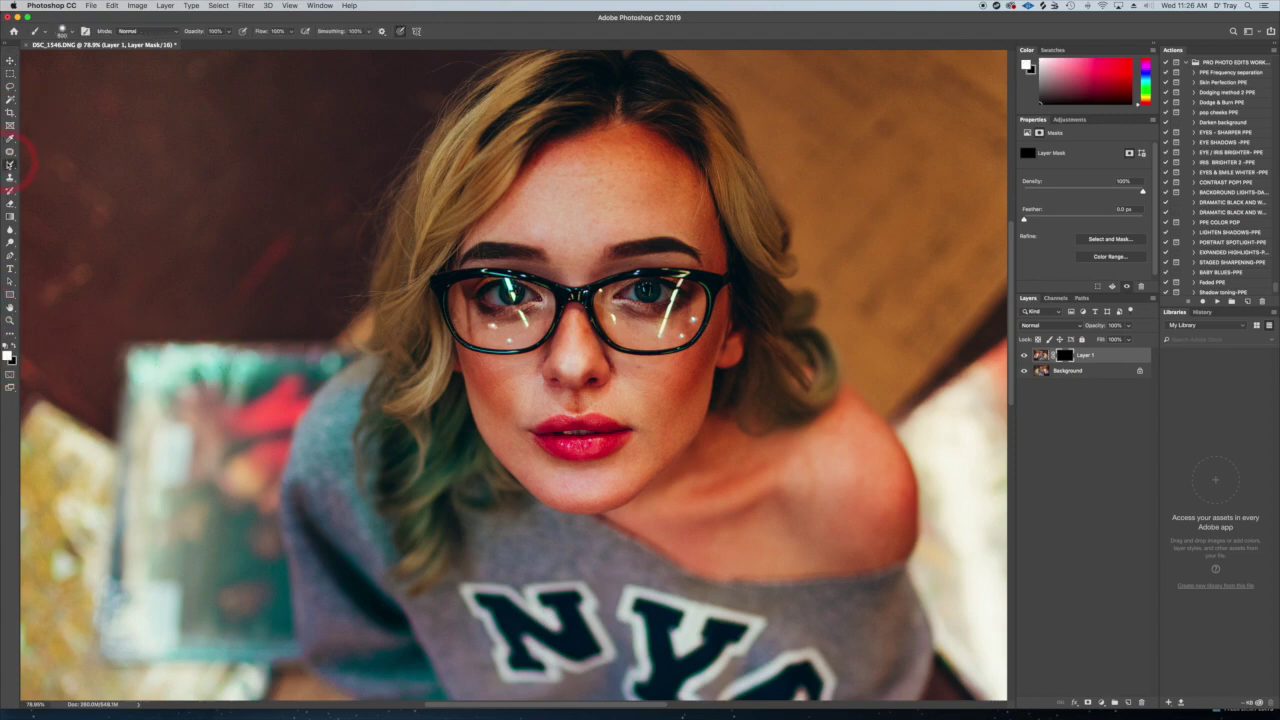
mouse_move(578, 270)
left_mouse_down()
mouse_move(478, 290)
mouse_move(508, 290)
left_mouse_up()
key("bracketright")
key("bracketright")
key("bracketright")
key("bracketleft")
key("bracketleft")
key("bracketleft")
key("bracketleft")
key("bracketleft")
mouse_move(510, 293)
left_mouse_down()
mouse_move(482, 292)
mouse_move(523, 309)
left_mouse_up()
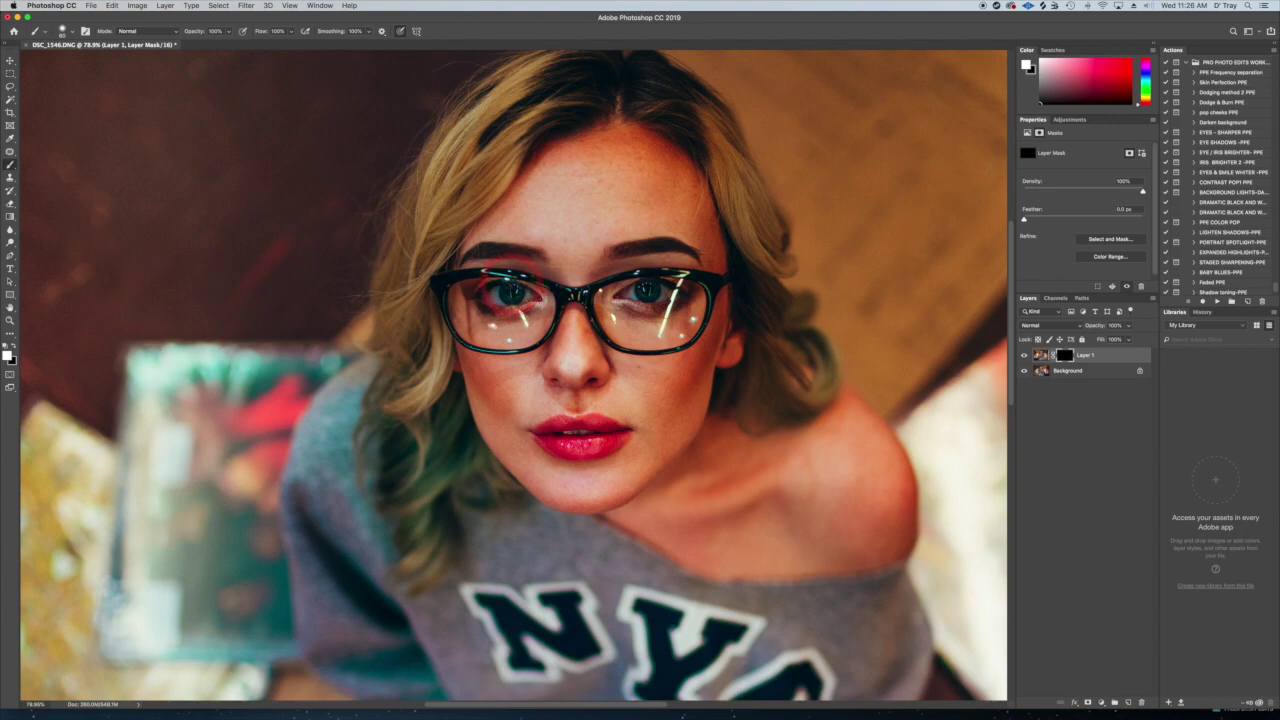
mouse_move(492, 300)
left_mouse_down()
mouse_move(520, 325)
mouse_move(500, 332)
mouse_move(477, 315)
mouse_move(517, 291)
mouse_move(508, 284)
mouse_move(520, 297)
mouse_move(507, 283)
mouse_move(513, 292)
left_mouse_up()
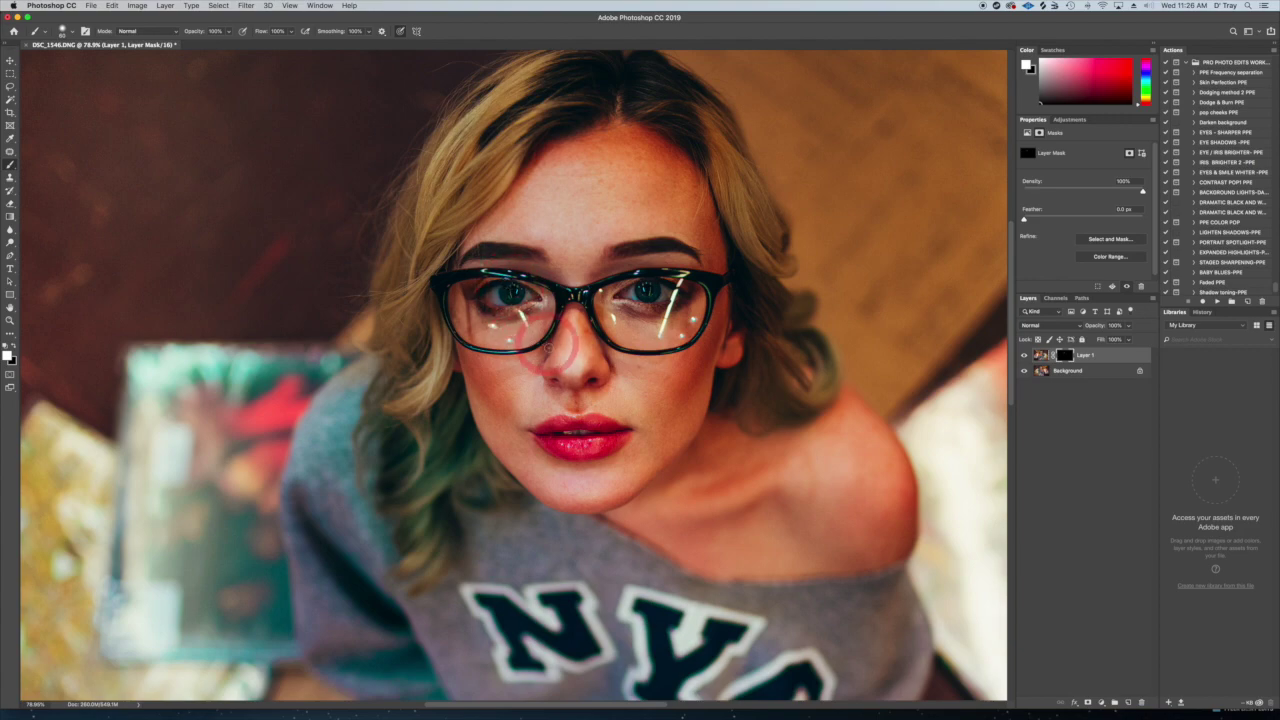
mouse_move(513, 296)
left_mouse_down()
mouse_move(476, 288)
mouse_move(508, 287)
left_mouse_up()
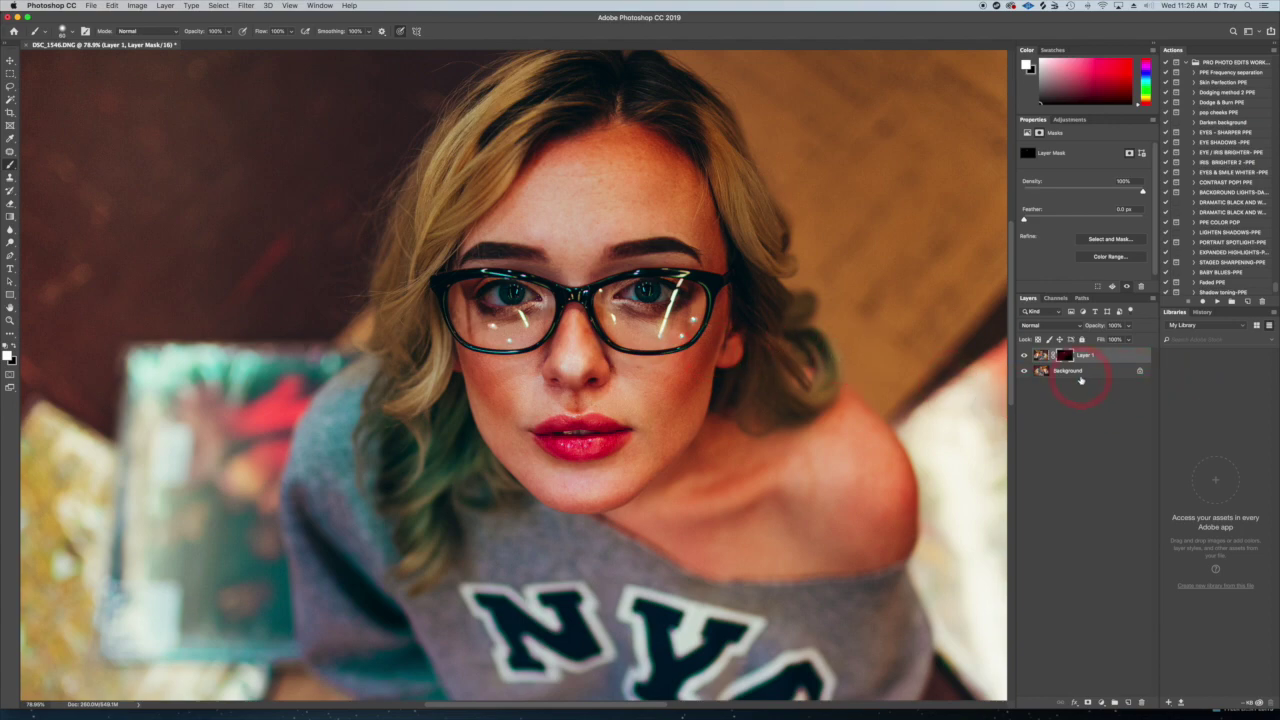
Stamp all visible layers into a new layer and patch out the bright reflection streak below the eye in the left lens
key("super+alt+shift+e")
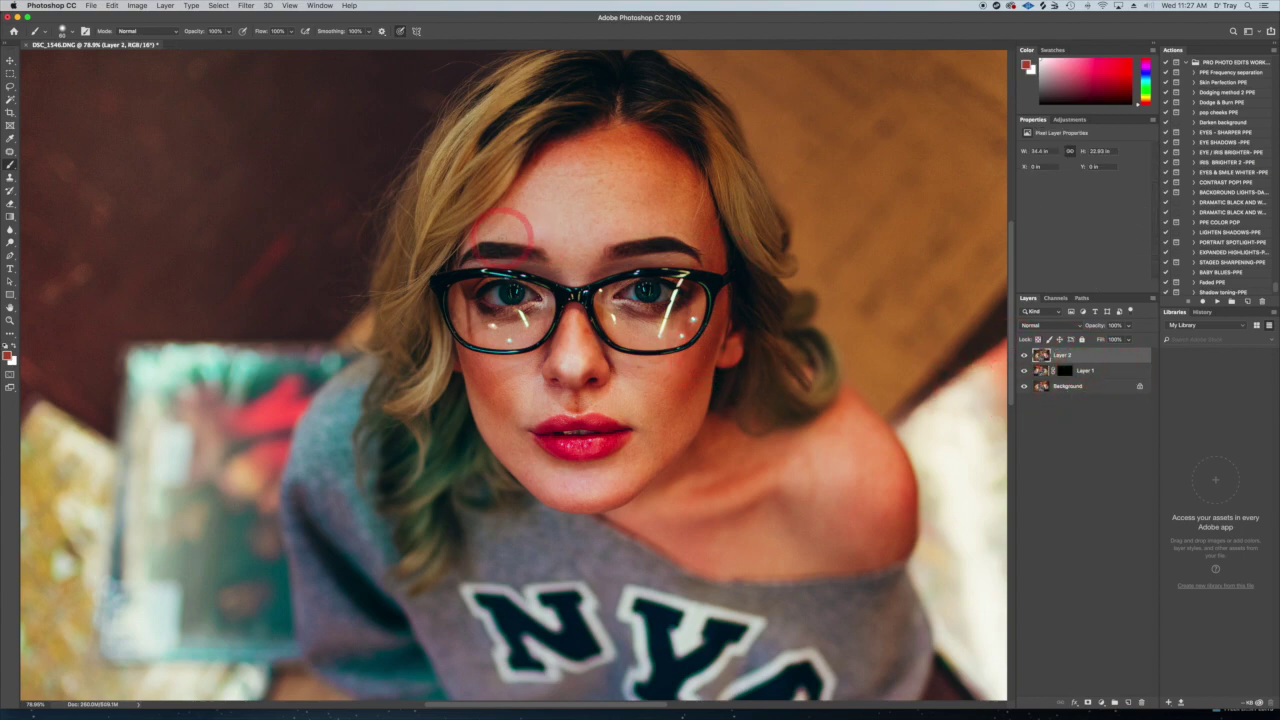
left_click(12, 153)
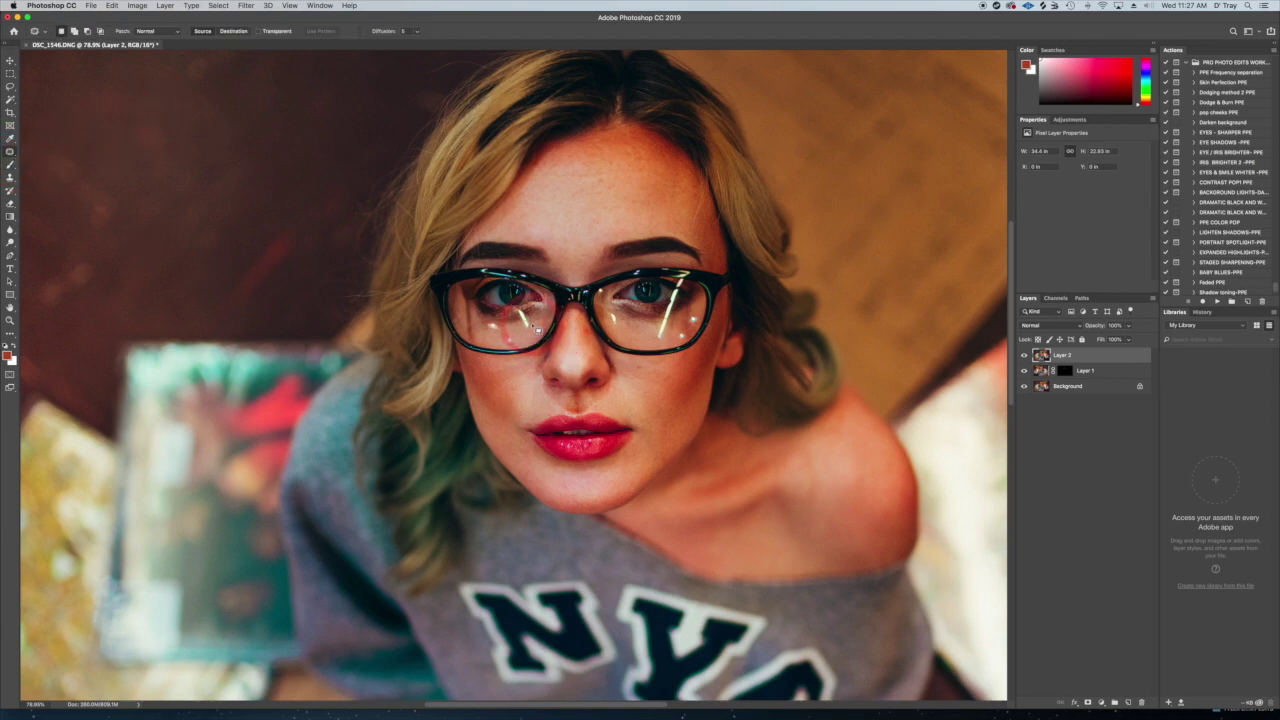
scroll(535, 327, "up", 3)
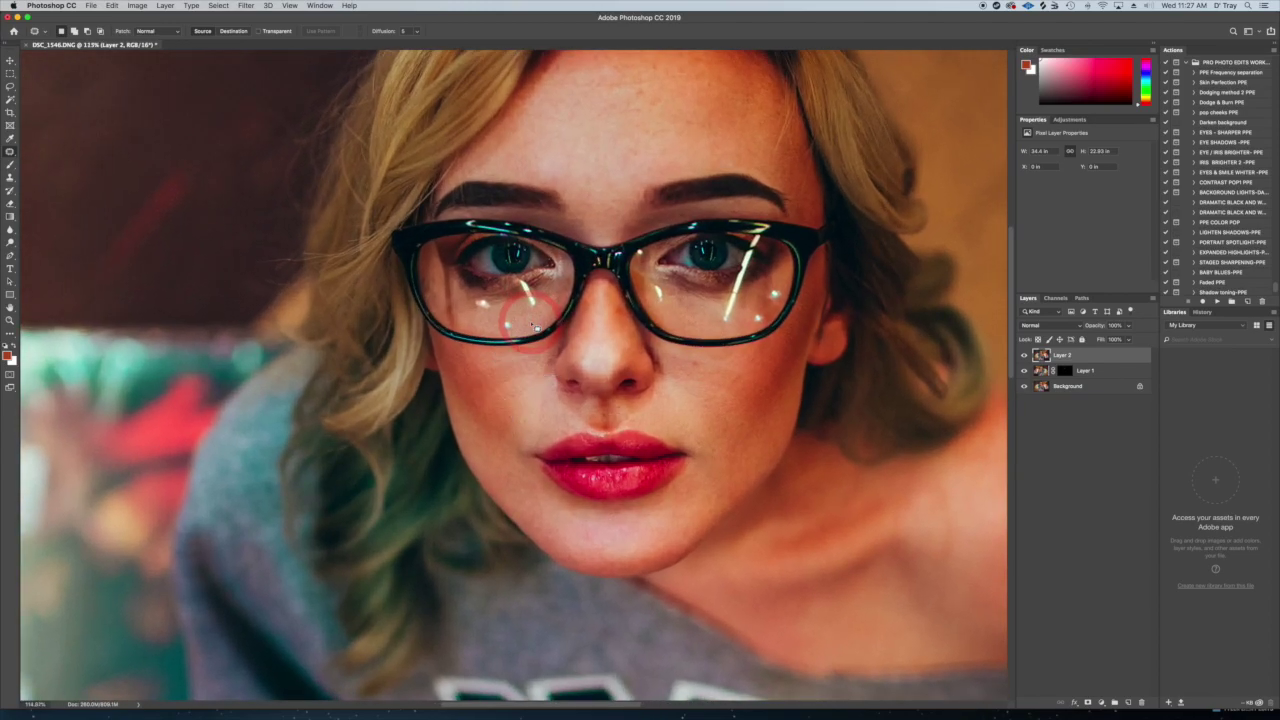
scroll(535, 327, "up", 3)
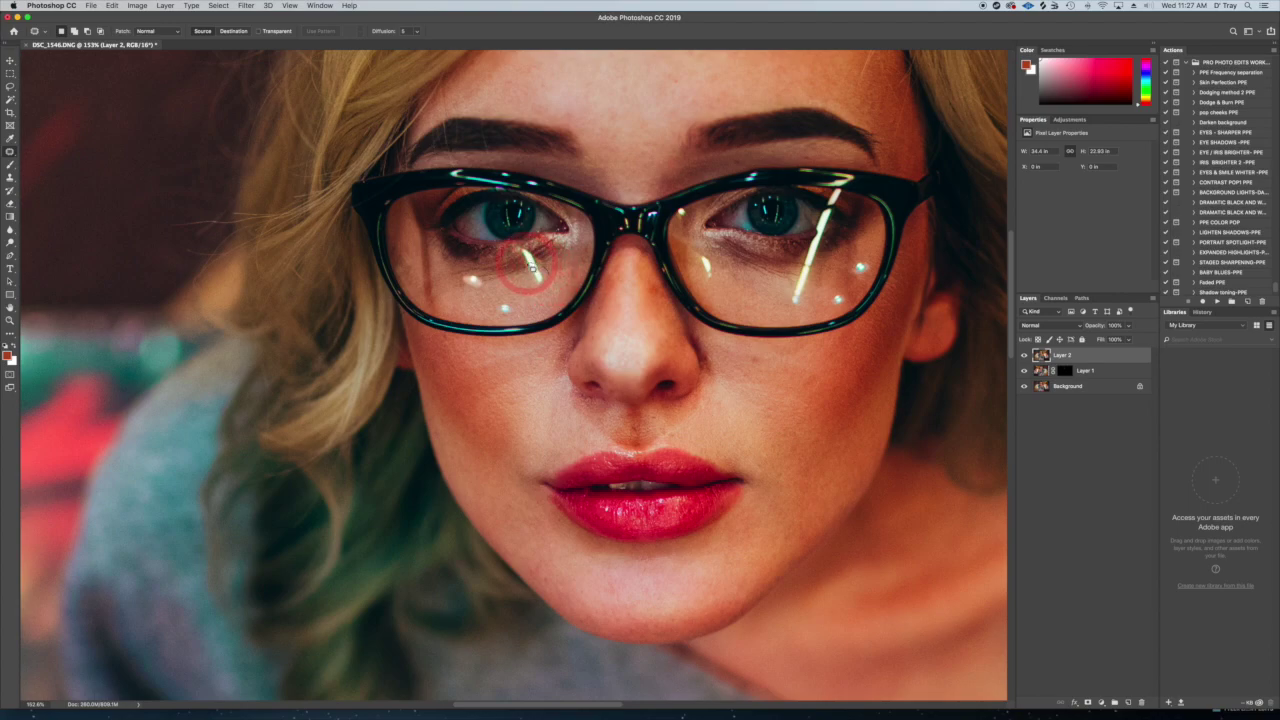
mouse_move(529, 265)
left_mouse_down()
mouse_move(541, 276)
mouse_move(528, 305)
mouse_move(512, 292)
left_mouse_up()
key("super+d")
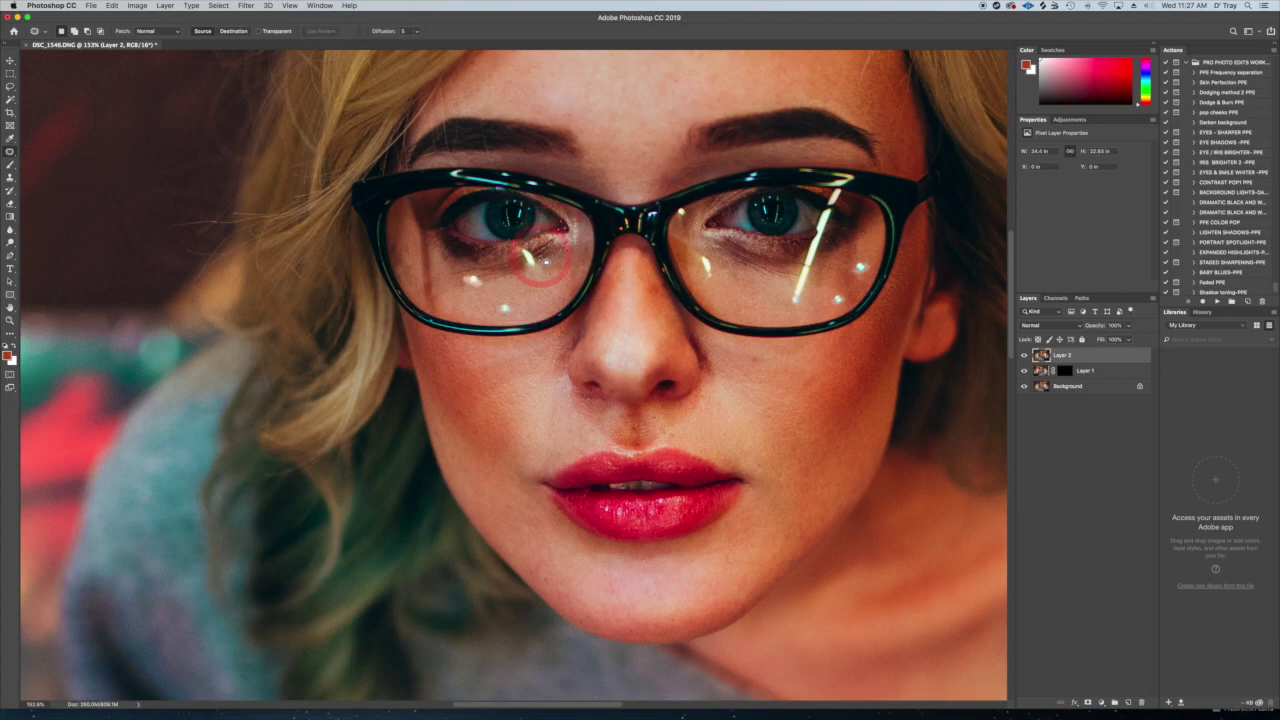
mouse_move(520, 255)
left_mouse_down()
mouse_move(538, 262)
mouse_move(515, 268)
left_mouse_up()
key("ctrl+d")
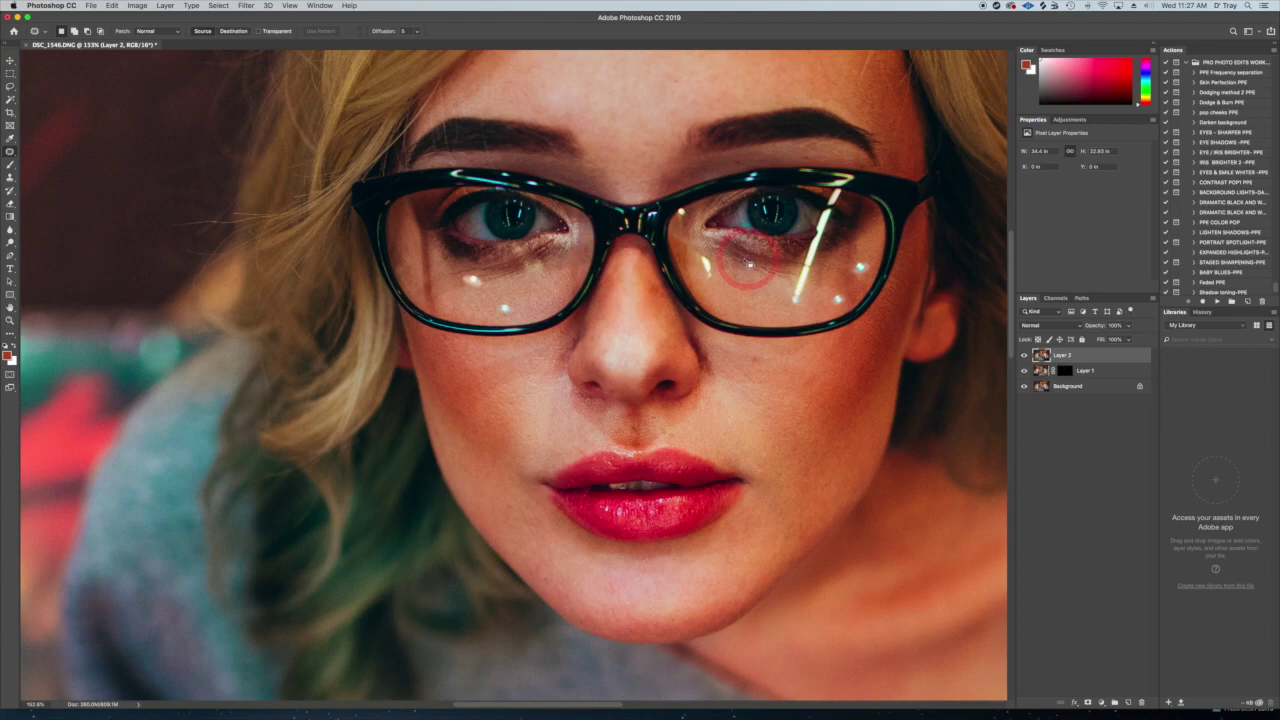
Clone nearby skin over the uneven patch beneath the left-lens eye and adjust the Clone Stamp opacity
left_click(10, 178)
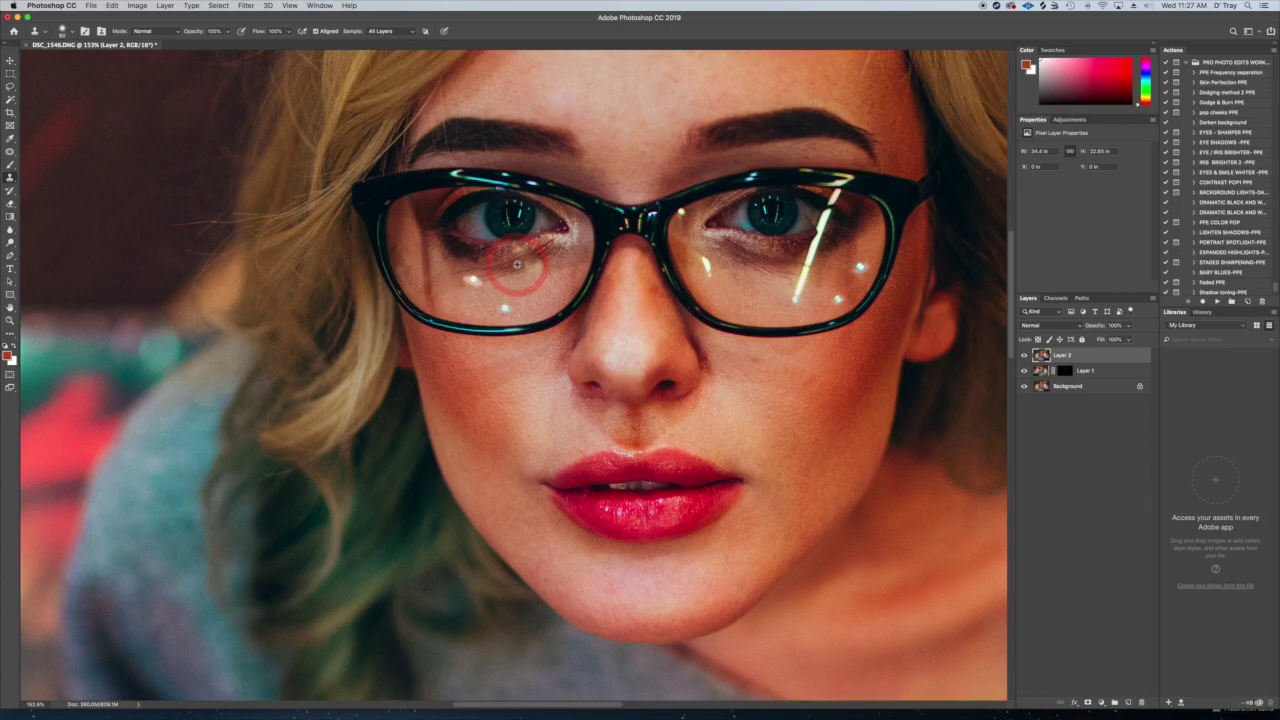
left_click_drag(538, 254, 528, 260)
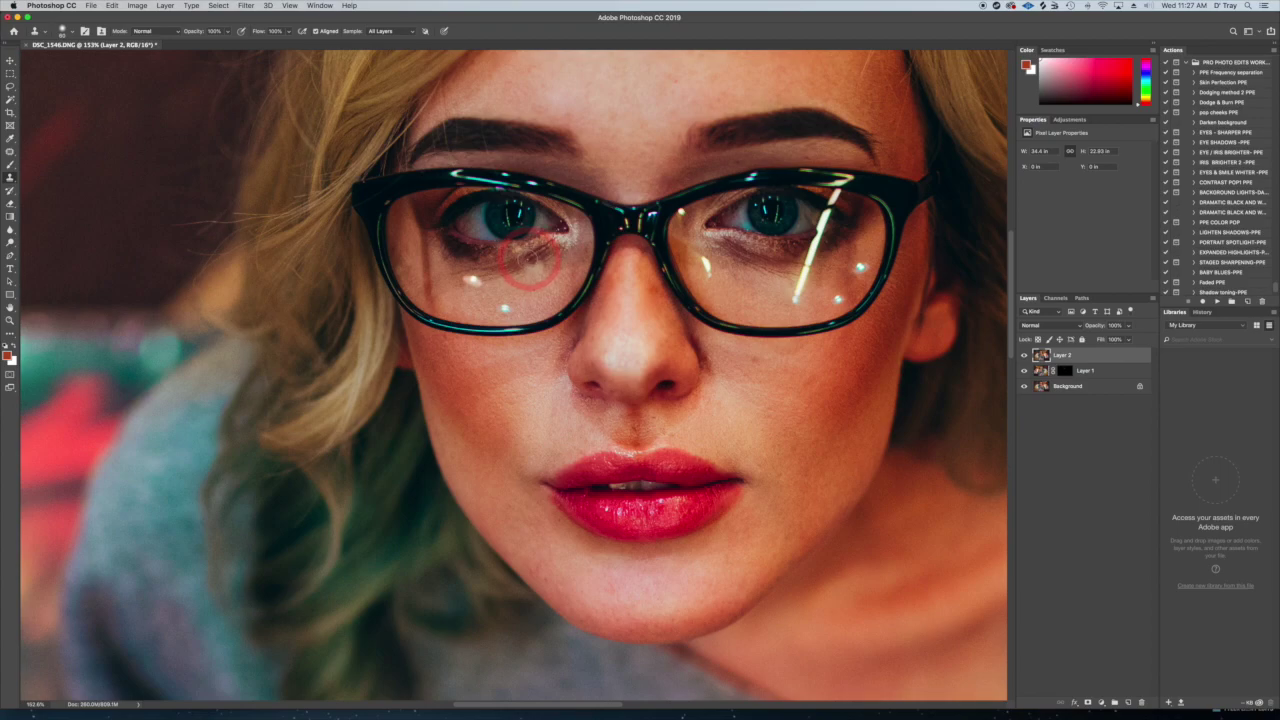
left_click(515, 265, "alt")
mouse_move(515, 264)
left_mouse_down()
mouse_move(497, 286)
mouse_move(562, 270)
mouse_move(541, 250)
mouse_move(533, 258)
left_mouse_up()
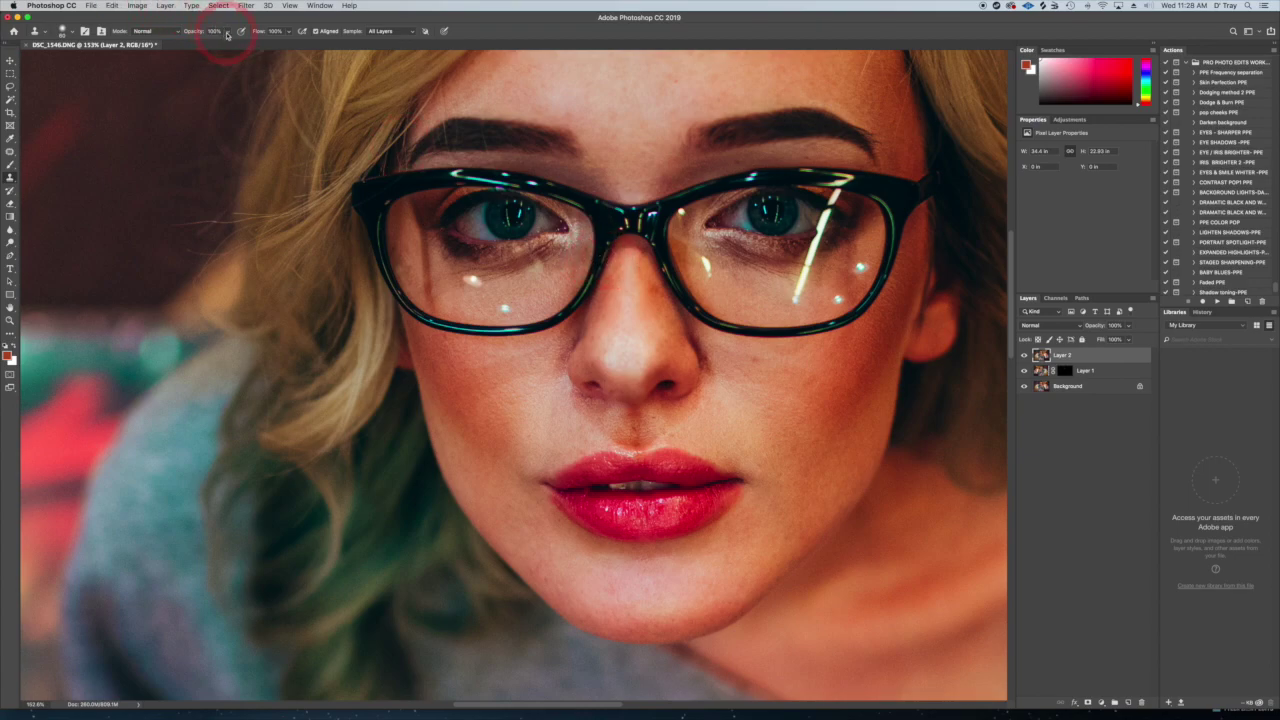
left_click_drag(228, 40, 219, 44)
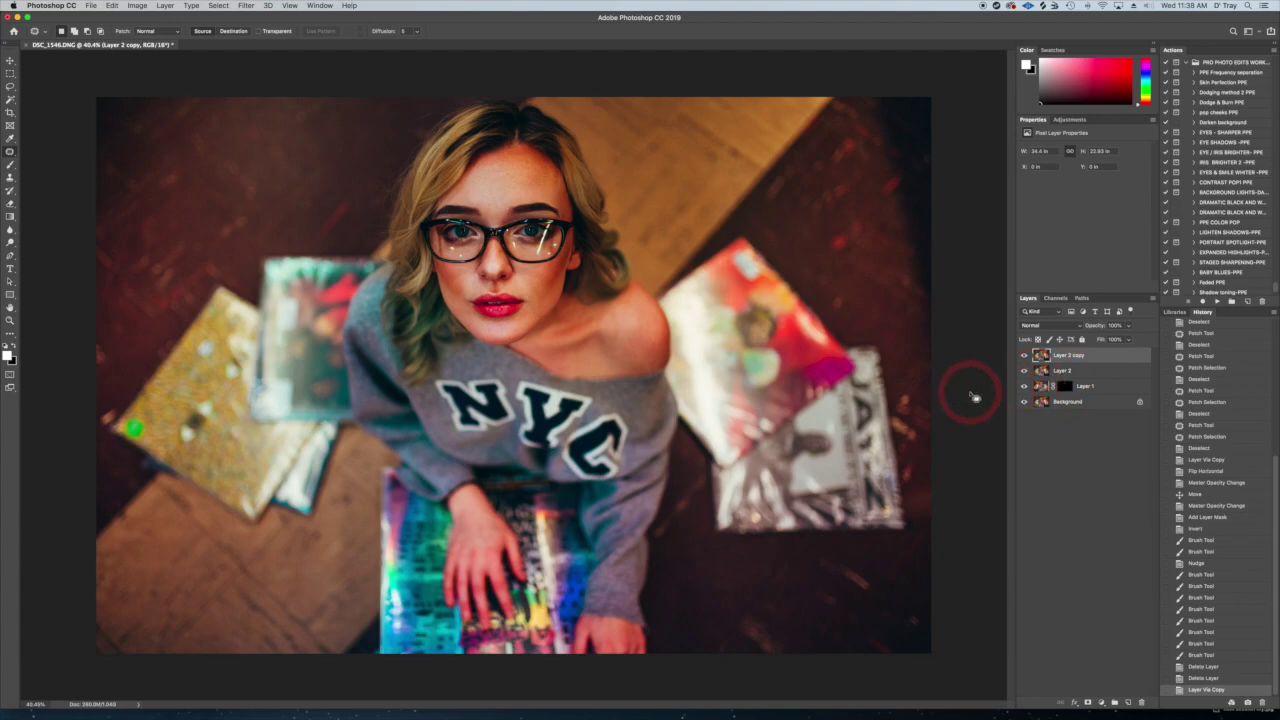
Patch out the small reflection at the inner part of the right lens on Layer 2 copy
key("super+plus")
key("super+plus")
key("super+plus")
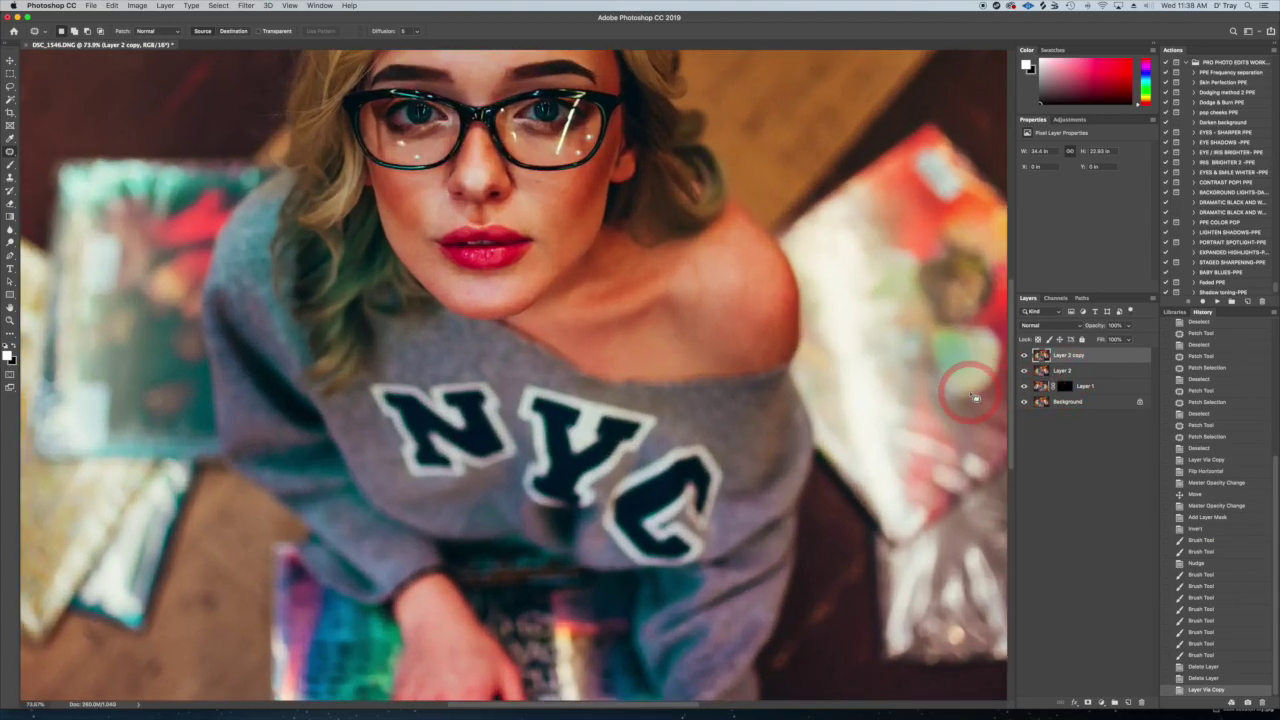
scroll(975, 397, "up", 3)
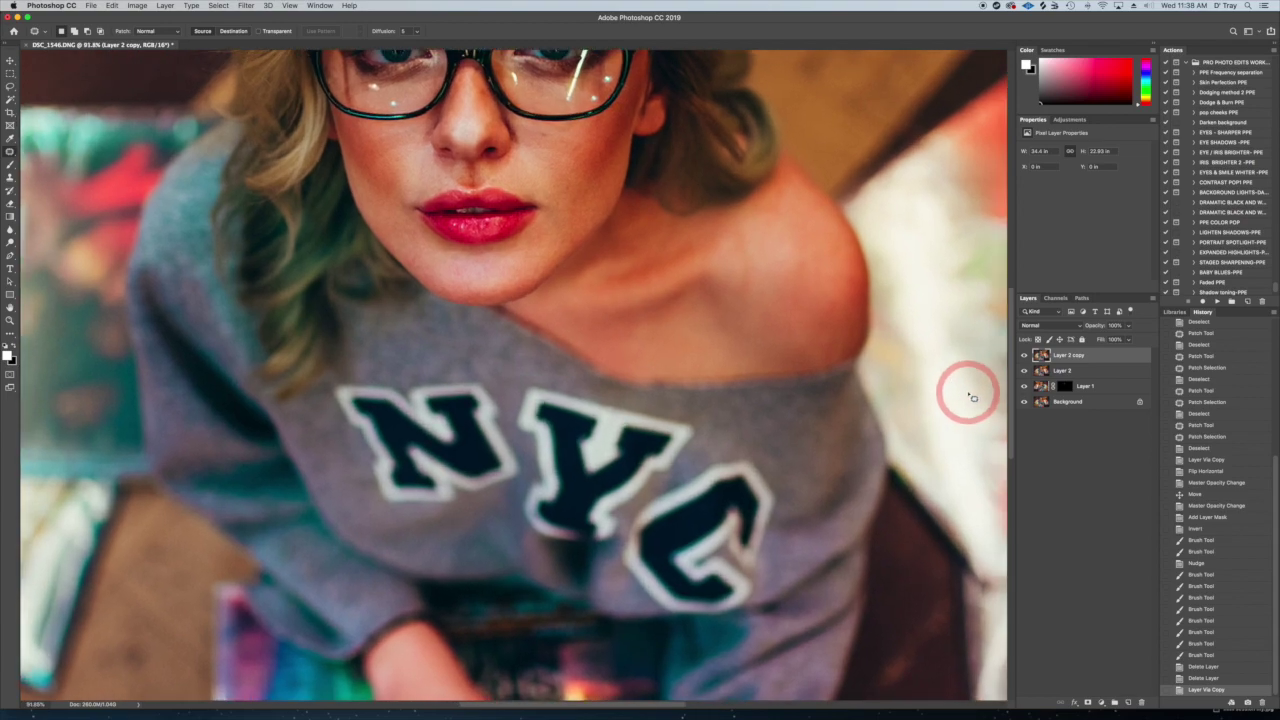
left_click_drag(701, 258, 849, 434)
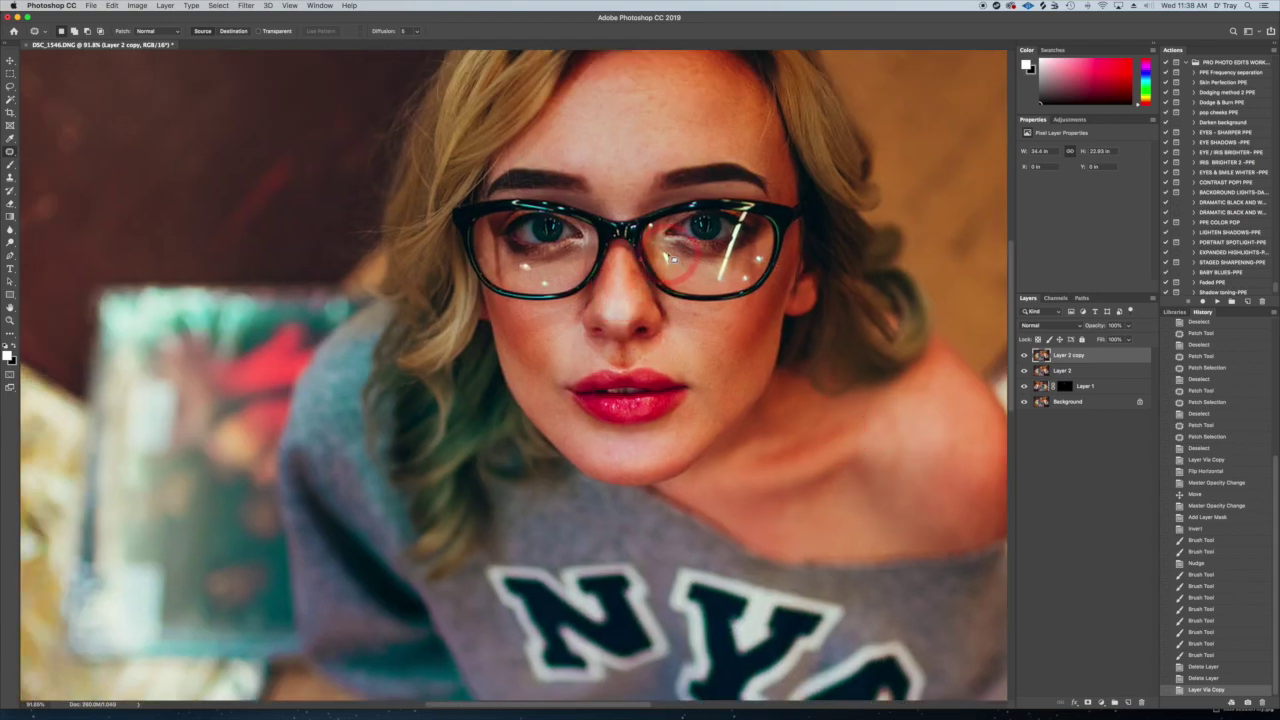
left_click_drag(676, 268, 716, 276)
key("ctrl+d")
Patch out the remaining bright reflection spots on the cheek inside the left lens
mouse_move(548, 276)
left_mouse_down()
mouse_move(572, 272)
mouse_move(560, 308)
mouse_move(525, 290)
mouse_move(560, 283)
left_mouse_up()
key("ctrl+d")
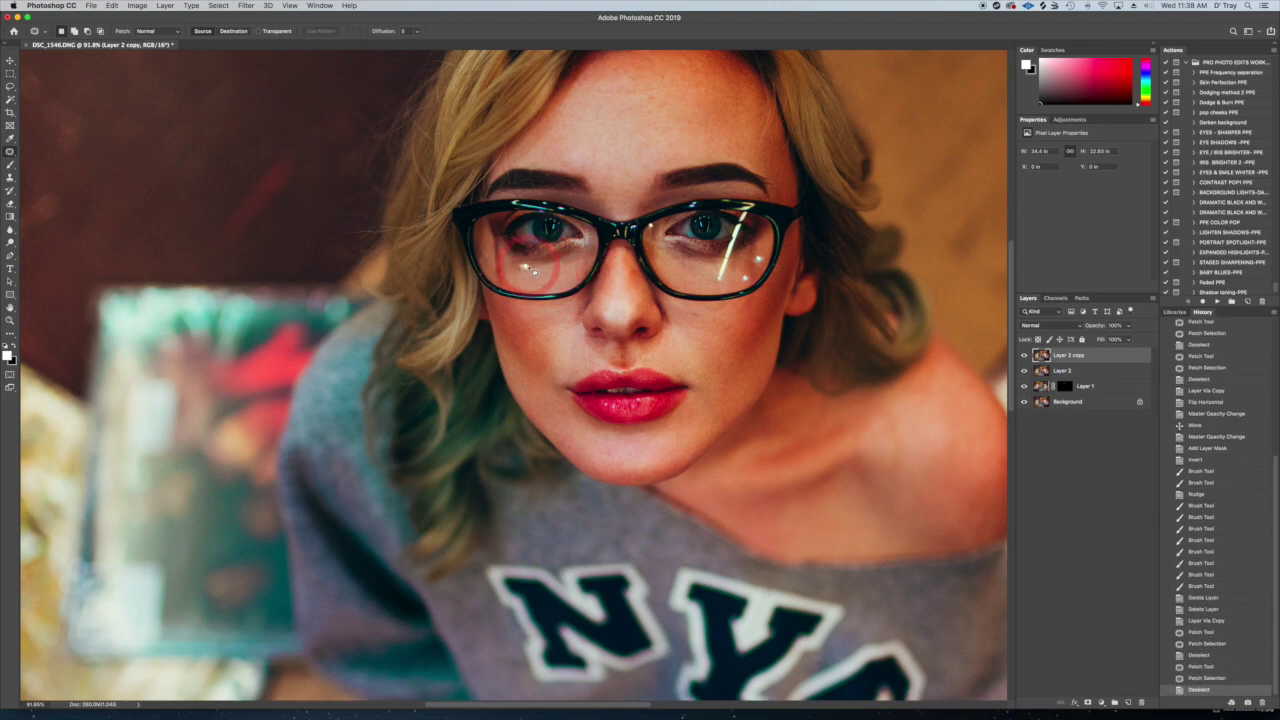
mouse_move(538, 275)
left_mouse_down()
mouse_move(529, 268)
mouse_move(532, 280)
left_mouse_up()
left_click(618, 272)
Blend the retouched skin in the left lens with the Clone Stamp and patch the reflection spots in the right lens
key("s")
left_click(250, 48)
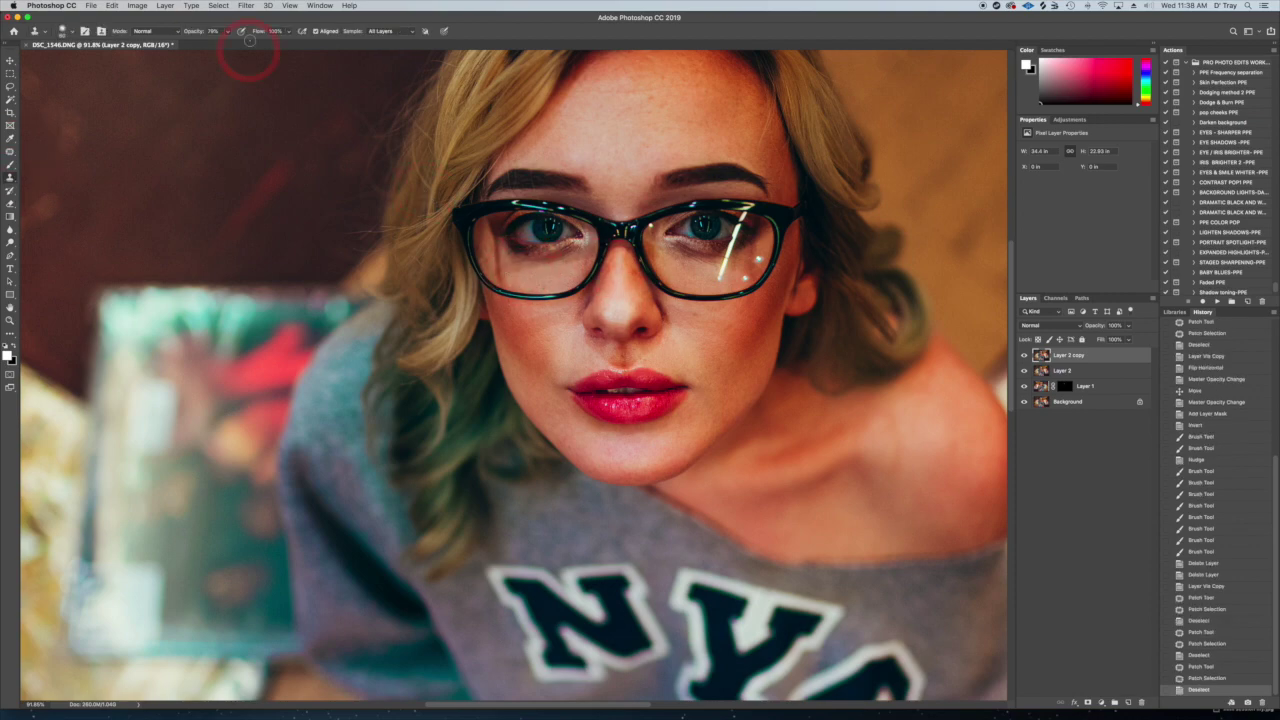
left_click(559, 282)
key("super+z")
left_click(534, 276)
left_click(545, 274)
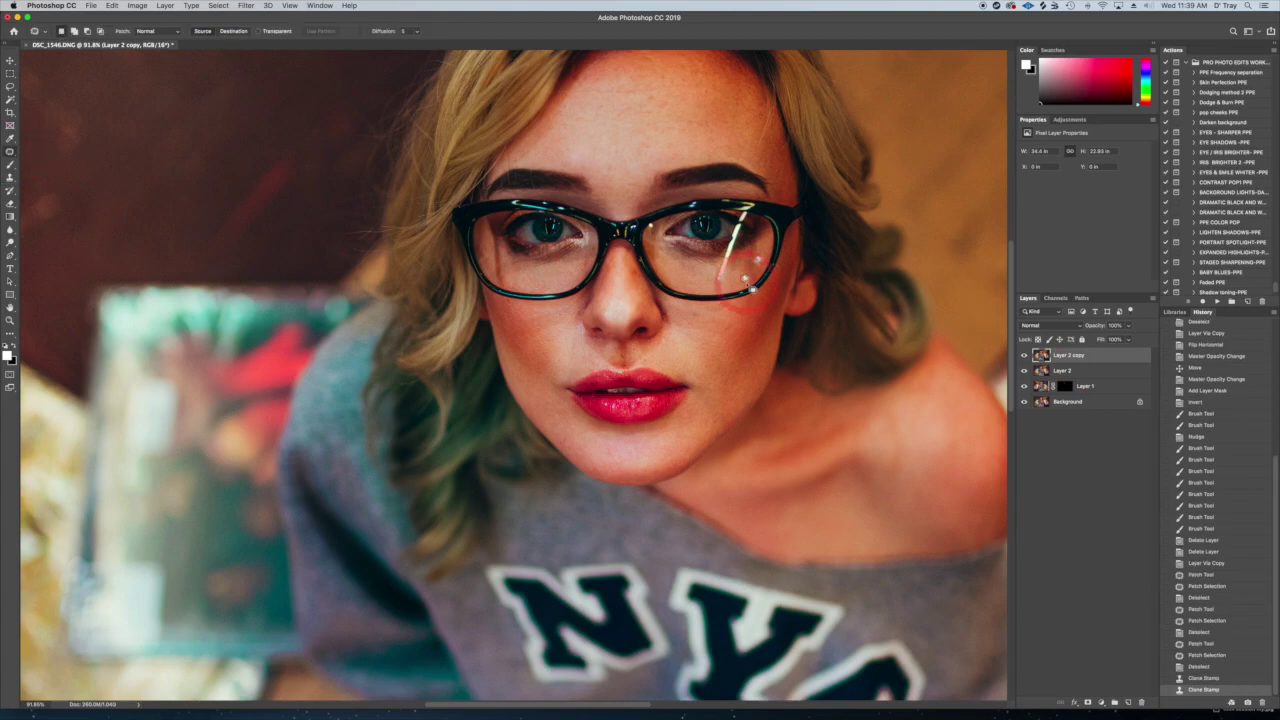
left_click_drag(716, 260, 708, 282)
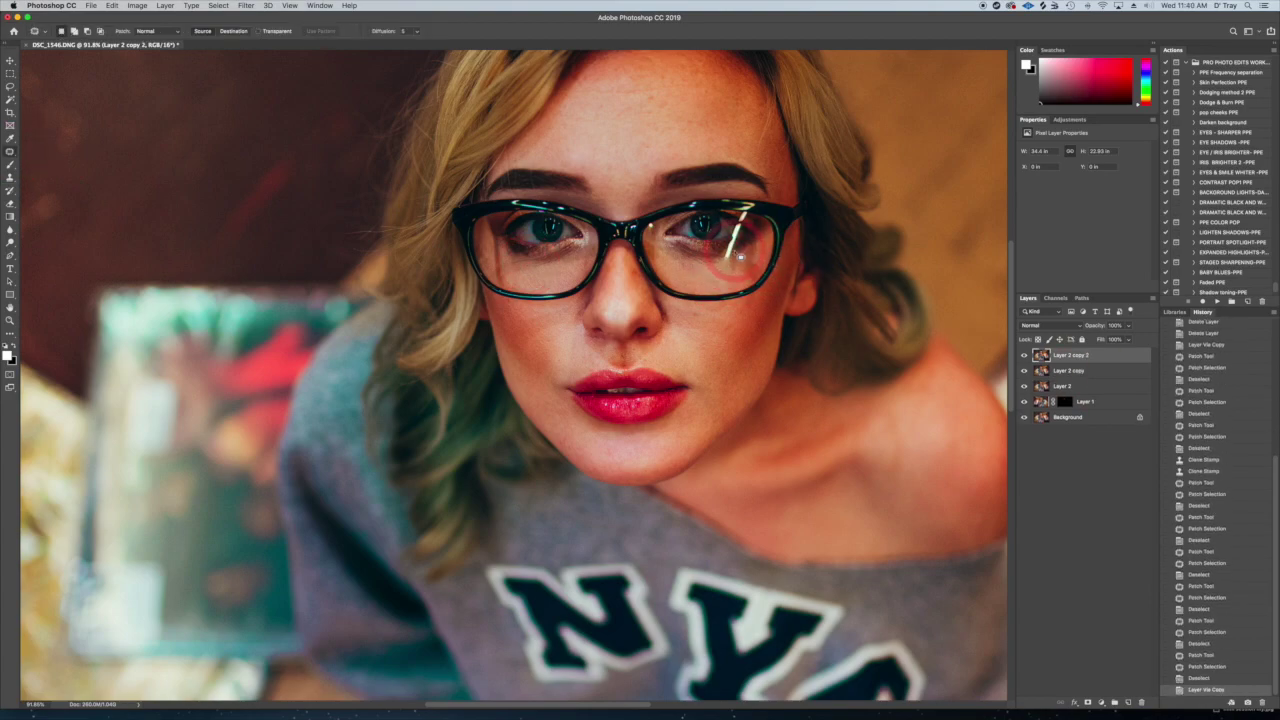
Flip Layer 2 copy 2 horizontally and brush its black mask around the right-lens eye to cover the glare streak
left_click(112, 5)
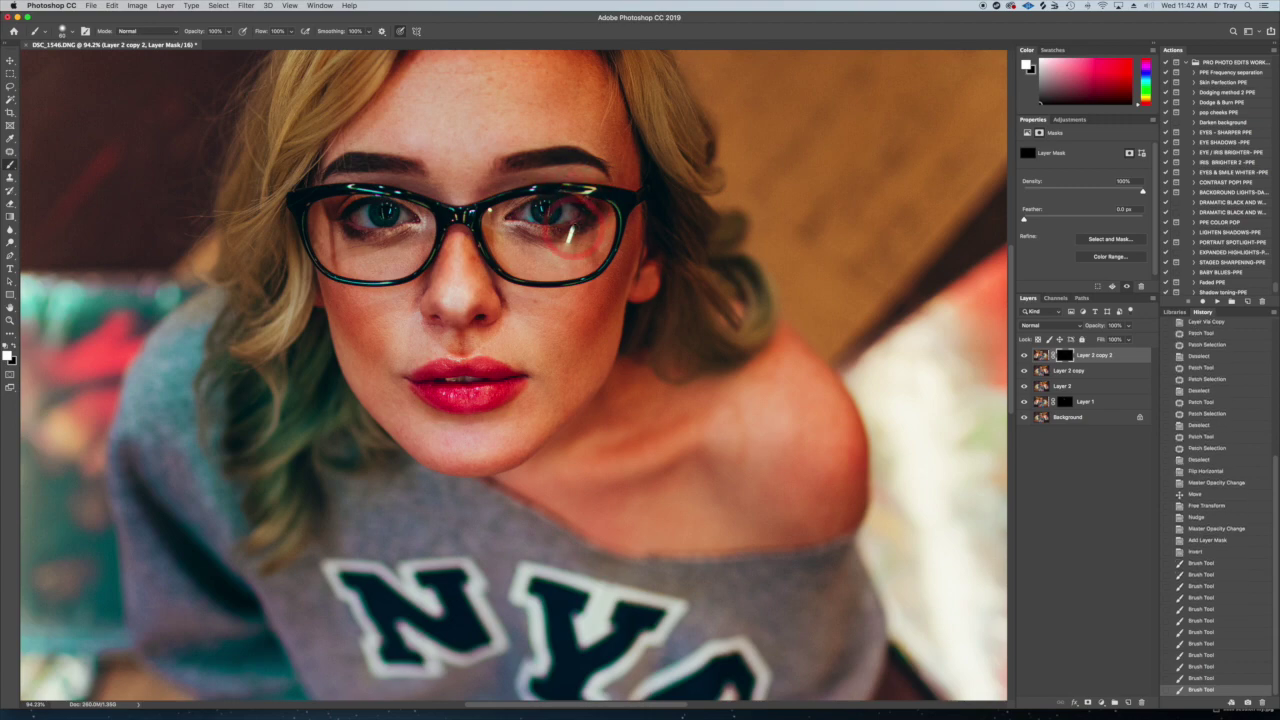
key("x")
key("3")
key("4")
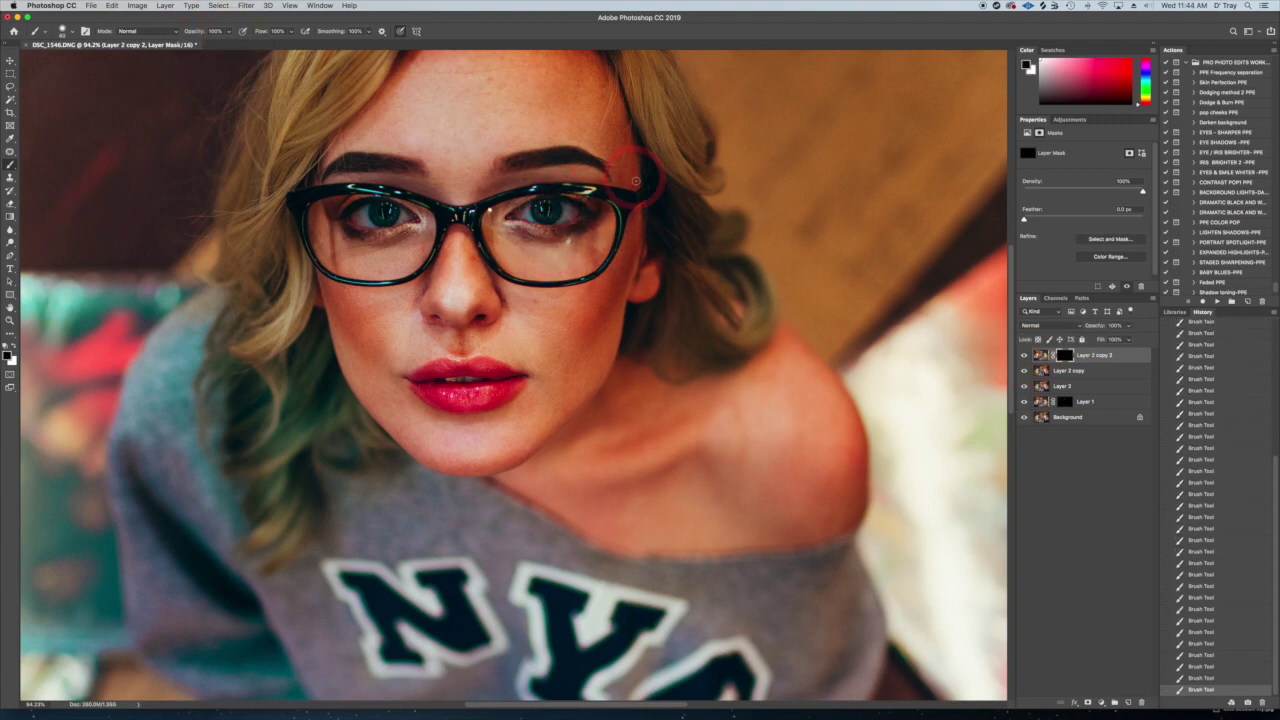
Stamp all visible layers into a new top layer and apply the Liquify filter to it
key("super+alt+shift+e")
left_click(246, 5)
left_click(256, 86)
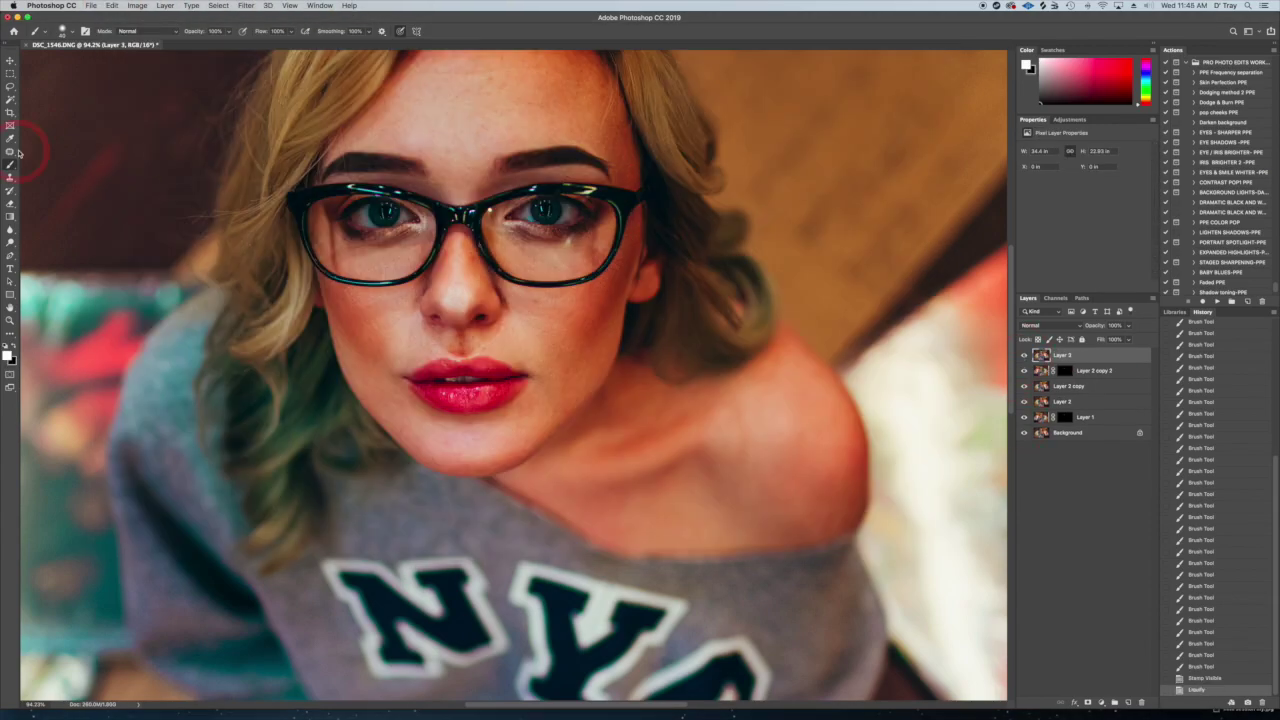
Clean up the leftover glare marks beneath the right-lens eye on Layer 3 with the Patch and Clone Stamp tools
left_click(565, 241)
left_click(566, 262)
left_click(566, 258)
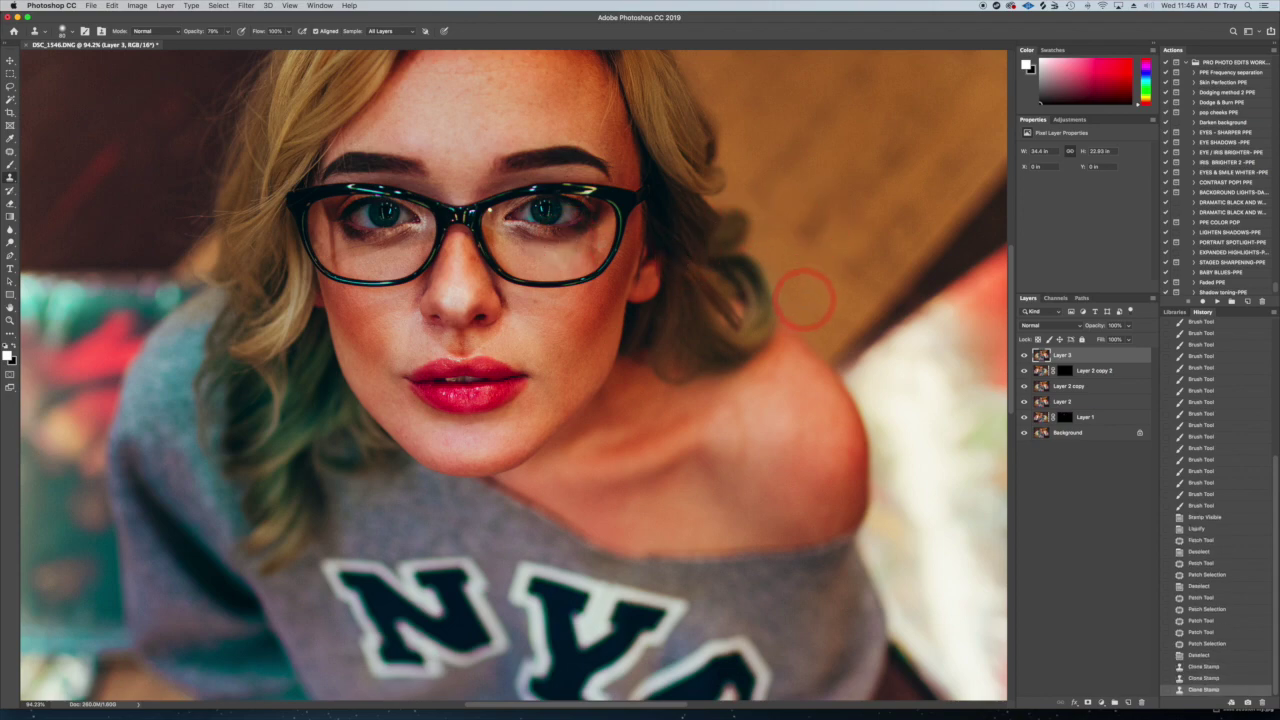
Select the layers from Layer 3 down to Layer 1 and combine them into a group above the Background
scroll(804, 300, "down", 5)
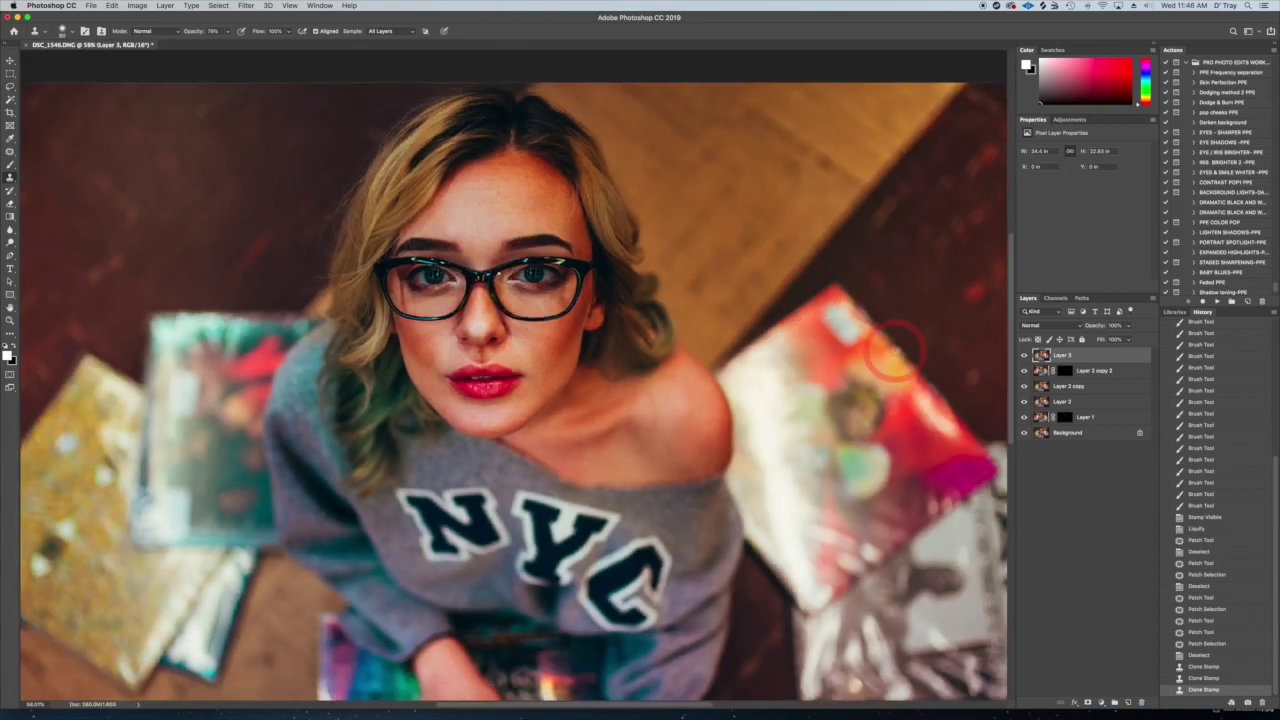
key("super+alt+a")
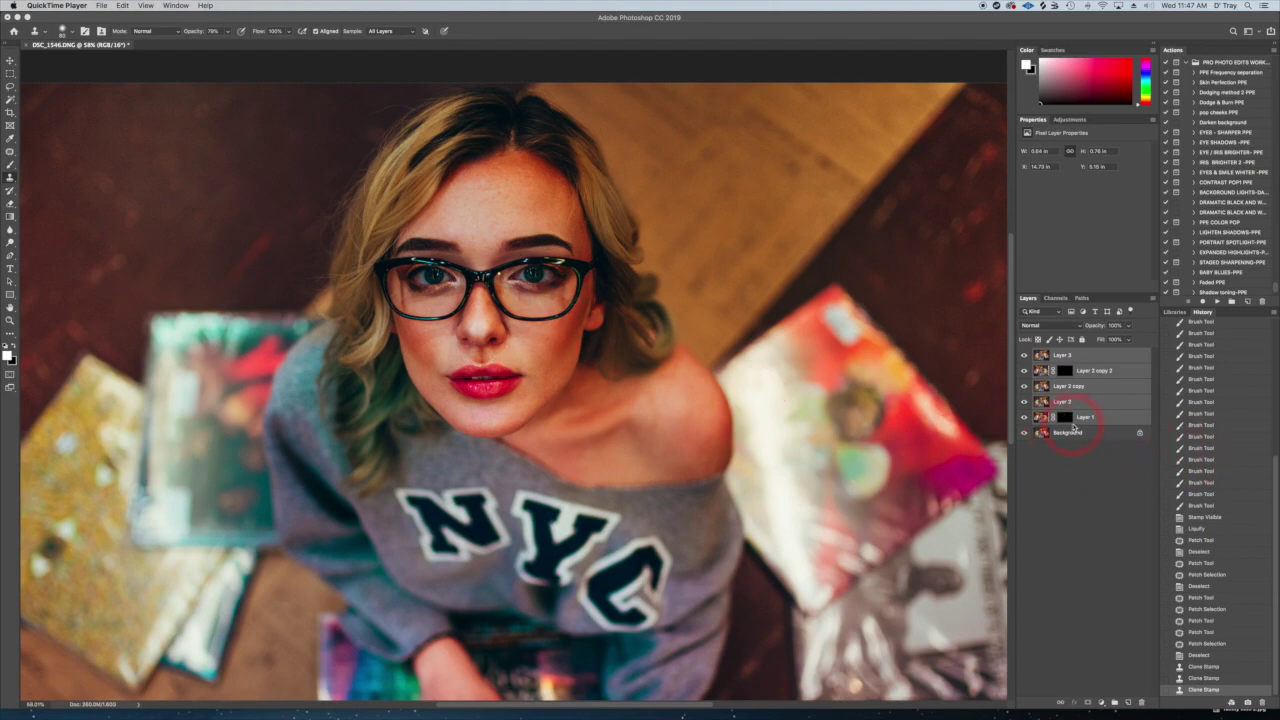
left_click(1094, 453)
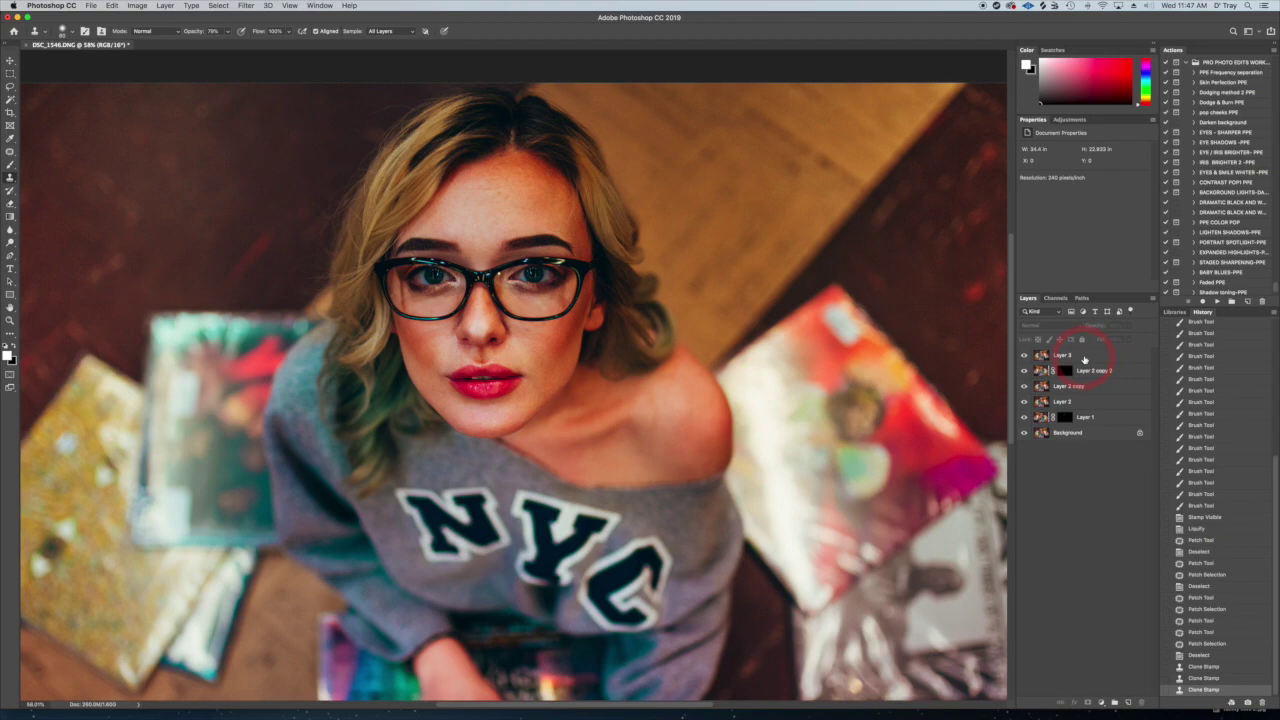
left_click(1084, 359)
left_click(1086, 418, "shift")
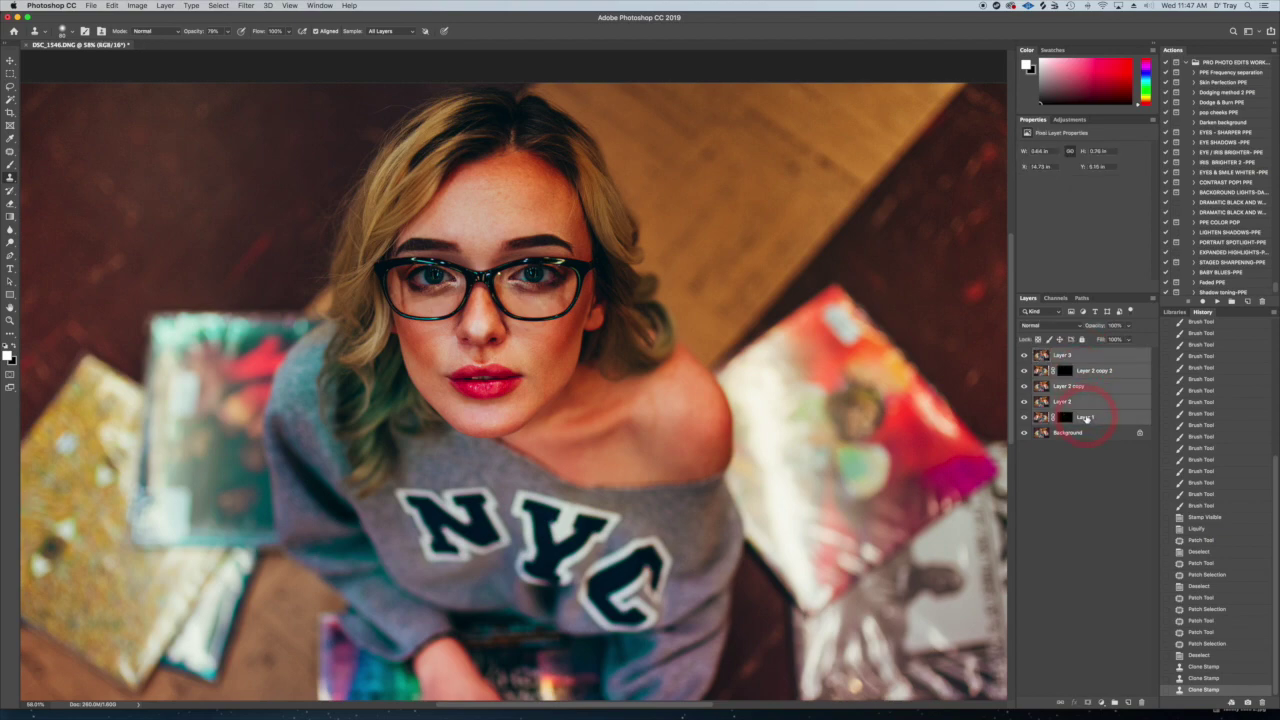
key("super+g")
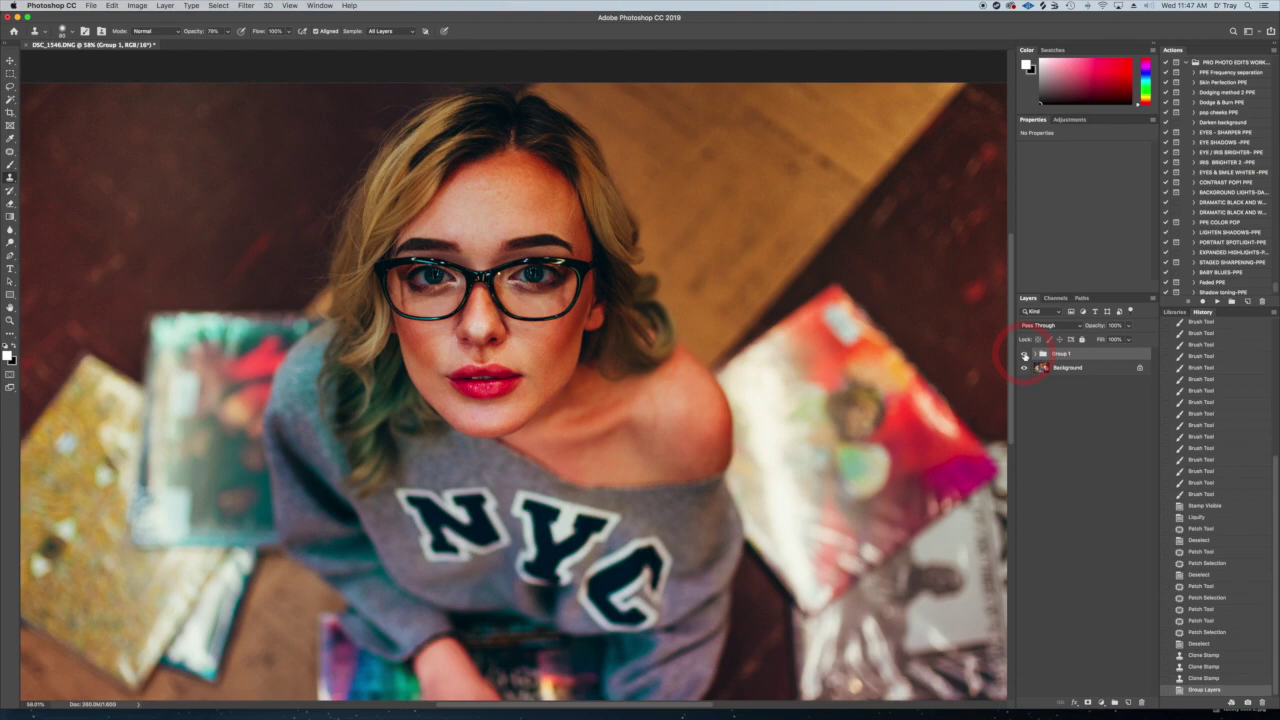
Compare the portrait with and without the glare-removal group, in full view and closer up
key("super+minus")
left_click(1024, 355)
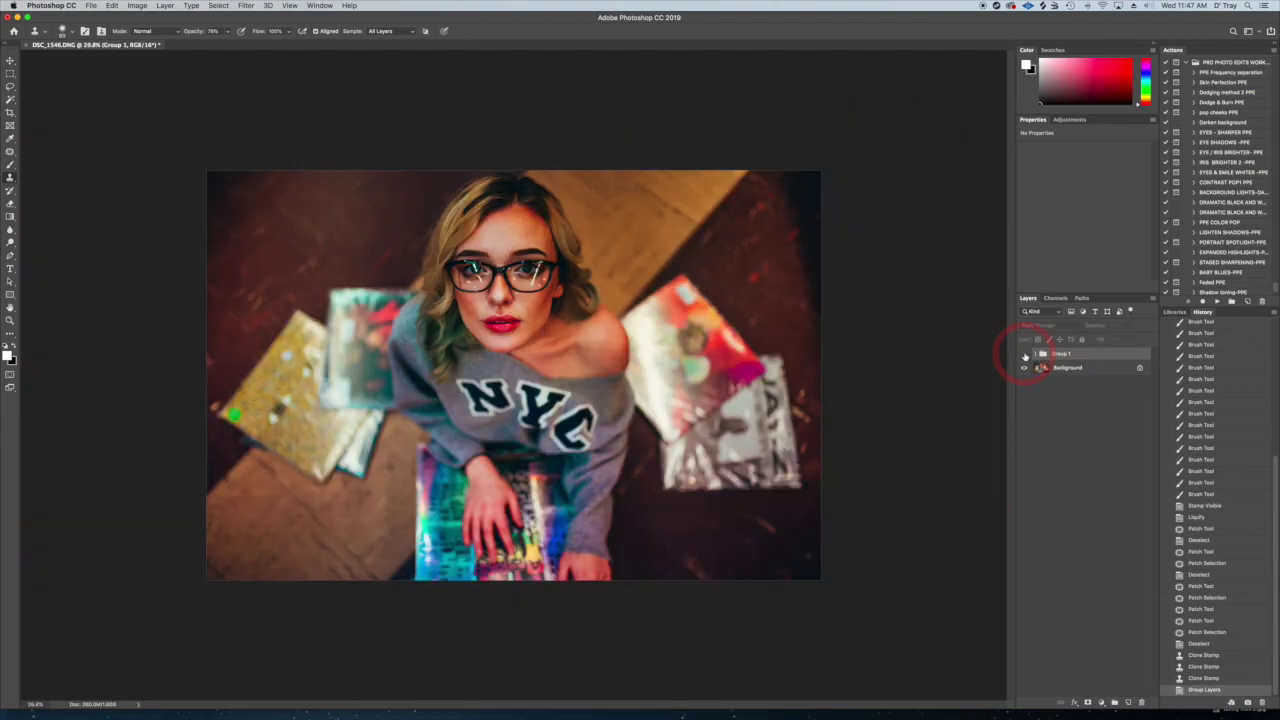
left_click(1024, 355)
left_click(1024, 355)
left_click(1024, 355)
key("super+plus")
key("super+plus")
key("super+plus")
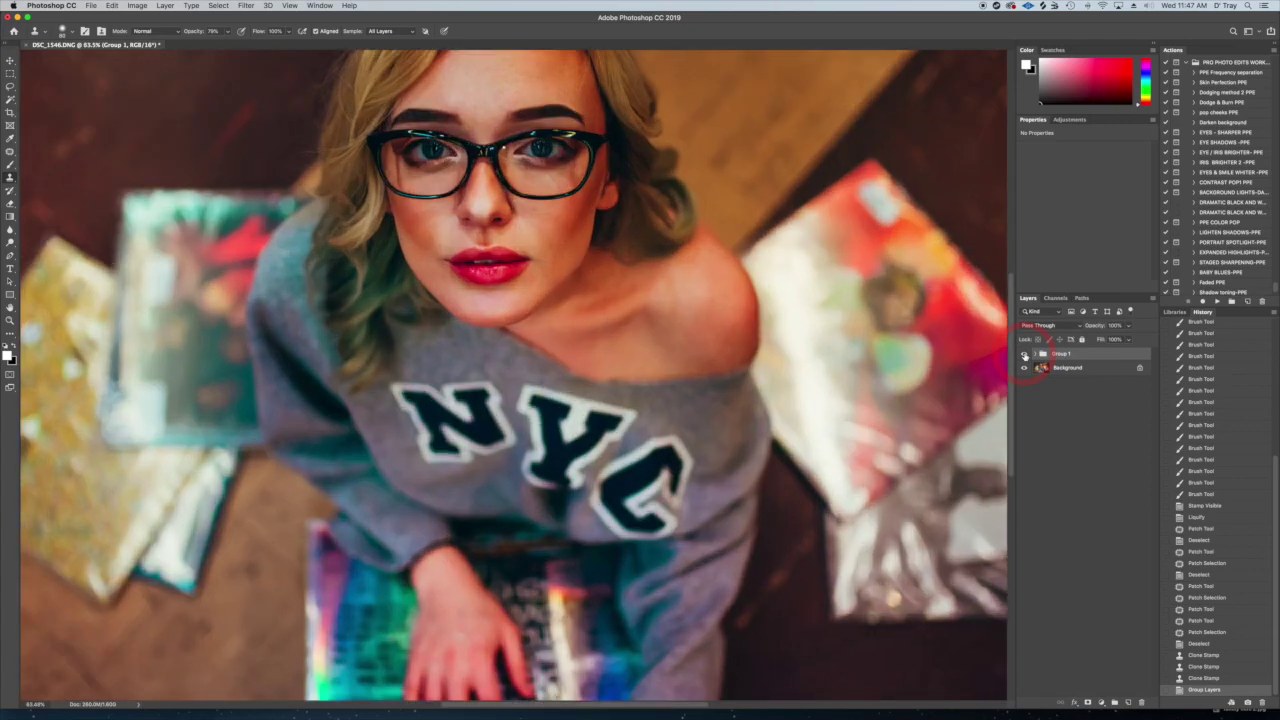
Stamp all visible layers into a new top layer and start patching small skin blemishes on it
key("super+alt+shift+e")
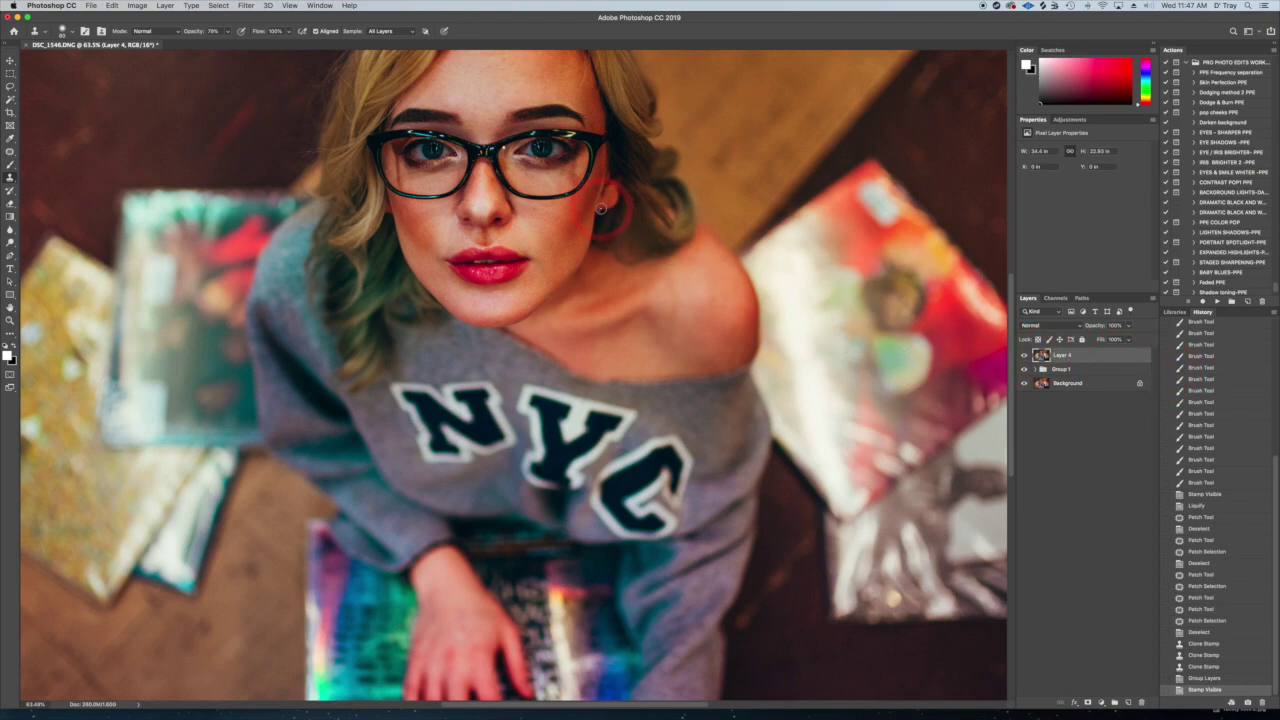
key("j")
scroll(518, 254, "up", 3)
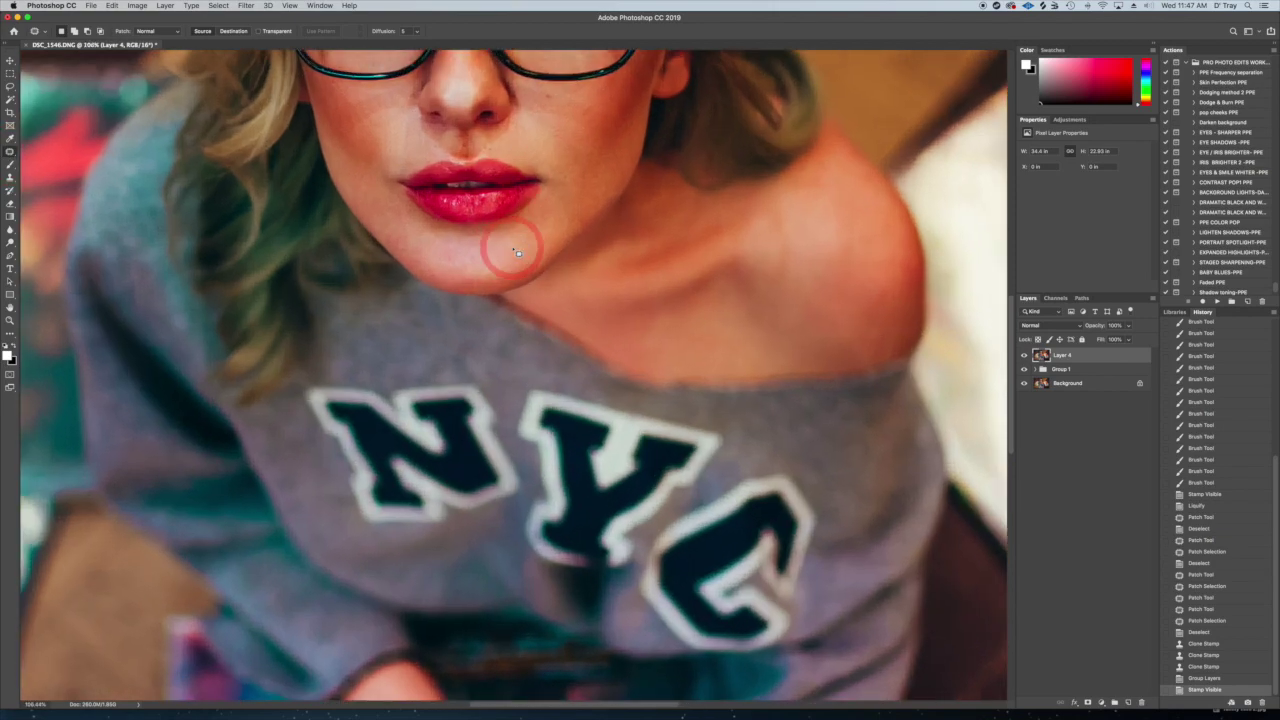
scroll(571, 251, "up", 1)
left_click_drag(591, 243, 592, 252)
key("super+d")
key("super+d")
Patch the remaining small blemishes on the stamped layer with the Patch tool
left_click_drag(525, 205, 552, 340)
left_click_drag(648, 338, 650, 334)
left_click_drag(567, 134, 575, 126)
key("super+d")
left_click_drag(688, 160, 688, 162)
key("super+d")
mouse_move(568, 192)
left_mouse_down()
mouse_move(549, 221)
mouse_move(520, 216)
mouse_move(526, 198)
left_mouse_up()
key("super+d")
left_click_drag(526, 437, 529, 440)
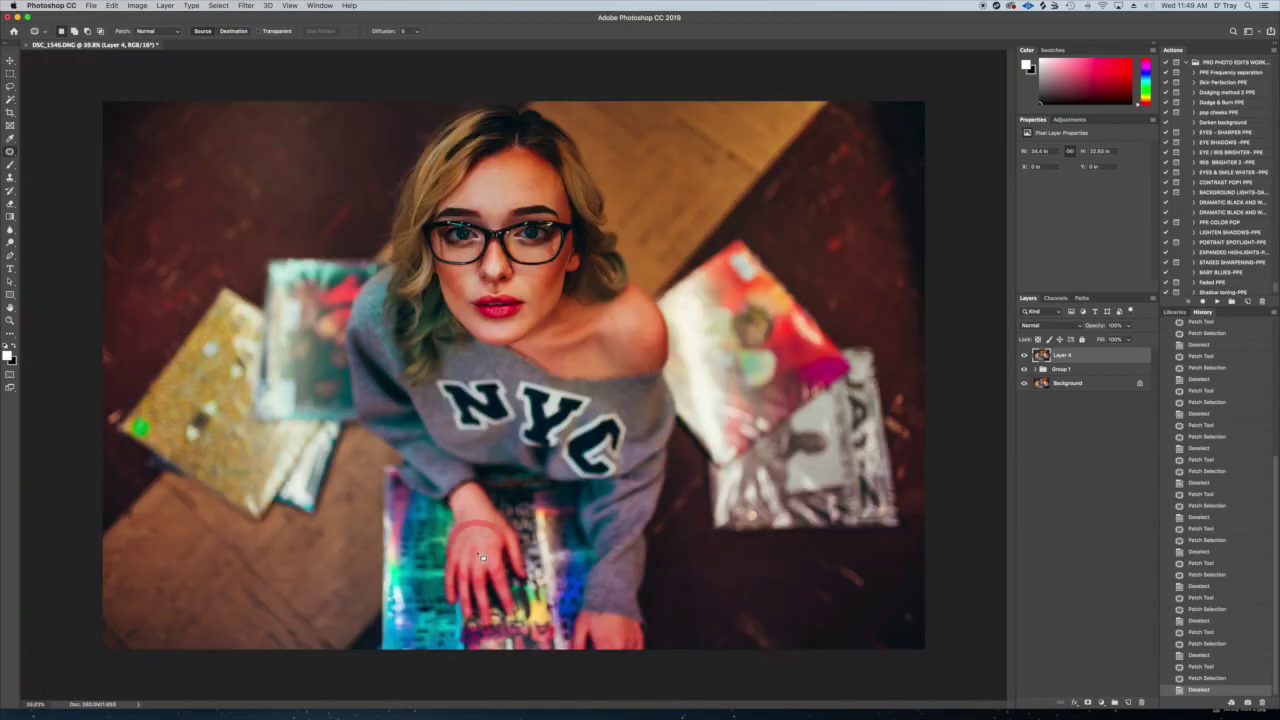
left_click_drag(479, 543, 712, 572)
key("super+d")
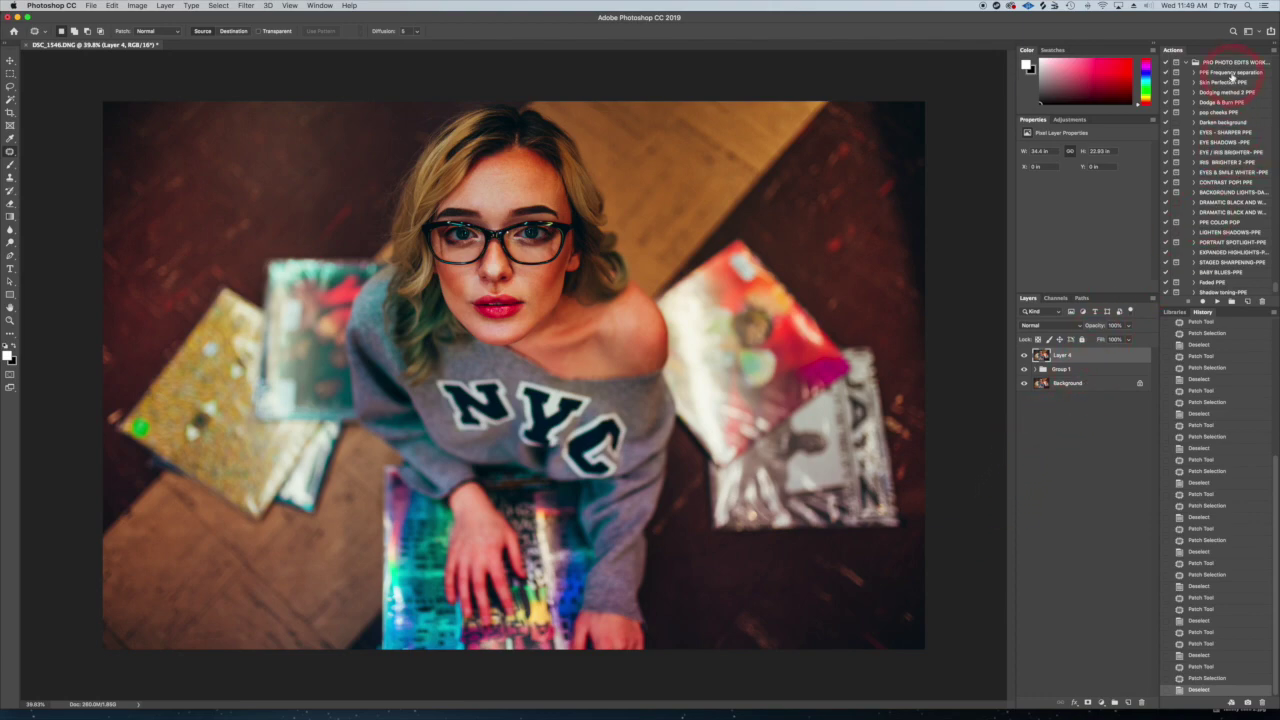
Run the PPE Frequency separation action, accepting the Dust & Scratches filter with a radius of 10 pixels
left_click(1232, 74)
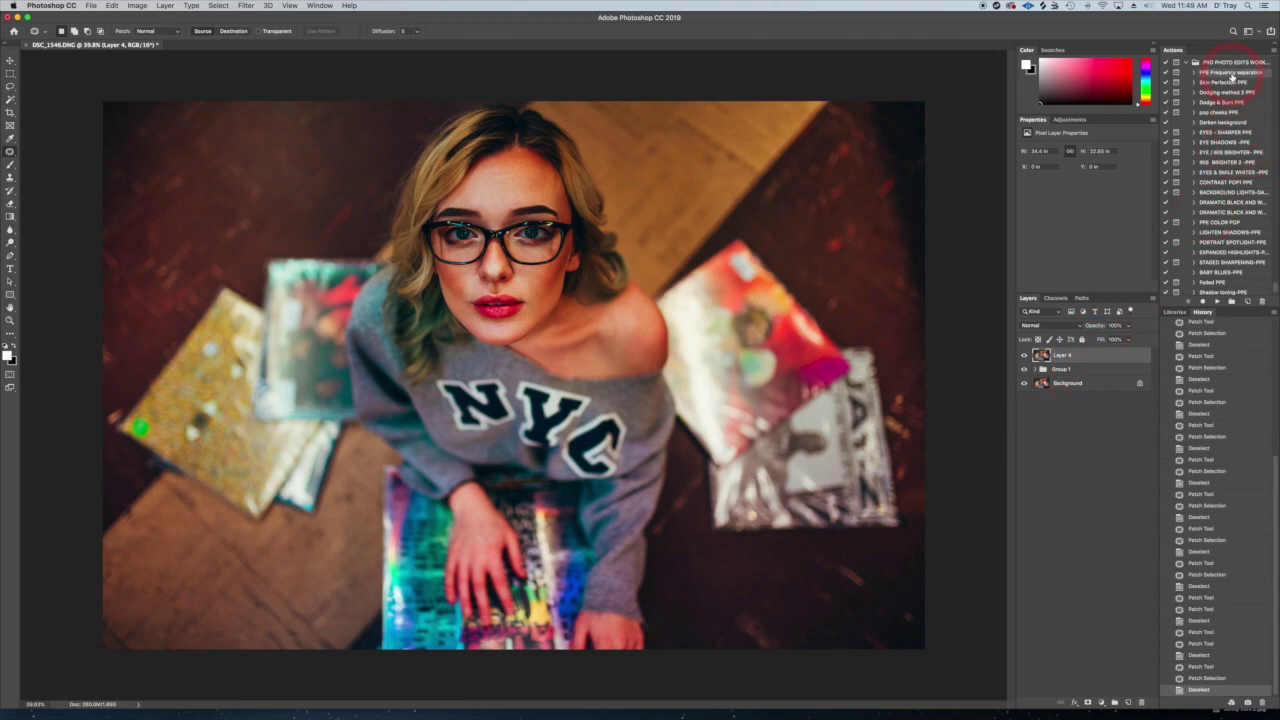
left_click(1217, 301)
left_click(714, 230)
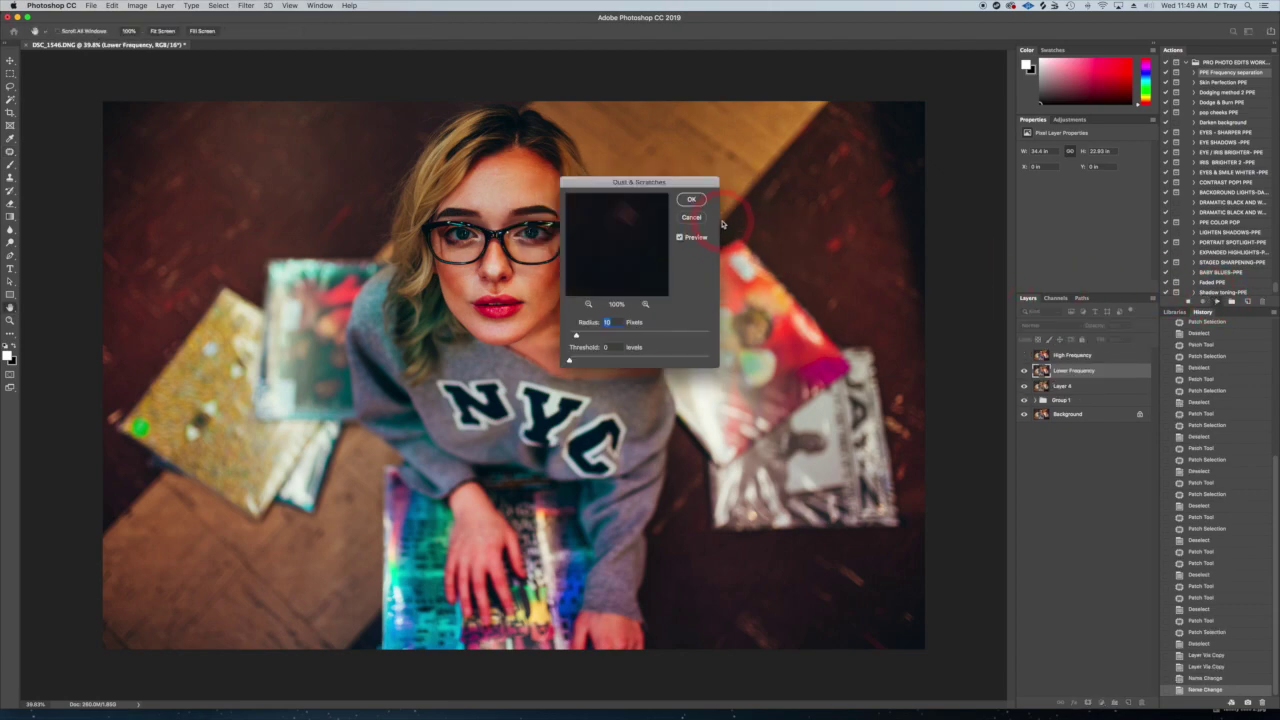
left_click(624, 214)
left_click(650, 293)
left_click(693, 201)
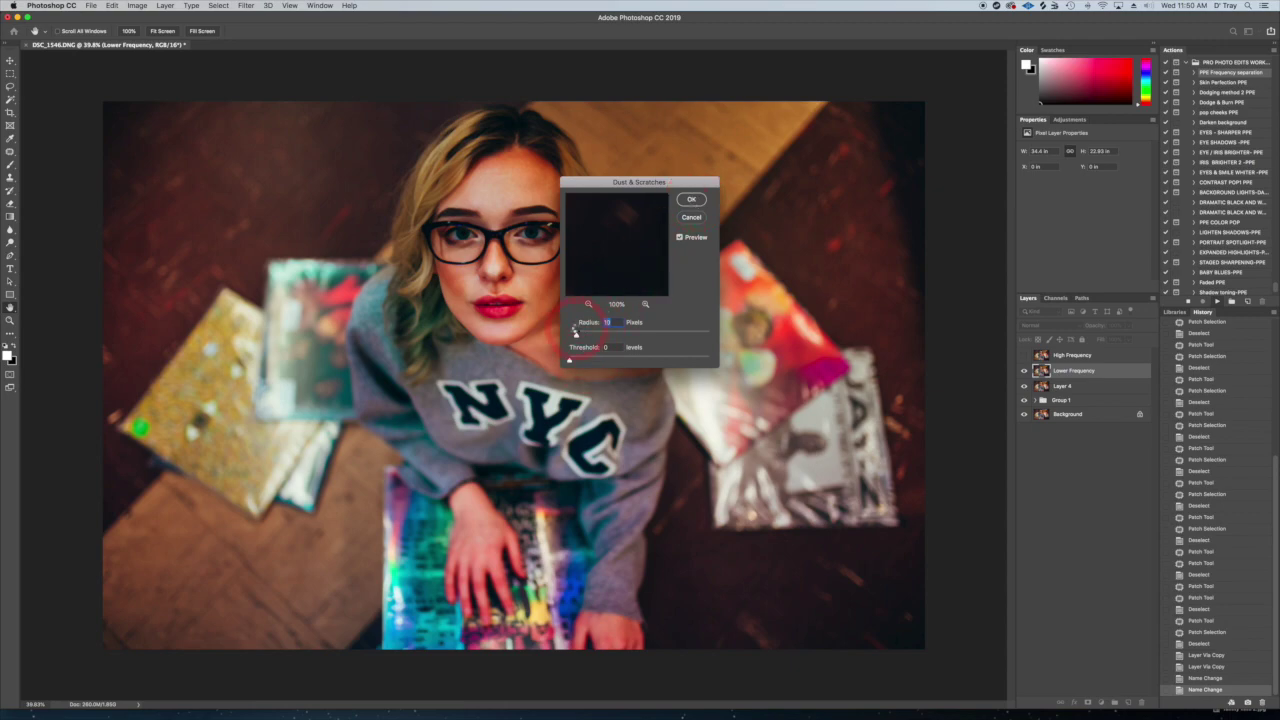
key("Return")
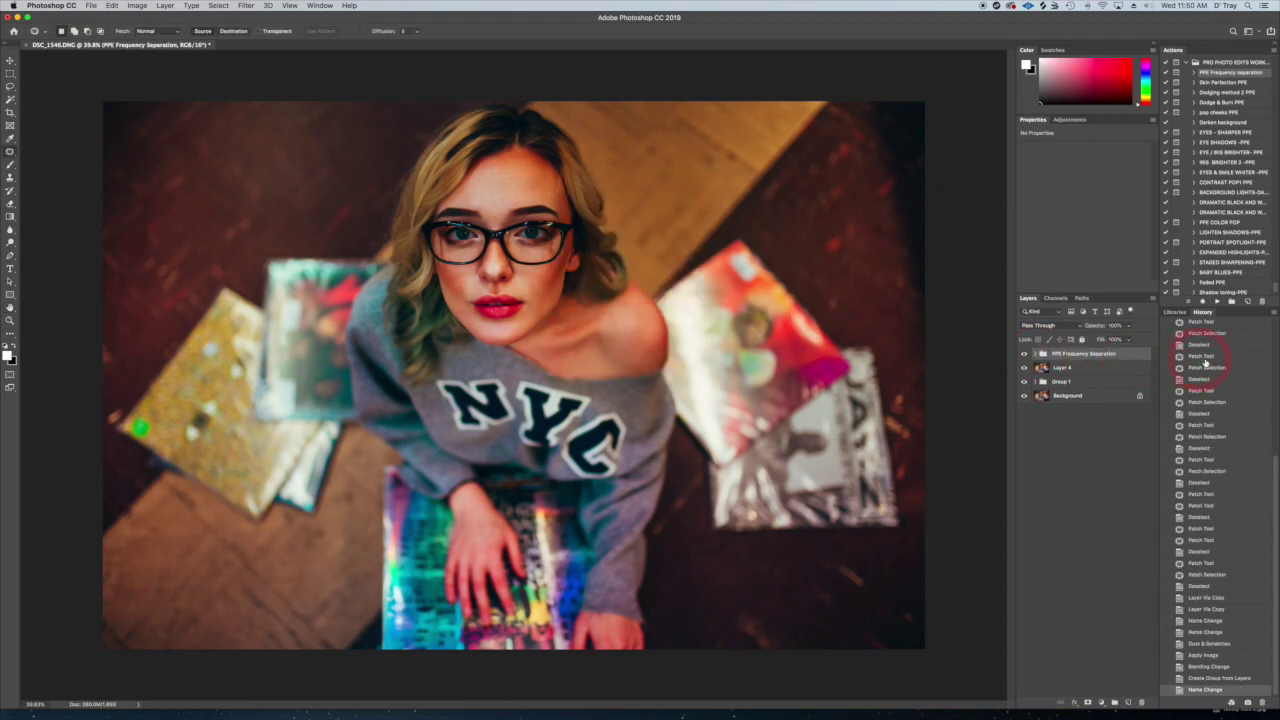
Lasso the forehead on the Lower Frequency layer and soften it with Gaussian Blur
left_click(1036, 355)
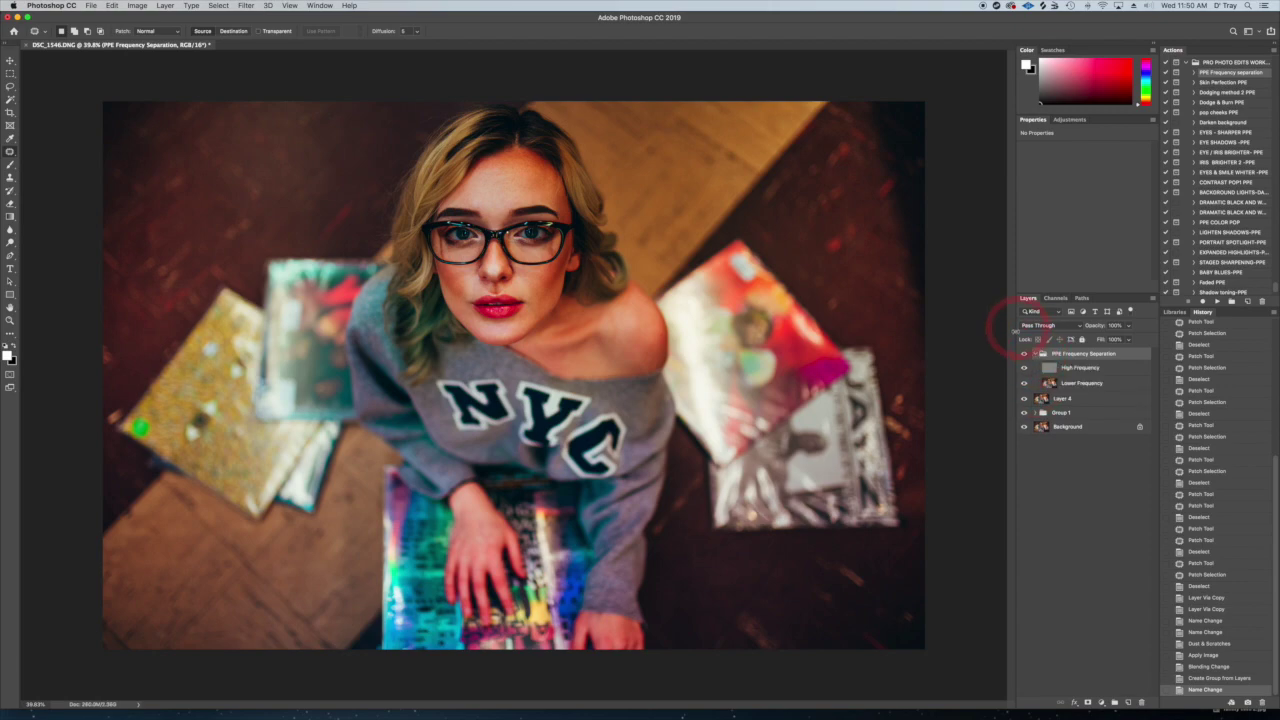
left_click(1076, 386)
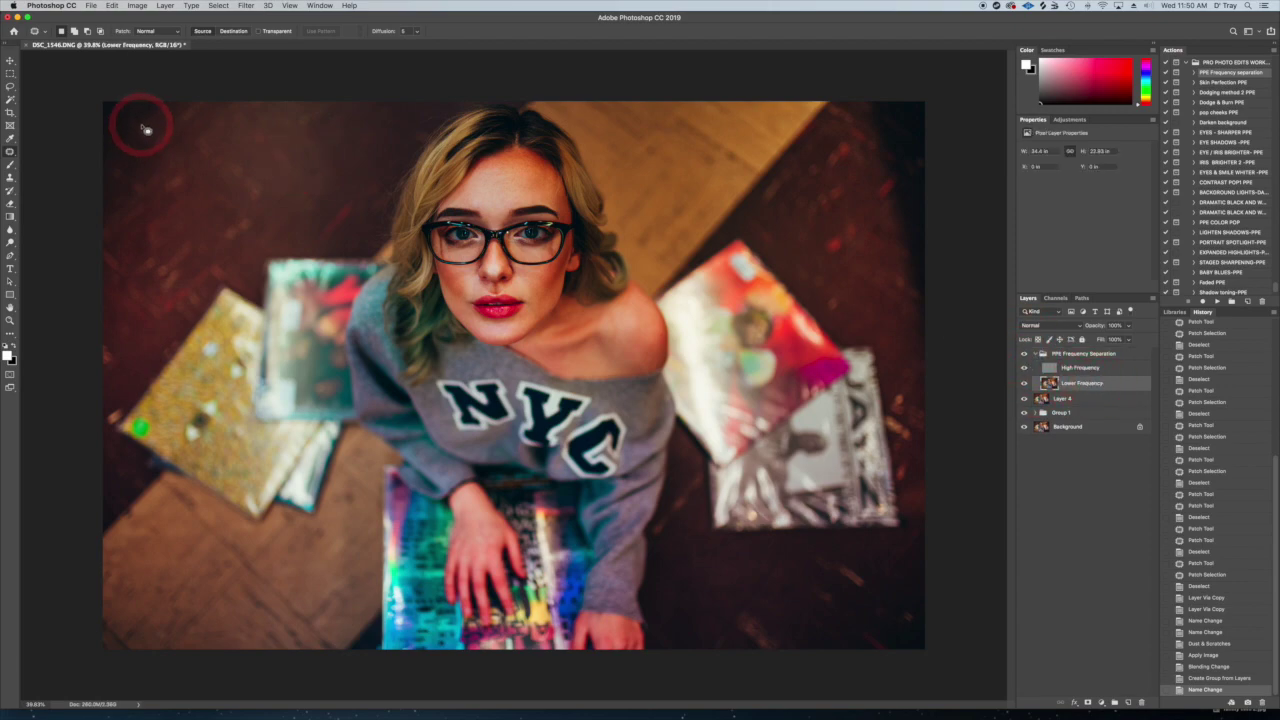
left_click(12, 88)
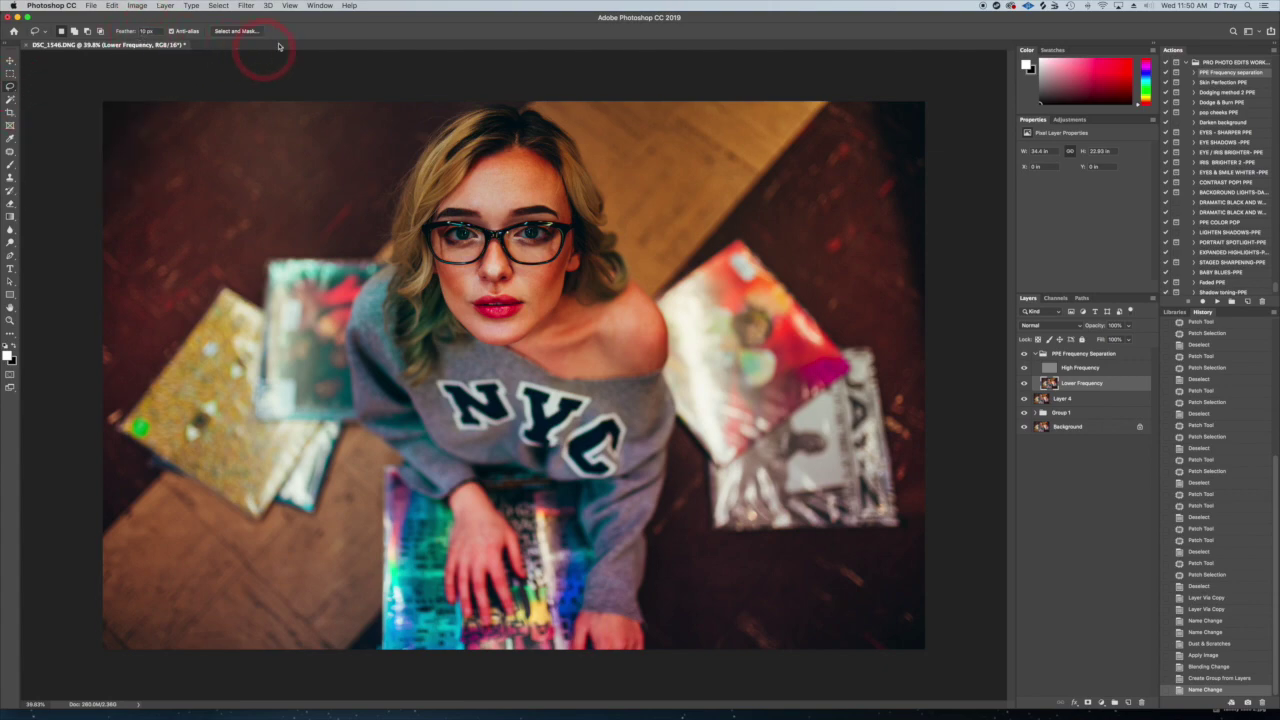
left_click(246, 6)
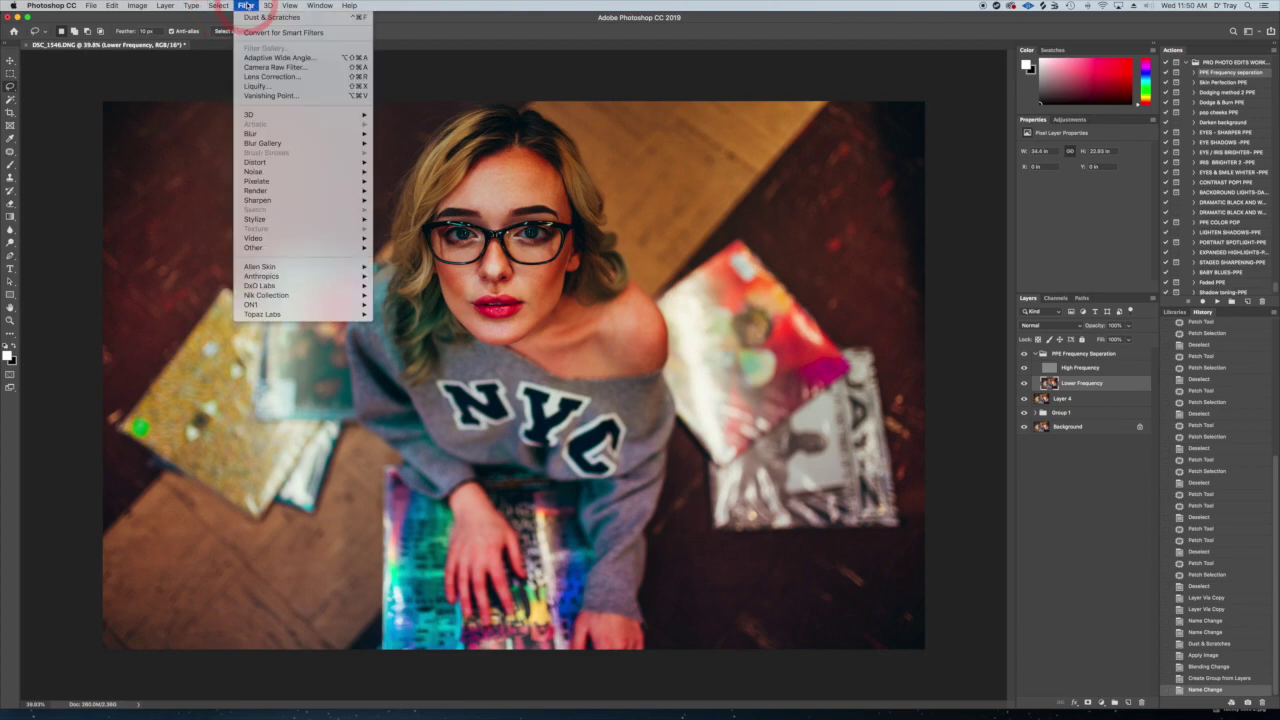
left_click(495, 190)
mouse_move(545, 175)
left_mouse_down()
mouse_move(546, 162)
mouse_move(515, 150)
mouse_move(485, 168)
left_mouse_up()
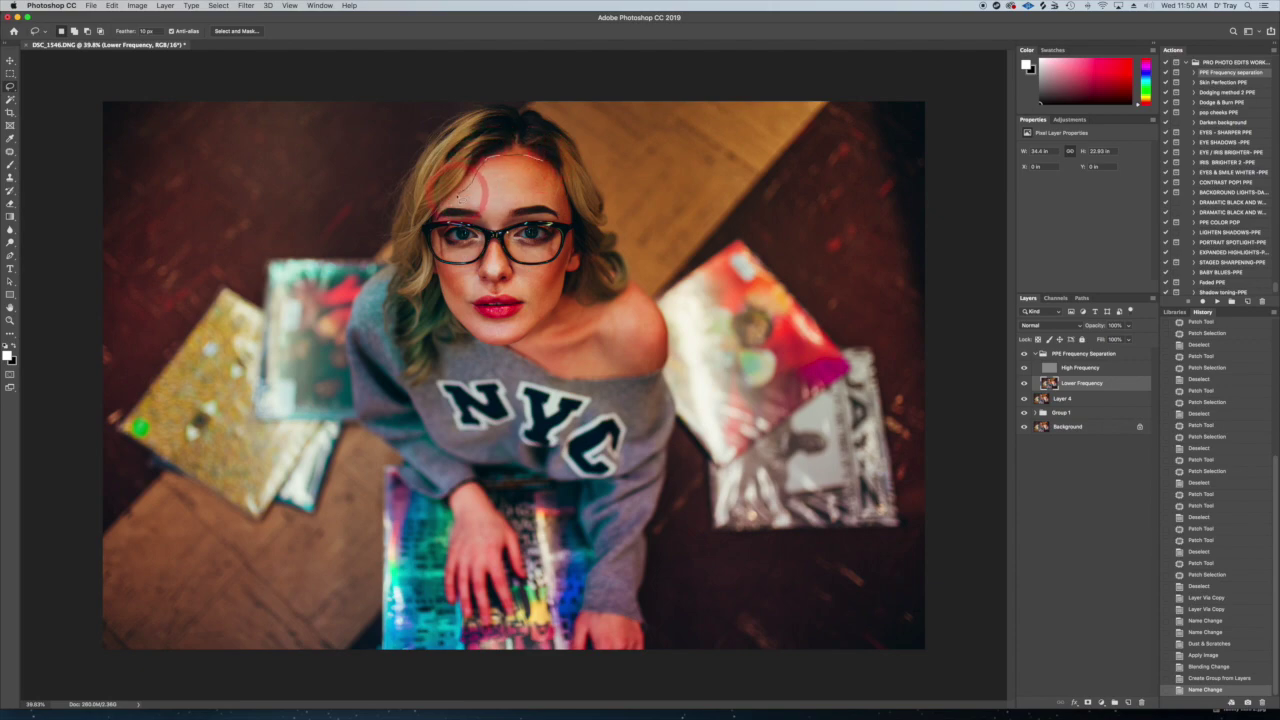
left_click_drag(487, 221, 556, 196)
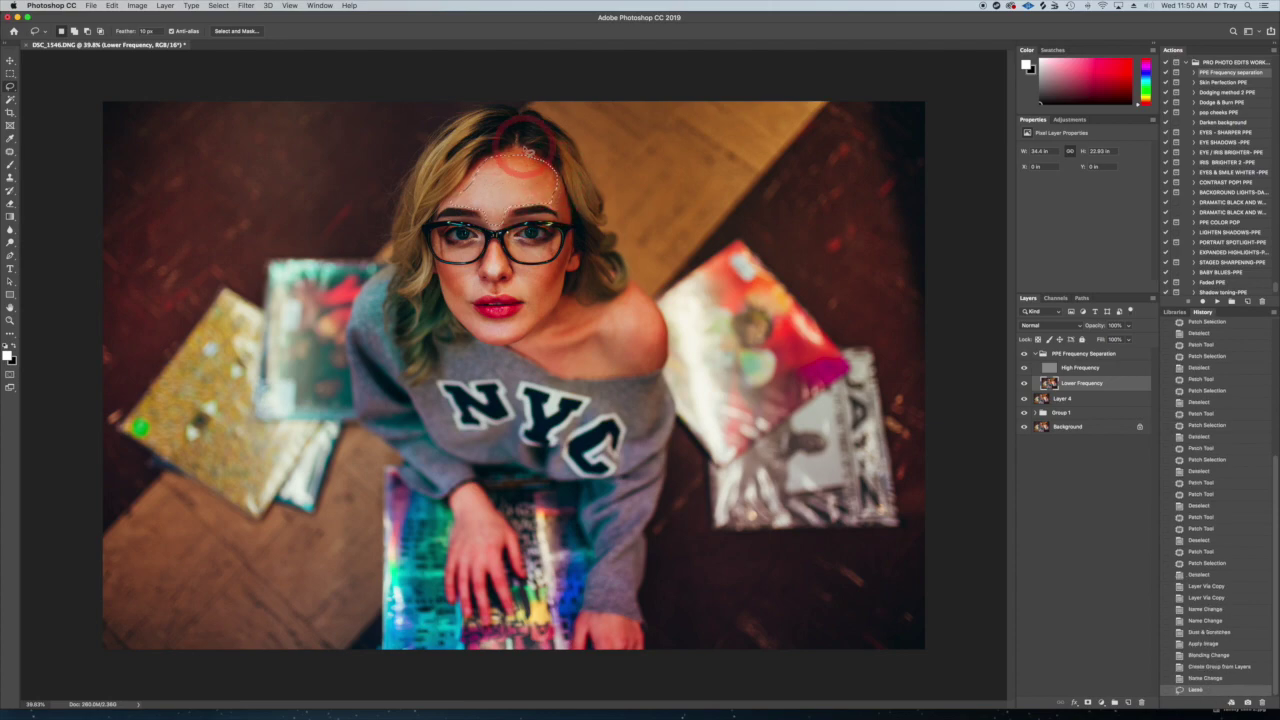
left_click(248, 6)
mouse_move(305, 144)
left_click_drag(305, 145, 409, 172)
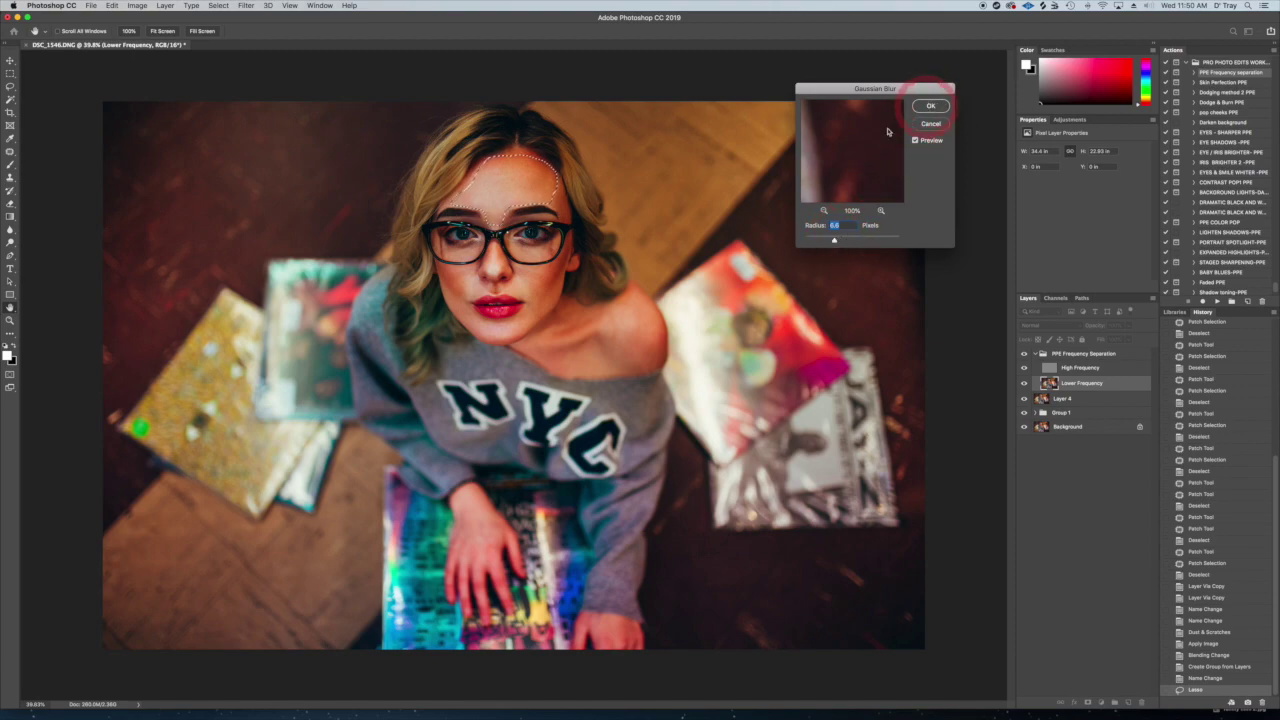
left_click(930, 106)
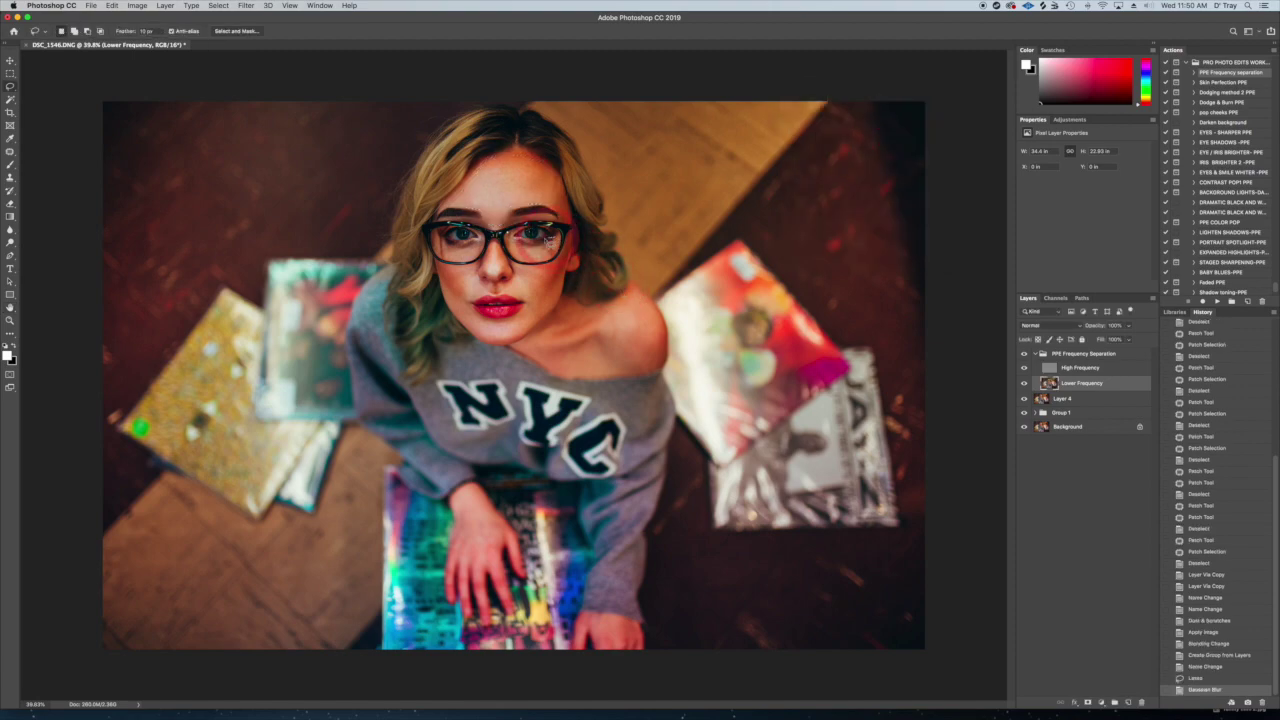
left_click(541, 256)
left_click(716, 231)
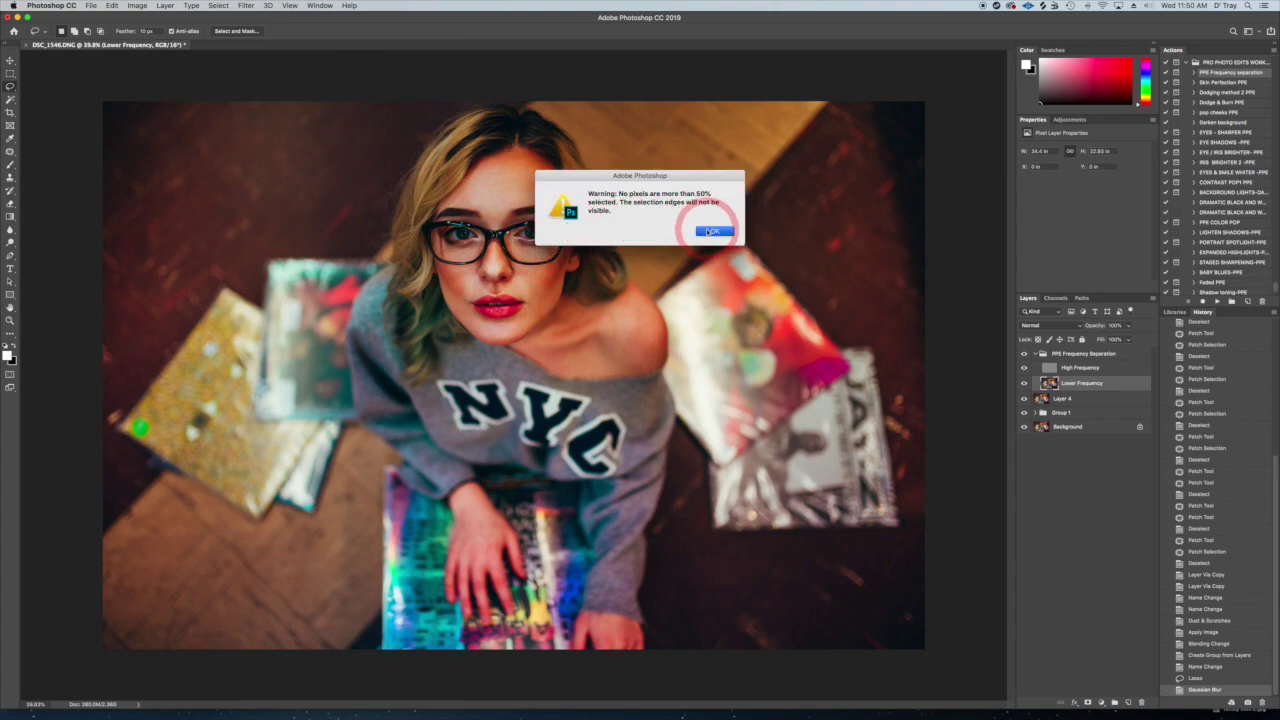
mouse_move(560, 241)
left_mouse_down()
mouse_move(576, 250)
mouse_move(540, 276)
mouse_move(490, 262)
mouse_move(512, 245)
mouse_move(554, 245)
left_mouse_up()
key("super+d")
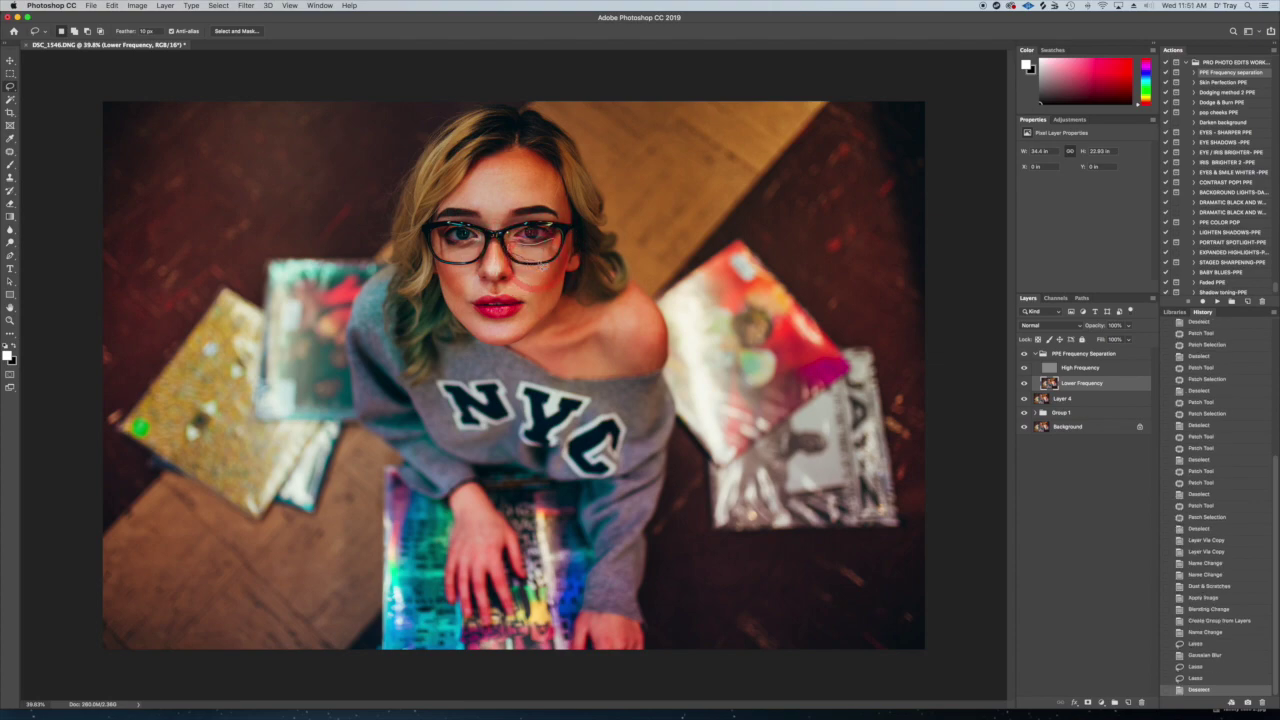
Lasso the skin under the eye in the right lens and repeat the Gaussian Blur on it
left_click_drag(553, 261, 563, 238)
left_click(353, 6)
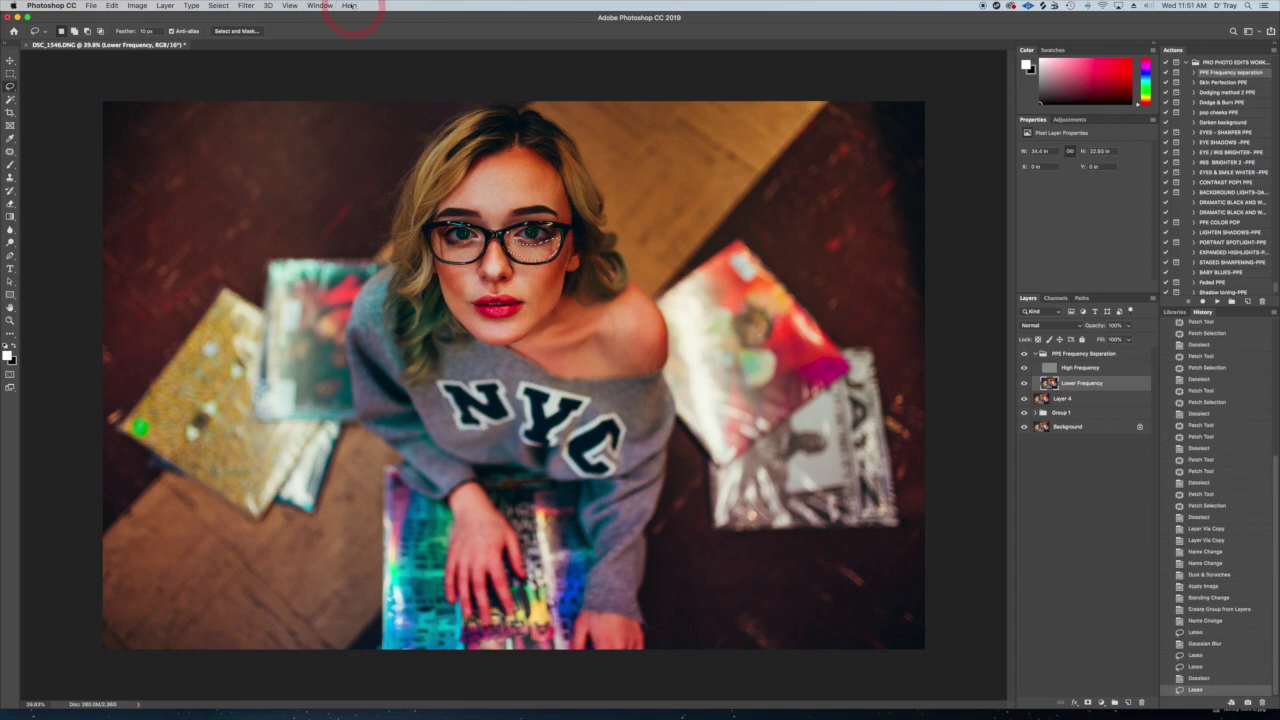
left_click(246, 6)
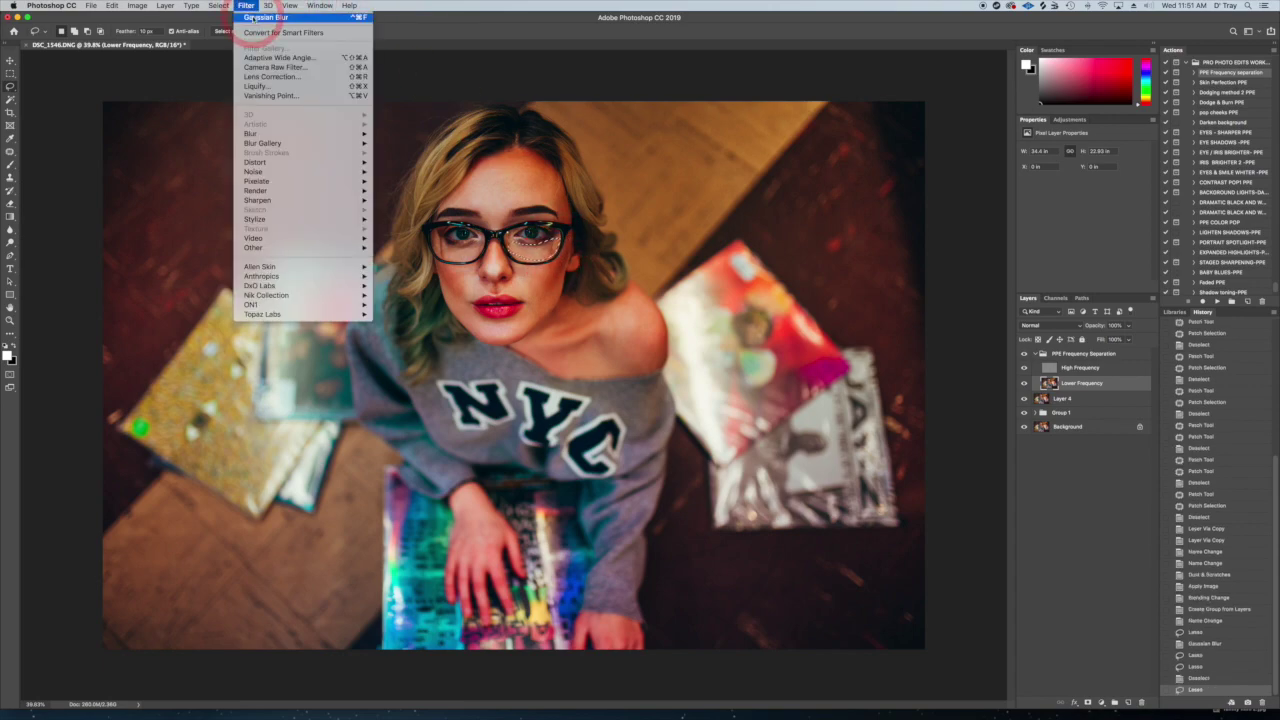
left_click(255, 18)
Lasso the skin under the eye in the left lens and repeat the Gaussian Blur on it
mouse_move(485, 238)
left_mouse_down()
mouse_move(464, 262)
mouse_move(460, 232)
mouse_move(440, 235)
left_mouse_up()
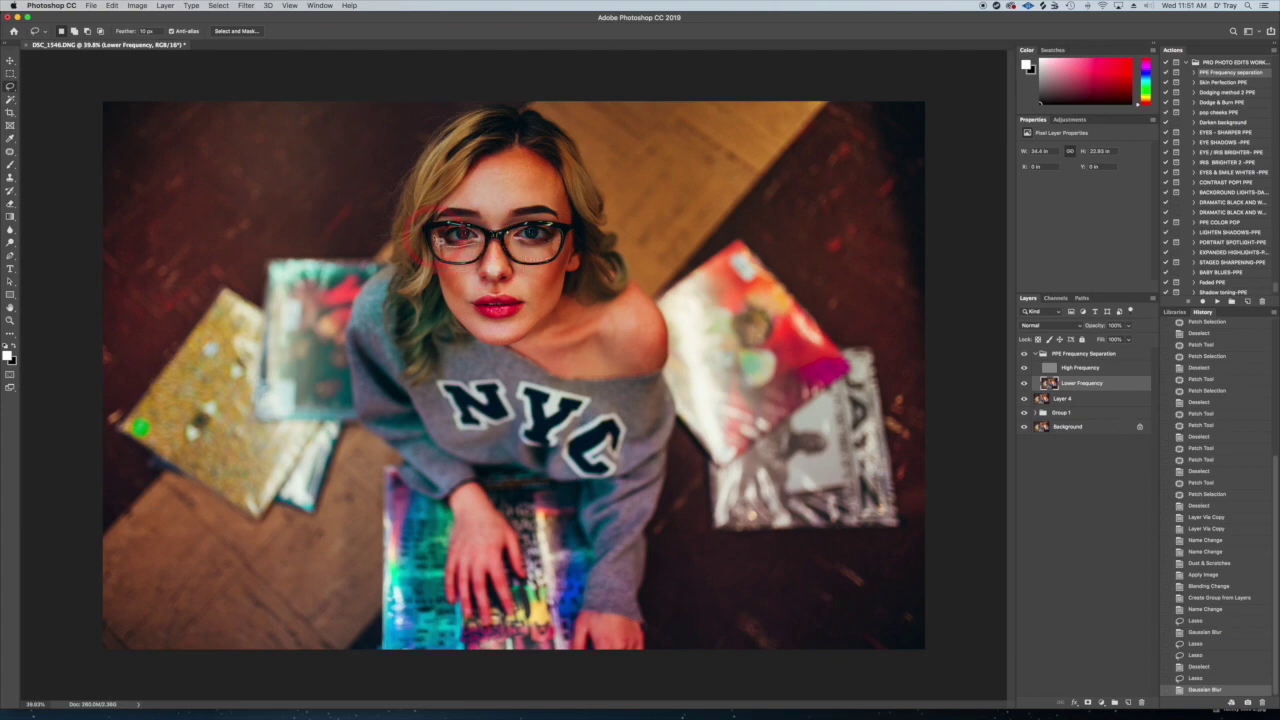
left_click_drag(450, 255, 468, 260)
left_click(246, 6)
left_click(262, 20)
key("ctrl+d")
Blur lassoed areas along the nose and at the outer edge of the left lens with the same Gaussian Blur
mouse_move(484, 249)
left_mouse_down()
mouse_move(486, 230)
mouse_move(527, 254)
left_mouse_up()
left_click(246, 7)
left_click(265, 17)
key("ctrl+d")
left_click_drag(424, 230, 440, 268)
left_click(246, 6)
left_click(262, 19)
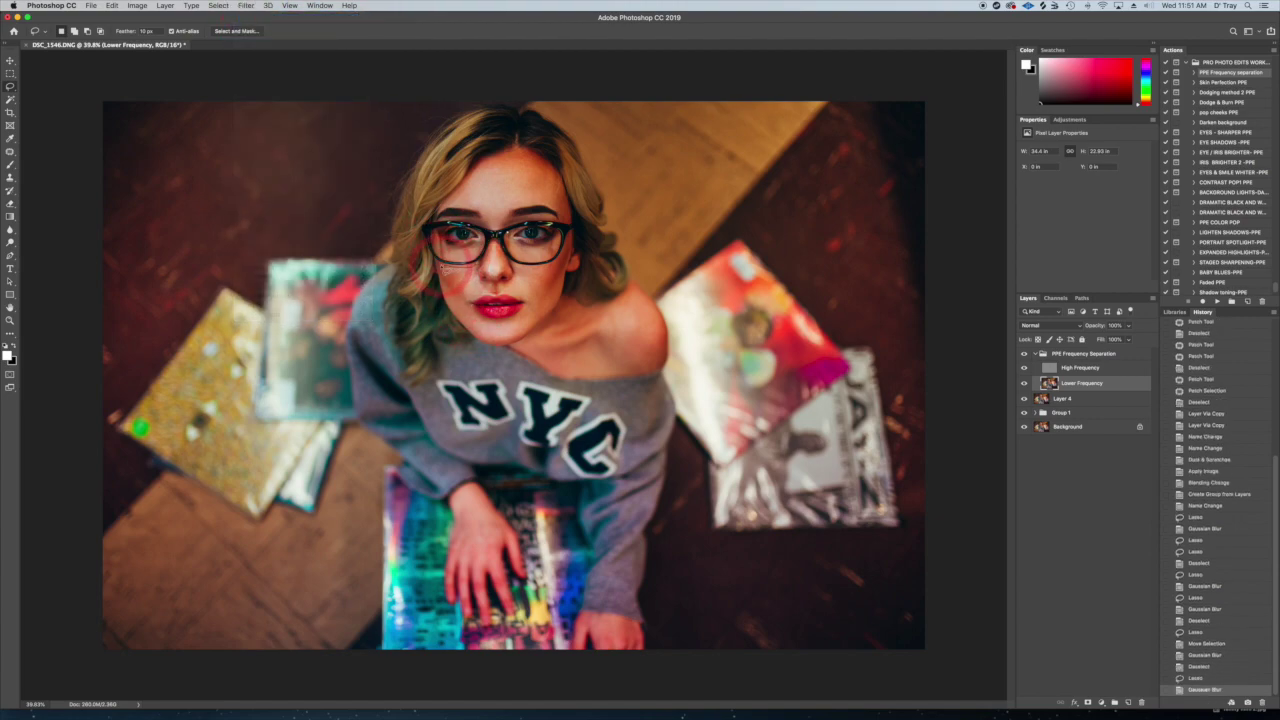
Lasso the left cheek down to the chin and smooth it with the same Gaussian Blur
mouse_move(438, 276)
left_mouse_down()
mouse_move(452, 316)
mouse_move(508, 340)
mouse_move(482, 312)
mouse_move(478, 268)
left_mouse_up()
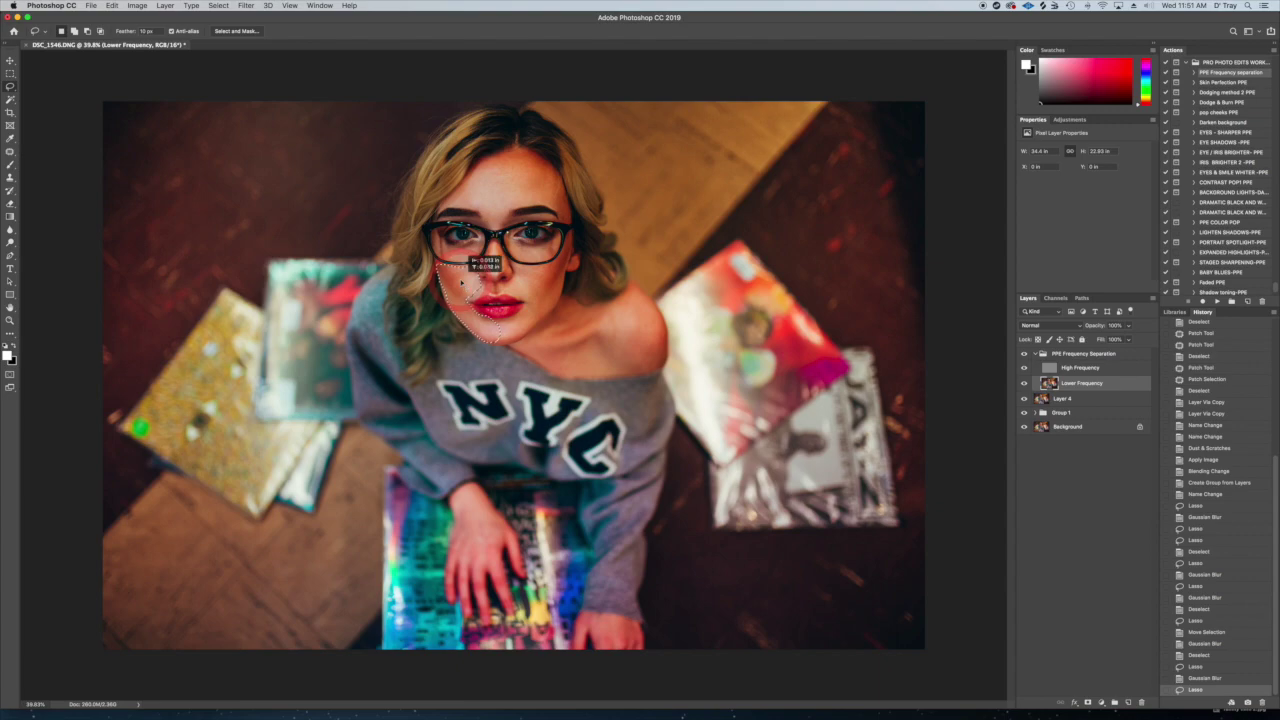
left_click_drag(461, 283, 462, 283)
left_click(245, 6)
left_click(262, 17)
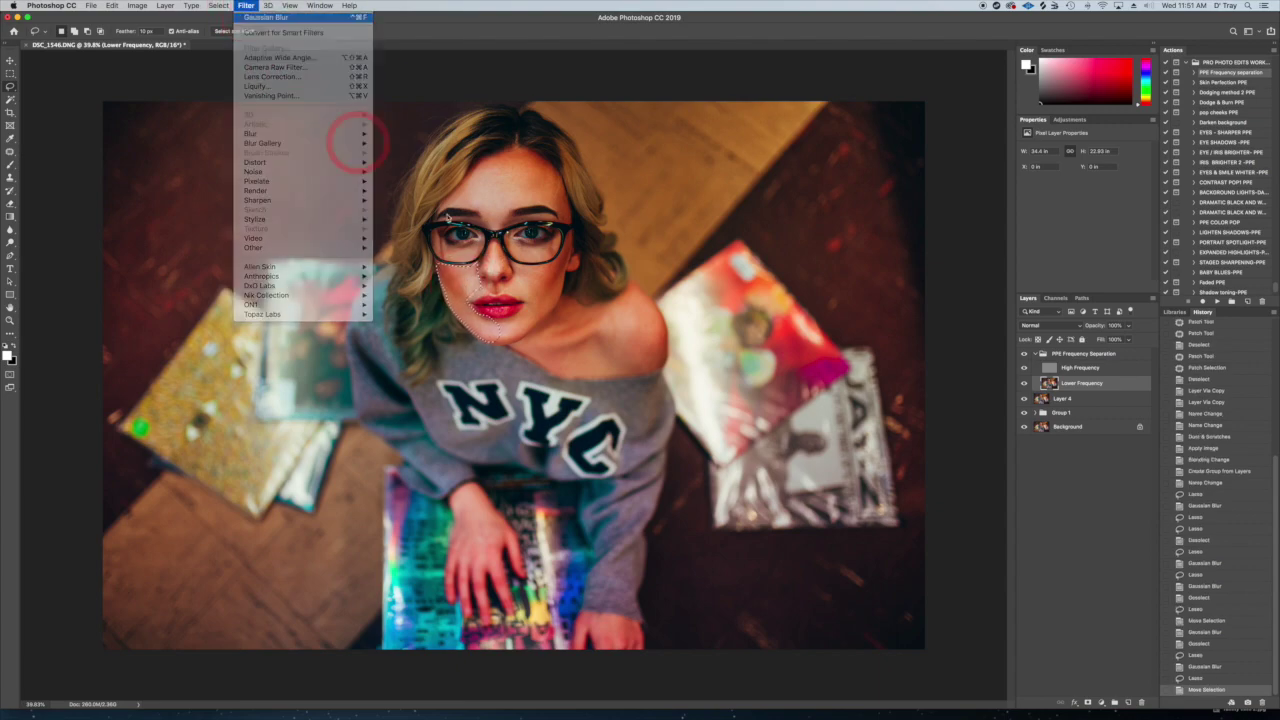
Lasso the right cheek down to the jaw, adjust the selection's position and smooth it with the same Gaussian Blur
left_click(562, 271)
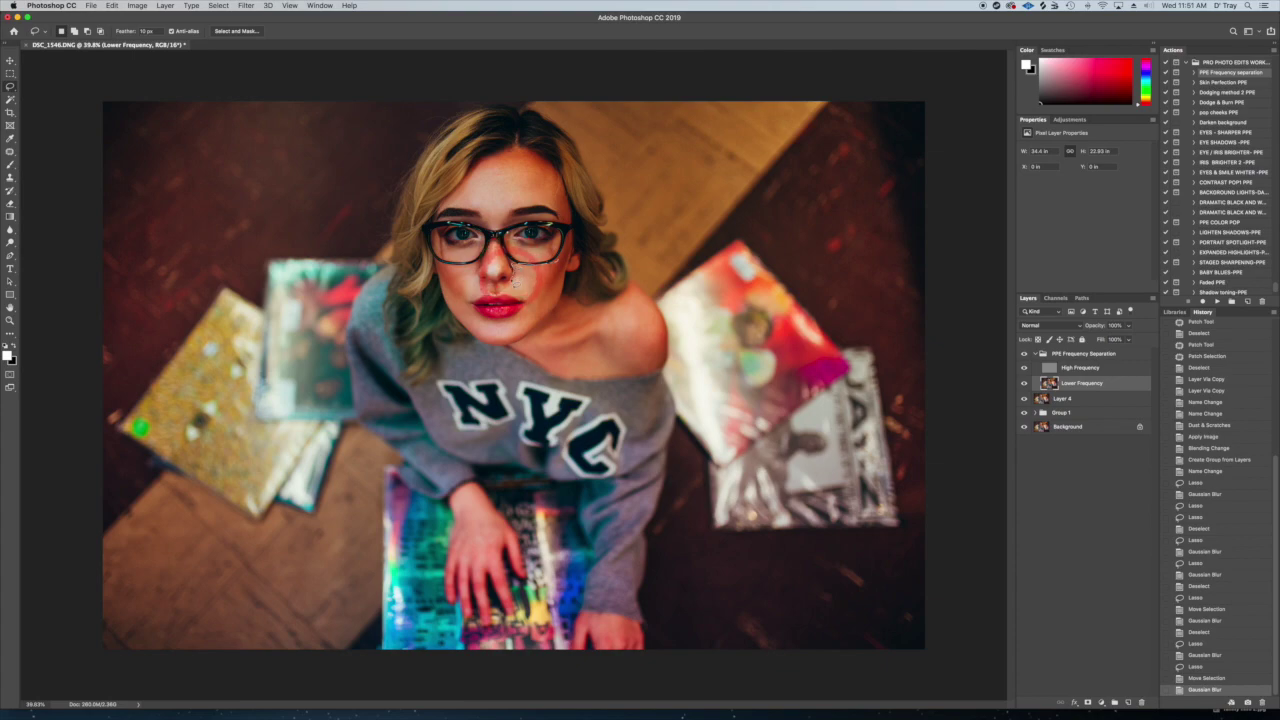
mouse_move(531, 310)
left_mouse_down()
mouse_move(525, 342)
mouse_move(584, 248)
mouse_move(570, 226)
mouse_move(576, 244)
mouse_move(560, 262)
left_mouse_up()
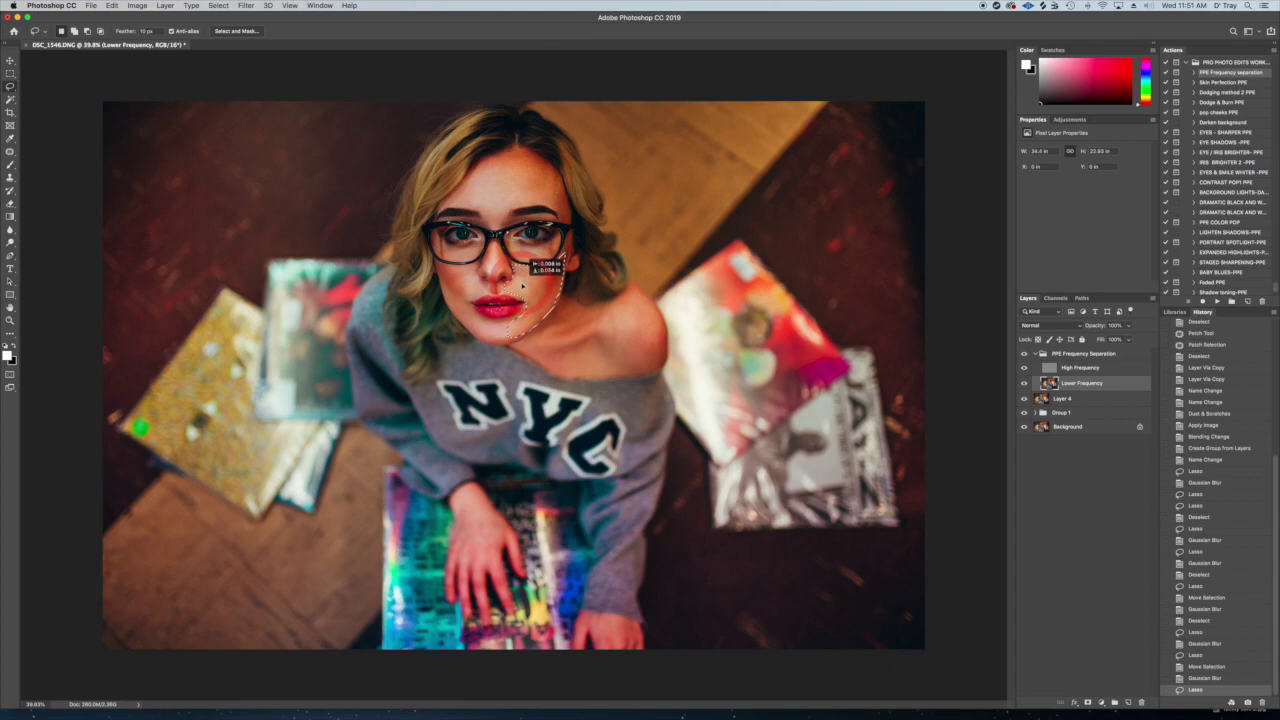
left_click_drag(522, 285, 524, 284)
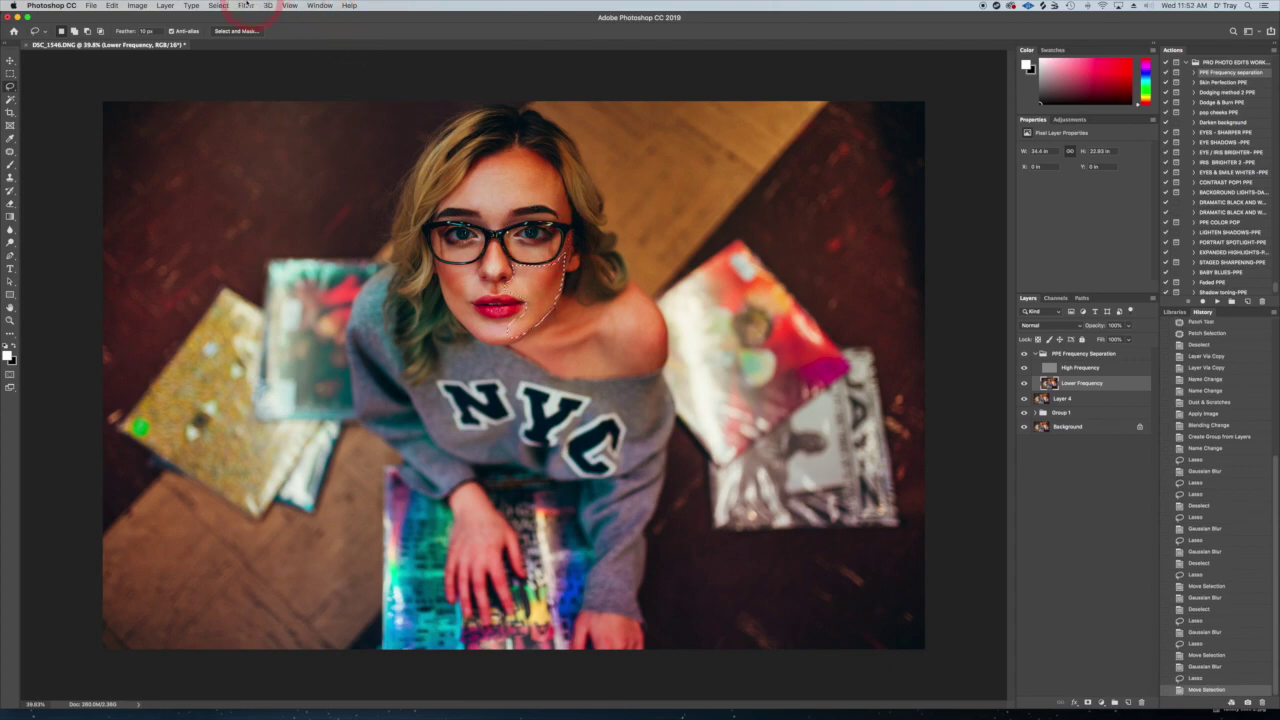
left_click(247, 7)
left_click(257, 34)
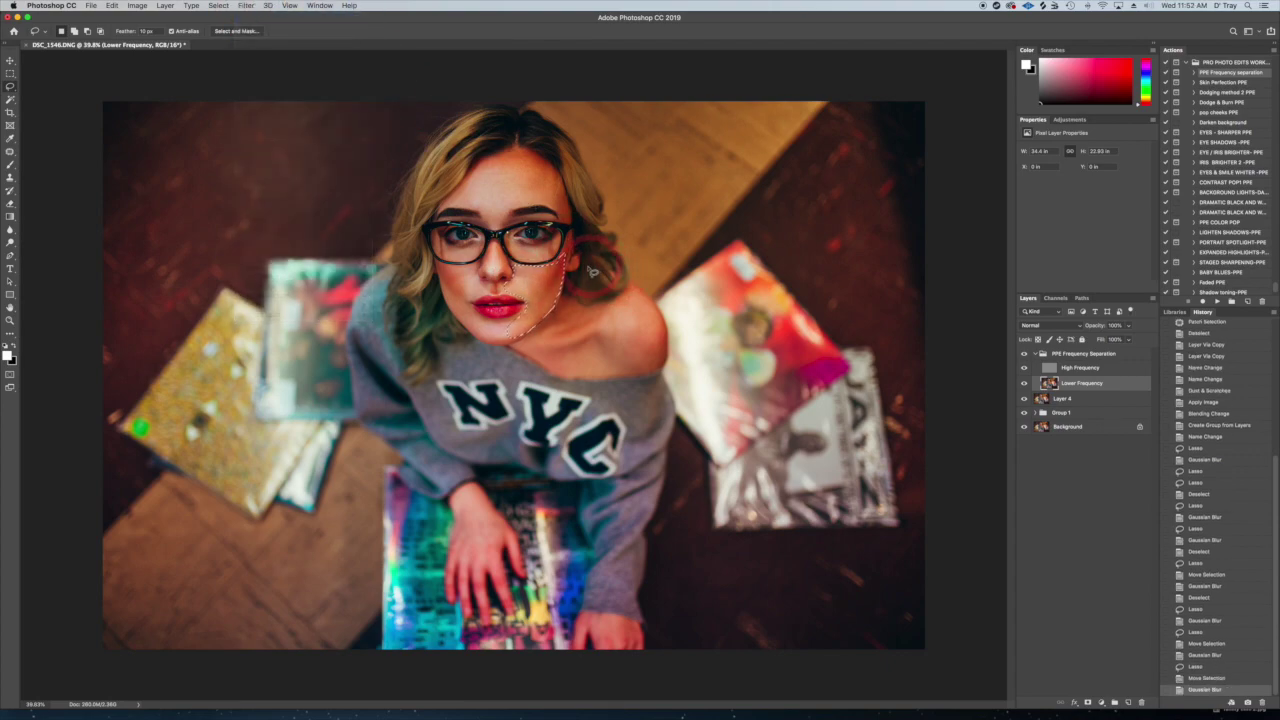
Deselect, lasso a smaller area of the right cheek beside the mouth and repeat the Gaussian Blur
left_click(481, 290)
mouse_move(536, 290)
left_mouse_down()
mouse_move(480, 280)
mouse_move(530, 292)
left_mouse_up()
left_click(246, 6)
left_click(264, 18)
Lasso the forehead again and apply Gaussian Blur with an adjusted radius
mouse_move(536, 190)
left_mouse_down()
mouse_move(496, 246)
mouse_move(510, 212)
left_mouse_up()
left_click(246, 6)
left_click(402, 172)
left_click_drag(834, 241, 829, 241)
left_click(931, 106)
Smooth lassoed skin areas at the neck and around the mouth with the adjusted Gaussian Blur
left_click(604, 308)
left_click(246, 6)
left_click(256, 17)
mouse_move(515, 291)
left_mouse_down()
mouse_move(487, 294)
mouse_move(514, 322)
left_mouse_up()
left_click(246, 6)
left_click(256, 17)
Lasso areas of the bare shoulder and repeat the Gaussian Blur on them
mouse_move(626, 309)
left_mouse_down()
mouse_move(659, 366)
mouse_move(570, 370)
mouse_move(655, 368)
left_mouse_up()
left_click(246, 6)
left_click(256, 17)
left_click(630, 314)
left_click(246, 6)
left_click(256, 17)
Lasso the skin on the hand, repeat the Gaussian Blur and deselect
mouse_move(512, 532)
left_mouse_down()
mouse_move(503, 521)
mouse_move(477, 555)
mouse_move(512, 540)
left_mouse_up()
left_click(246, 6)
left_click(255, 17)
key("super+d")
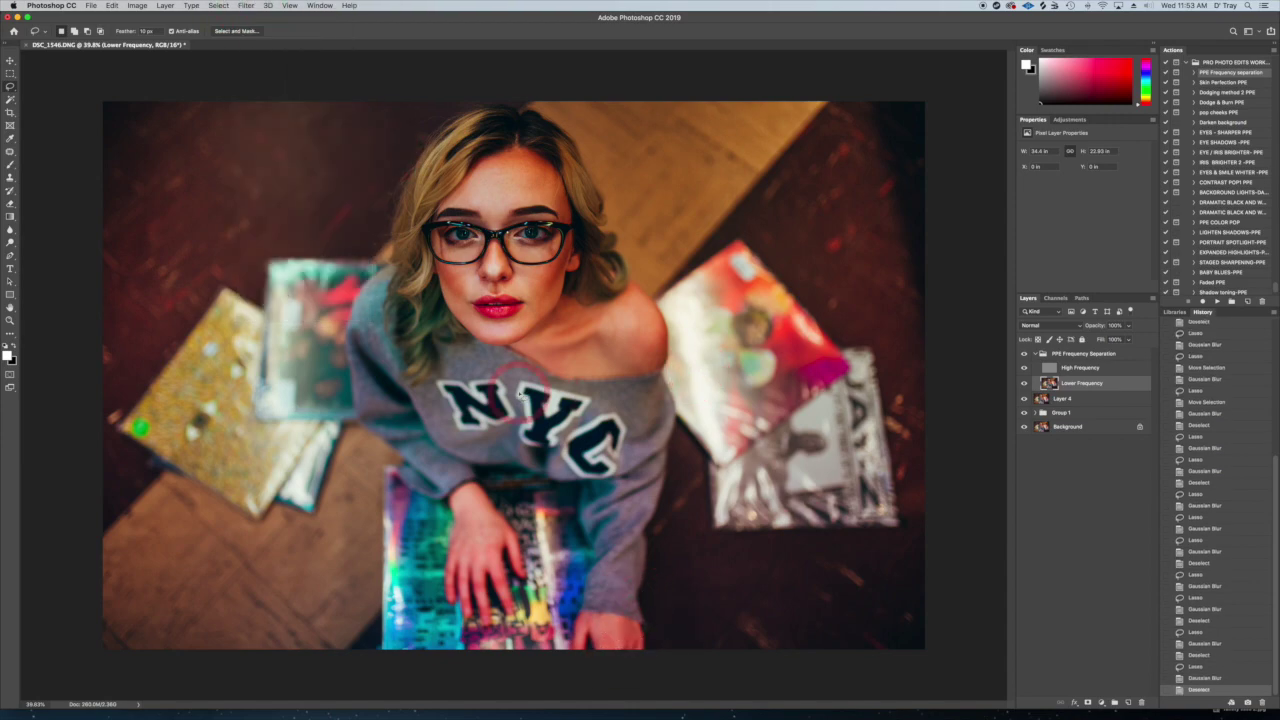
Lasso part of the forehead, apply the last Gaussian Blur twice and deselect
mouse_move(538, 182)
left_mouse_down()
mouse_move(563, 215)
mouse_move(541, 188)
left_mouse_up()
left_click(246, 6)
left_click(255, 17)
left_click(246, 6)
left_click(255, 17)
key("super+d")
Stamp all visible layers above the collapsed frequency separation group and run the Skin Perfection PPE action, keeping the name SKIN PERFECTION LAYER
left_click(1034, 354)
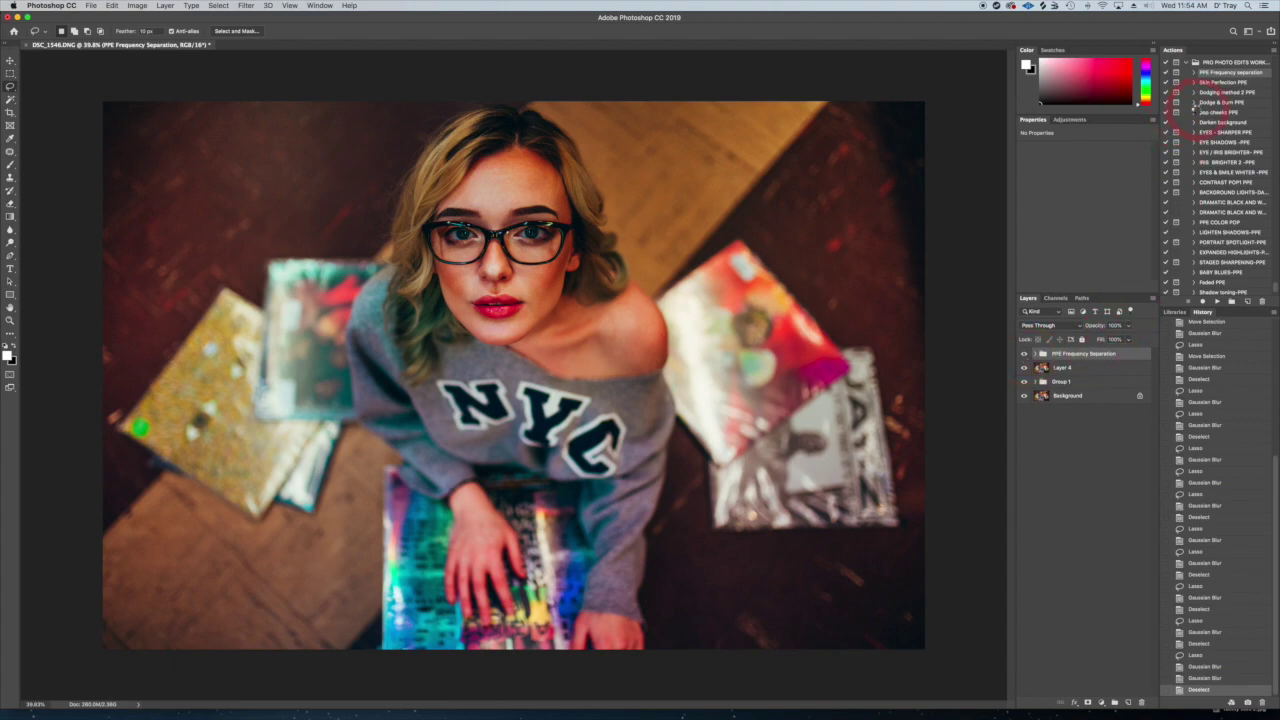
key("super+alt+shift+e")
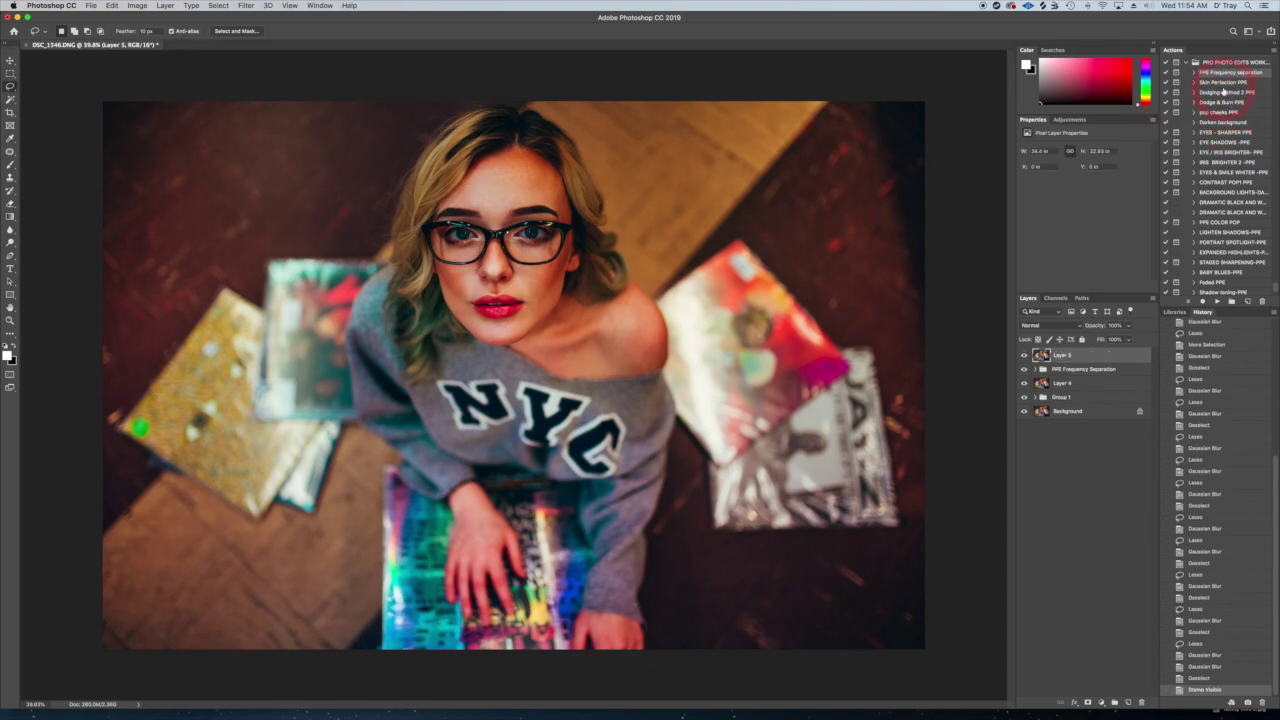
left_click(1218, 83)
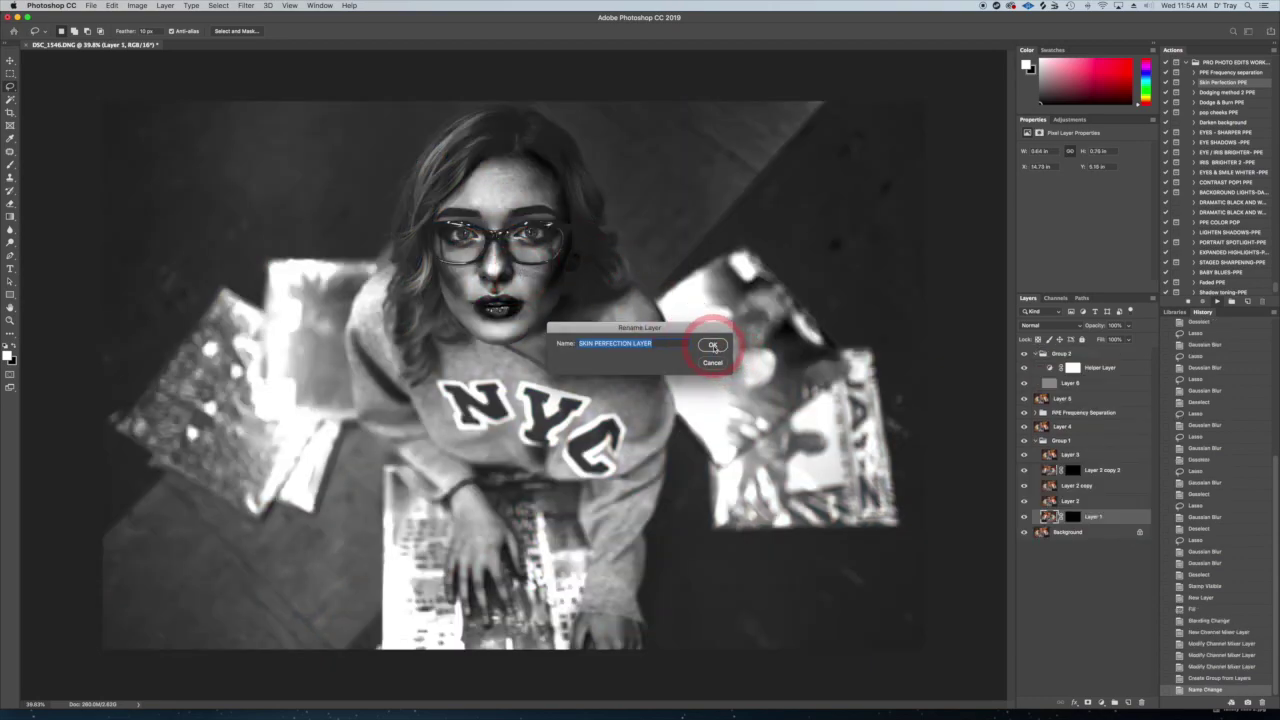
left_click(712, 344)
left_click(707, 258)
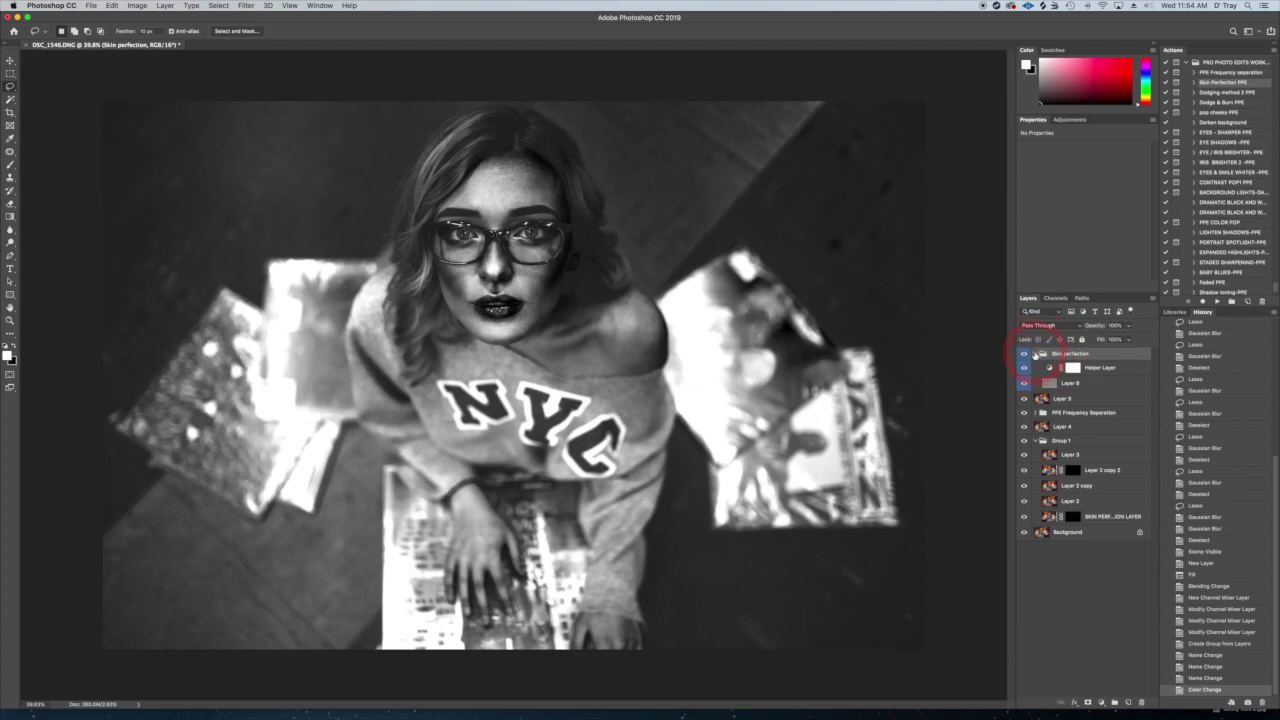
Select the Helper Layer in the Skin perfection group, check its effect on and off, and set its Channel Mixer Red to -44%
left_click(1036, 354)
left_click(1036, 355)
left_click(1103, 369)
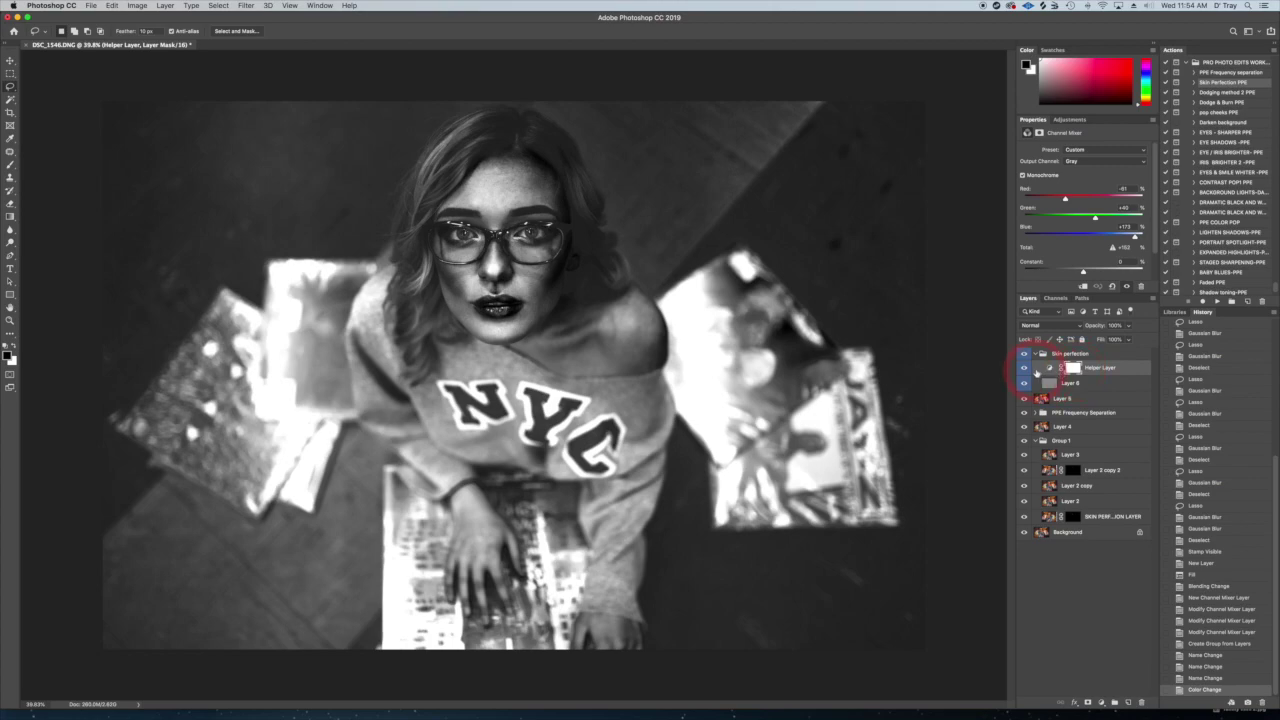
left_click(1024, 368)
left_click(1024, 368)
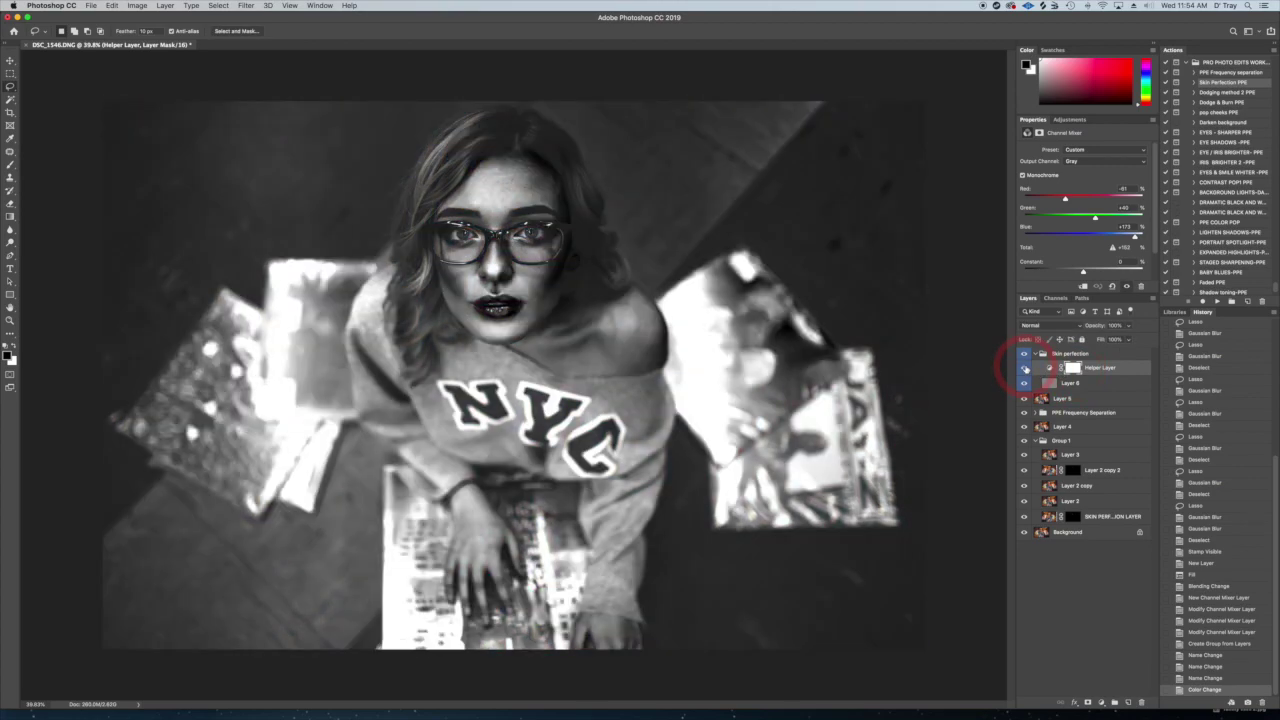
left_click(1049, 368)
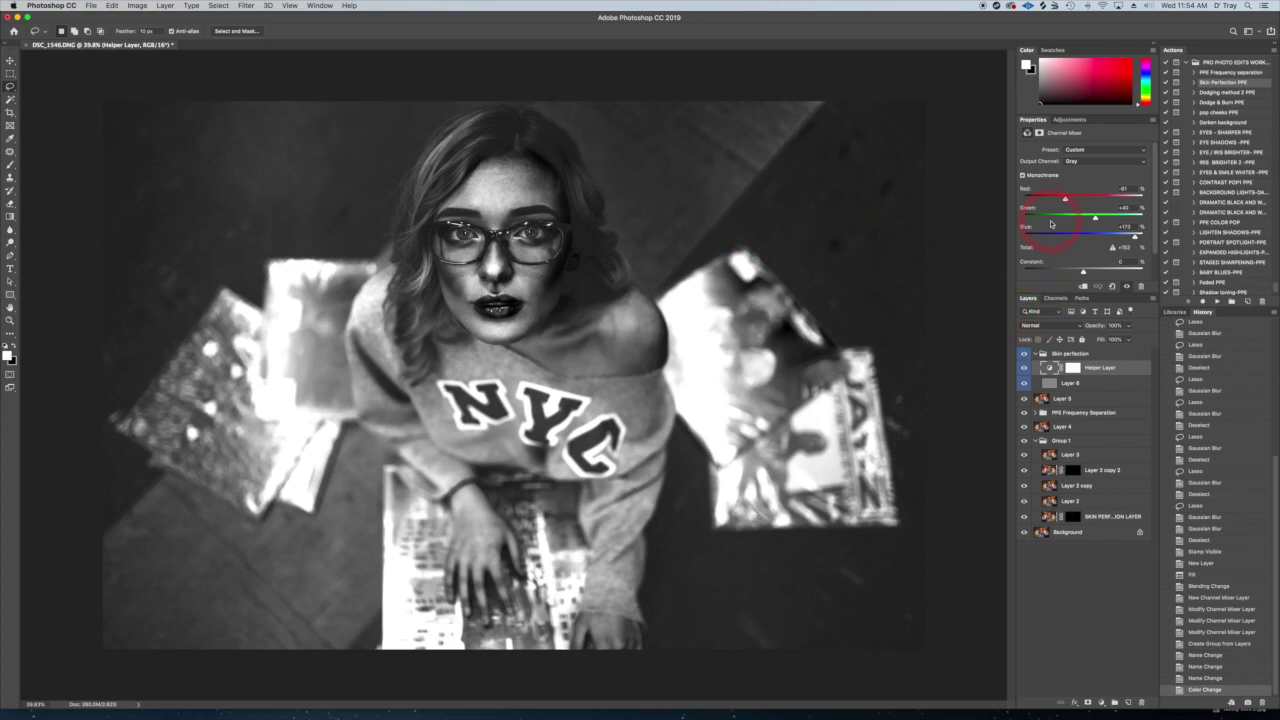
left_click_drag(1065, 201, 1070, 200)
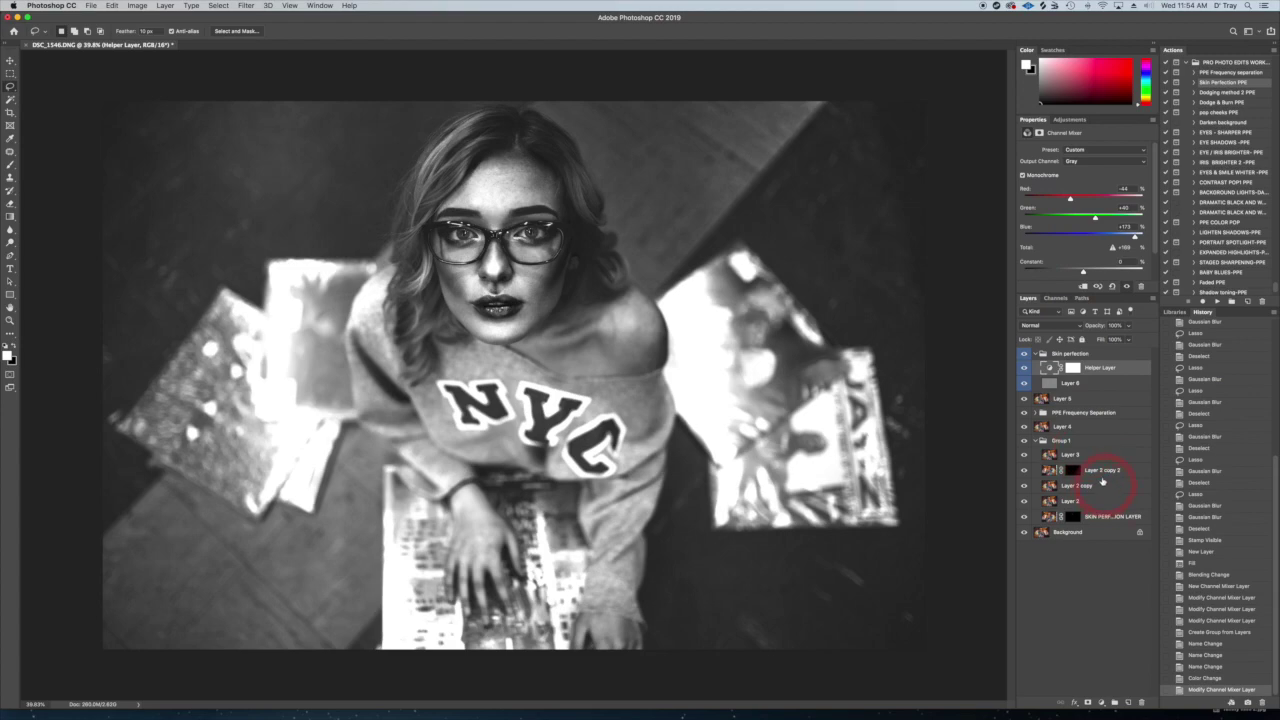
Select the Soft Light layer below the Helper Layer and set up a white Brush with 70% opacity and 1% flow
left_click(1073, 386)
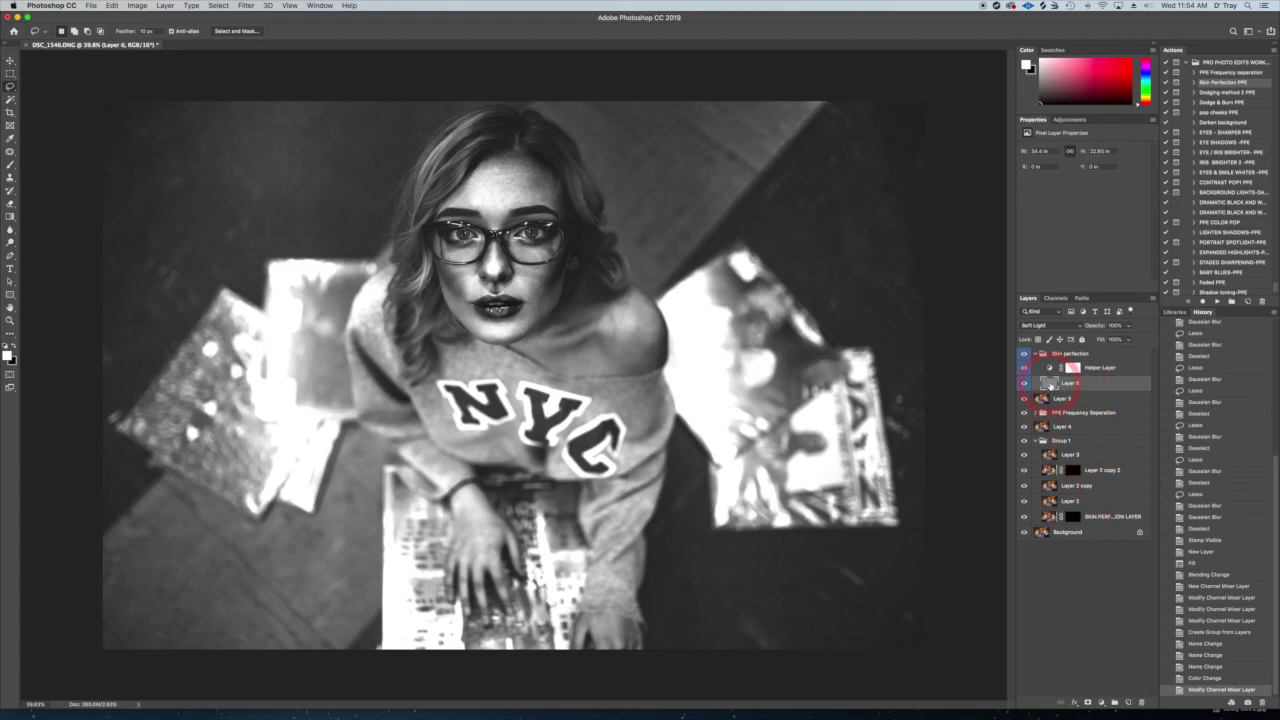
left_click(10, 165)
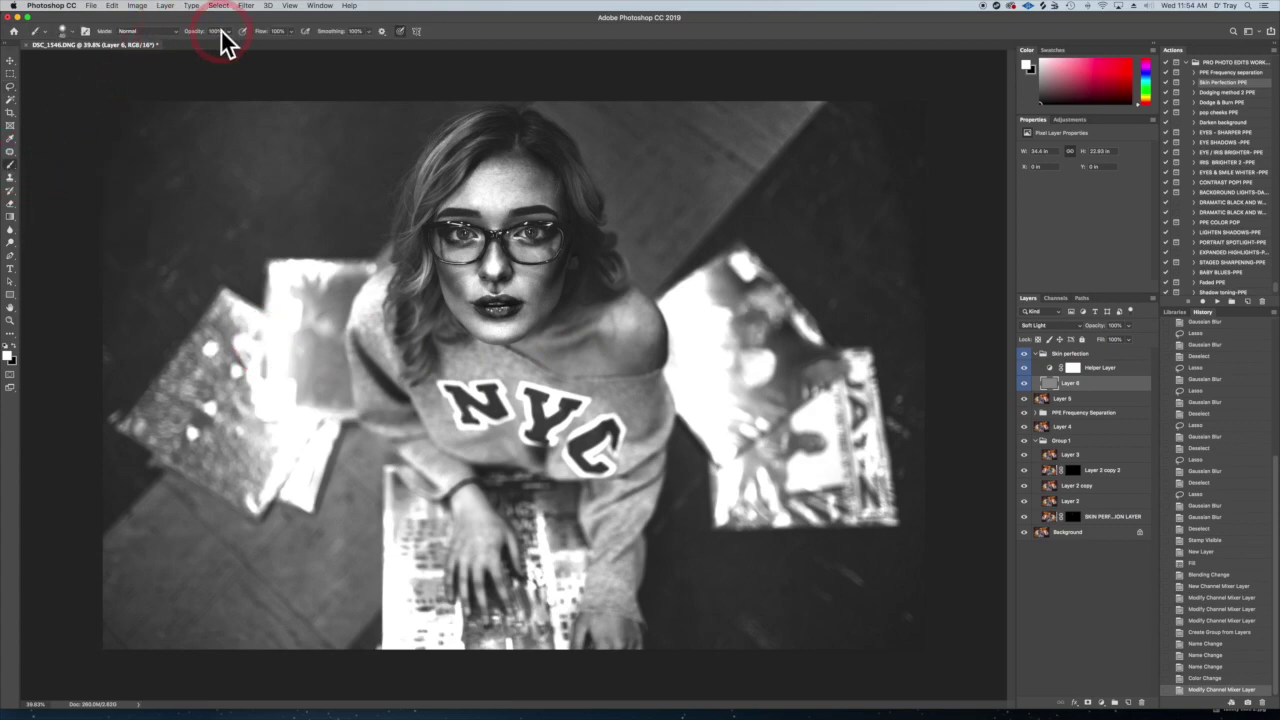
type("70")
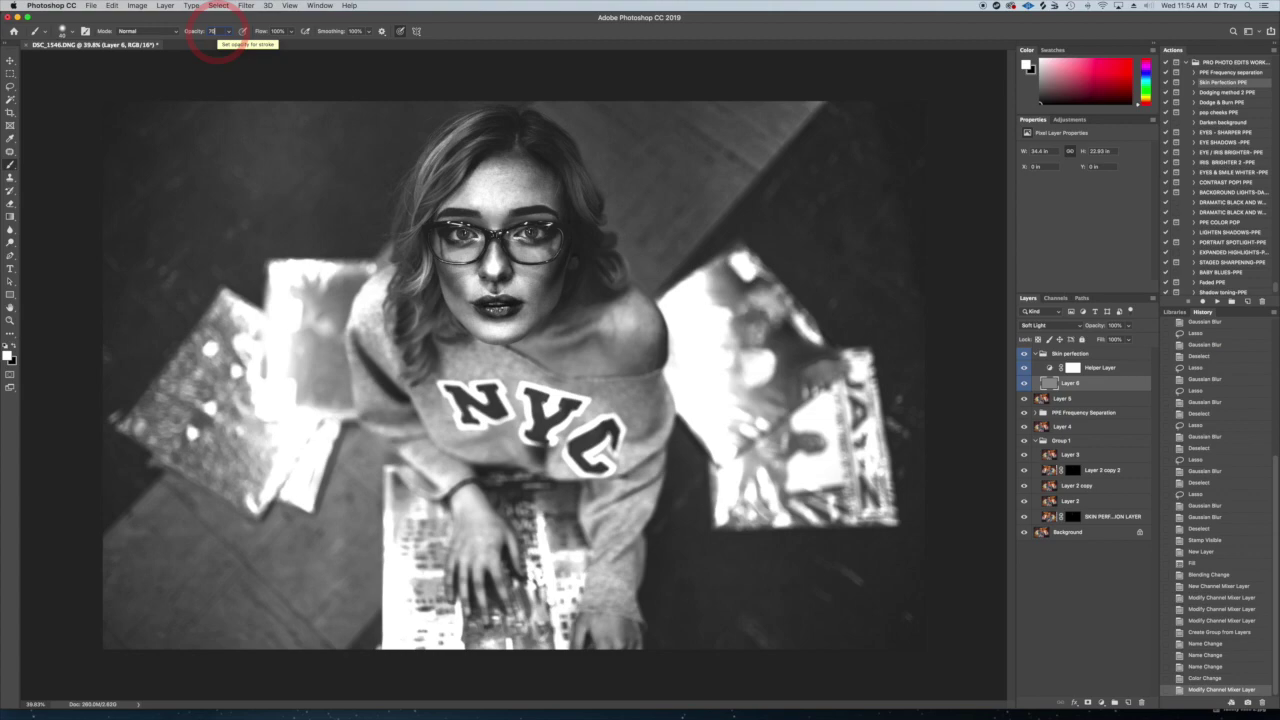
left_click(278, 31)
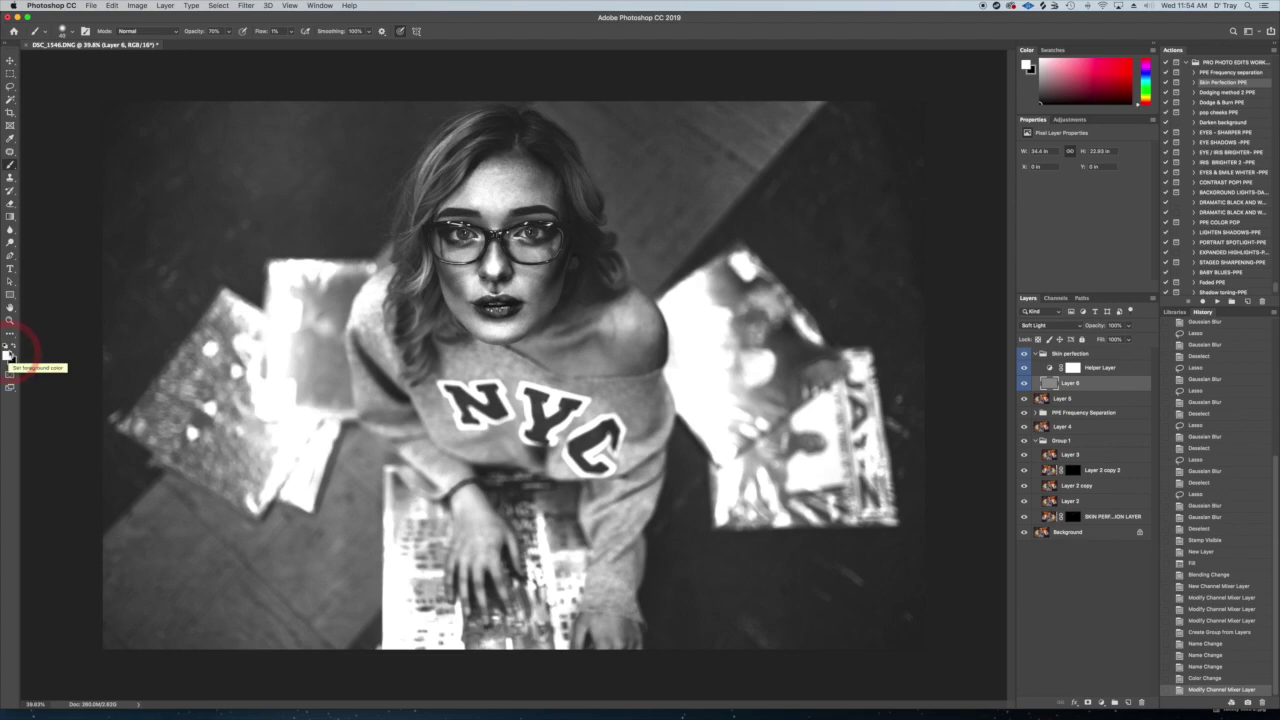
left_click(12, 346)
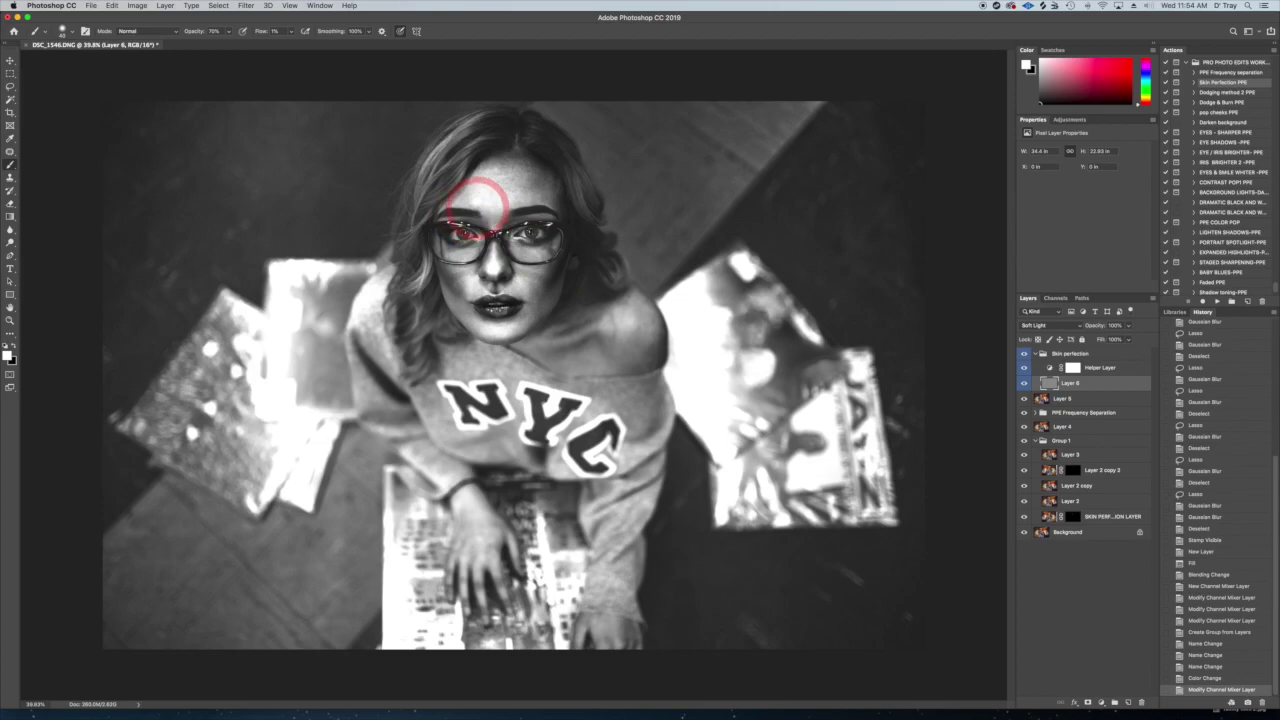
Brush white over the dark patches of skin behind the right-hand glasses lens on the Soft Light layer
key("super+plus")
key("super+plus")
key("super+plus")
key("super+plus")
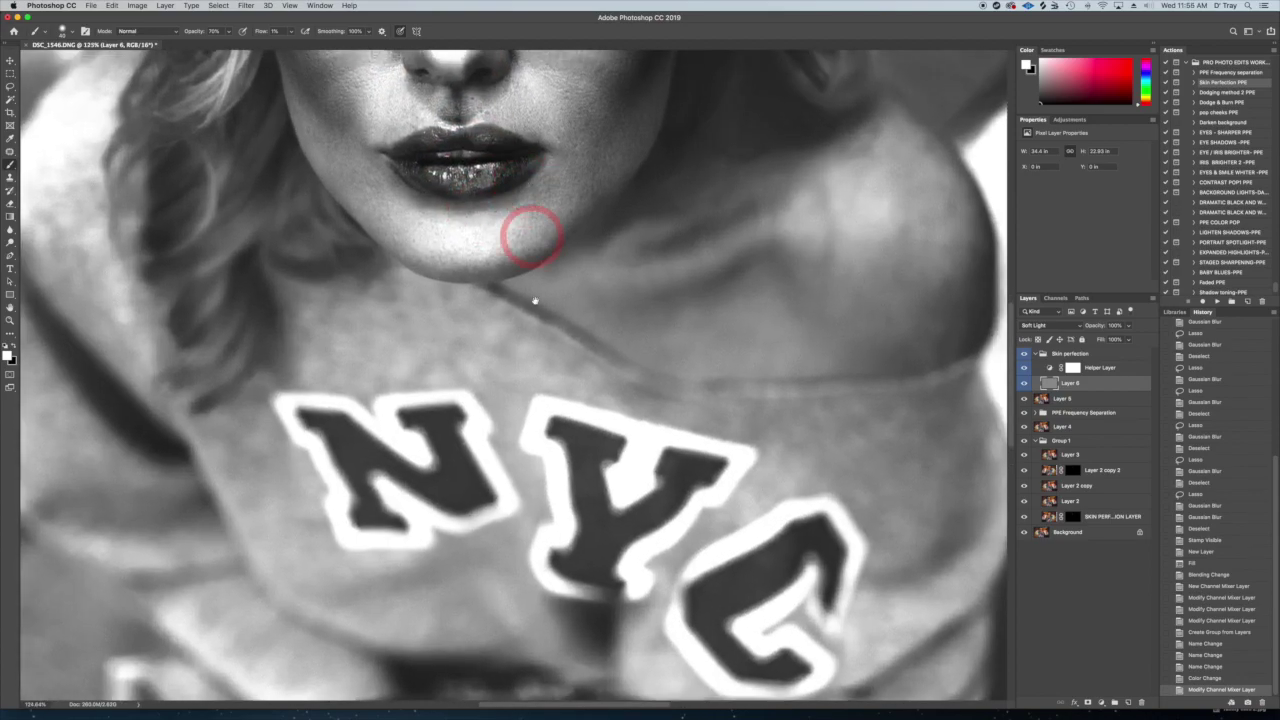
scroll(527, 193, "up", 5)
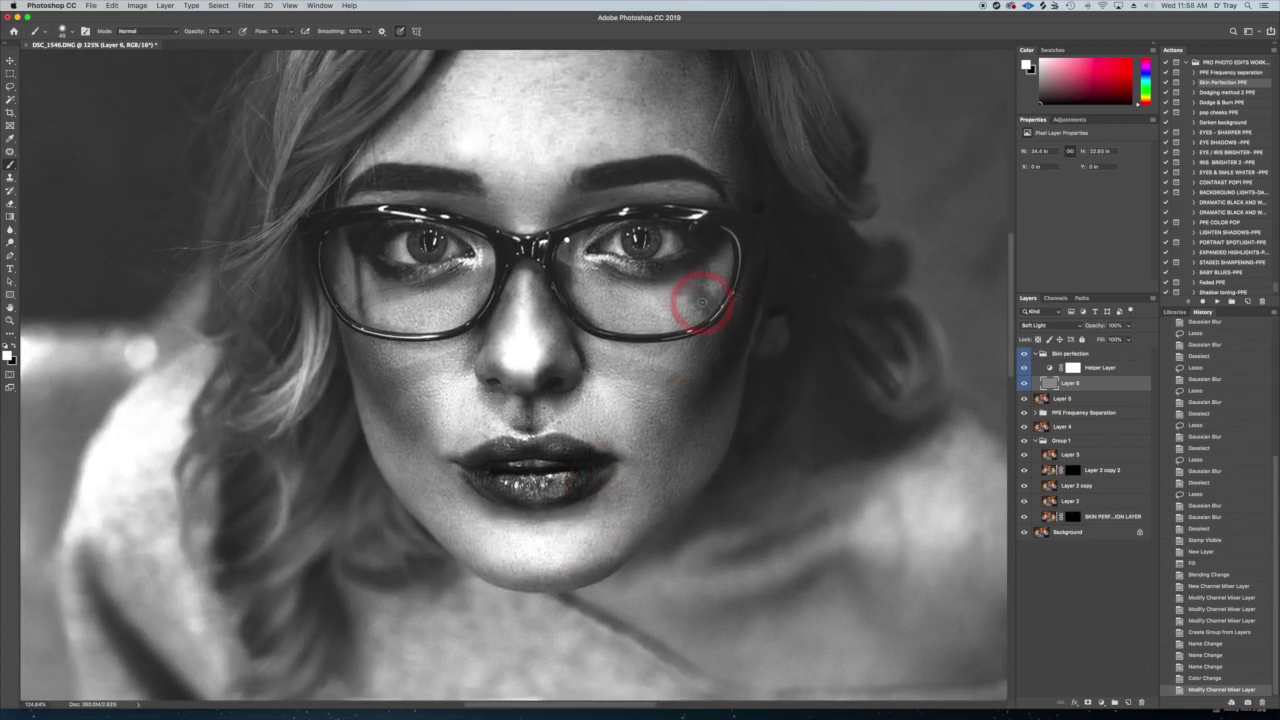
mouse_move(698, 293)
left_mouse_down()
mouse_move(706, 306)
mouse_move(686, 286)
mouse_move(704, 311)
left_mouse_up()
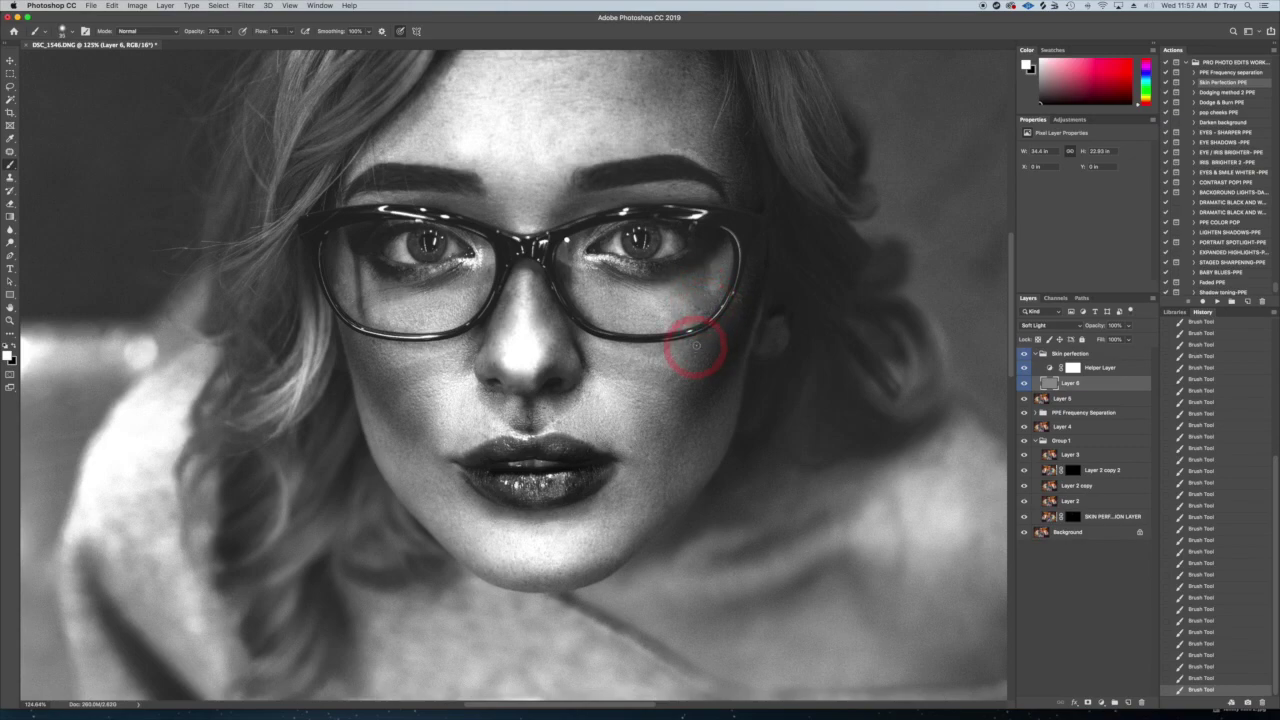
Vary the brush size, even out the dark patches on both cheeks and beside the mouth, and switch the brush to black
key("bracketright")
key("bracketright")
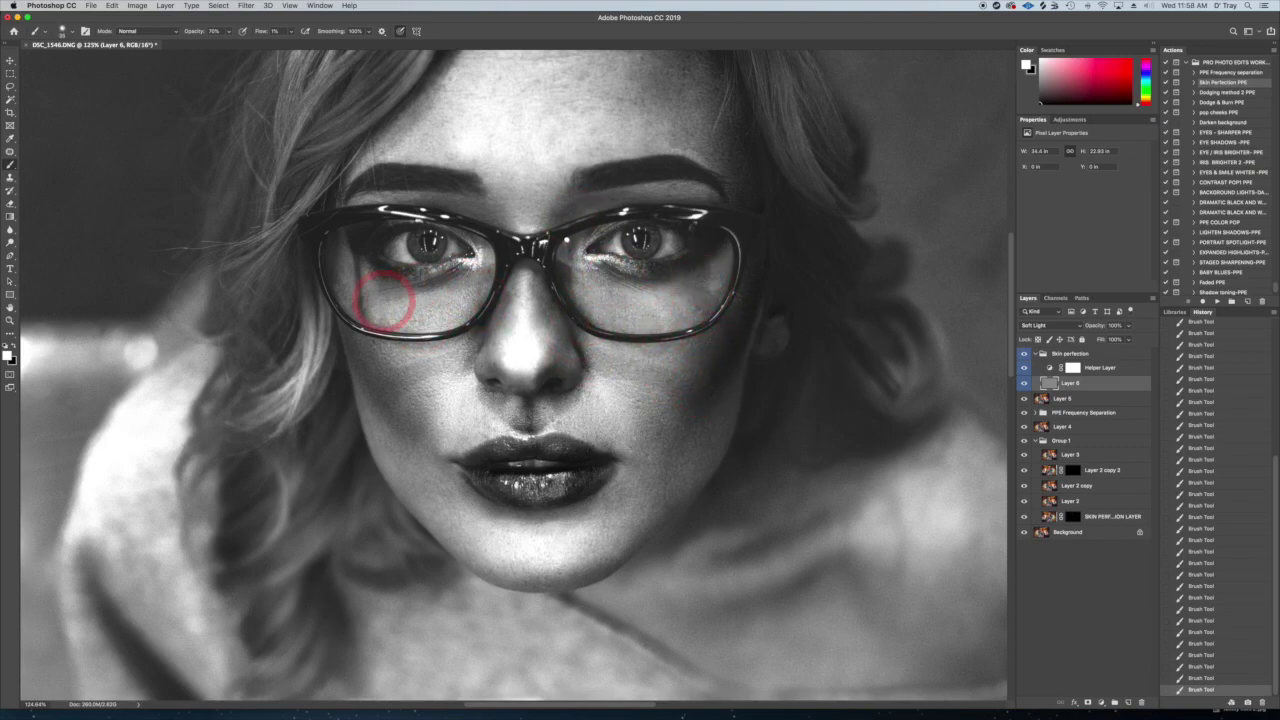
mouse_move(358, 296)
left_mouse_down()
mouse_move(426, 366)
mouse_move(469, 360)
mouse_move(421, 400)
left_mouse_up()
key("bracketleft")
left_click_drag(619, 371, 651, 371)
left_click_drag(444, 466, 423, 437)
key("x")
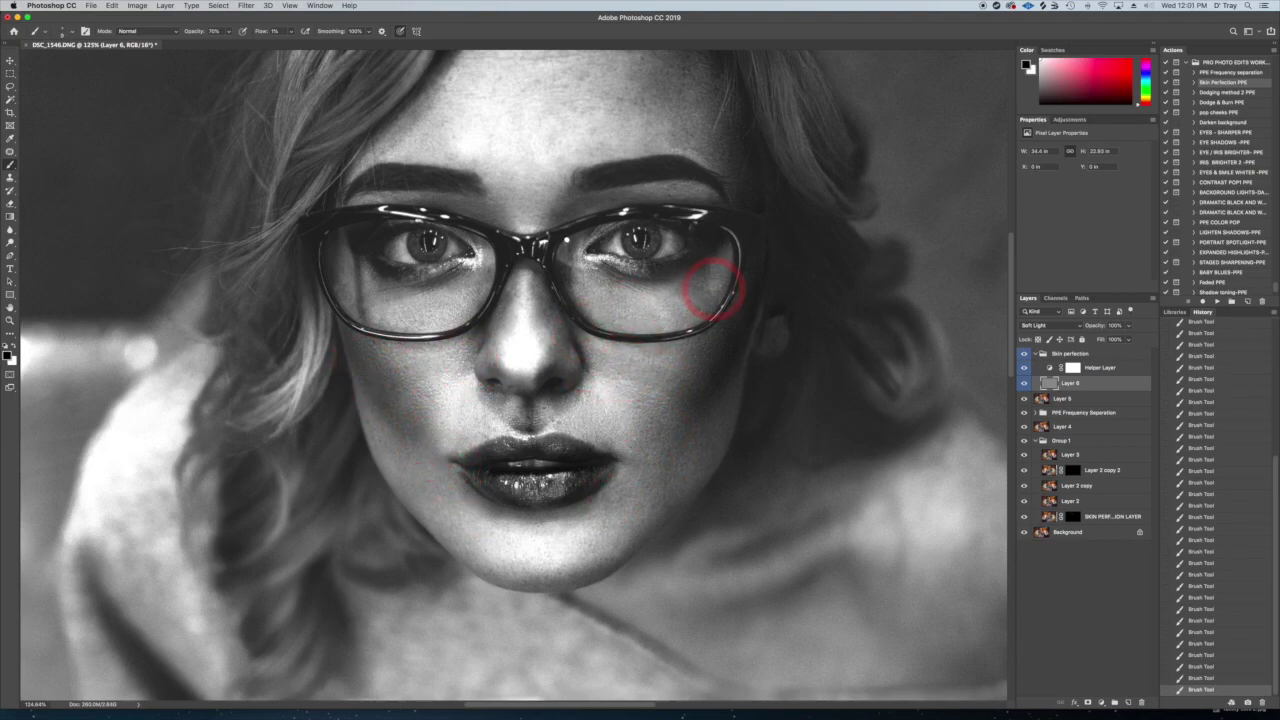
Continue evening out uneven skin tones with brush strokes on the forehead, cheeks, chin, shoulder and hand
scroll(700, 230, "up", 5)
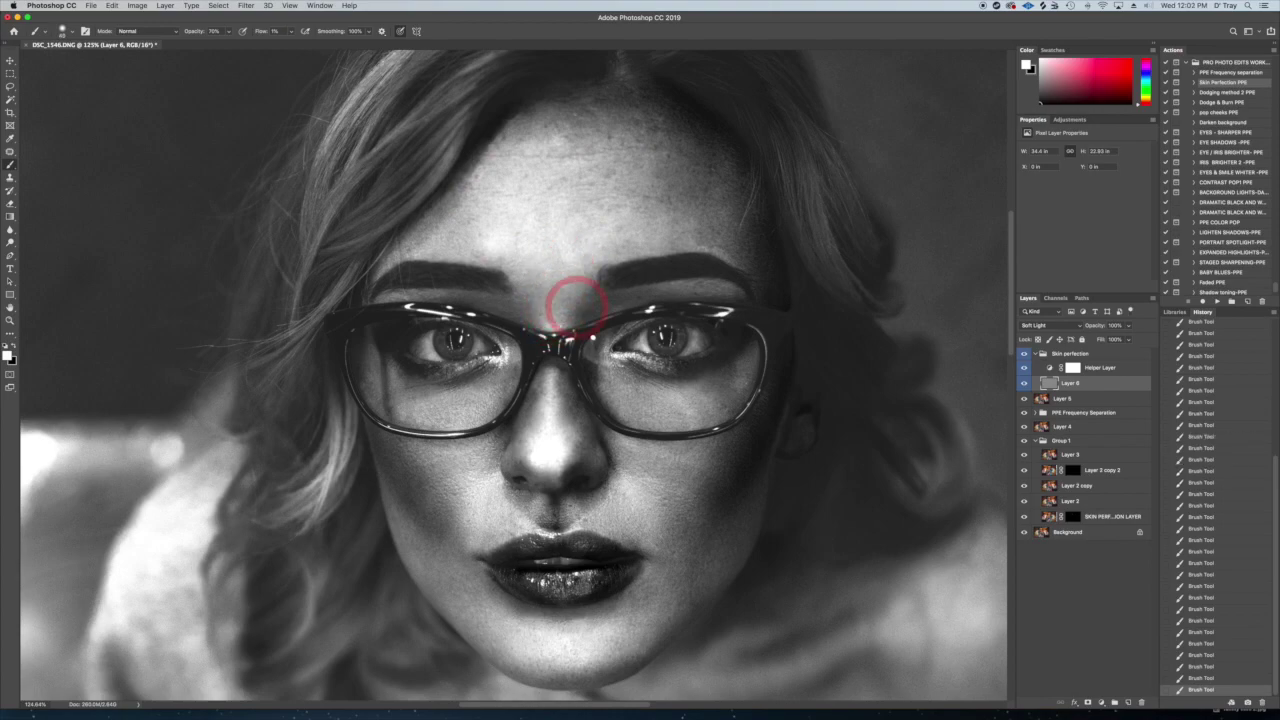
scroll(560, 250, "down", 5)
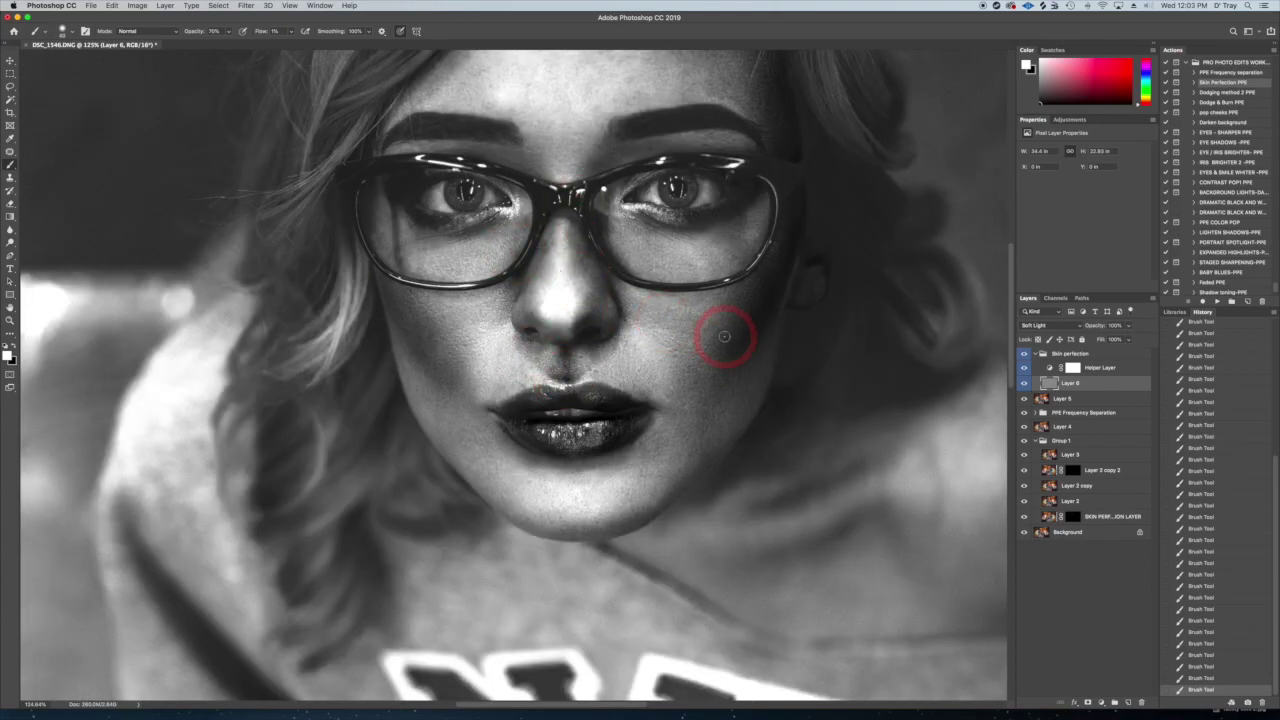
scroll(457, 434, "up", 5)
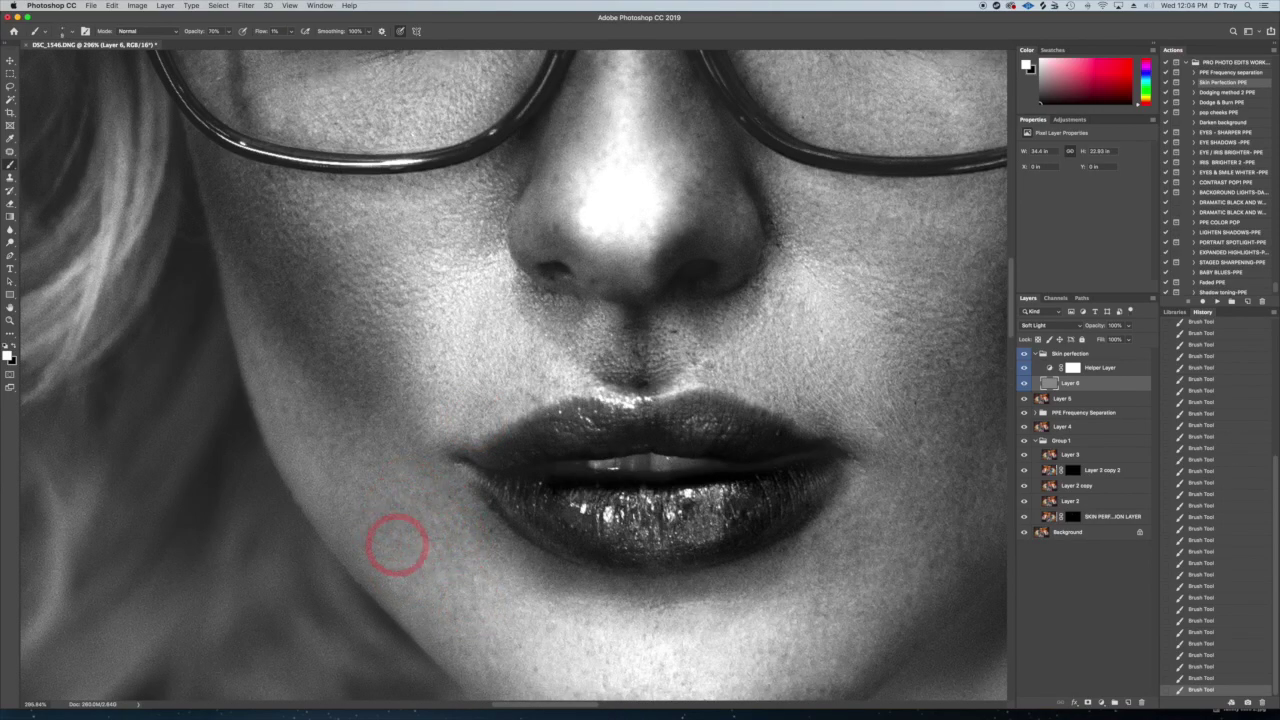
scroll(457, 531, "down", 3)
scroll(823, 334, "down", 5)
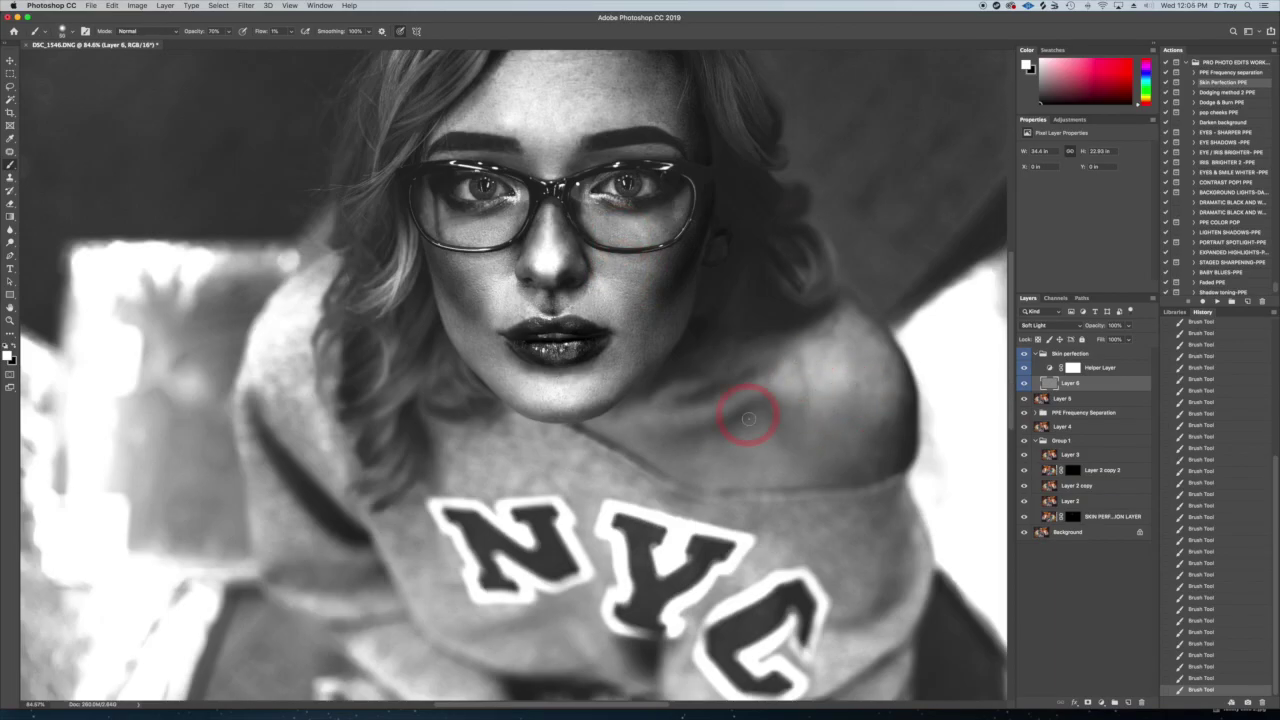
scroll(880, 443, "down", 10)
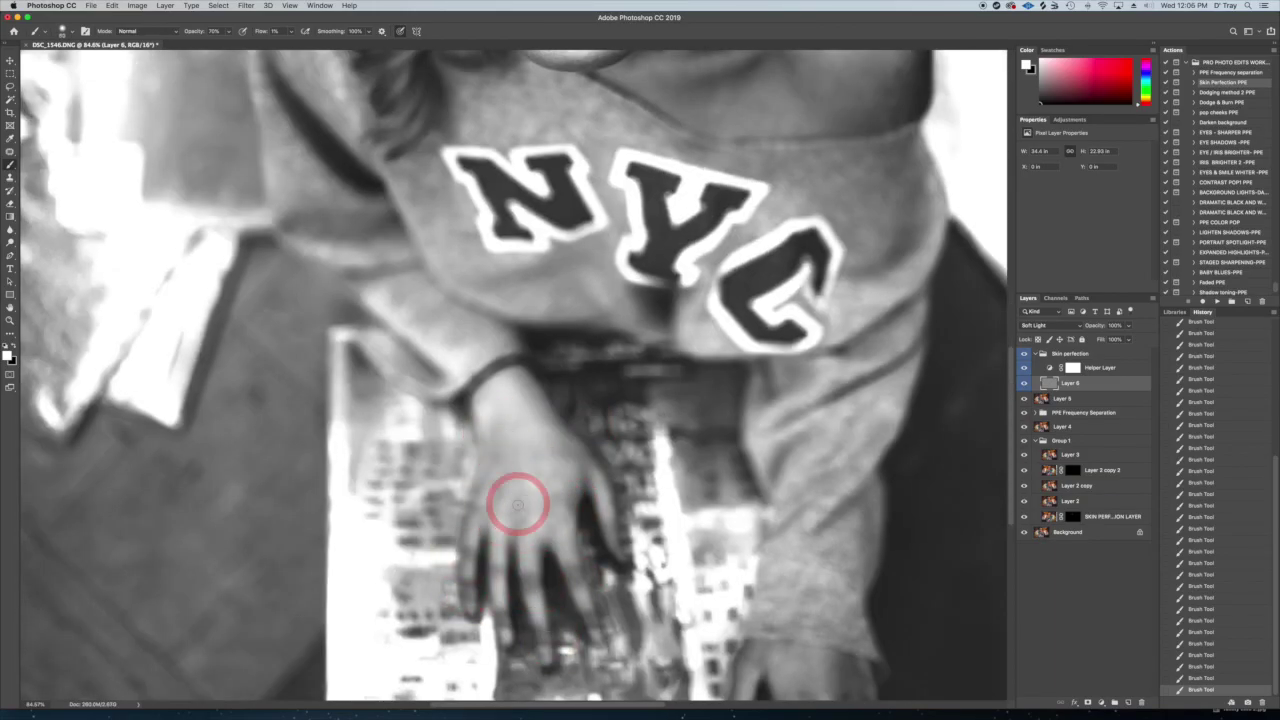
scroll(831, 537, "down", 5)
scroll(808, 420, "down", 4)
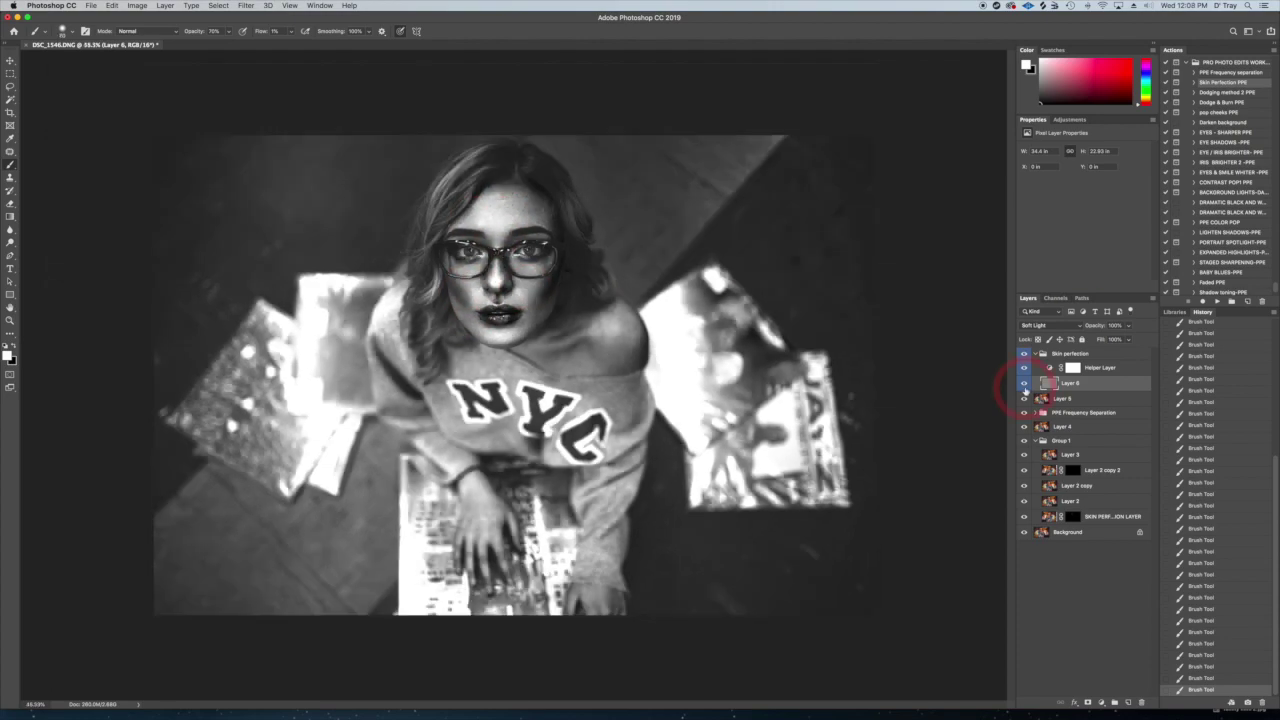
Hide the Helper Layer, compare the image with and without the painted Soft Light layer, and collapse the Skin perfection group
left_click(1023, 369)
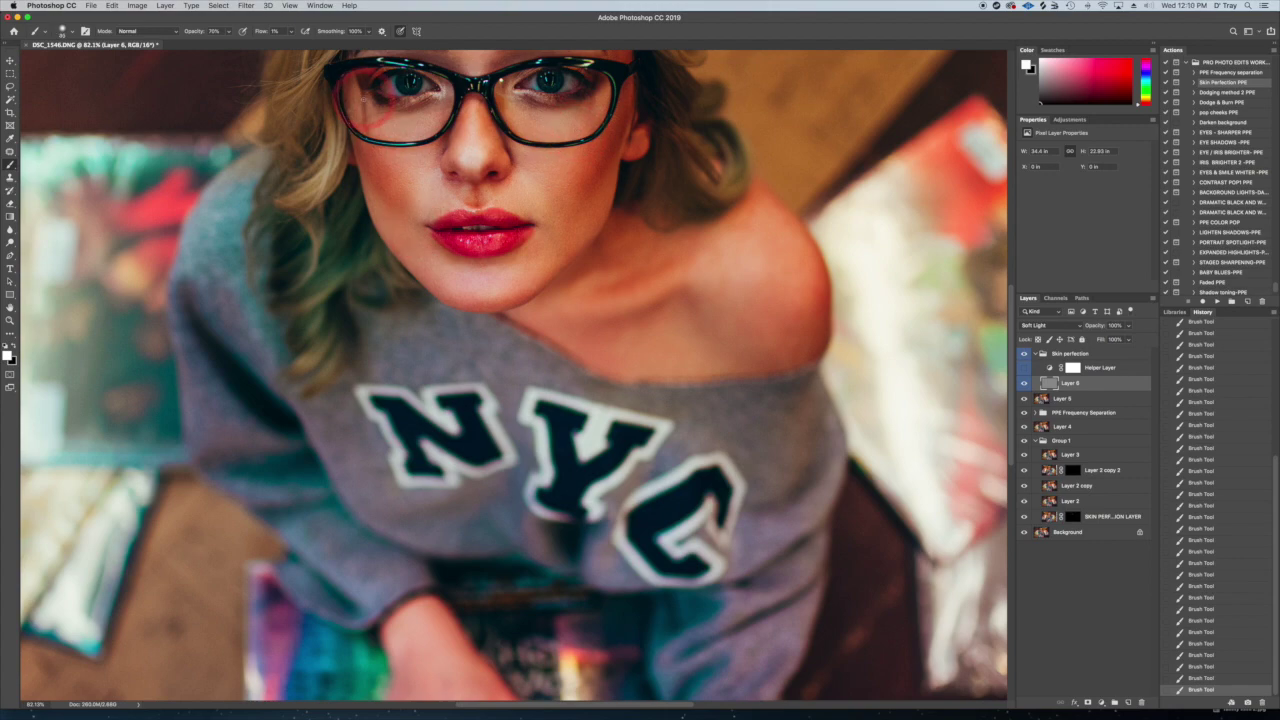
scroll(363, 98, "up", 5)
scroll(503, 91, "down", 5)
left_click(1023, 383)
left_click(1023, 383)
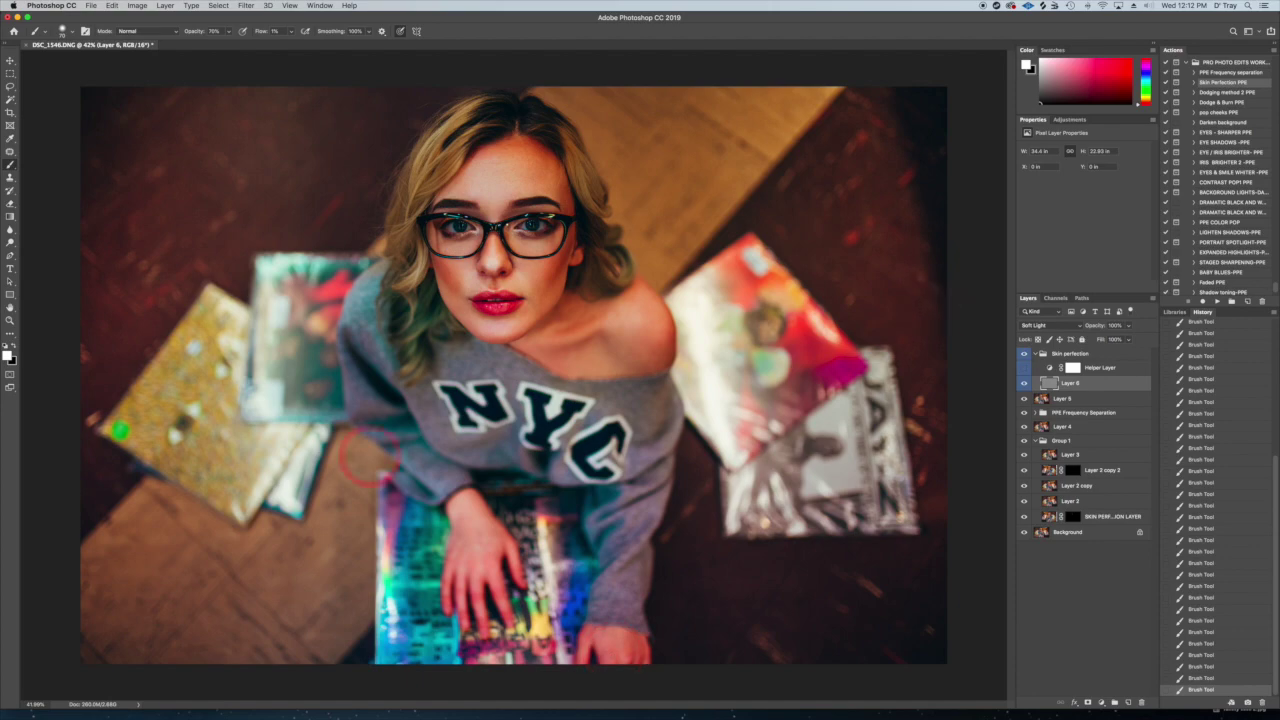
key("super+minus")
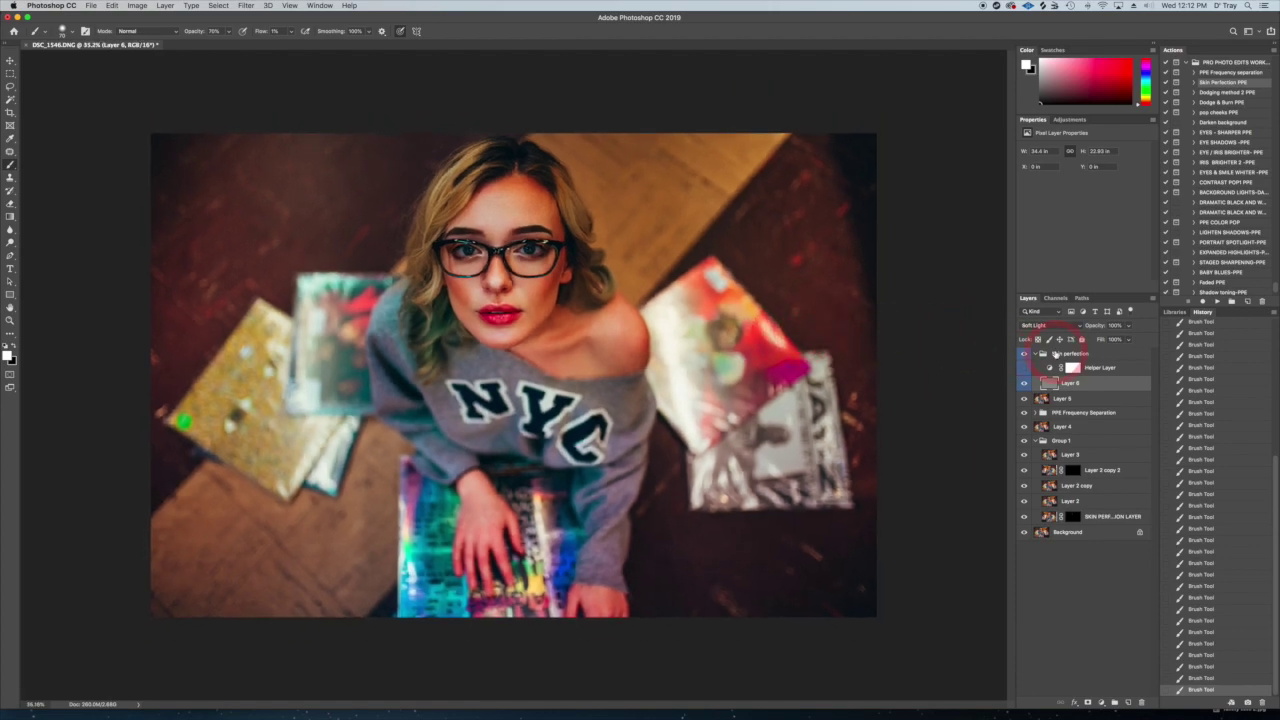
left_click(1036, 355)
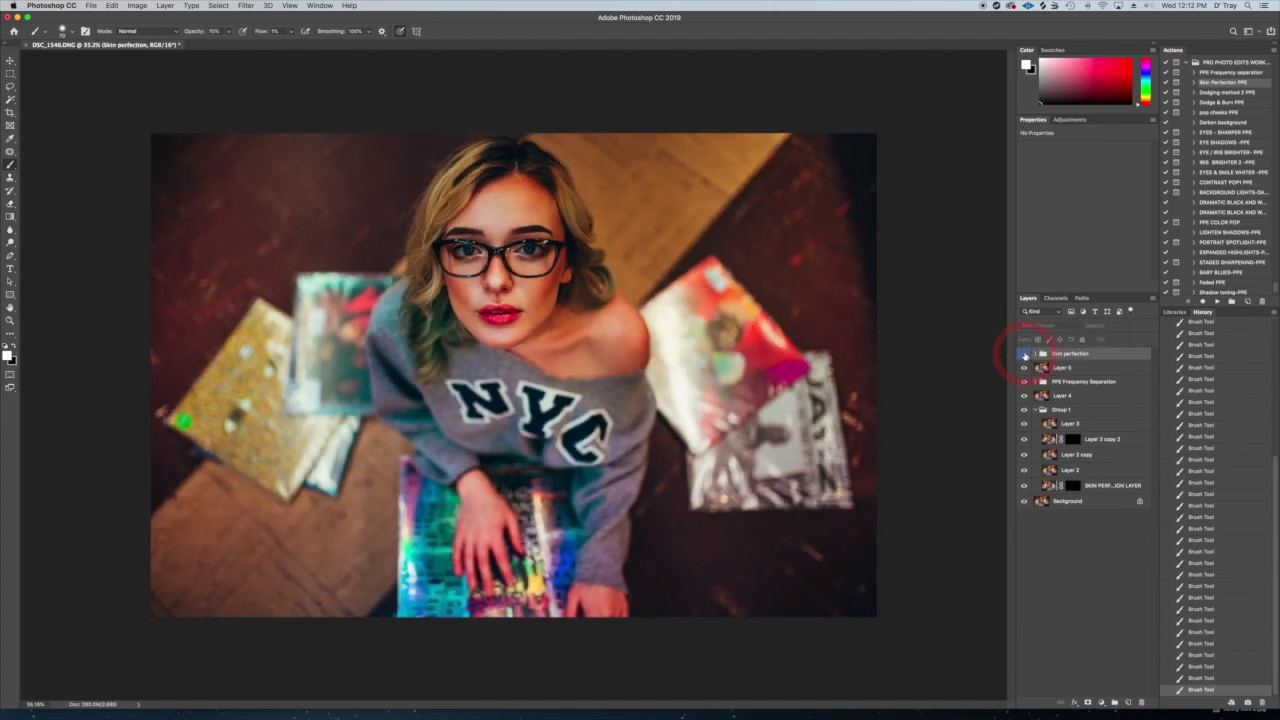
Run the Dodging method 2 PPE action, continue past its Dodge tool settings message, and select the new Curves layer's mask
left_click(1203, 151)
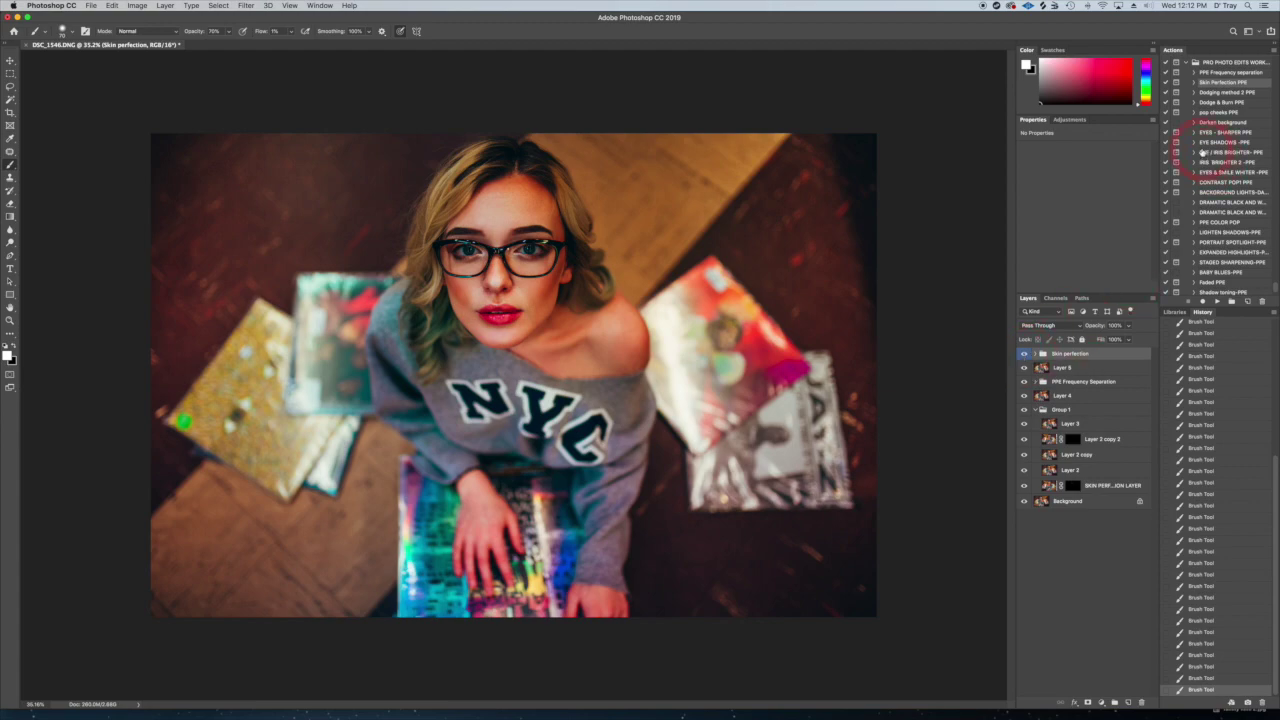
left_click(1215, 94)
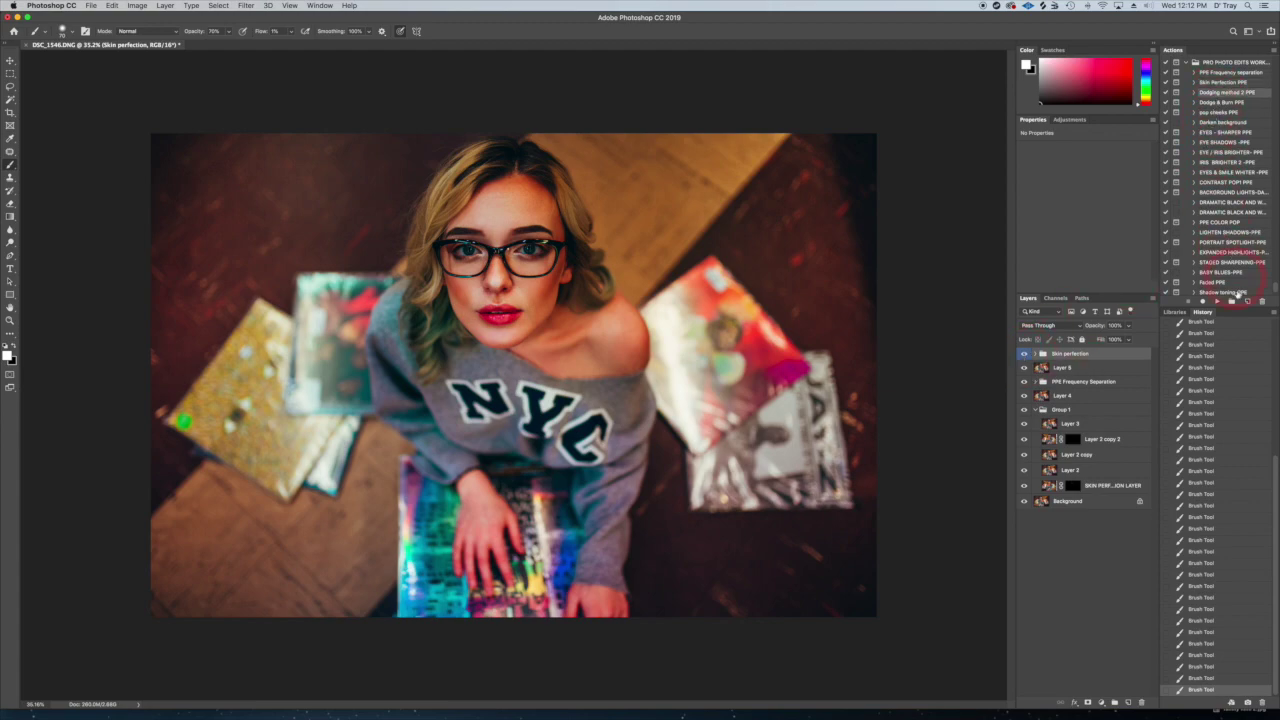
left_click(1216, 302)
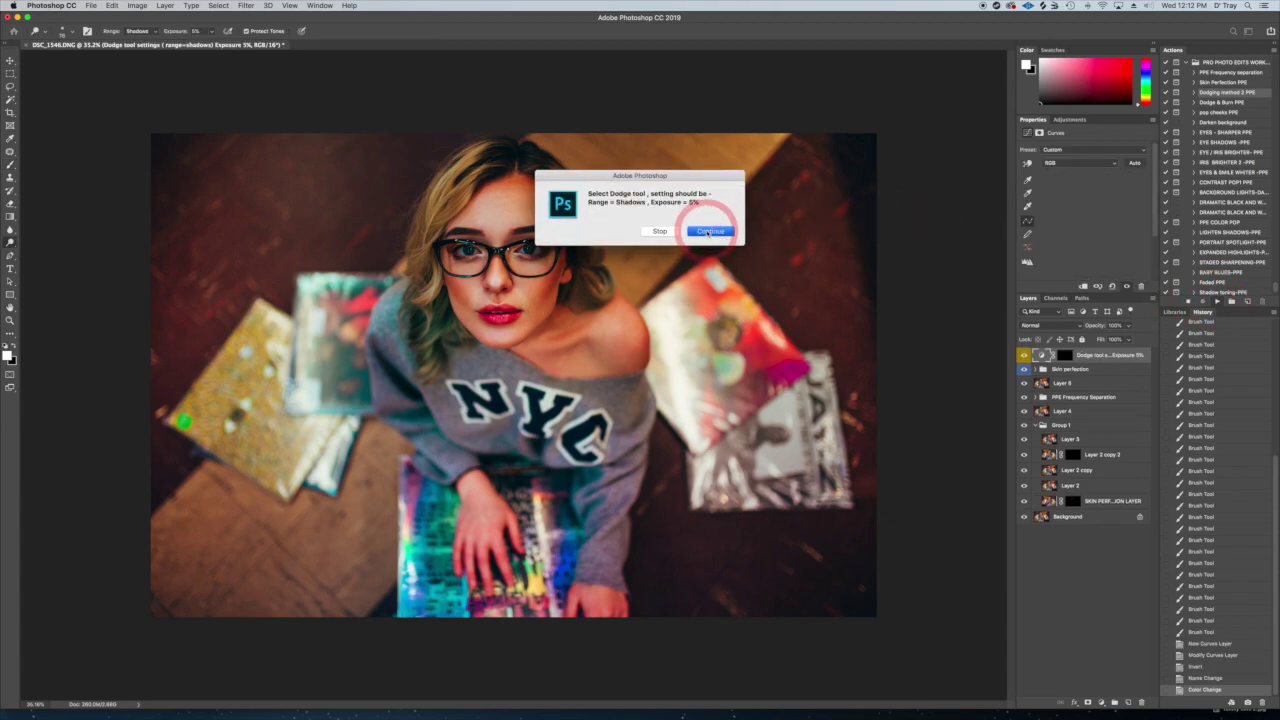
left_click(709, 232)
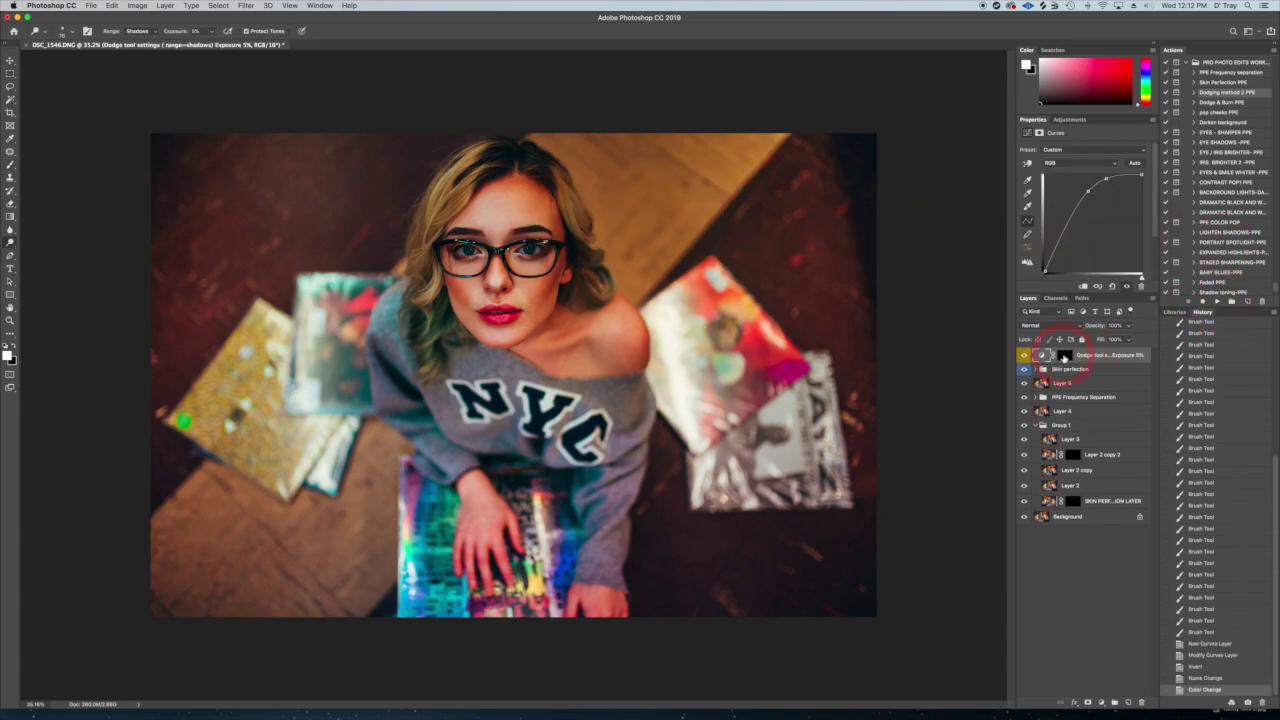
left_click(1064, 356)
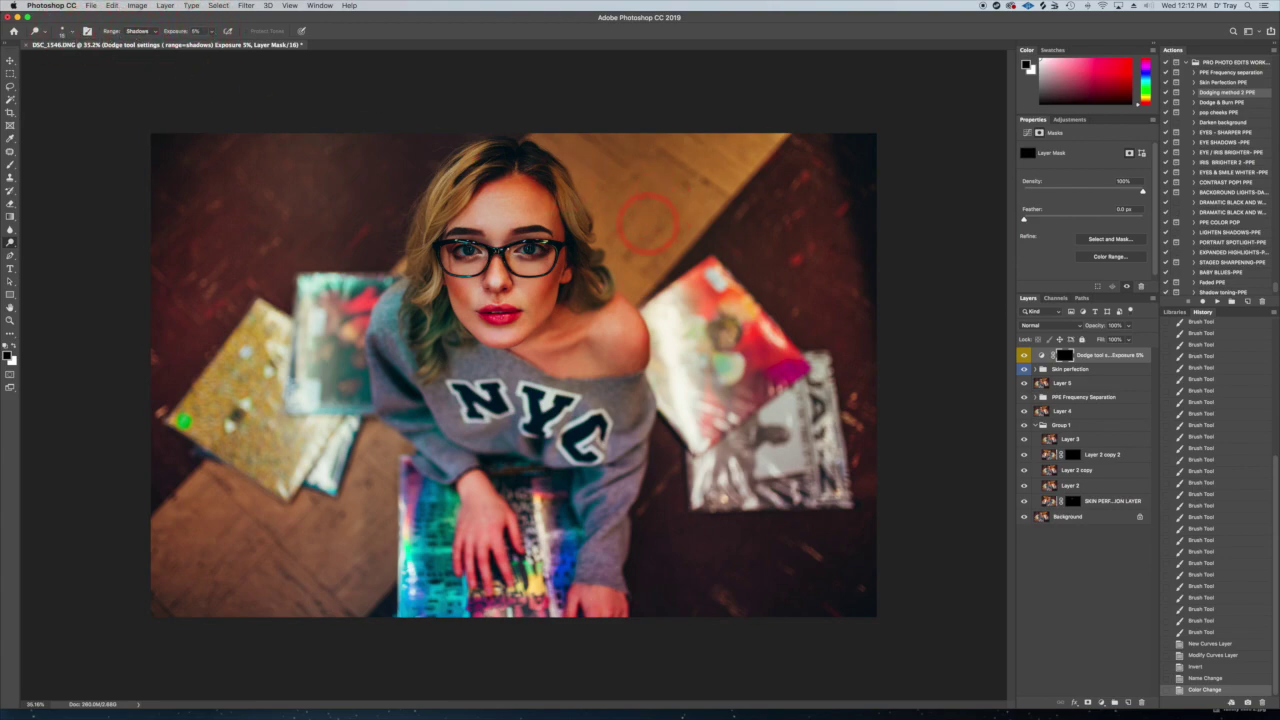
Dodge the Curves layer's mask over the forehead and down the right-hand cheek to brighten the face
key("super+plus")
key("super+plus")
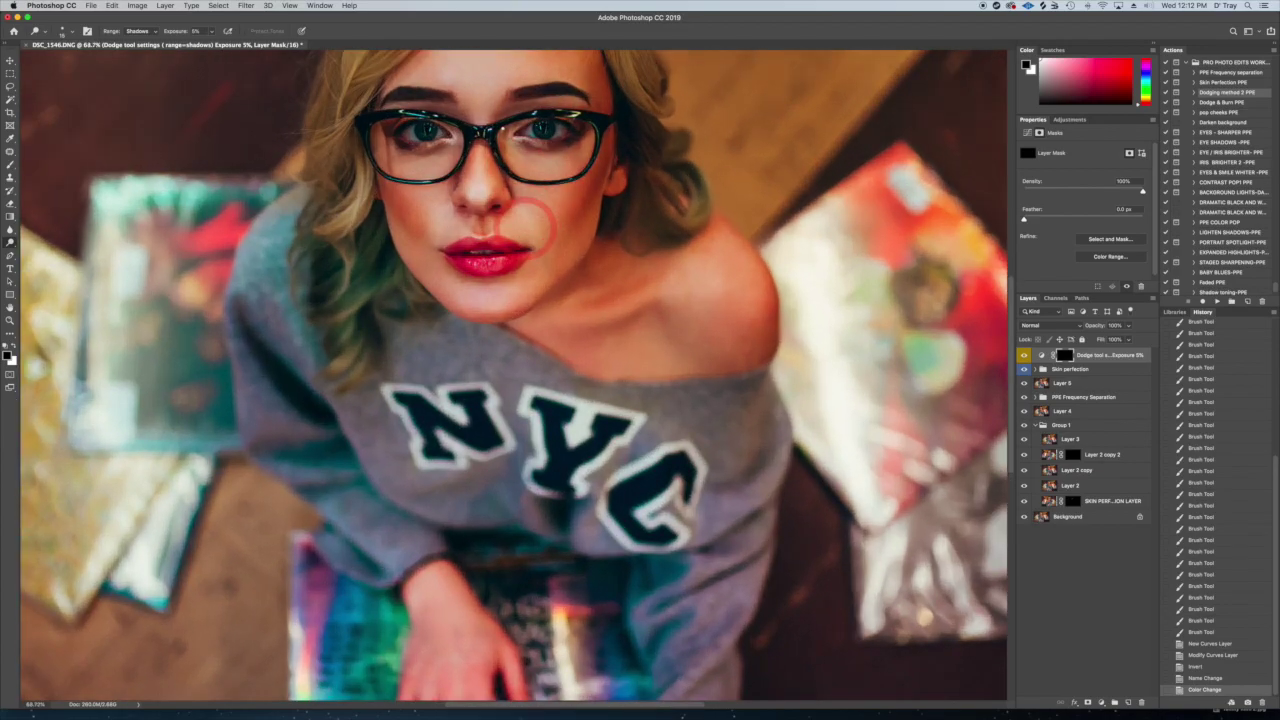
left_click_drag(512, 181, 563, 413)
scroll(563, 415, "up", 1)
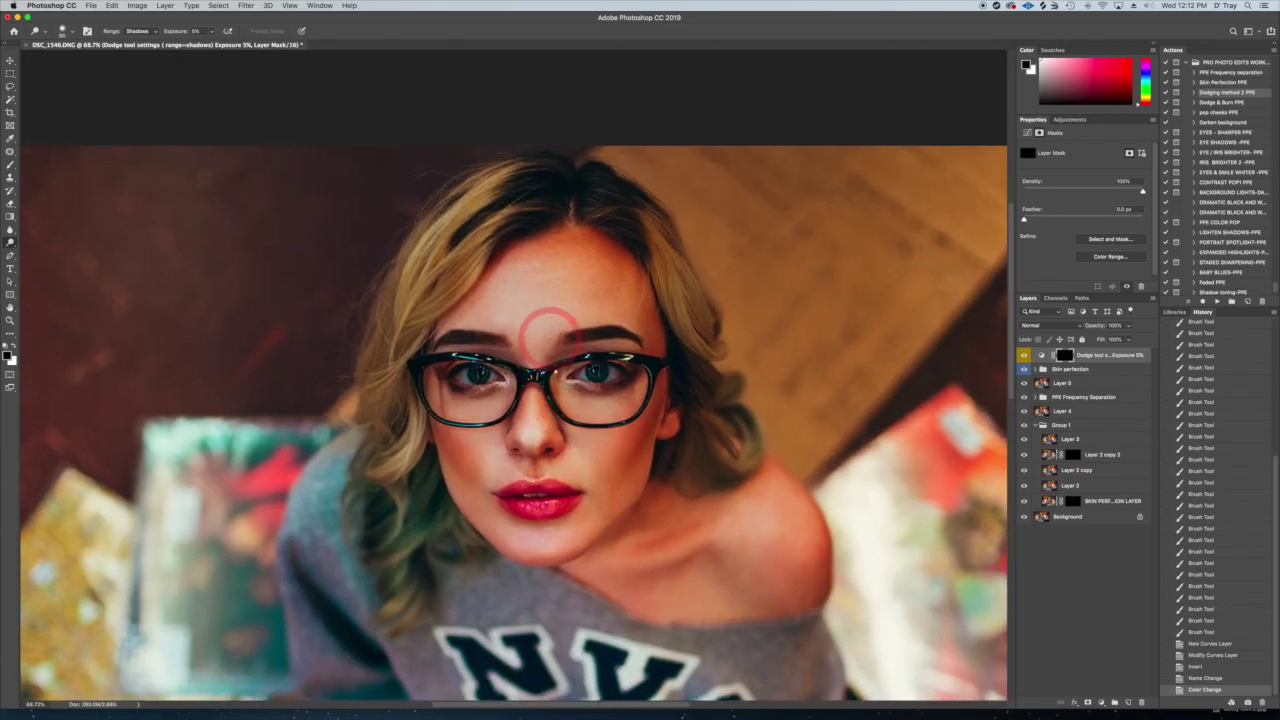
scroll(549, 336, "down", 4)
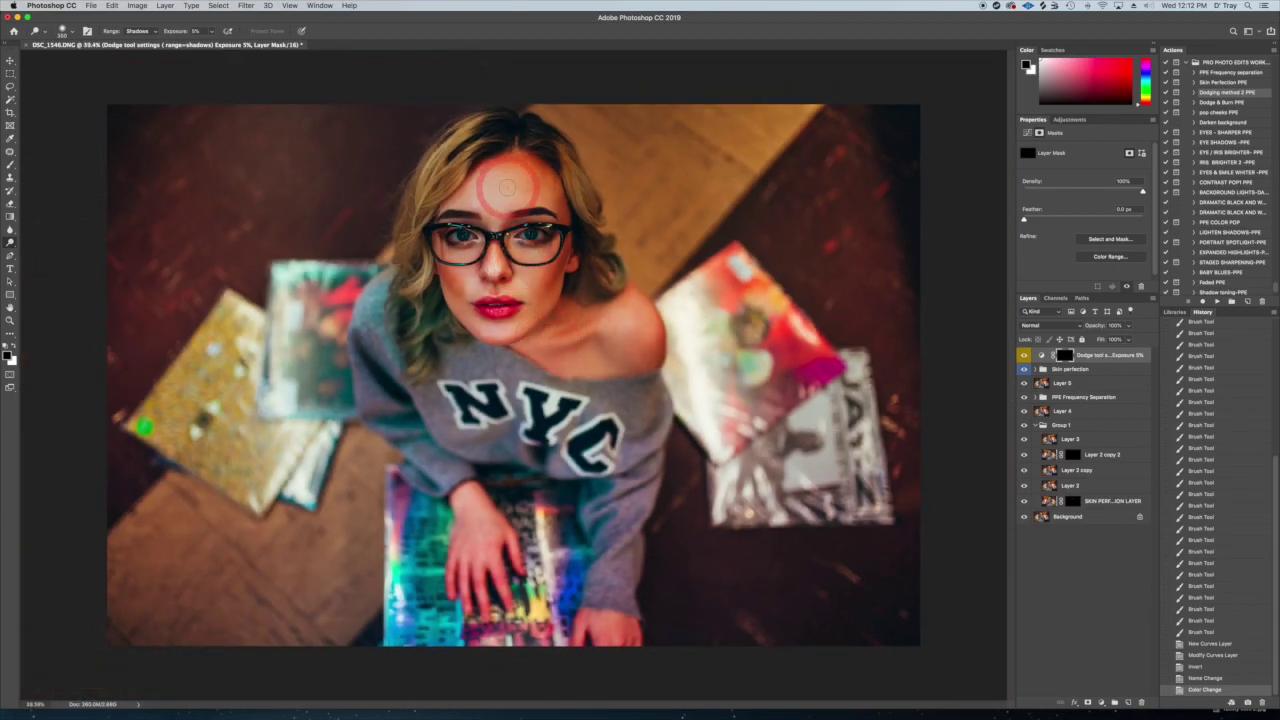
mouse_move(504, 180)
left_mouse_down()
mouse_move(512, 160)
mouse_move(494, 210)
mouse_move(486, 200)
mouse_move(491, 211)
mouse_move(506, 200)
mouse_move(501, 269)
mouse_move(534, 236)
mouse_move(464, 234)
mouse_move(538, 231)
mouse_move(472, 222)
mouse_move(486, 252)
mouse_move(558, 237)
mouse_move(584, 276)
left_mouse_up()
Adjust the Dodge brush size for small and large areas and brighten facial highlights, including the skin beside the right-hand lens
key("[")
key("[")
key("[")
key("[")
key("[")
key("]")
key("]")
key("]")
key("]")
key("]")
key("]")
key("]")
key("[")
key("[")
key("[")
key("[")
key("[")
key("[")
left_click_drag(572, 216, 578, 236)
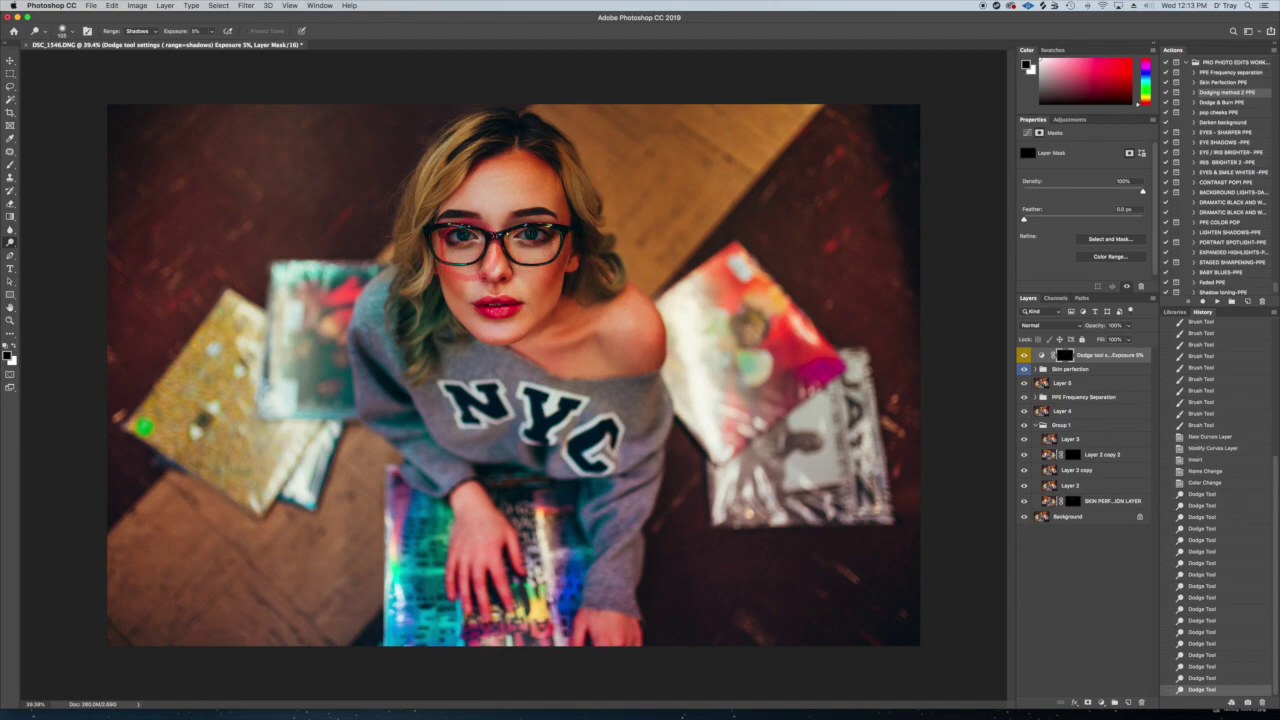
Brighten the skin beneath the left-hand lens and down that cheek, varying the Dodge brush size for large and small areas
key("]")
mouse_move(458, 248)
left_mouse_down()
mouse_move(424, 250)
mouse_move(446, 250)
mouse_move(441, 235)
mouse_move(471, 260)
mouse_move(441, 255)
mouse_move(441, 235)
mouse_move(508, 332)
mouse_move(481, 305)
mouse_move(521, 300)
mouse_move(472, 290)
left_mouse_up()
key("]")
key("[")
key("[")
key("[")
key("[")
key("[")
key("[")
key("[")
key("[")
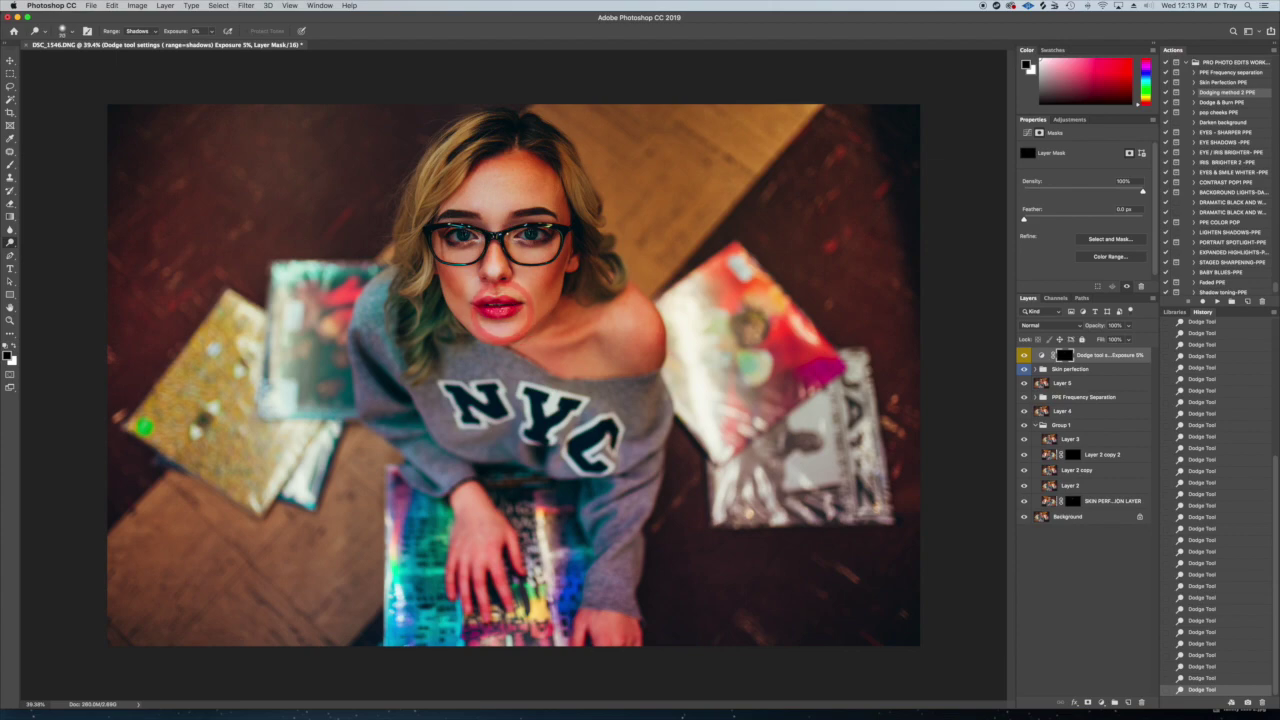
key("bracketright")
key("bracketright")
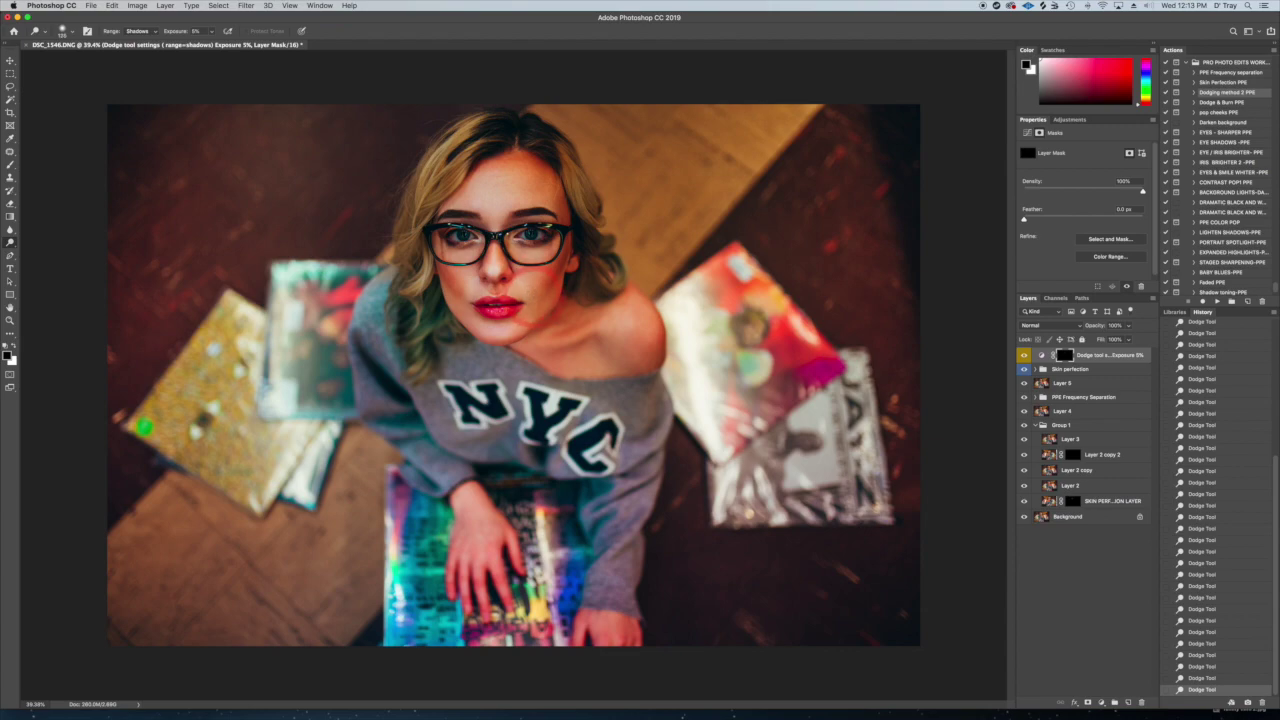
key("bracketleft")
key("bracketleft")
key("bracketleft")
key("bracketleft")
key("bracketleft")
key("bracketleft")
key("bracketleft")
key("bracketleft")
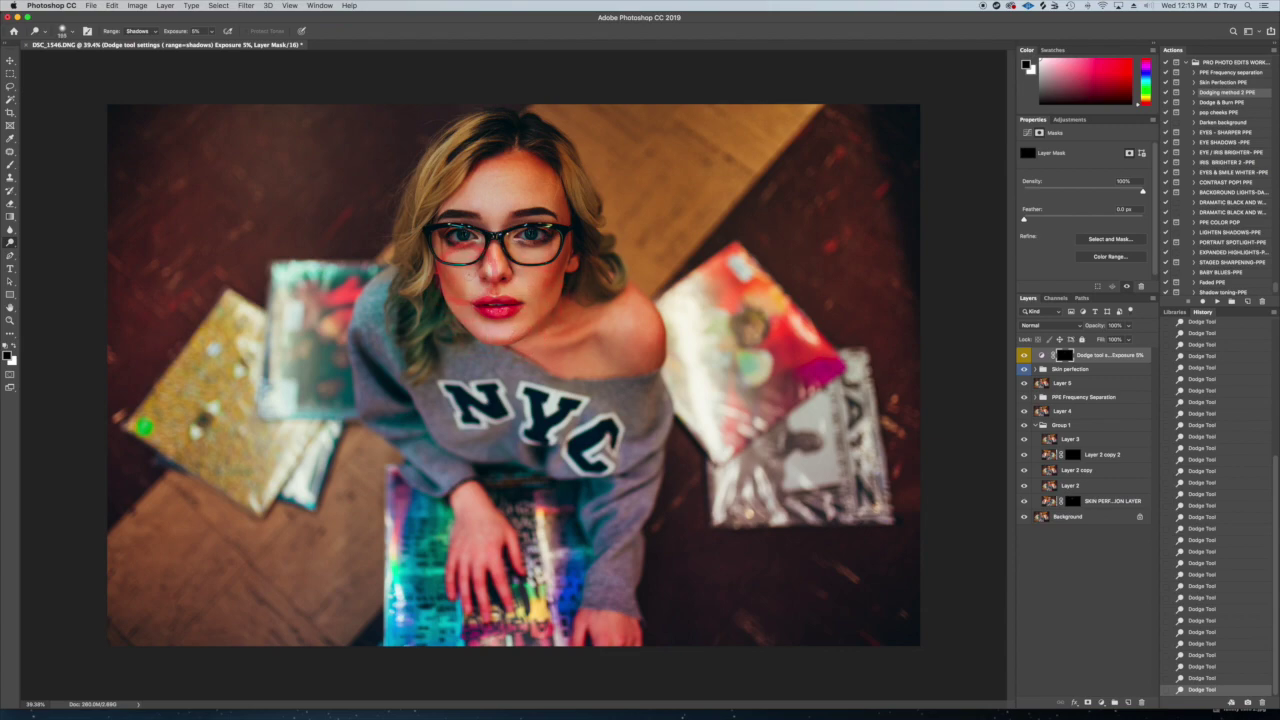
Resize the Dodge brush and brighten the hair on both sides of the face
key("bracketright")
key("bracketright")
key("bracketright")
key("bracketright")
key("bracketright")
key("bracketright")
key("bracketright")
key("bracketright")
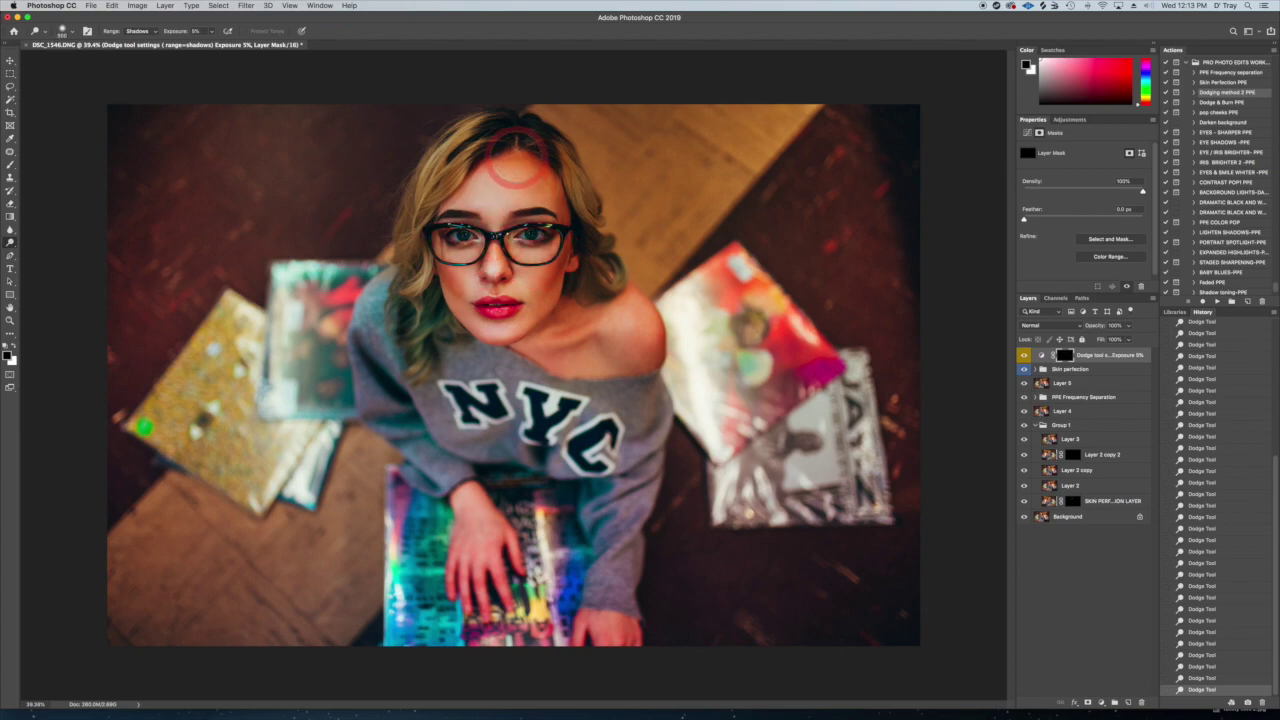
mouse_move(440, 150)
left_mouse_down()
mouse_move(423, 208)
mouse_move(416, 276)
left_mouse_up()
key("bracketleft")
key("bracketleft")
mouse_move(610, 270)
left_mouse_down()
mouse_move(631, 335)
mouse_move(633, 313)
mouse_move(592, 338)
mouse_move(625, 330)
mouse_move(541, 355)
mouse_move(584, 335)
mouse_move(569, 342)
mouse_move(558, 315)
mouse_move(539, 330)
mouse_move(547, 342)
mouse_move(619, 368)
mouse_move(541, 368)
mouse_move(590, 372)
mouse_move(558, 366)
mouse_move(612, 328)
left_mouse_up()
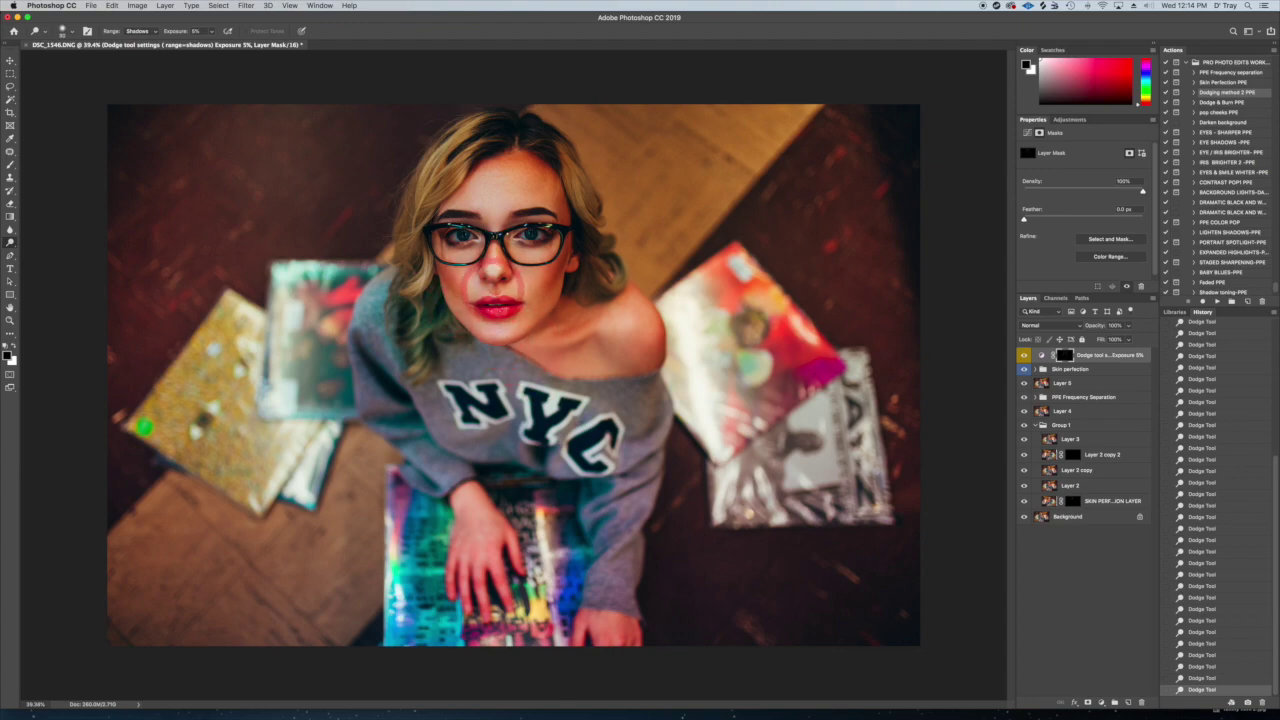
Undo the last two Dodge strokes and compare the image with and without the Dodge Curves layer
key("super+z")
key("super+z")
left_click(1024, 356)
left_click(1024, 356)
left_click(1024, 356)
left_click(1024, 356)
left_click(1024, 356)
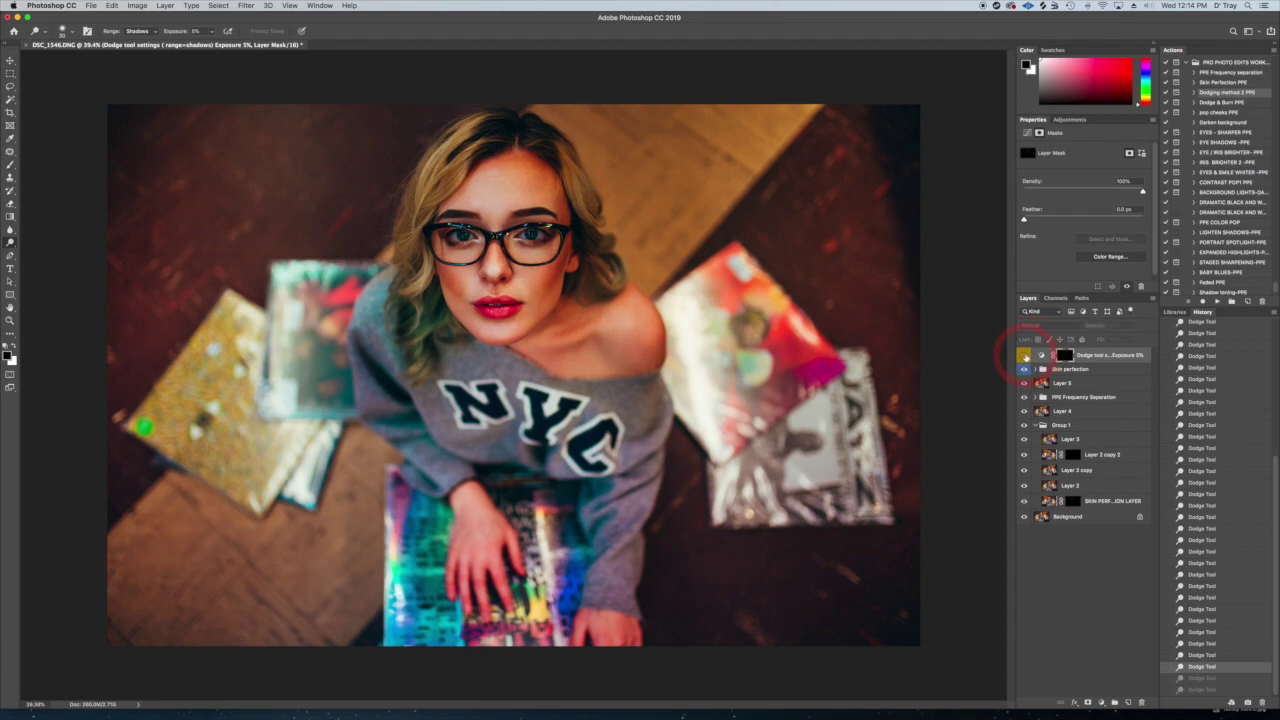
left_click(1024, 356)
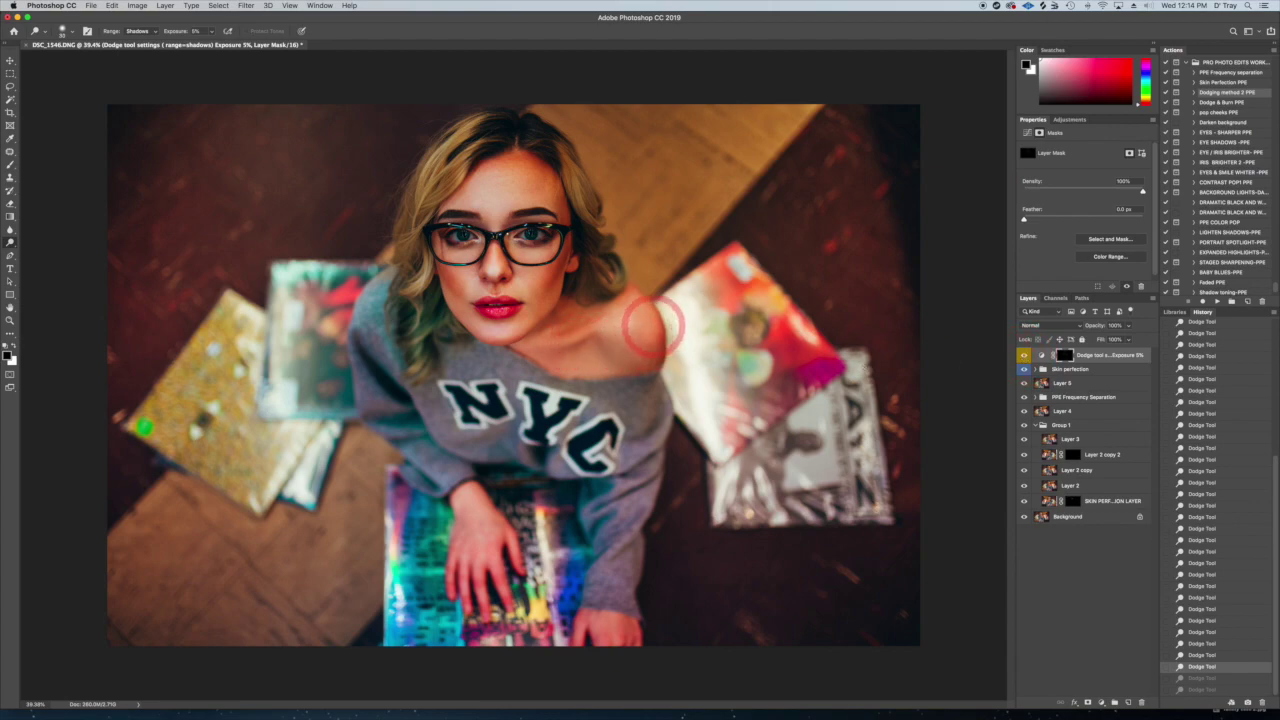
Dodge the bare shoulder, the neckline and the hair around the face on the Curves layer's mask
mouse_move(629, 322)
left_mouse_down()
mouse_move(529, 354)
mouse_move(617, 369)
mouse_move(563, 370)
mouse_move(591, 372)
mouse_move(652, 332)
mouse_move(614, 306)
mouse_move(522, 358)
mouse_move(544, 344)
mouse_move(650, 339)
mouse_move(582, 320)
mouse_move(566, 352)
left_mouse_up()
left_click(799, 274)
left_click_drag(436, 333, 422, 390)
mouse_move(555, 140)
left_mouse_down()
mouse_move(607, 271)
mouse_move(592, 265)
mouse_move(625, 286)
left_mouse_up()
left_click_drag(431, 86, 450, 145)
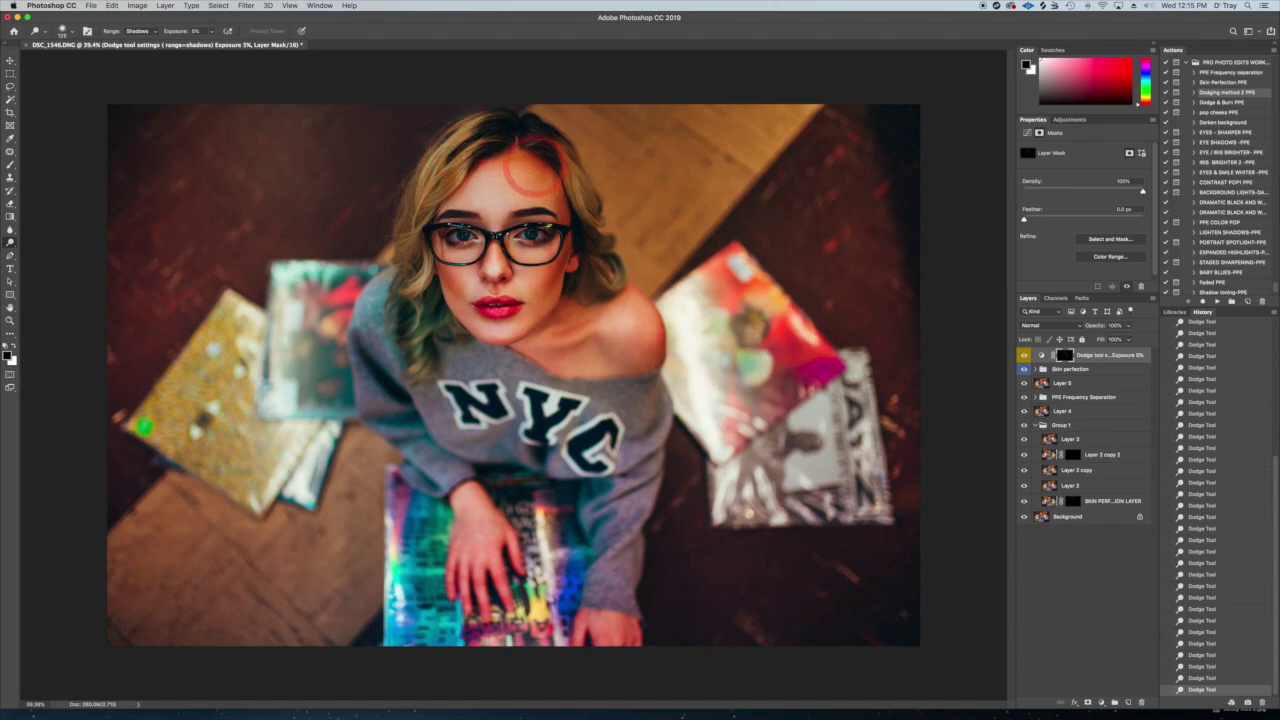
Toggle the Dodge Curves layer's visibility to compare the portrait before and after dodging
left_click(1022, 356)
left_click(1022, 356)
left_click(1022, 356)
left_click(1022, 356)
left_click(1023, 356)
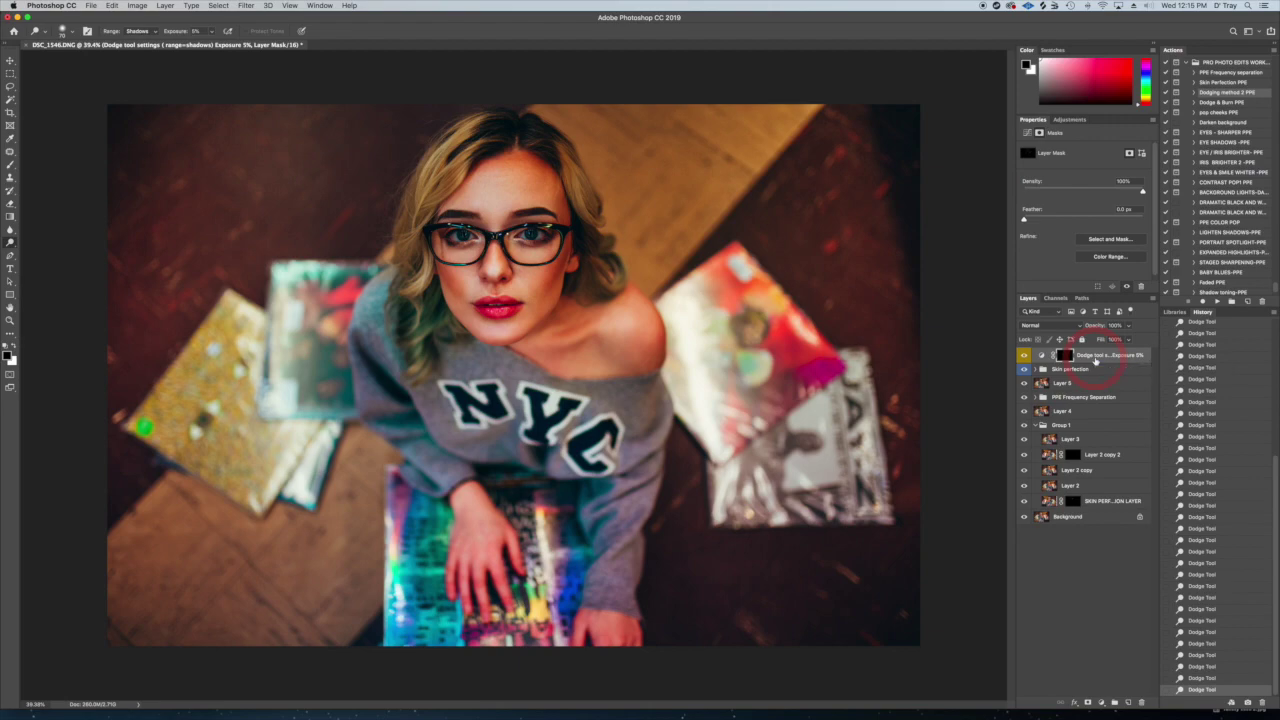
Duplicate the Dodge Curves layer and compare the image with and without the copy
key("super+j")
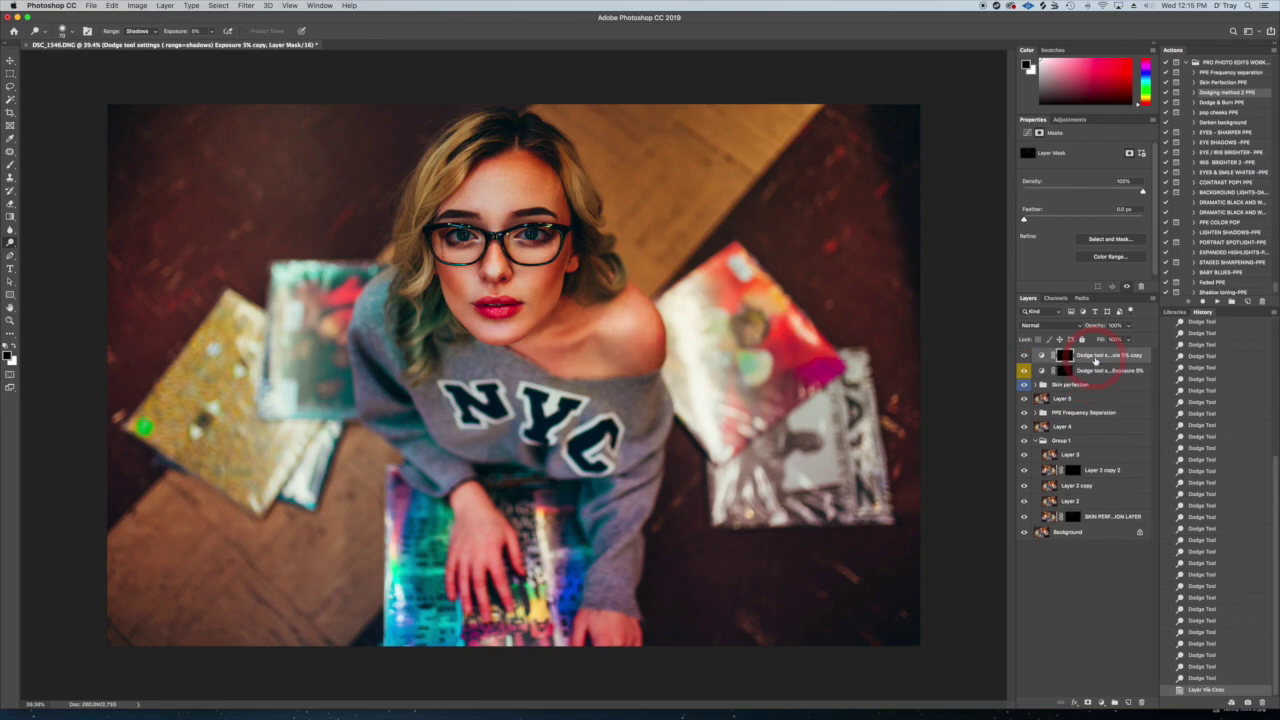
left_click(1024, 355)
left_click(1023, 356)
left_click(1023, 356)
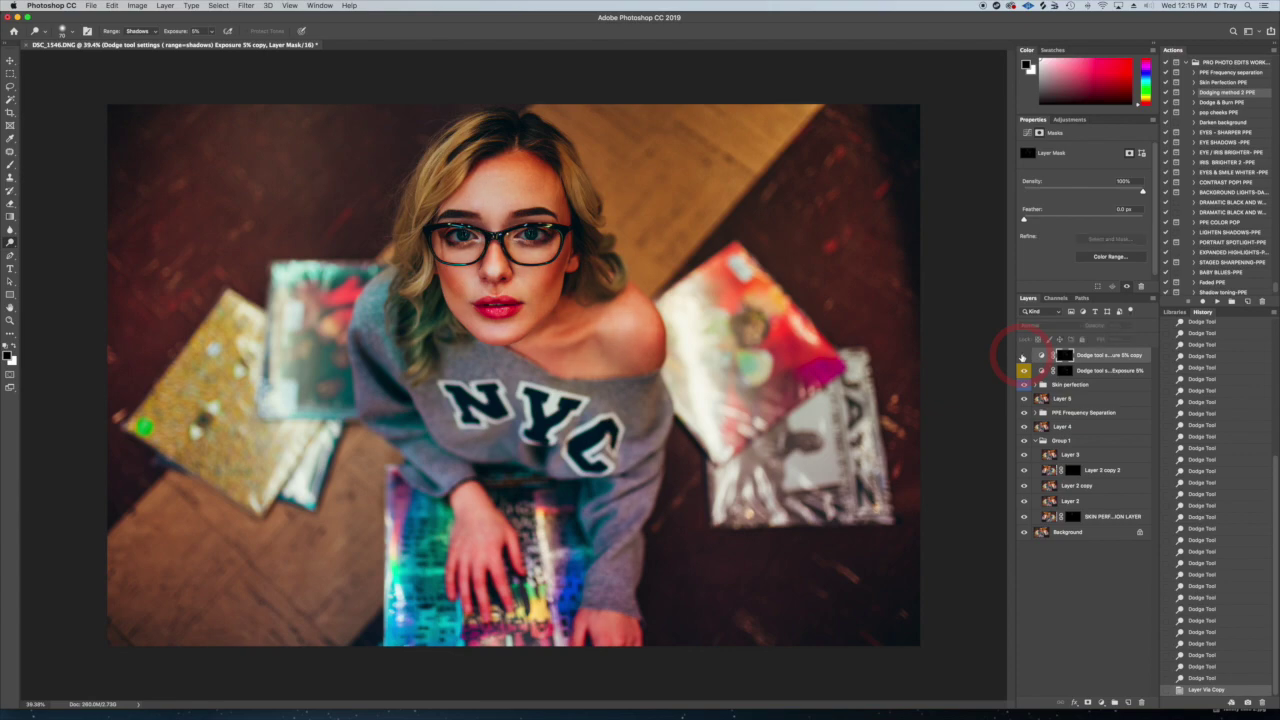
left_click(1023, 356)
left_click(1023, 356)
left_click(1023, 356)
Lower the duplicated Dodge layer's opacity to 39% and dodge the skin below the right-hand lens on its mask
left_click(1129, 329)
left_click_drag(1126, 340, 1070, 342)
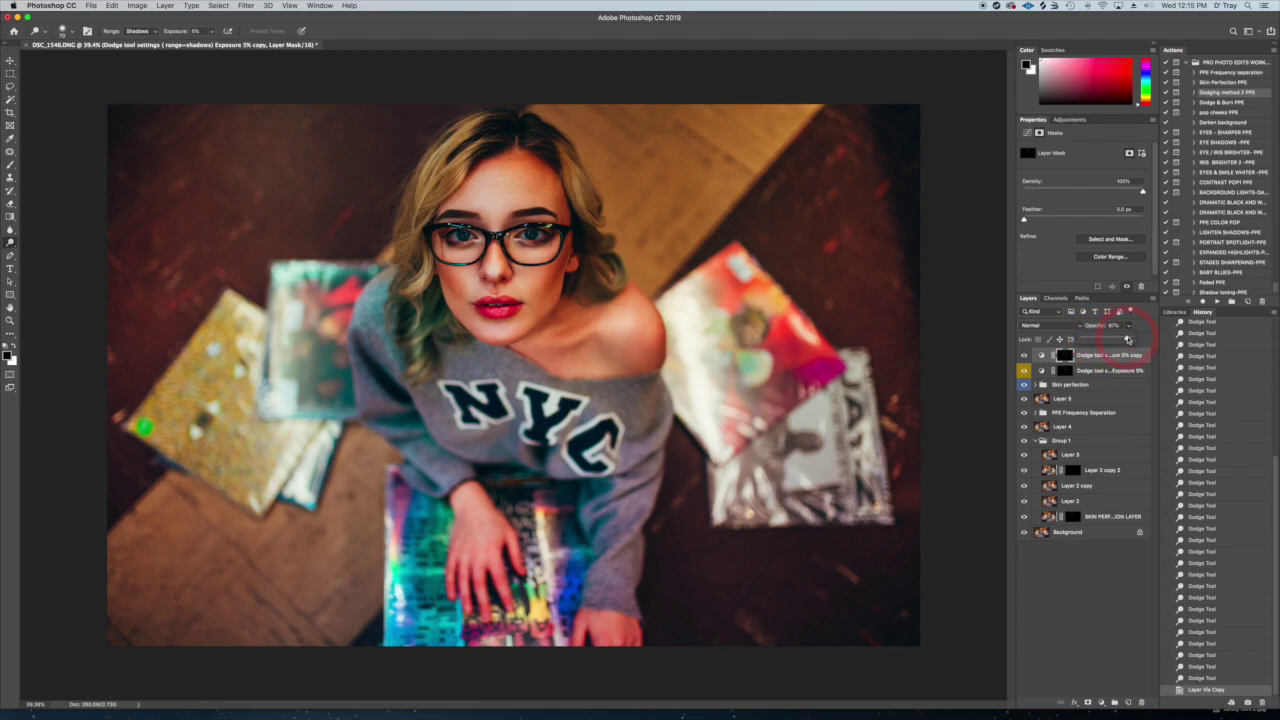
left_click_drag(1087, 341, 1082, 341)
left_click(1060, 363)
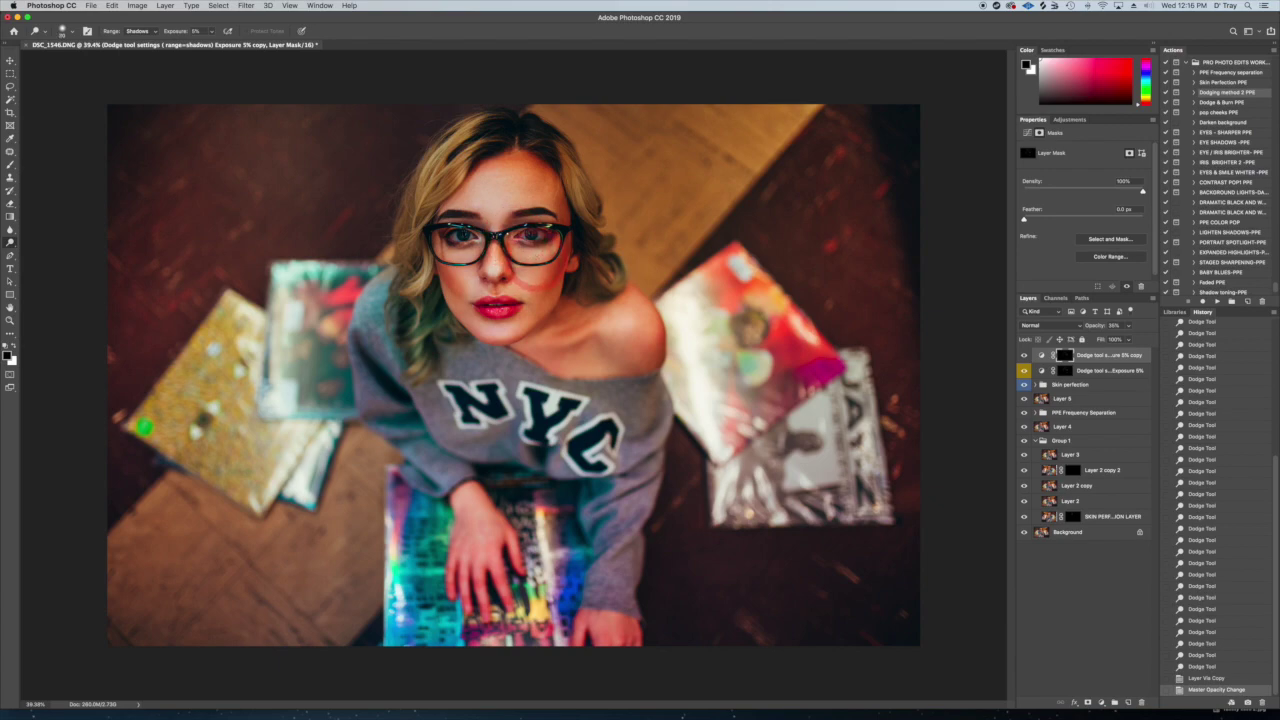
left_click_drag(514, 282, 532, 276)
key("bracketleft")
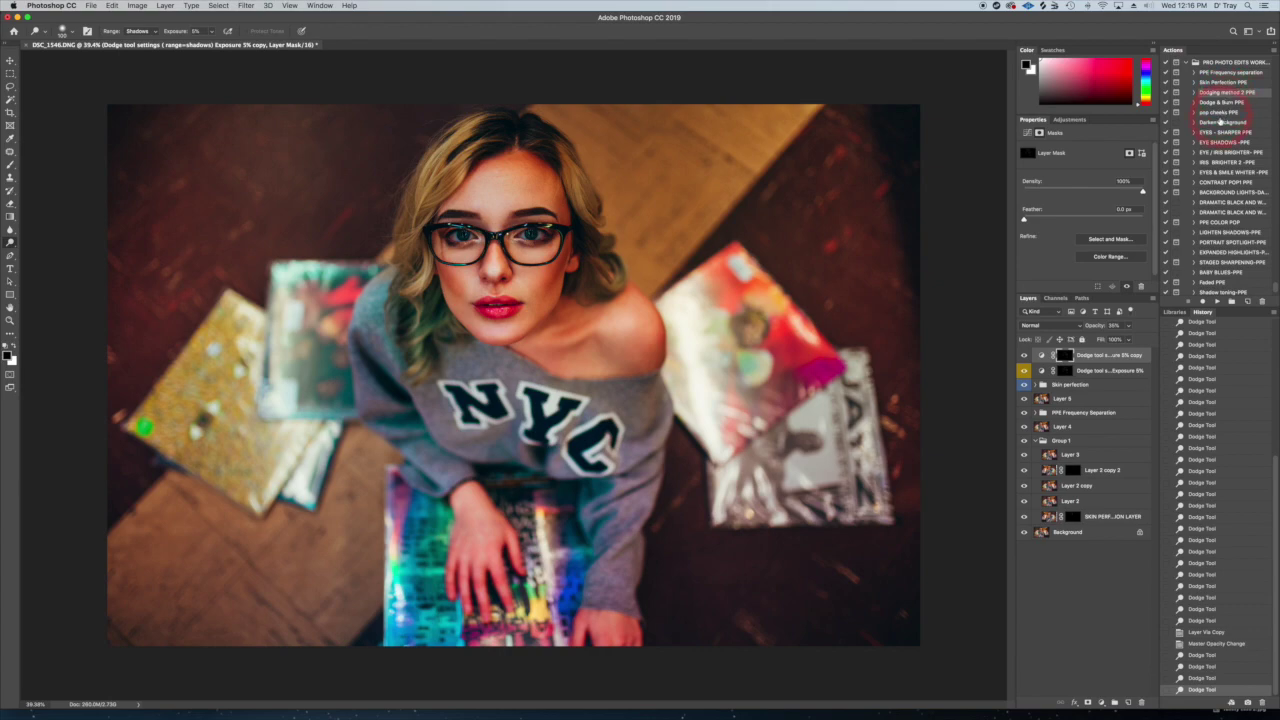
Run the EYES - SHARPER PPE action, continue past its painting instructions, and select the new layer's mask
left_click(1218, 133)
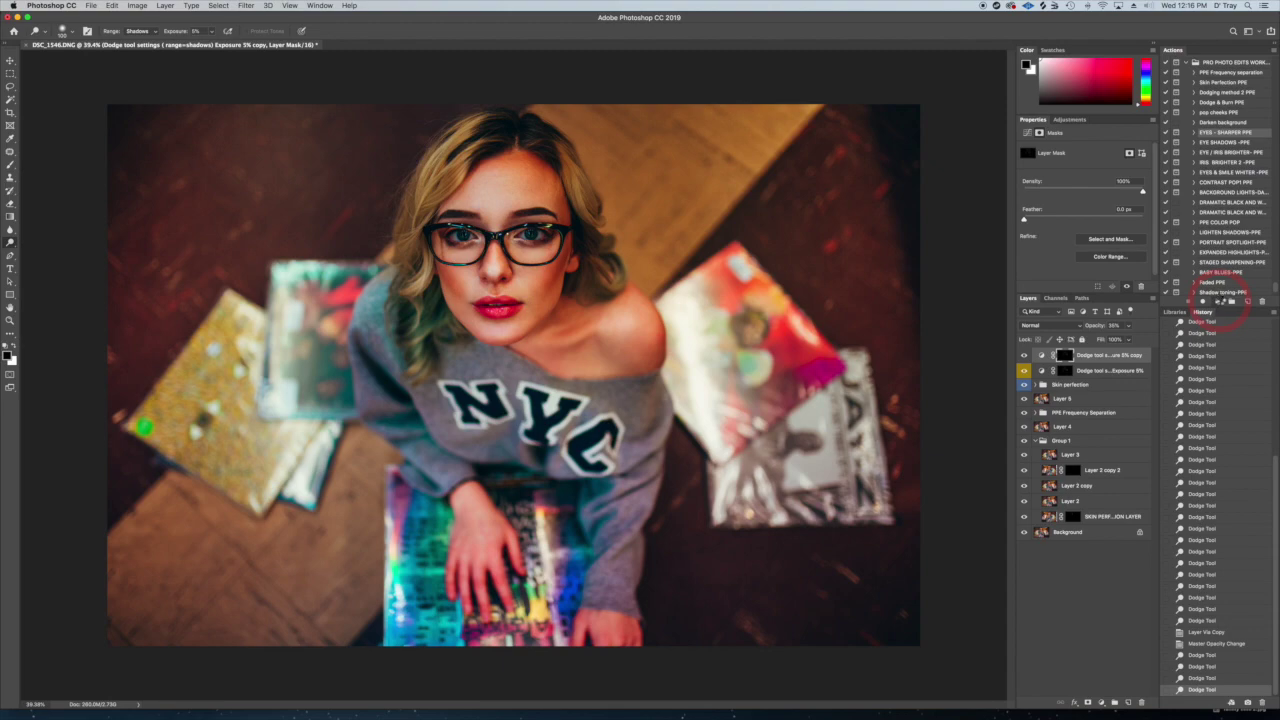
left_click(1218, 300)
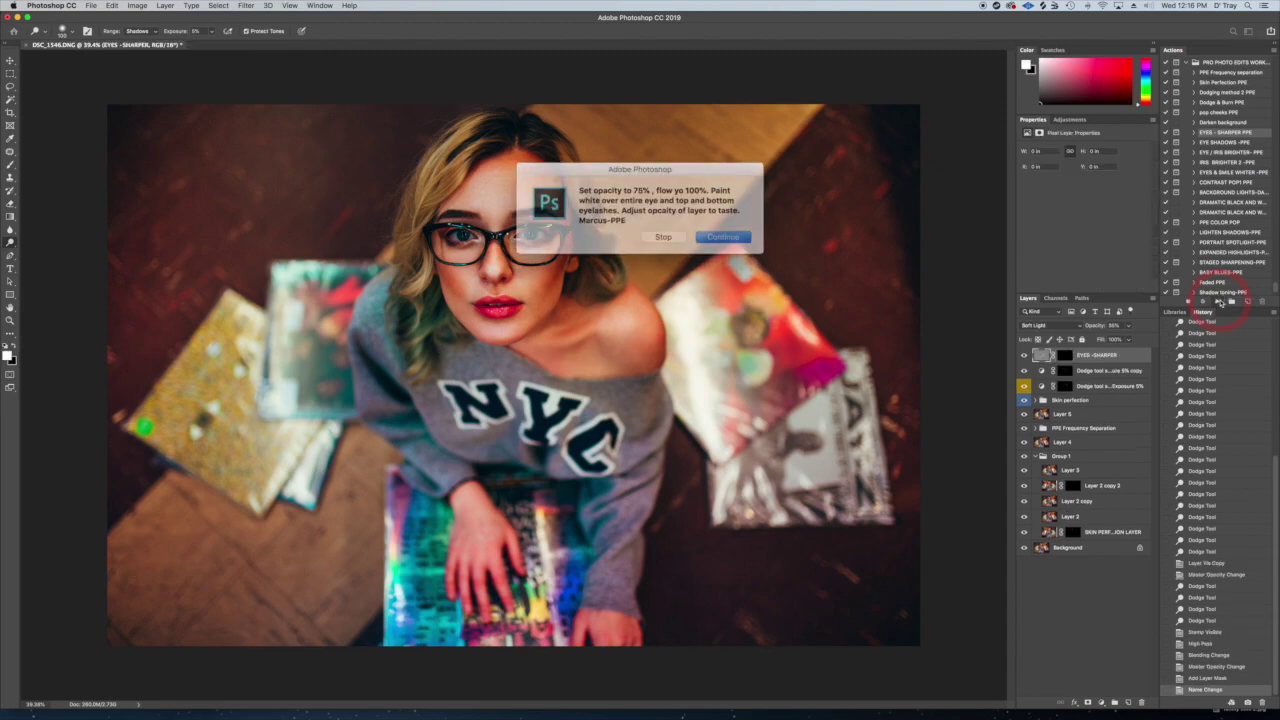
left_click(711, 233)
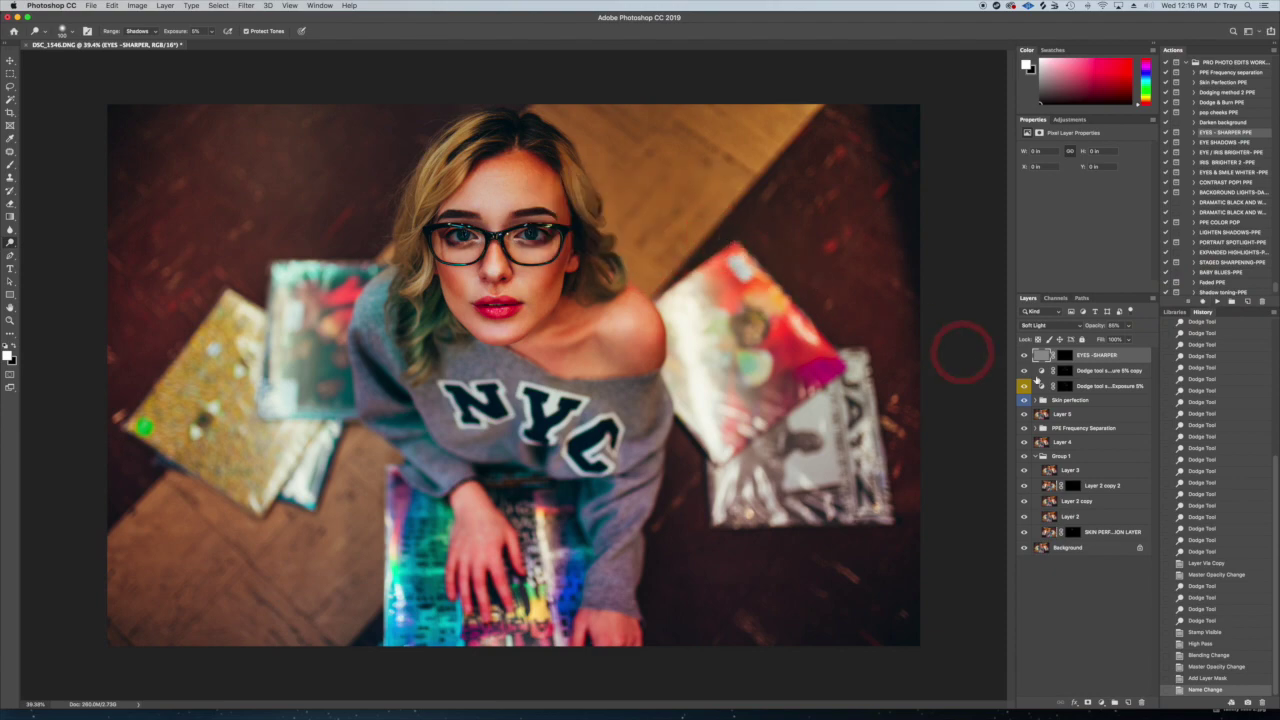
left_click(1067, 356)
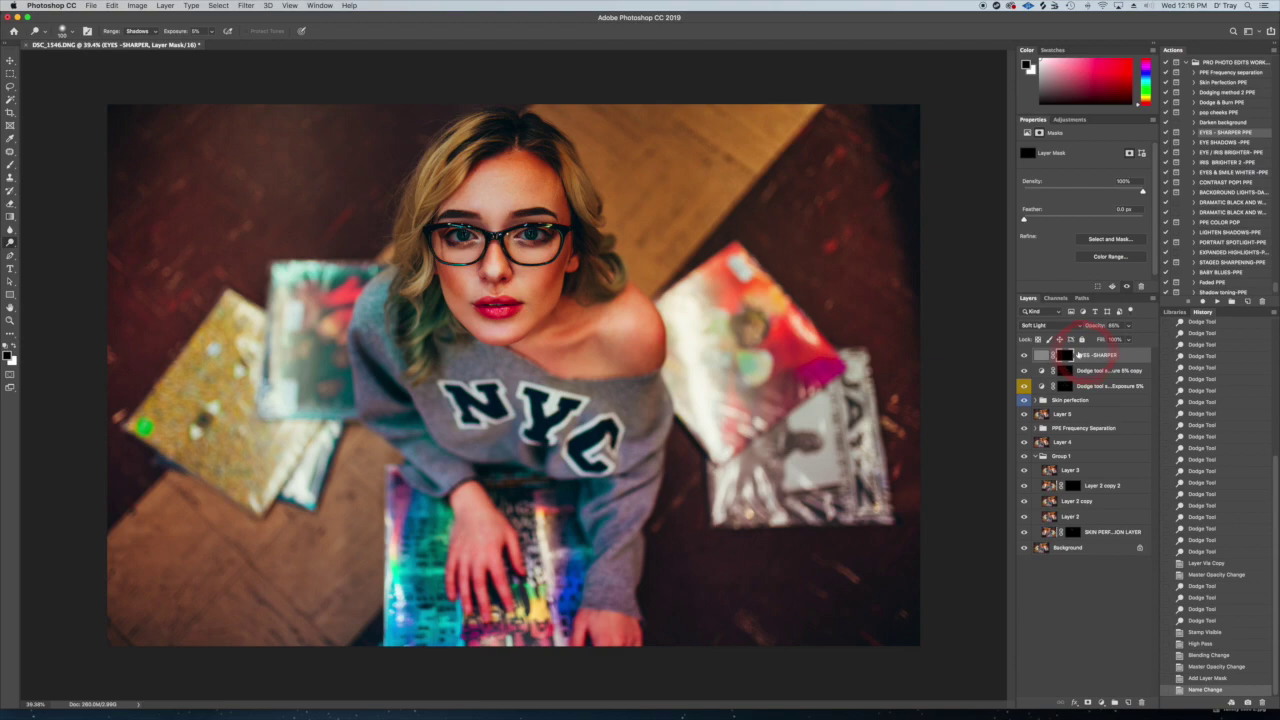
Set up the Brush tool with white as foreground color, 75% opacity and 100% flow
left_click(10, 165)
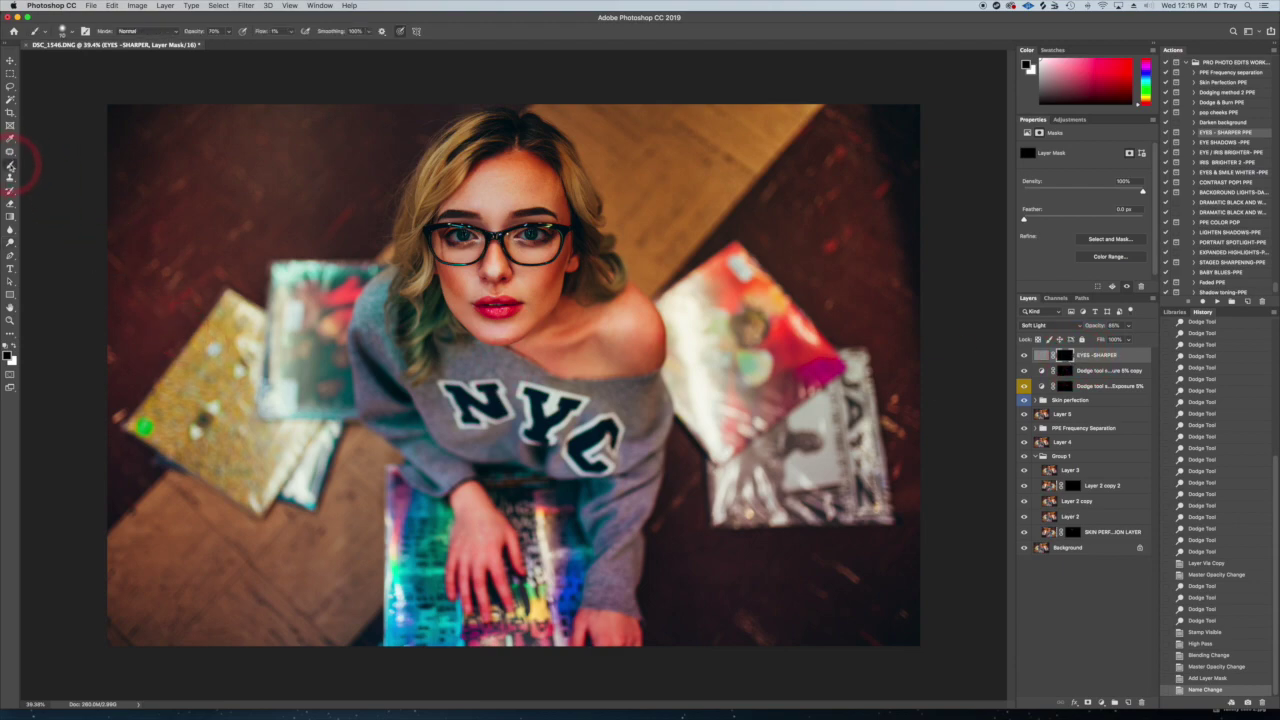
left_click(14, 346)
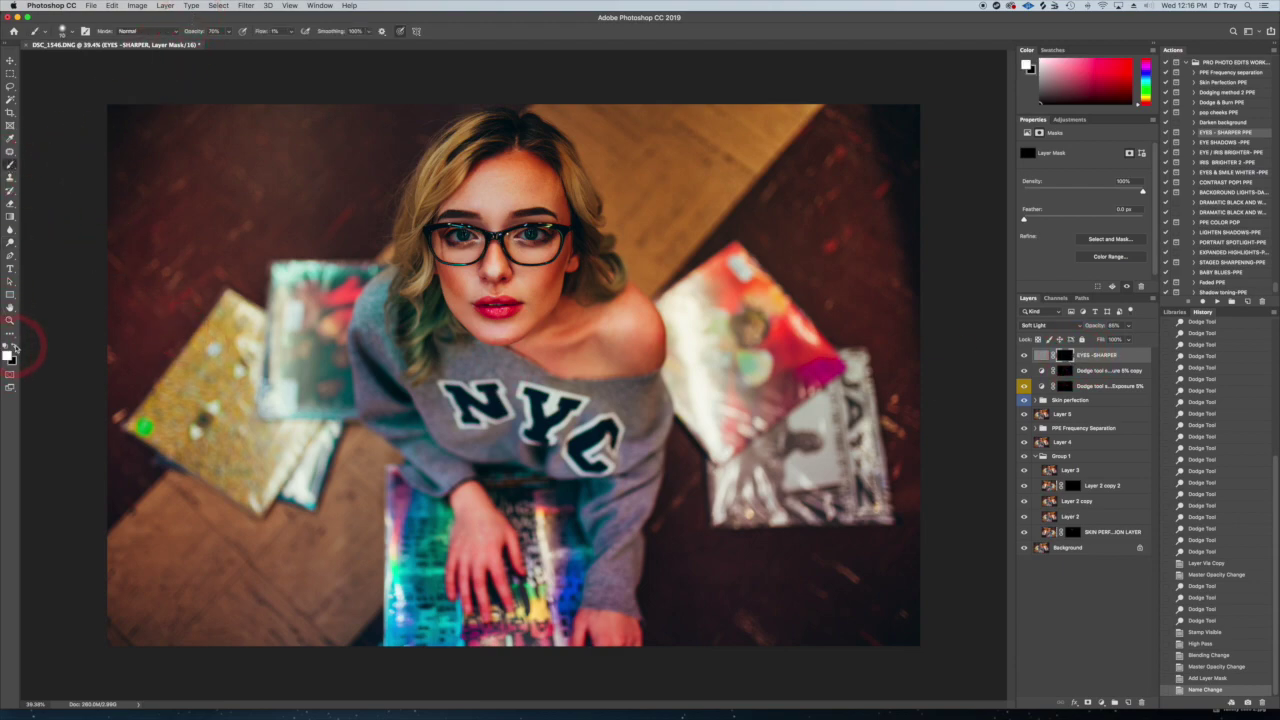
type("75")
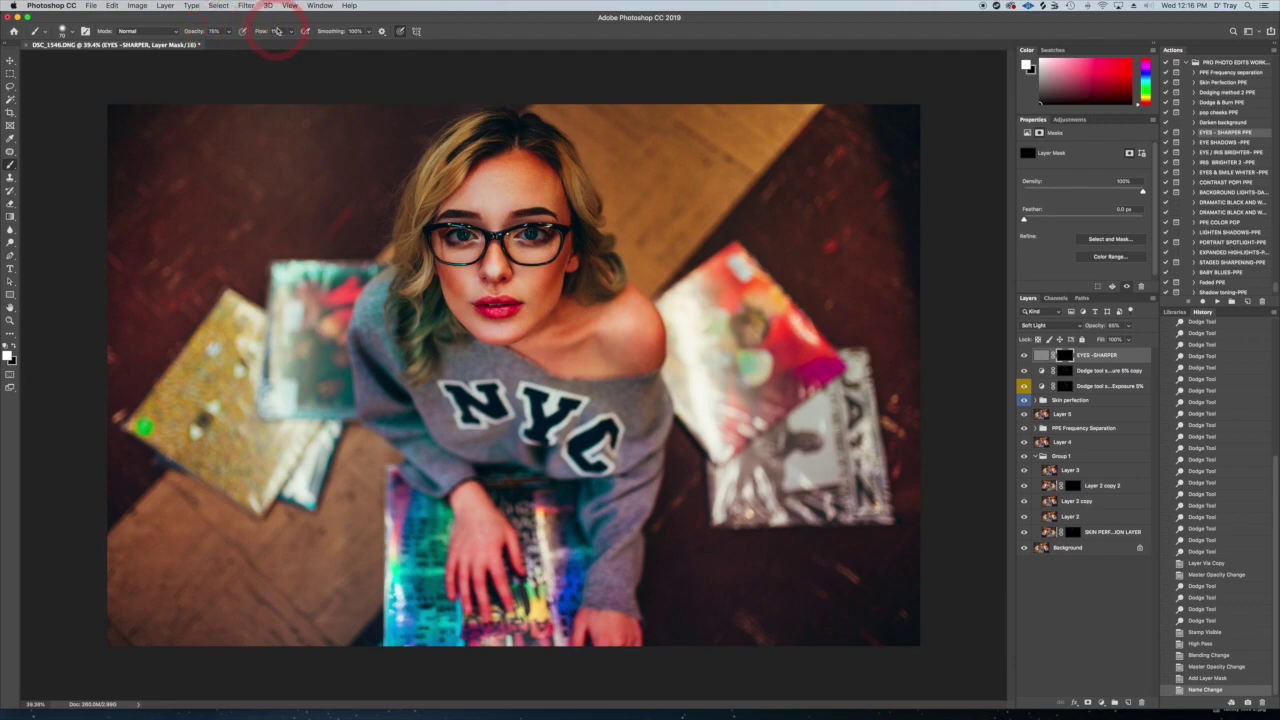
key("Return")
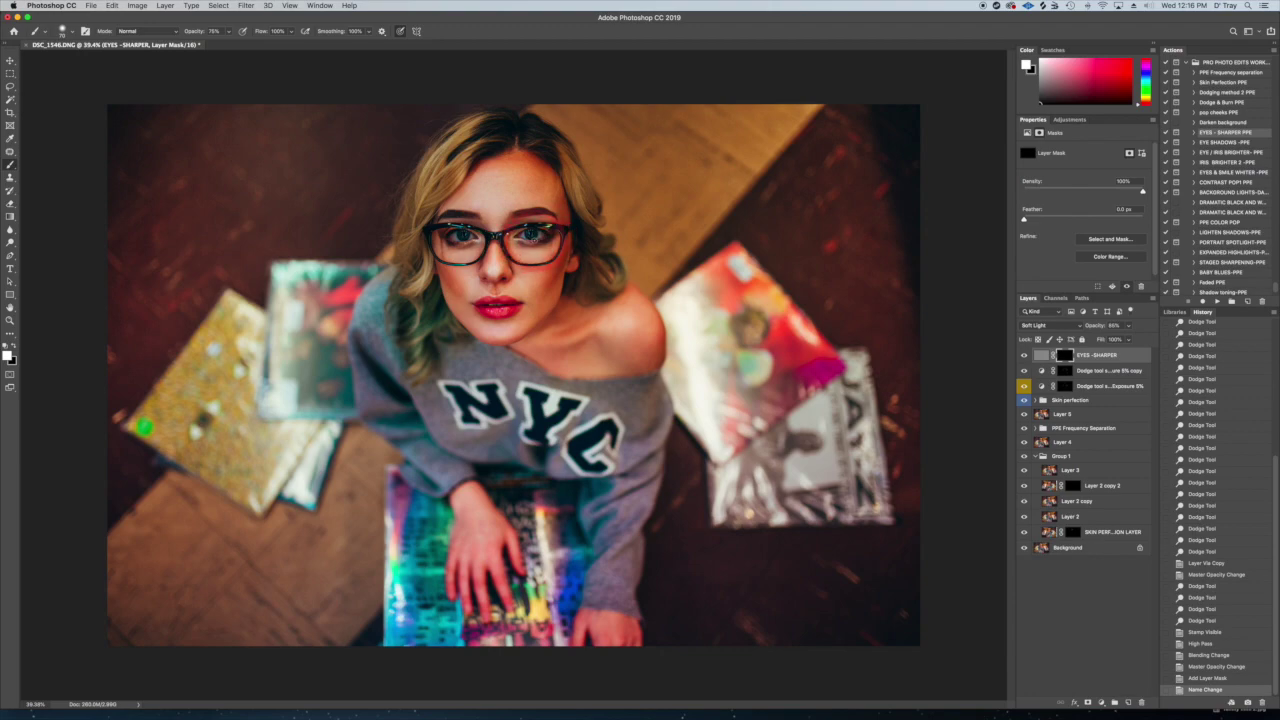
Paint white over both eyes on the EYES -SHARPER mask and compare the result with the layer hidden and shown
left_click_drag(538, 238, 526, 235)
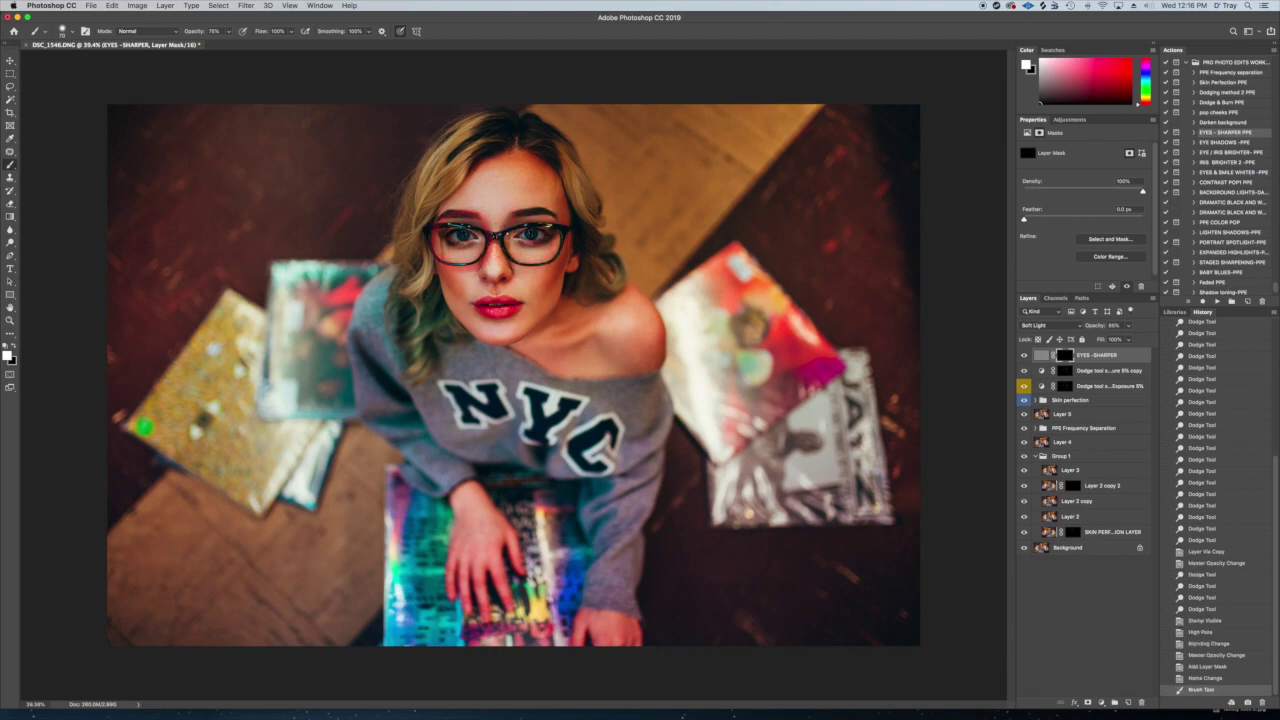
left_click_drag(456, 236, 470, 240)
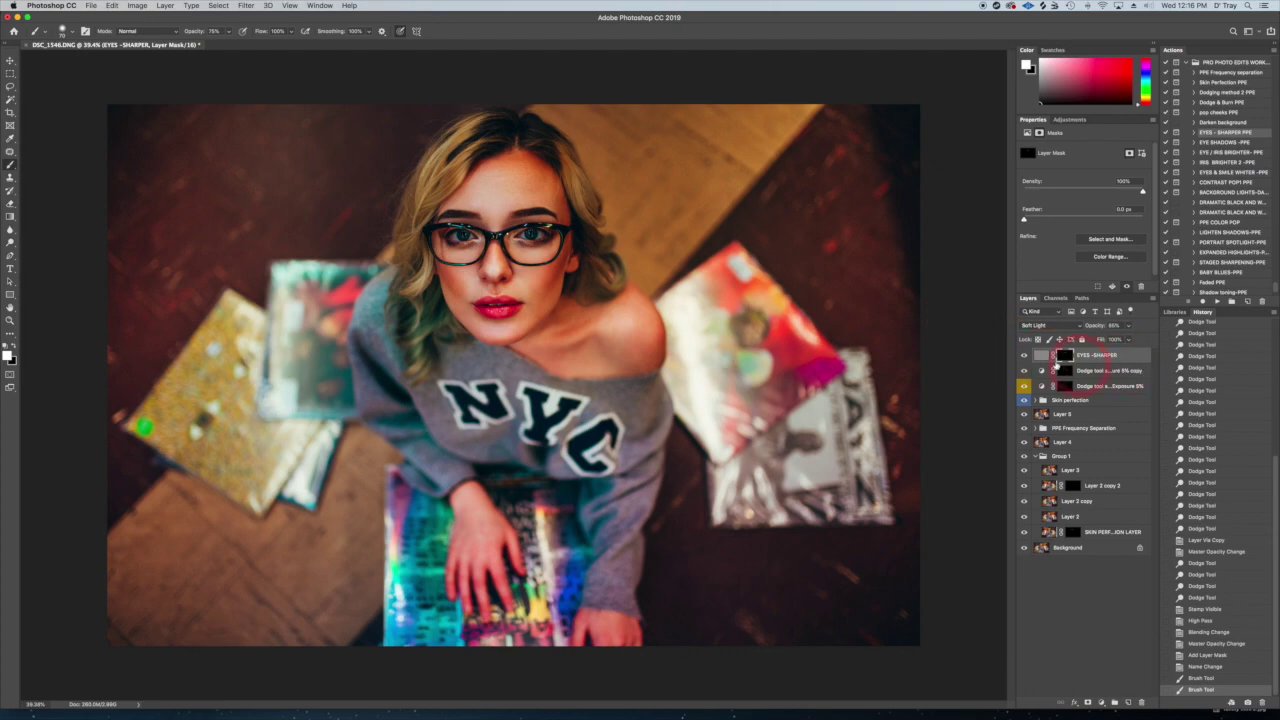
left_click(1024, 356)
left_click_drag(531, 233, 536, 235)
mouse_move(534, 235)
left_mouse_down()
mouse_move(497, 212)
mouse_move(464, 236)
left_mouse_up()
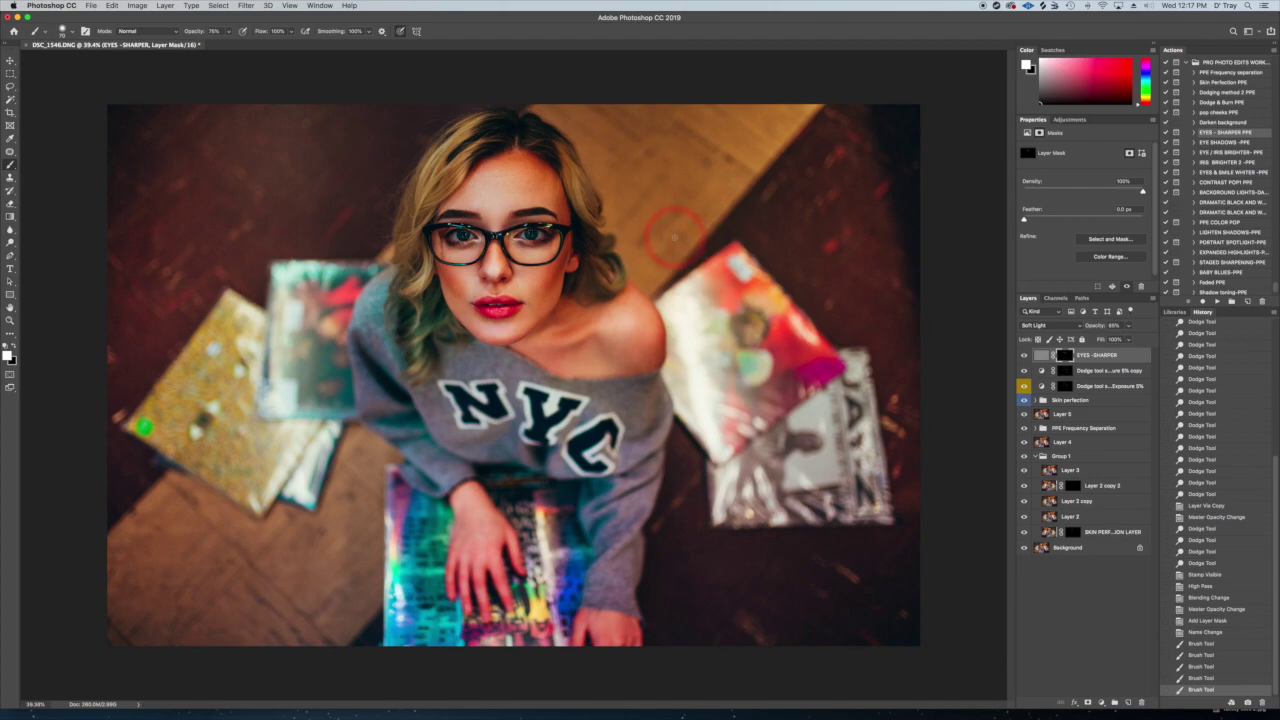
left_click(1024, 356)
left_click(1024, 356)
Run the Dodging method 2 PPE action again, continue past its Dodge tool message, and select the new Curves layer's mask
left_click(1225, 93)
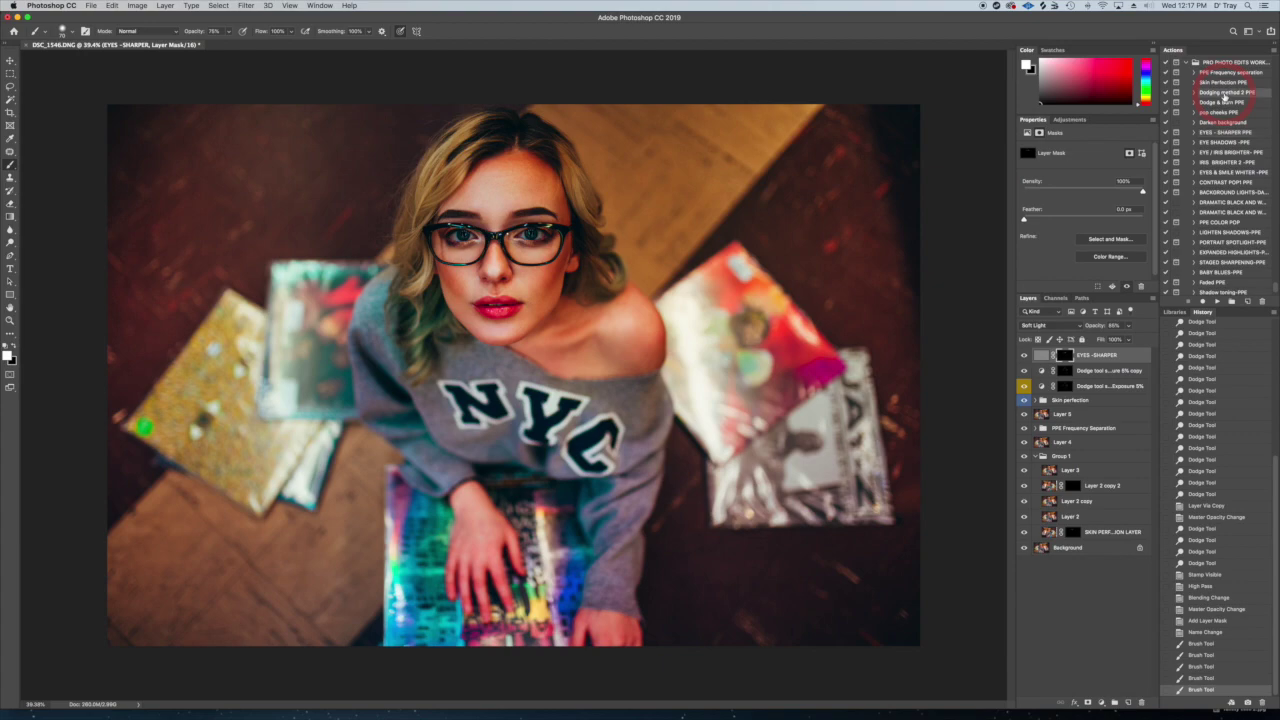
left_click(1218, 301)
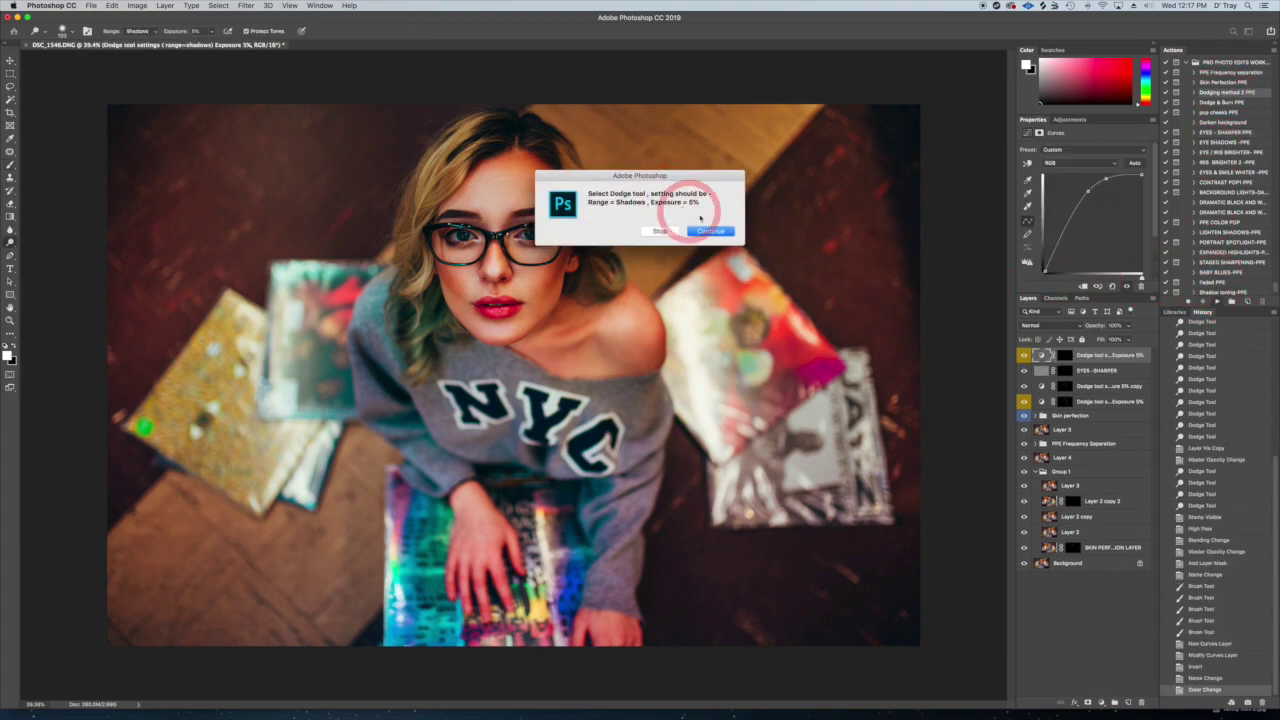
left_click(708, 229)
left_click(1065, 356)
Dodge the iris and surrounding area of the right-hand eye on the new Curves layer's mask
scroll(555, 292, "up", 5)
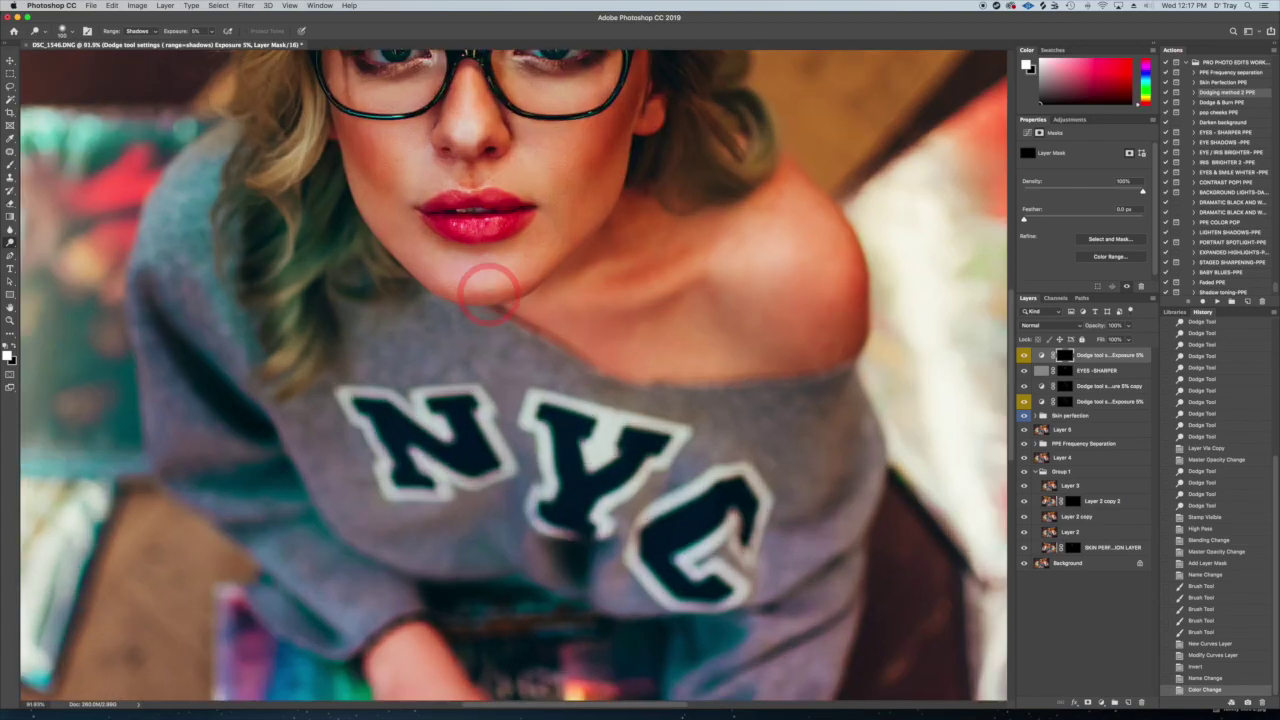
scroll(508, 268, "up", 6)
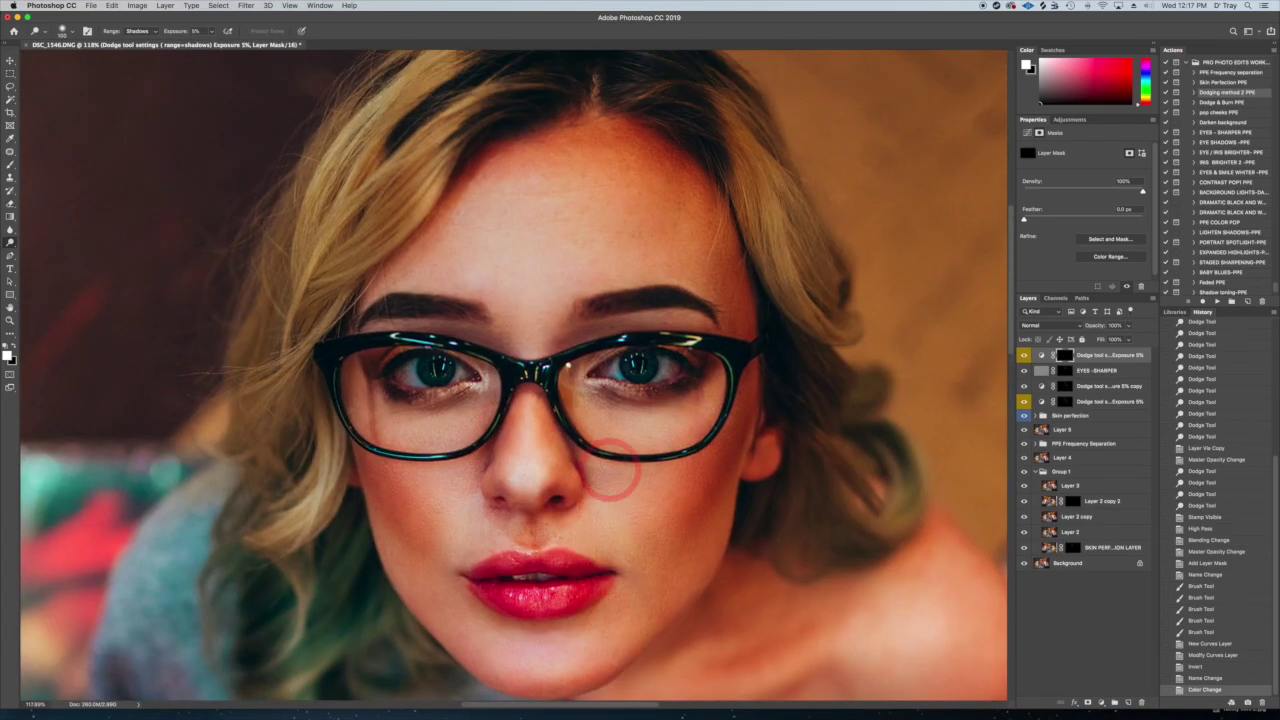
mouse_move(659, 379)
left_mouse_down()
mouse_move(630, 348)
mouse_move(640, 368)
mouse_move(628, 364)
mouse_move(626, 343)
left_mouse_up()
left_click_drag(626, 343, 637, 364)
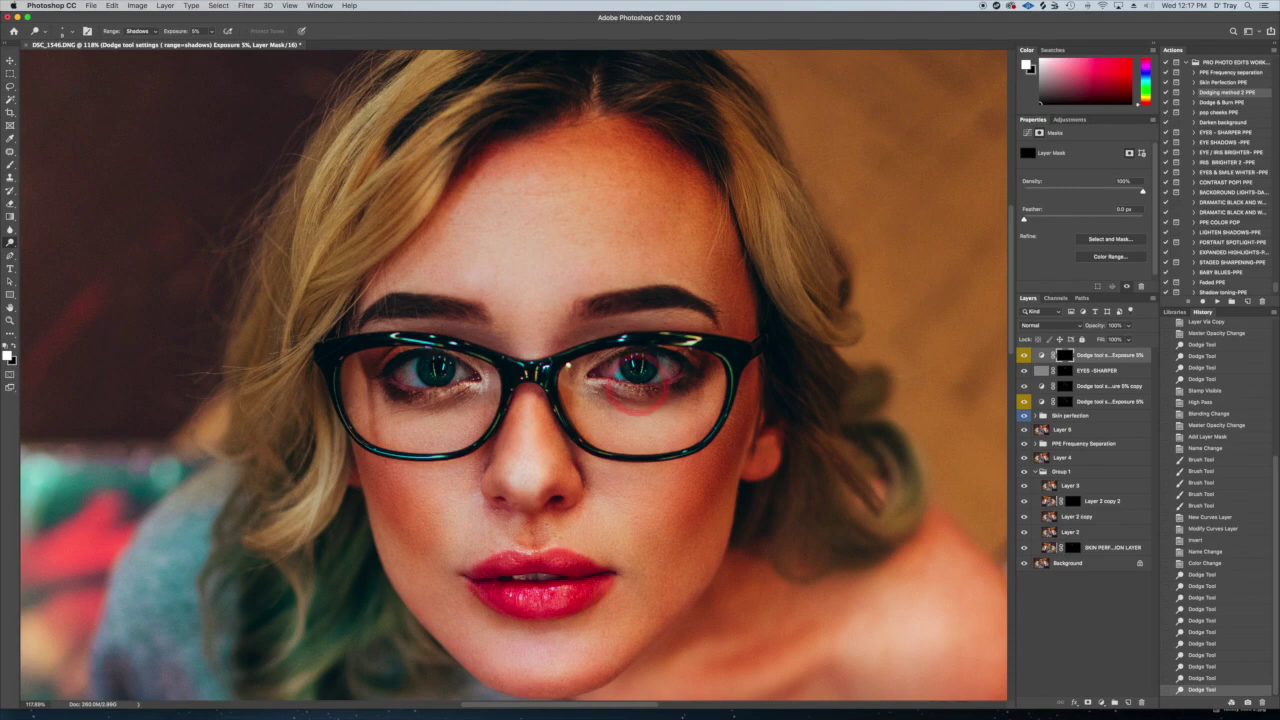
mouse_move(636, 371)
left_mouse_down()
mouse_move(676, 372)
mouse_move(636, 388)
mouse_move(650, 371)
left_mouse_up()
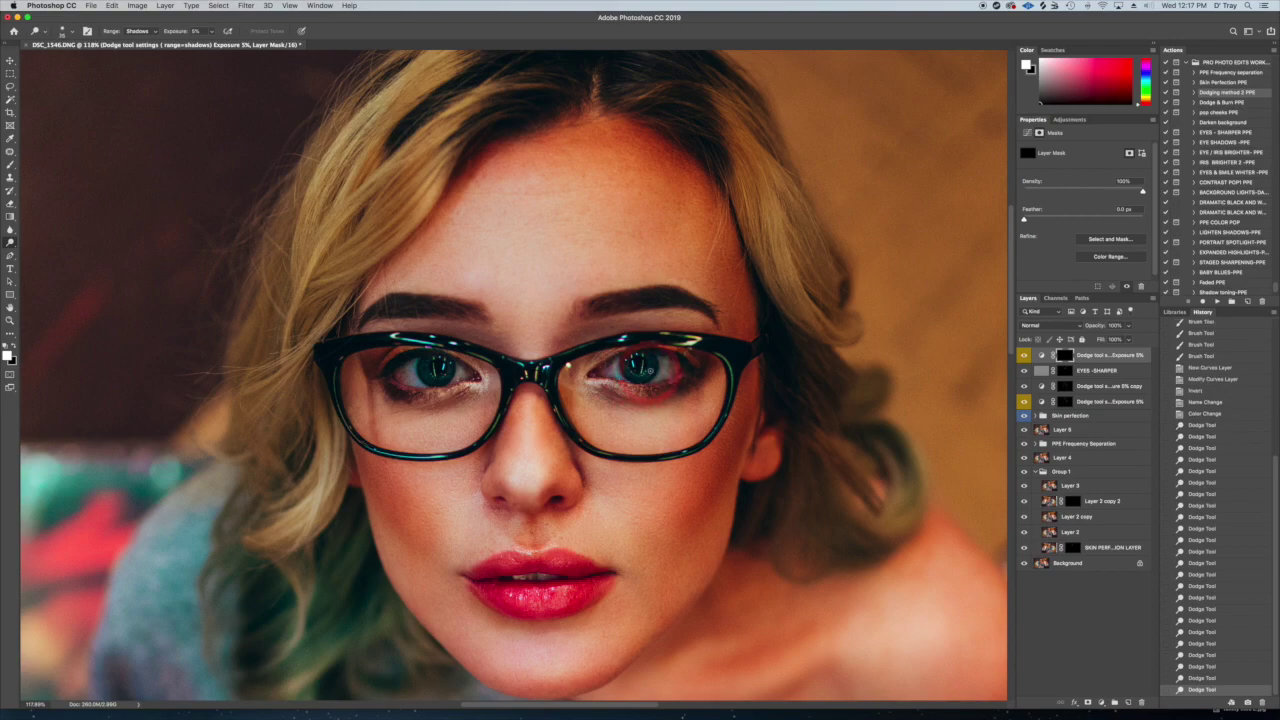
Dodge the iris and surrounding area of the left-hand eye on the same mask
left_click_drag(444, 366, 434, 368)
mouse_move(436, 367)
left_mouse_down()
mouse_move(404, 362)
mouse_move(470, 346)
left_mouse_up()
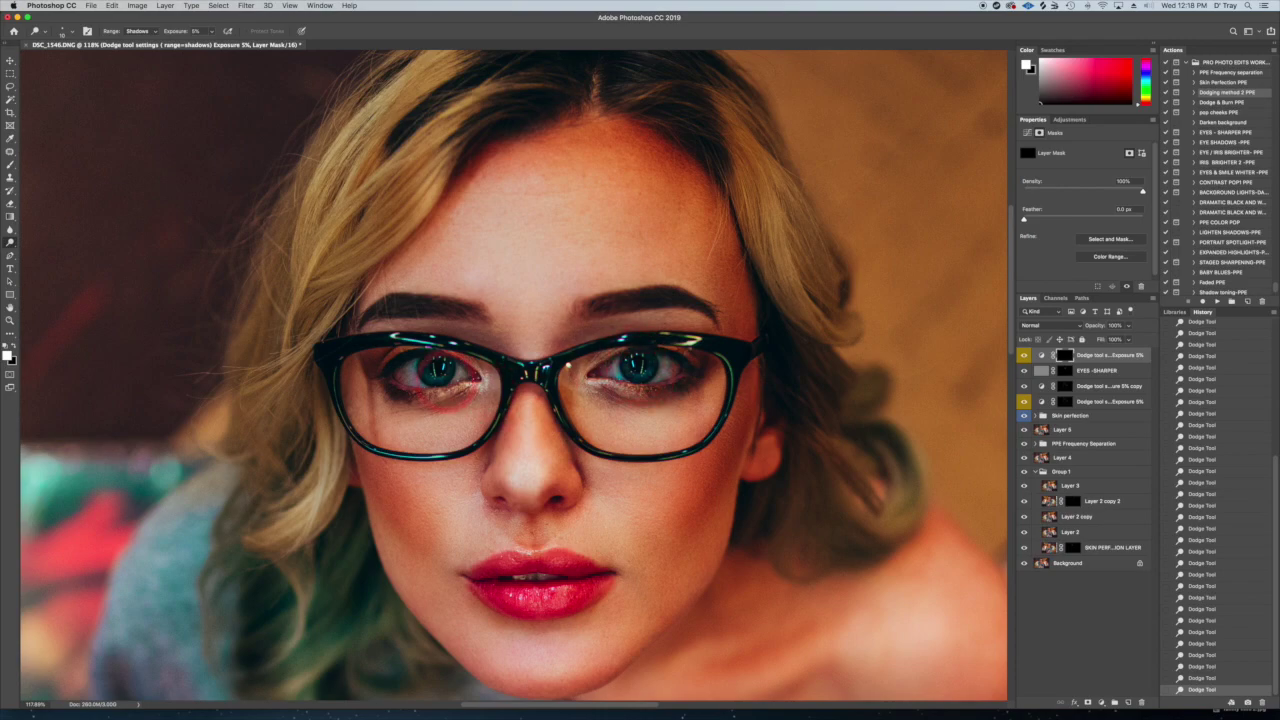
left_click(990, 462)
Compare the eyes with and without the top Dodge Curves layer and undo the last Dodge stroke
left_click(1023, 355)
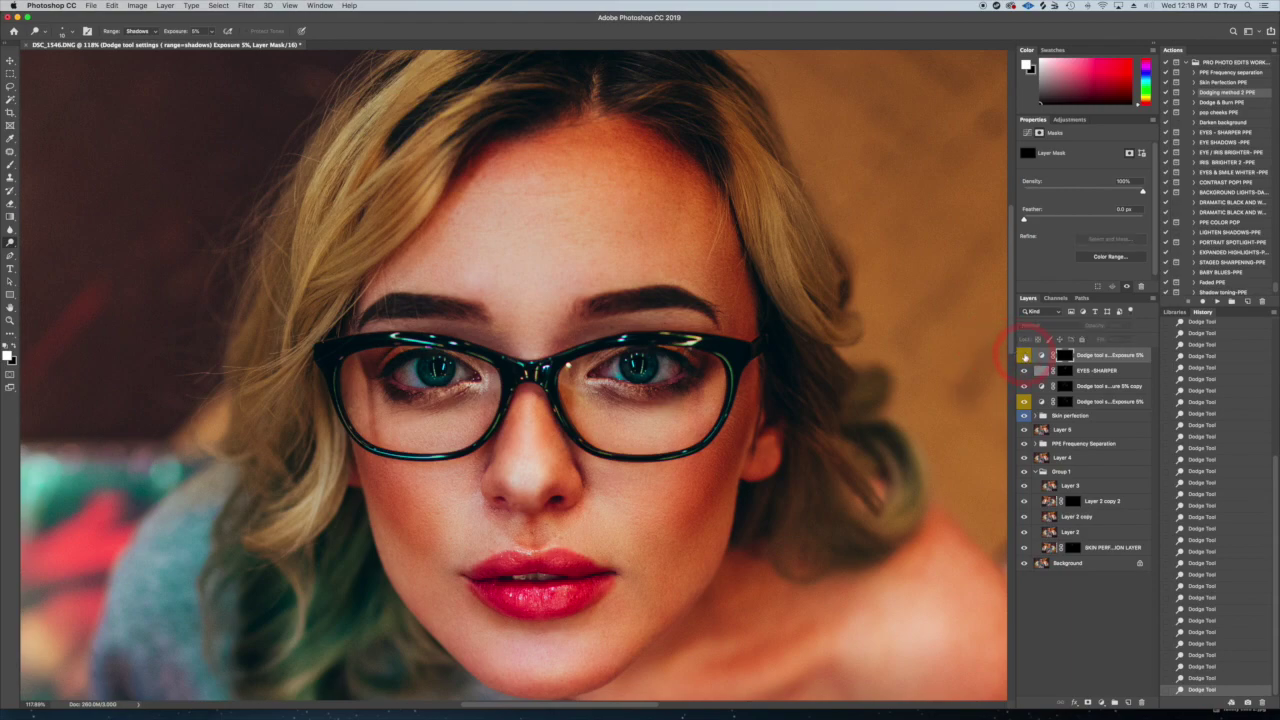
left_click(1024, 355)
left_click(1024, 355)
left_click(1024, 355)
left_click(1024, 355)
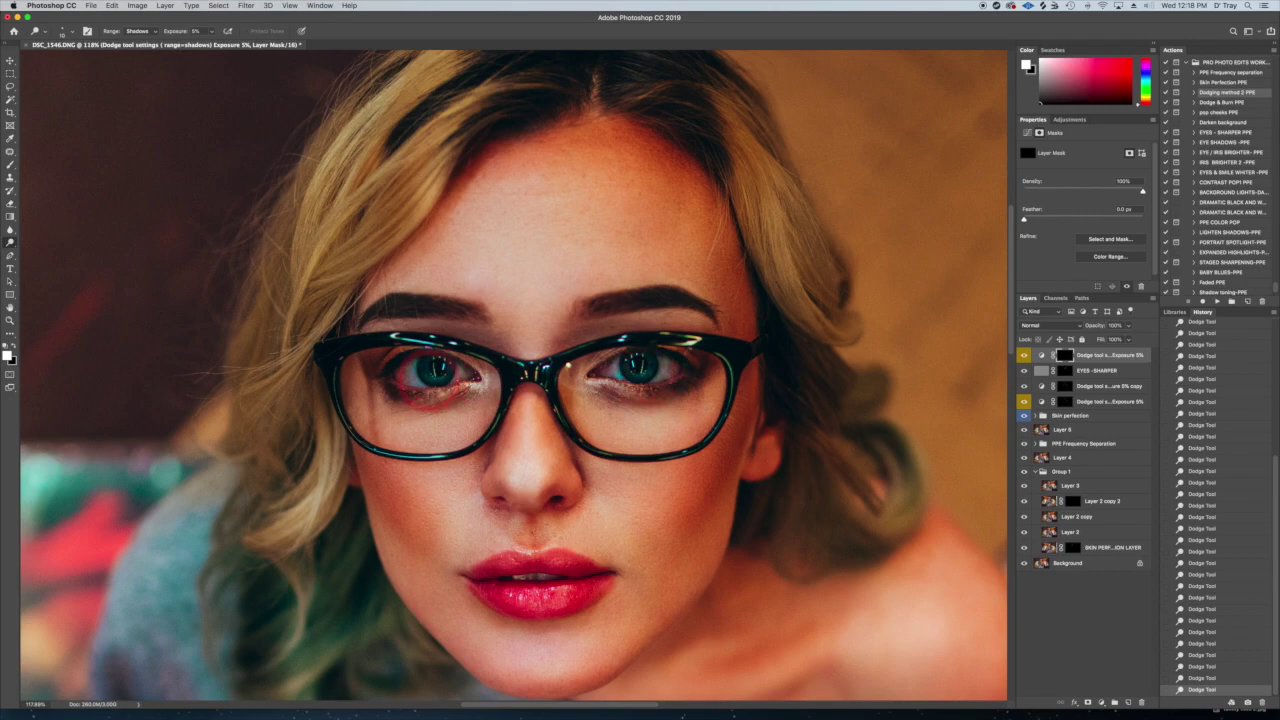
key("super+z")
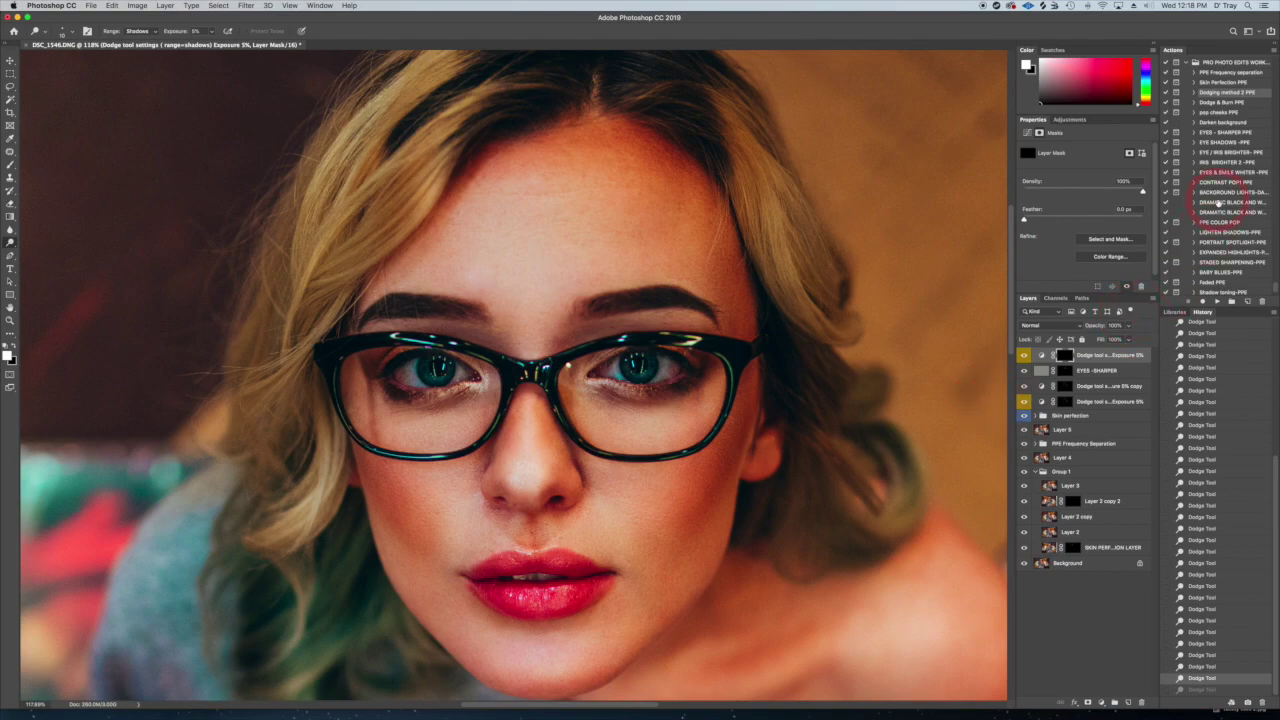
Run the EYE SHADOWS -PPE action, continue past its message, and select the mask of the new EYELINER -PUPILS layer
left_click(1220, 143)
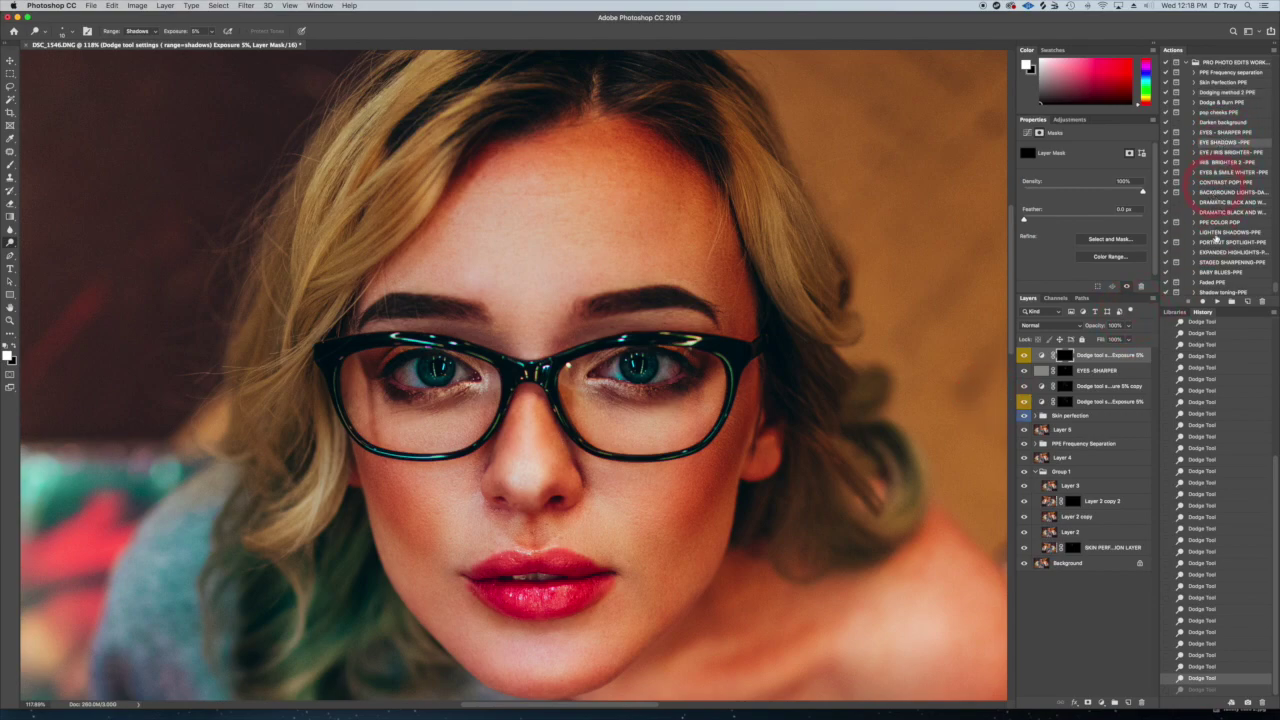
left_click(1217, 302)
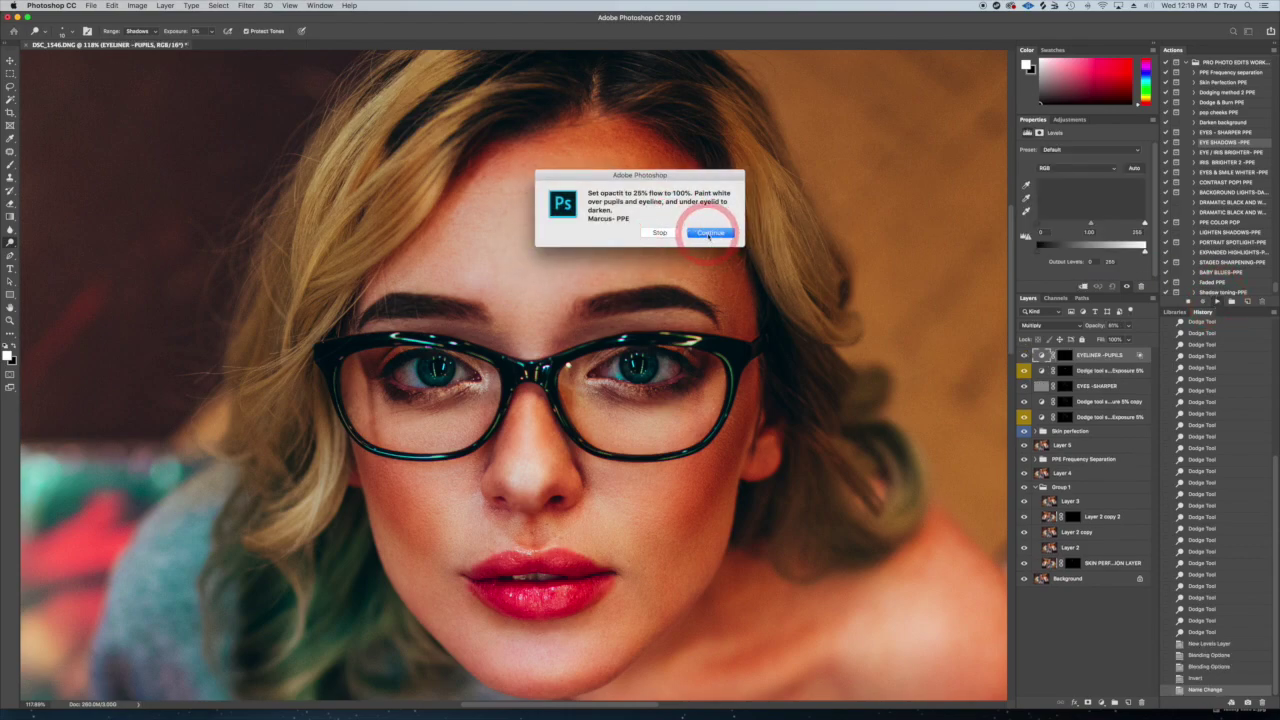
left_click(709, 233)
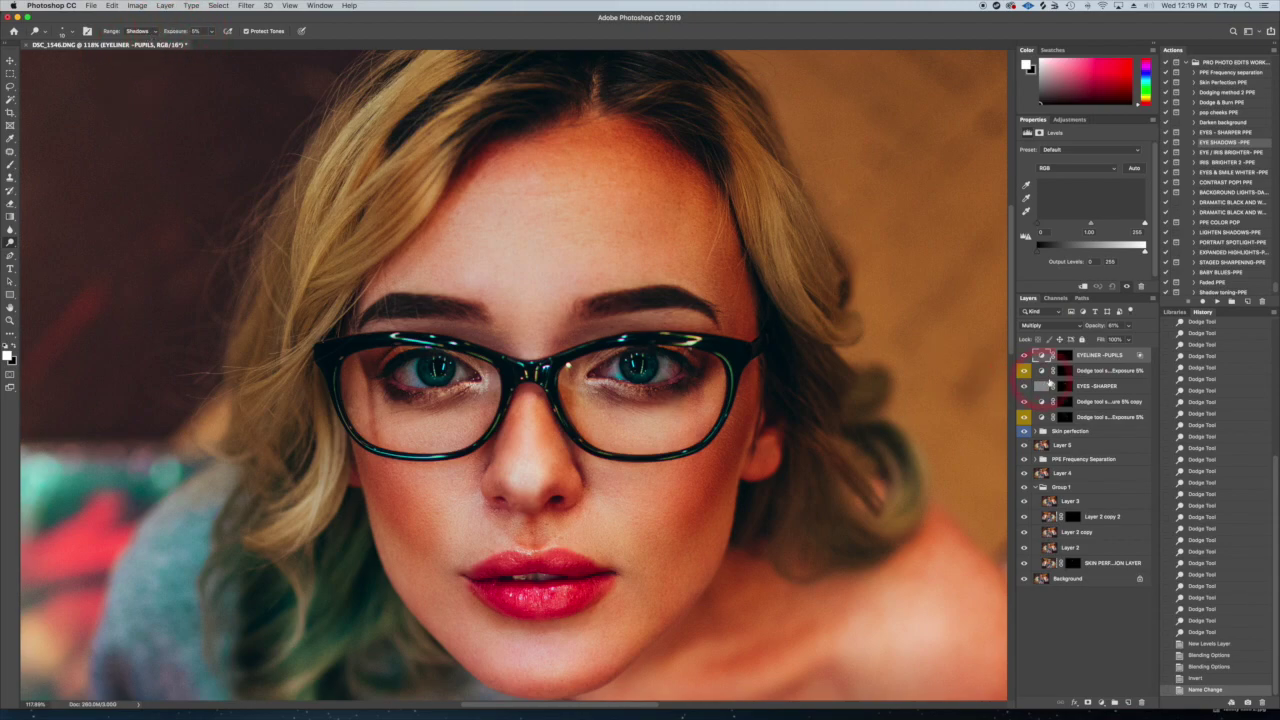
left_click(1066, 356)
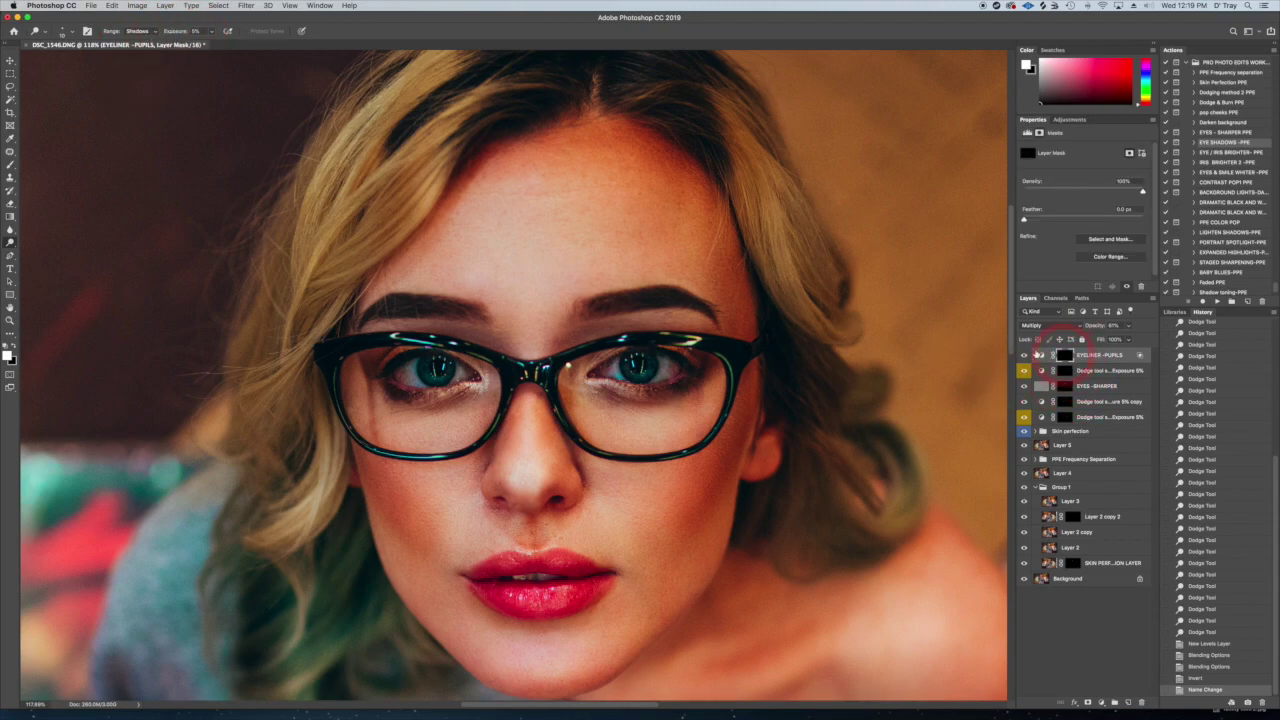
Paint white under both eyes on the EYELINER -PUPILS mask with the Brush at 25% opacity
left_click(10, 164)
left_click(216, 31)
left_click(216, 31)
type("10")
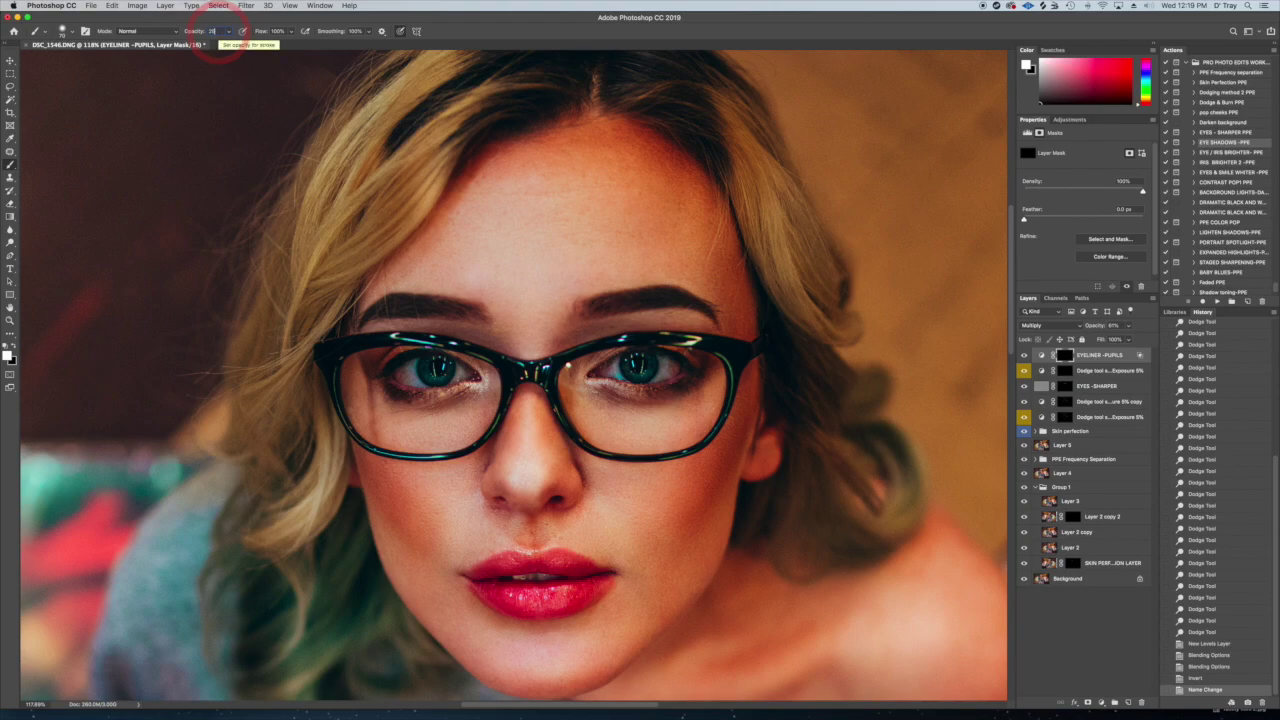
left_click_drag(640, 380, 678, 381)
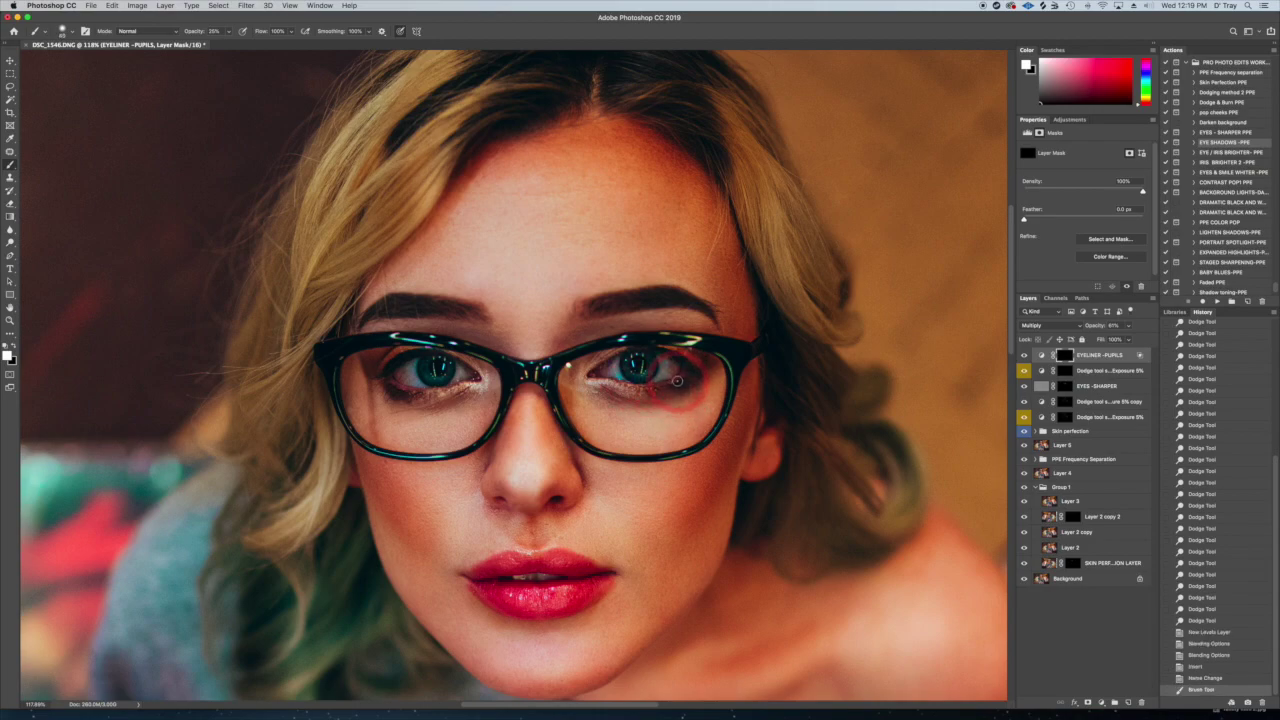
key("super+z")
left_click_drag(681, 378, 676, 387)
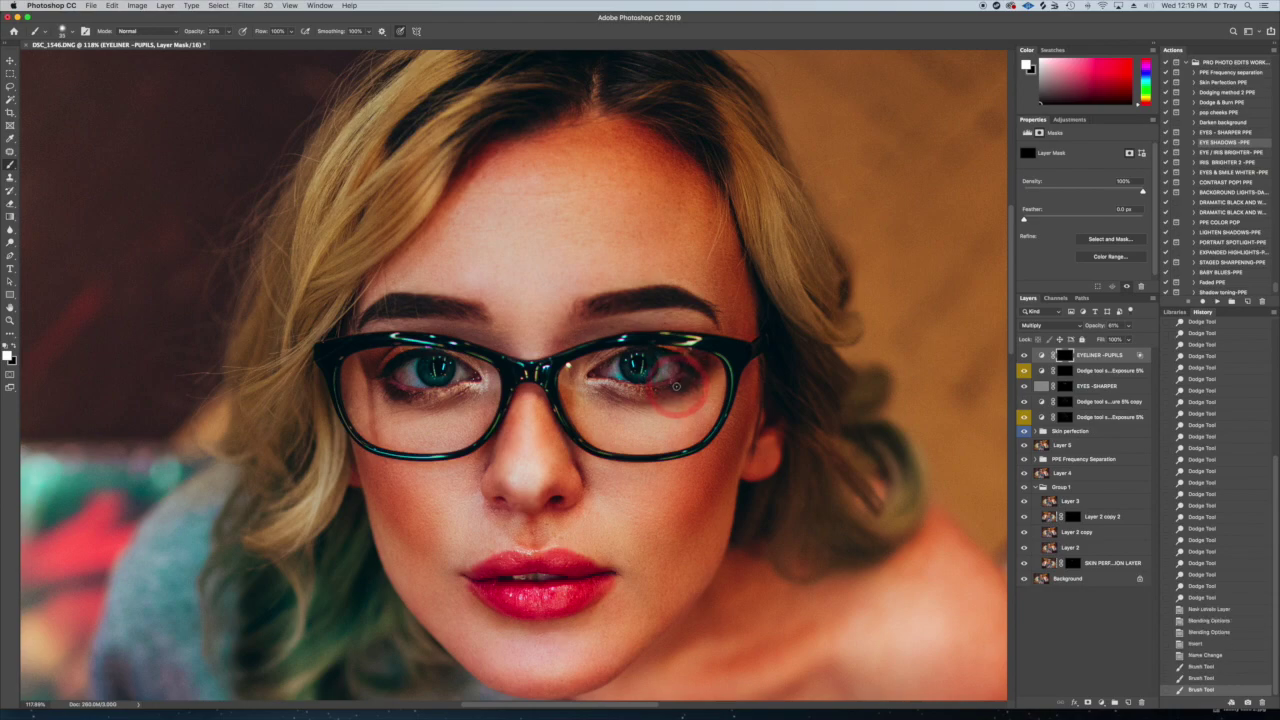
left_click_drag(440, 386, 444, 394)
mouse_move(462, 391)
left_mouse_down()
mouse_move(402, 393)
mouse_move(461, 394)
left_mouse_up()
Paint the pupils, irises and eyelines of both eyes on the EYELINER -PUPILS mask with a smaller brush
key("bracketleft")
key("bracketleft")
key("bracketleft")
key("bracketleft")
key("bracketleft")
key("bracketleft")
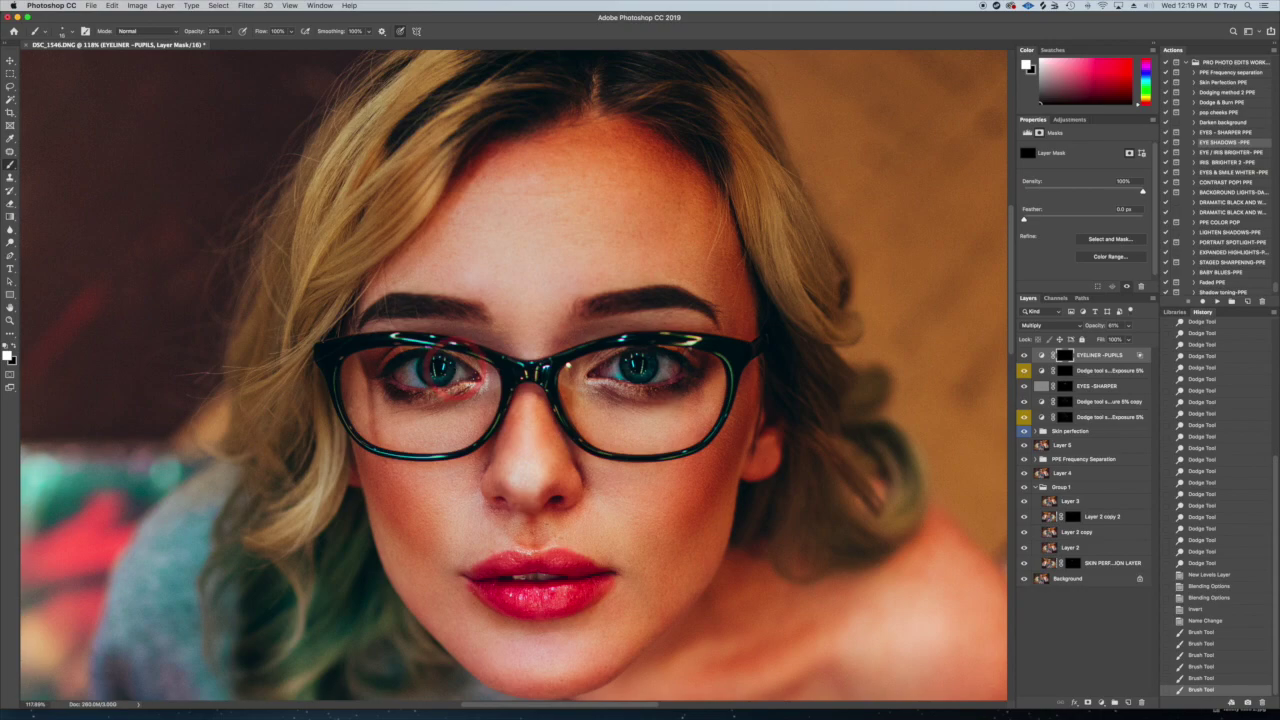
left_click_drag(423, 379, 431, 366)
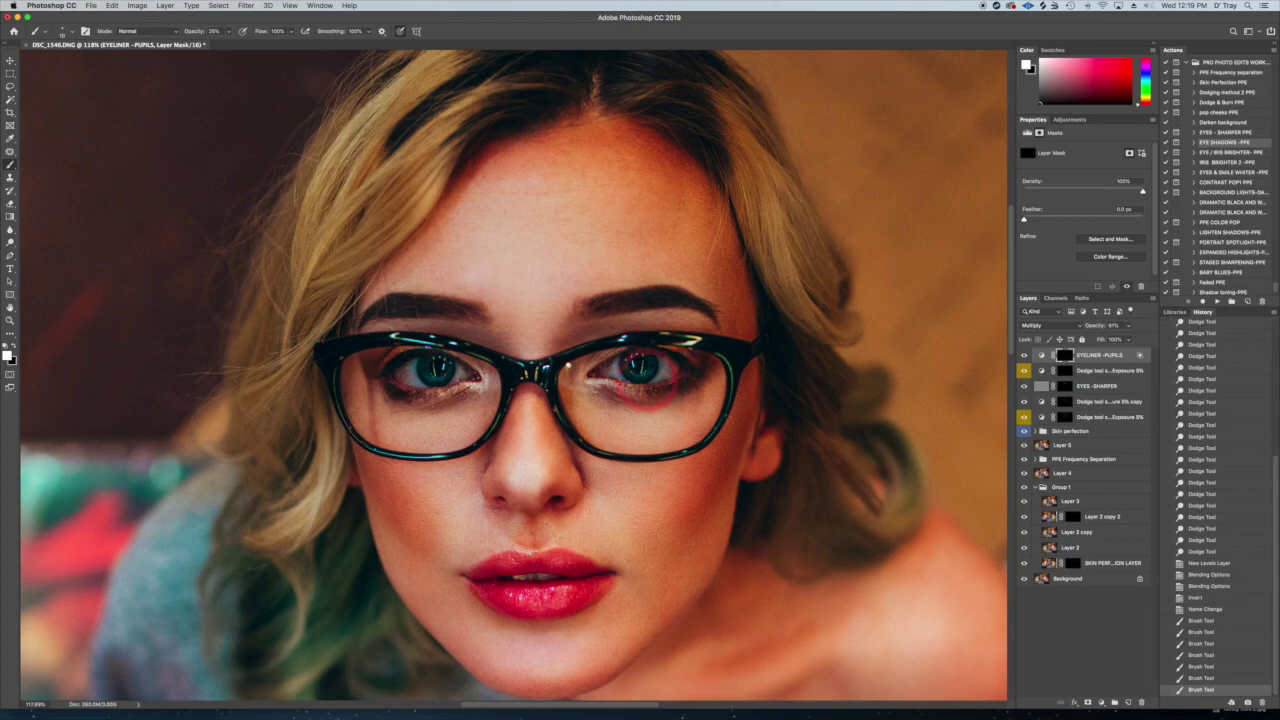
left_click_drag(621, 367, 645, 361)
left_click(437, 367)
mouse_move(437, 352)
left_mouse_down()
mouse_move(470, 352)
mouse_move(443, 384)
mouse_move(474, 382)
mouse_move(461, 384)
left_mouse_up()
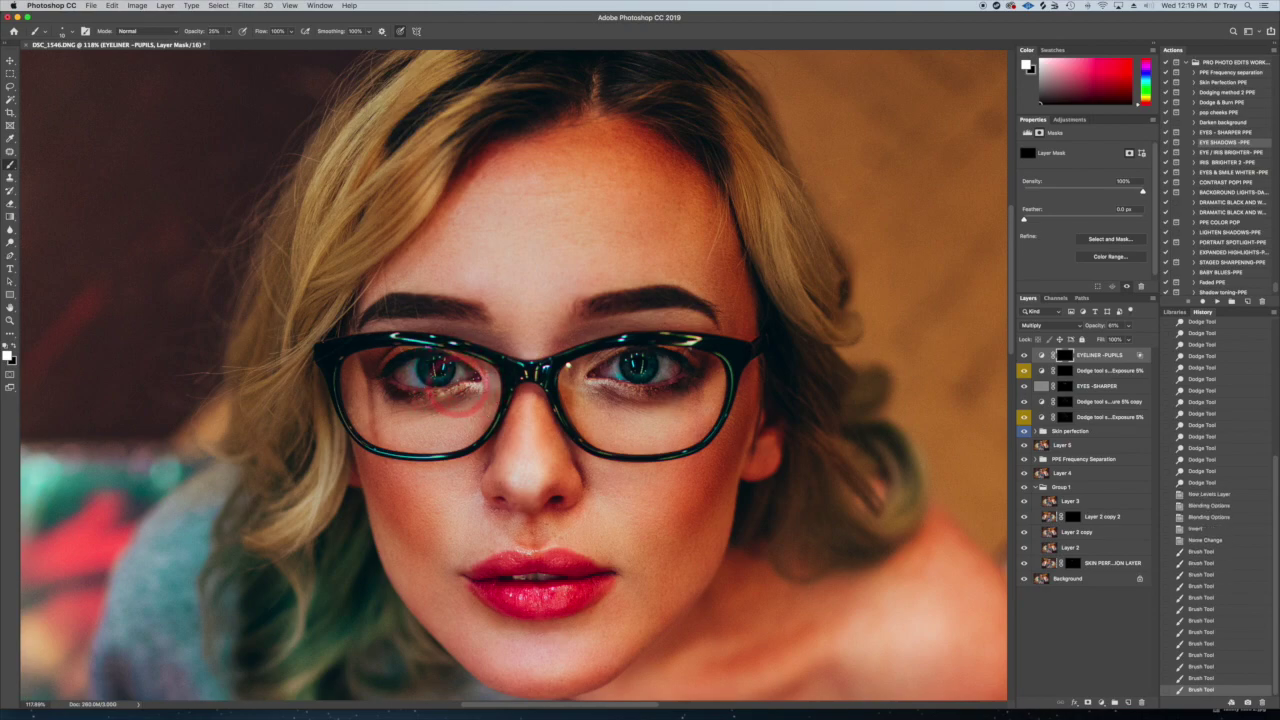
Compare the eyes with and without the EYELINER -PUPILS layer
left_click(1024, 356)
left_click(1024, 356)
left_click(1024, 356)
left_click(1024, 356)
left_click(1024, 356)
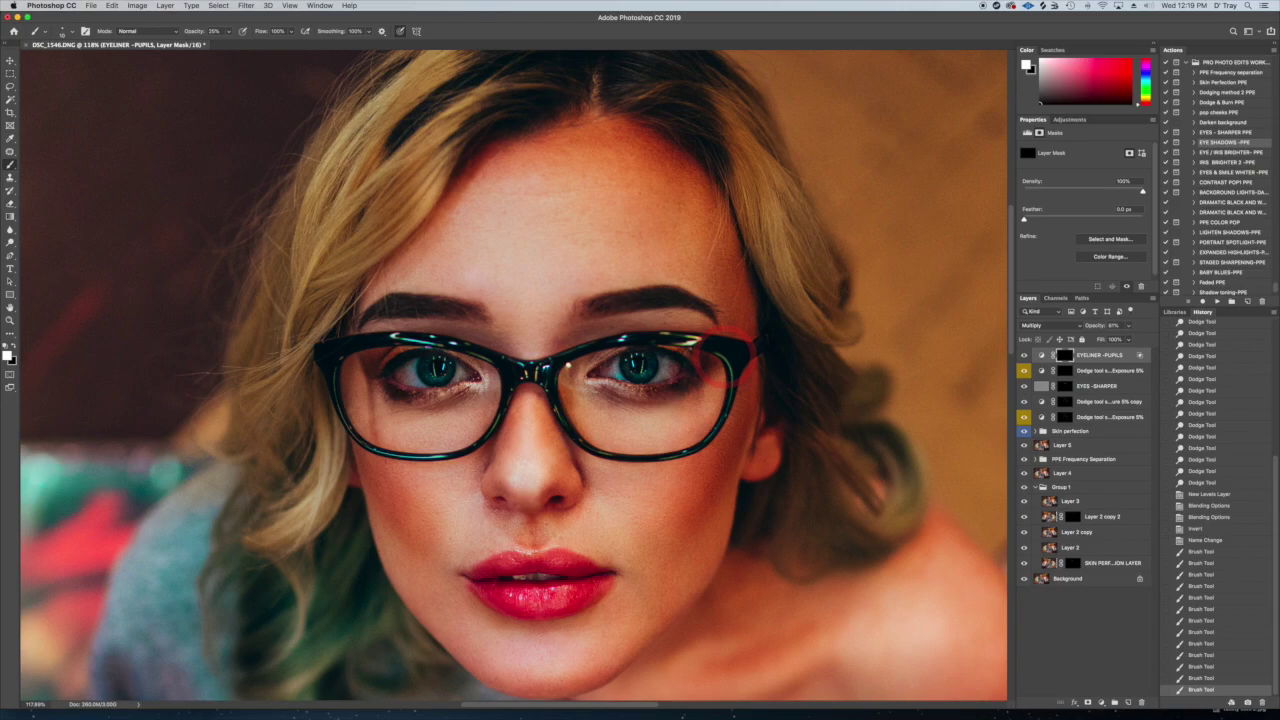
key("super+minus")
key("super+minus")
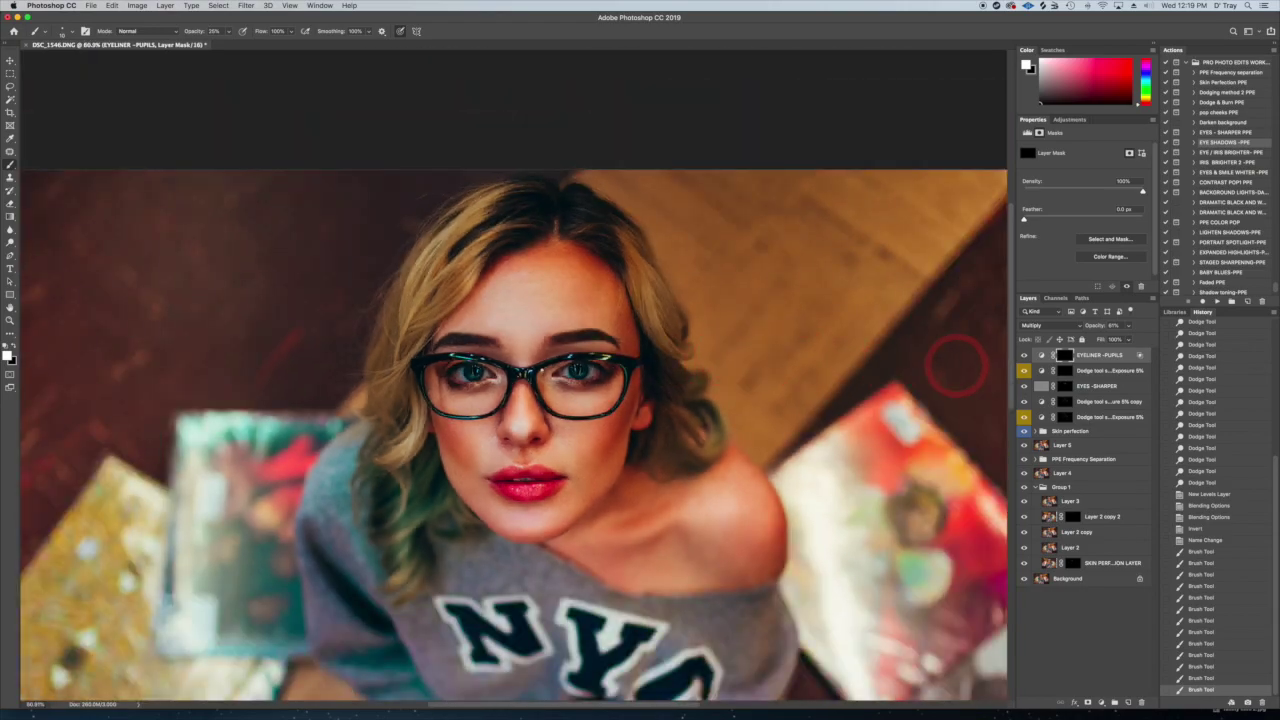
Run the EYES & SMILE WHITER -PPE action, continue past its message, and set the brush opacity to 100%
left_click(1225, 173)
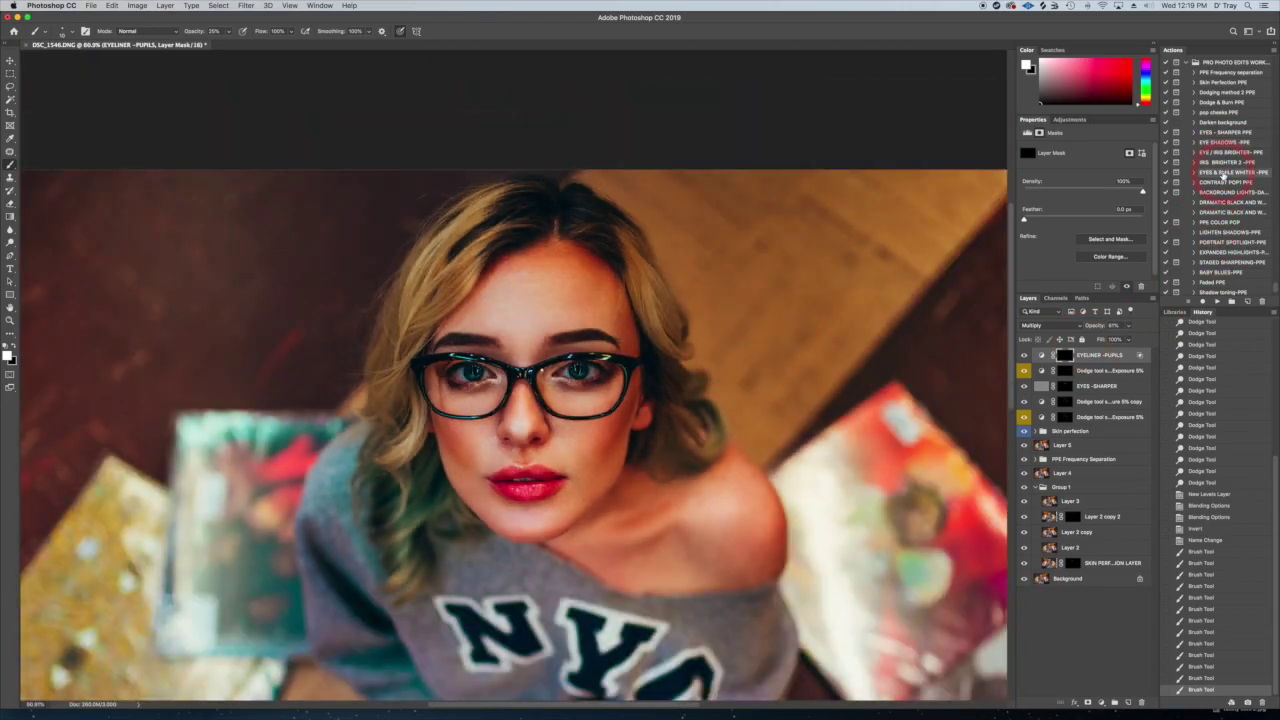
left_click(1219, 301)
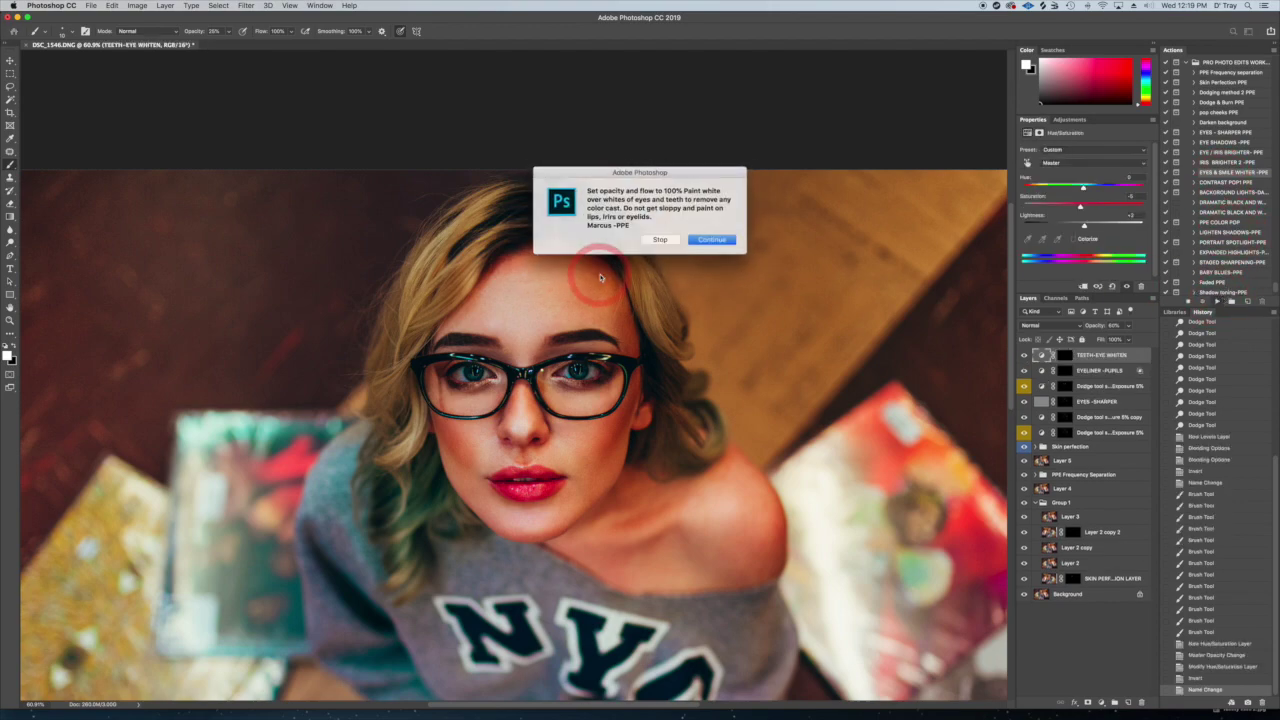
left_click(711, 240)
left_click(287, 340)
left_click(213, 31)
type("1")
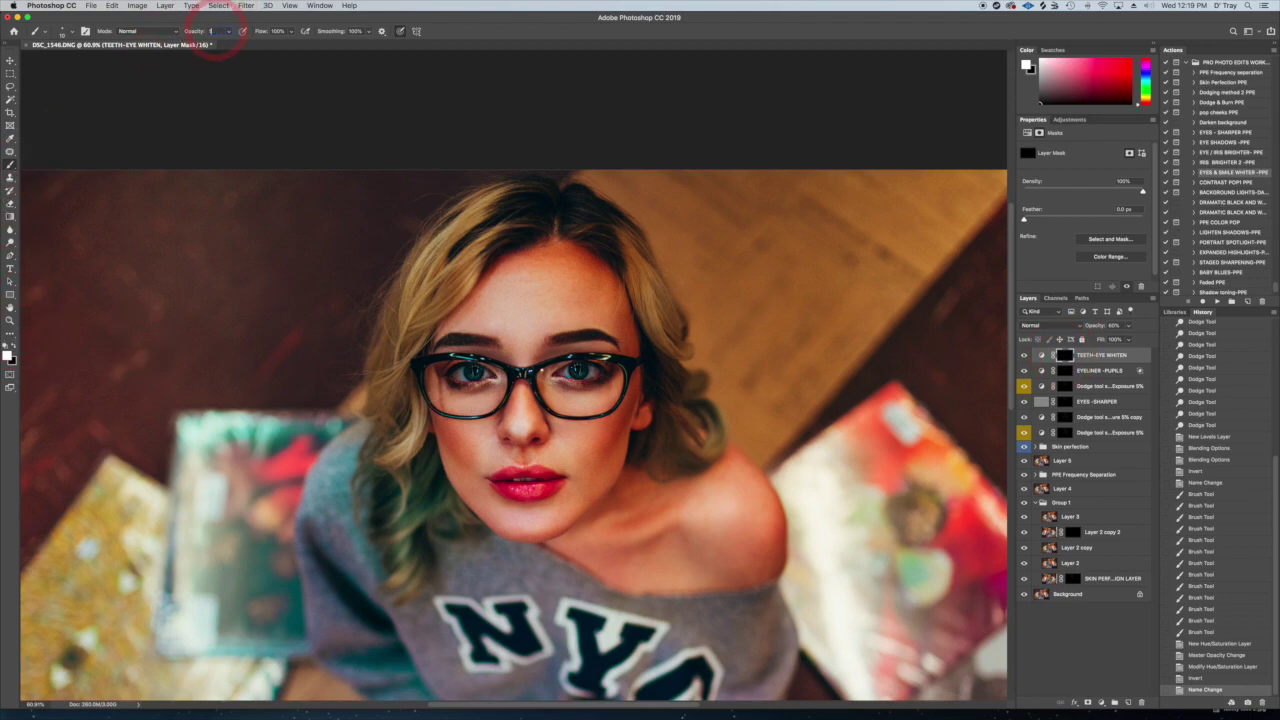
type("00")
key("Return")
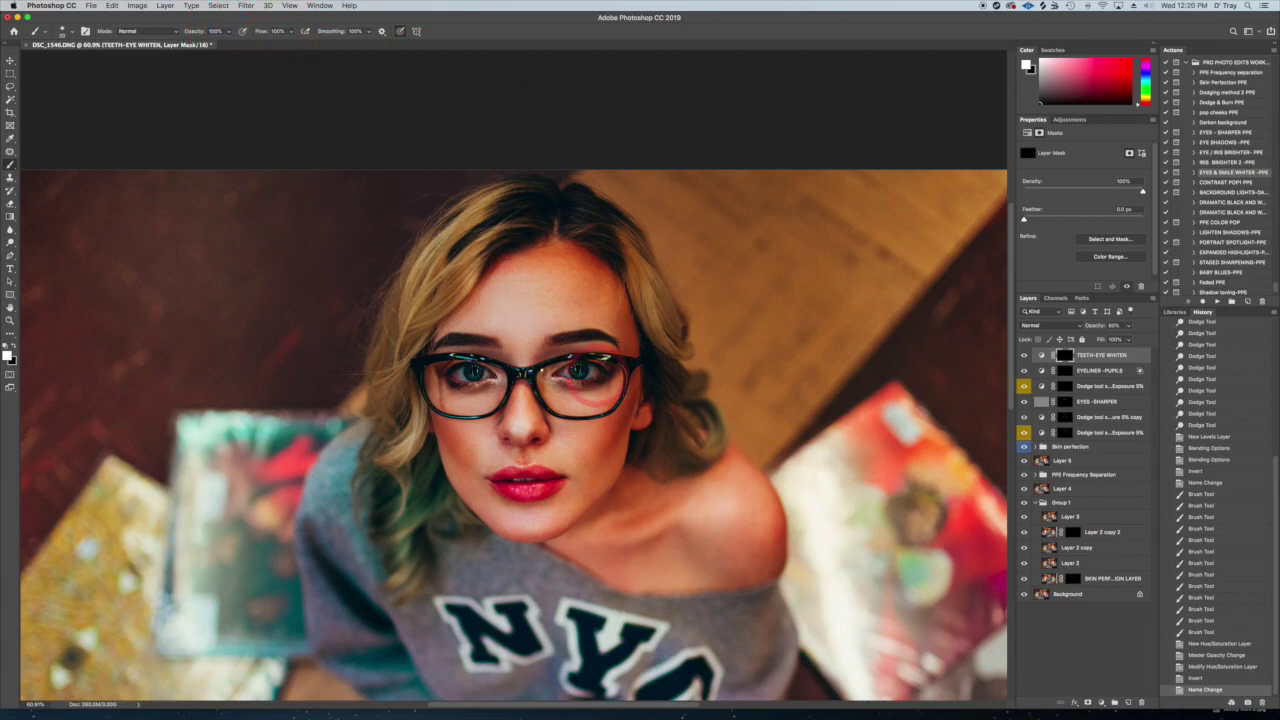
Paint white over the whites of both eyes on the TEETH-EYE WHITEN layer's mask
key("super+plus")
key("super+plus")
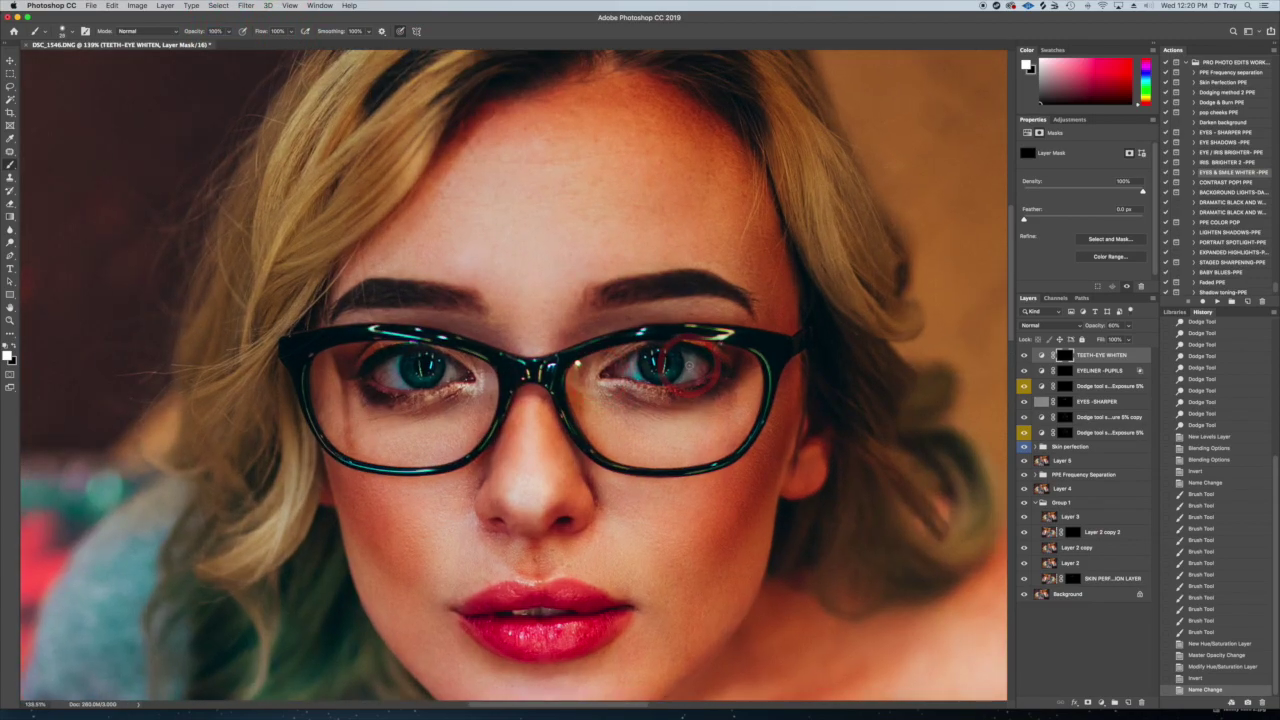
mouse_move(695, 362)
left_mouse_down()
mouse_move(678, 359)
mouse_move(690, 361)
left_mouse_up()
mouse_move(627, 364)
left_mouse_down()
mouse_move(706, 378)
mouse_move(606, 378)
mouse_move(666, 383)
mouse_move(636, 388)
mouse_move(686, 343)
mouse_move(606, 383)
mouse_move(631, 357)
left_mouse_up()
left_click_drag(443, 376, 458, 370)
left_click_drag(394, 376, 377, 378)
mouse_move(386, 370)
left_mouse_down()
mouse_move(436, 382)
mouse_move(466, 375)
mouse_move(379, 374)
left_mouse_up()
mouse_move(545, 373)
left_mouse_down()
mouse_move(640, 350)
mouse_move(600, 395)
mouse_move(650, 360)
mouse_move(679, 378)
mouse_move(722, 352)
mouse_move(730, 372)
mouse_move(705, 370)
mouse_move(745, 358)
mouse_move(688, 360)
mouse_move(705, 367)
left_mouse_up()
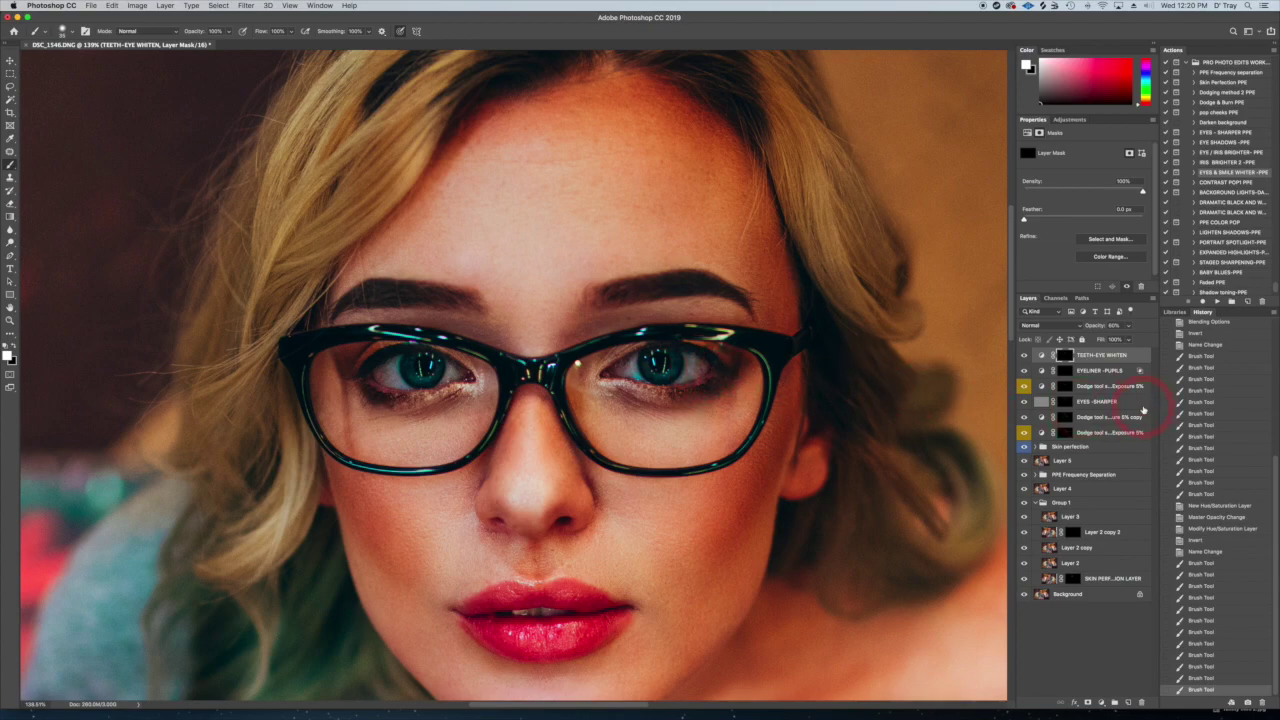
Run the EYES & SMILE WHITER -PPE action again and paint the eye whites on the new layer's mask
left_click(1218, 301)
left_click(710, 240)
left_click(1064, 356)
mouse_move(701, 361)
left_mouse_down()
mouse_move(711, 368)
mouse_move(680, 370)
mouse_move(704, 357)
mouse_move(694, 363)
left_mouse_up()
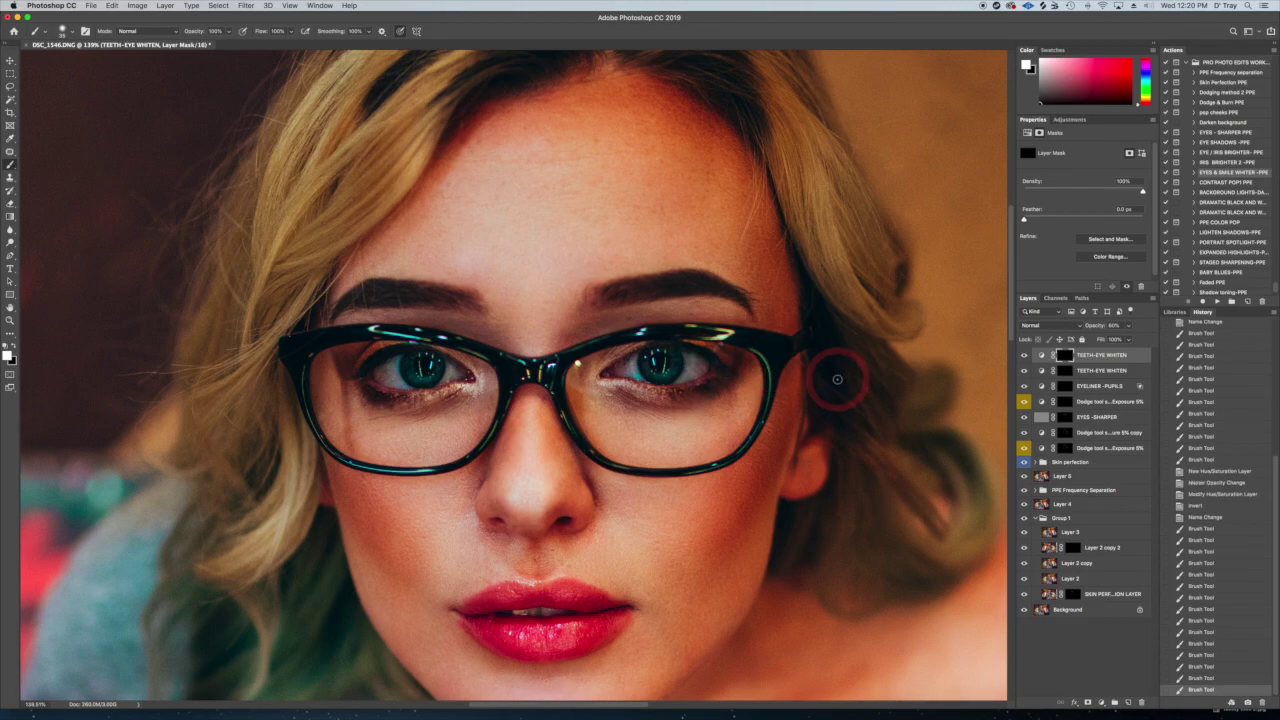
left_click_drag(684, 374, 678, 362)
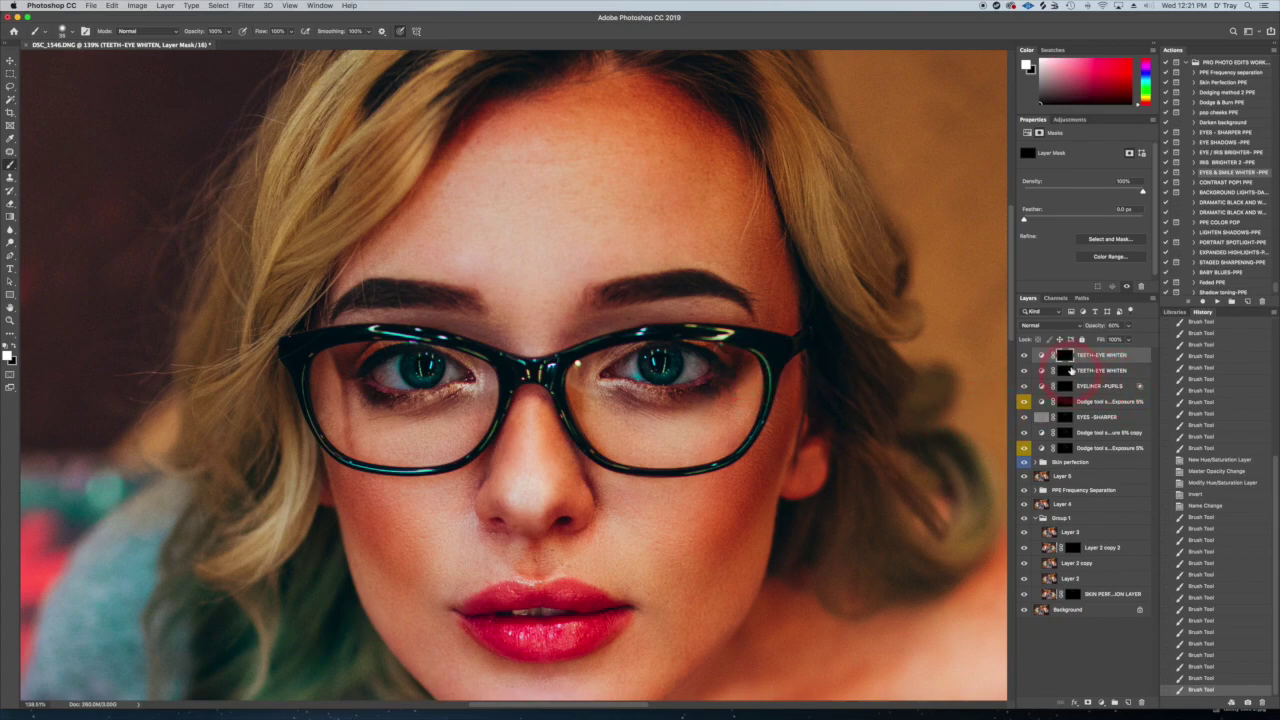
Group the two TEETH-EYE WHITEN layers
scroll(775, 363, "down", 3)
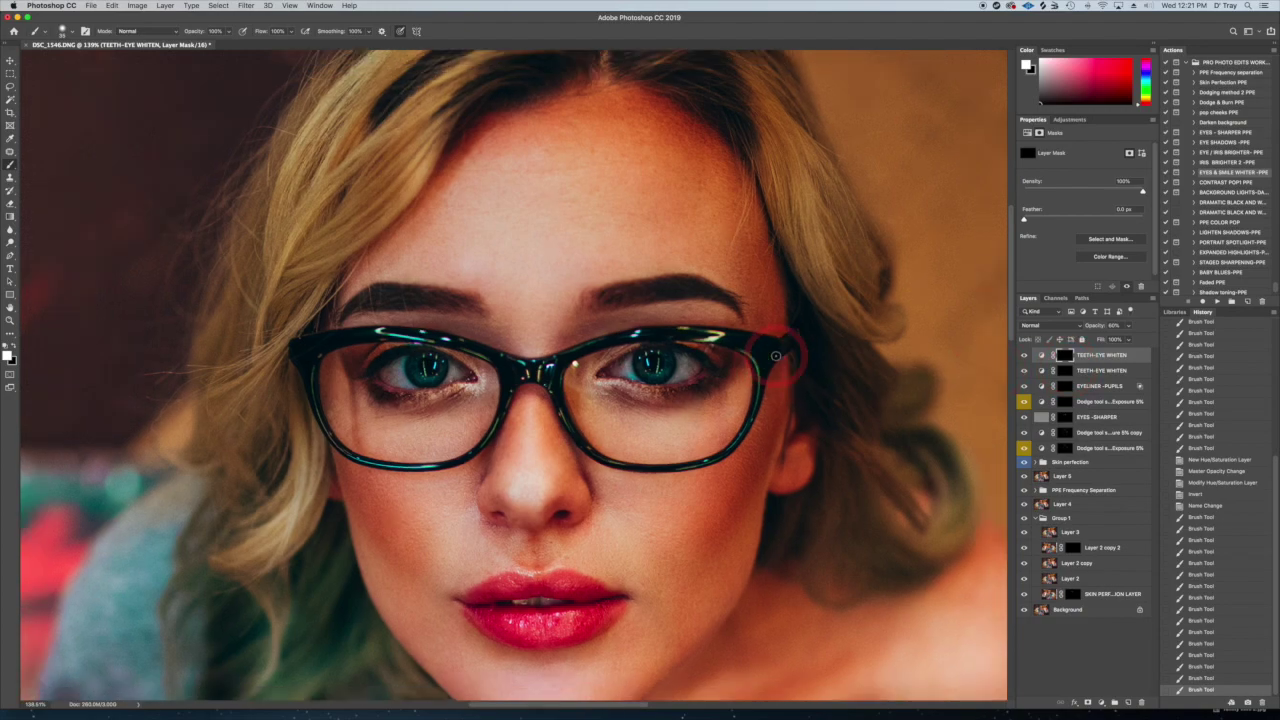
scroll(776, 355, "down", 2)
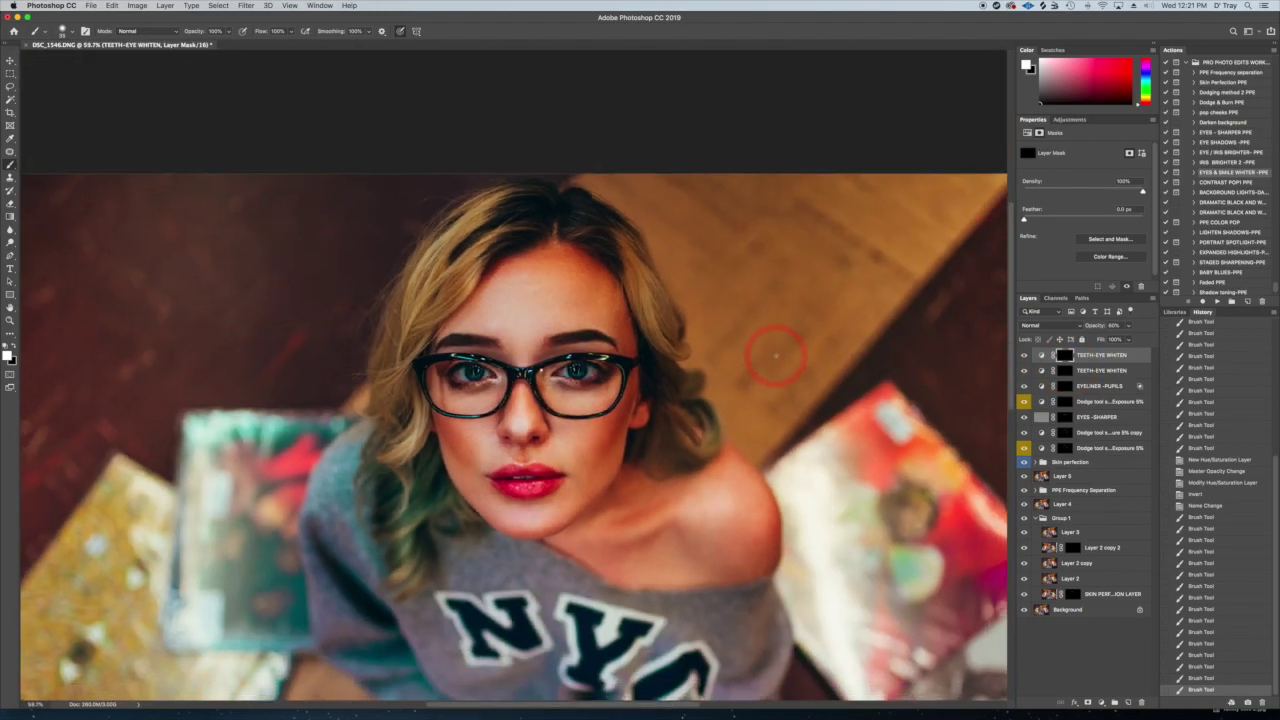
left_click(1094, 372, "shift")
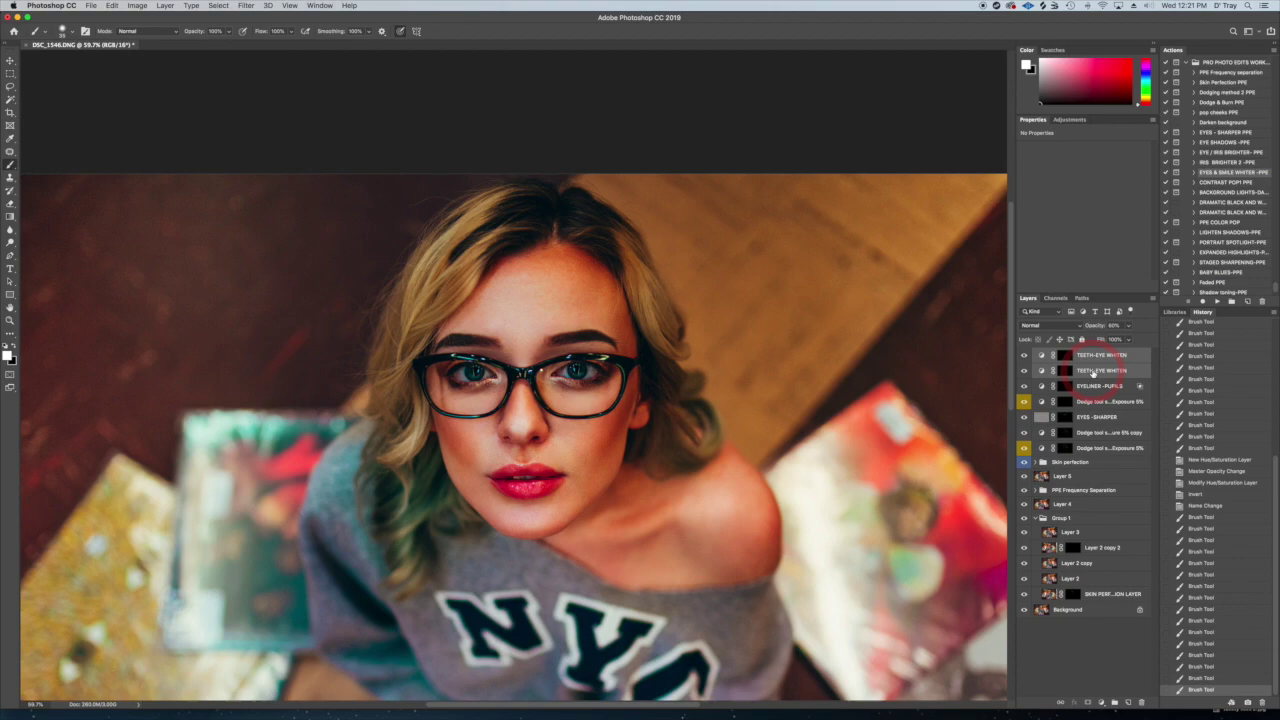
key("super+g")
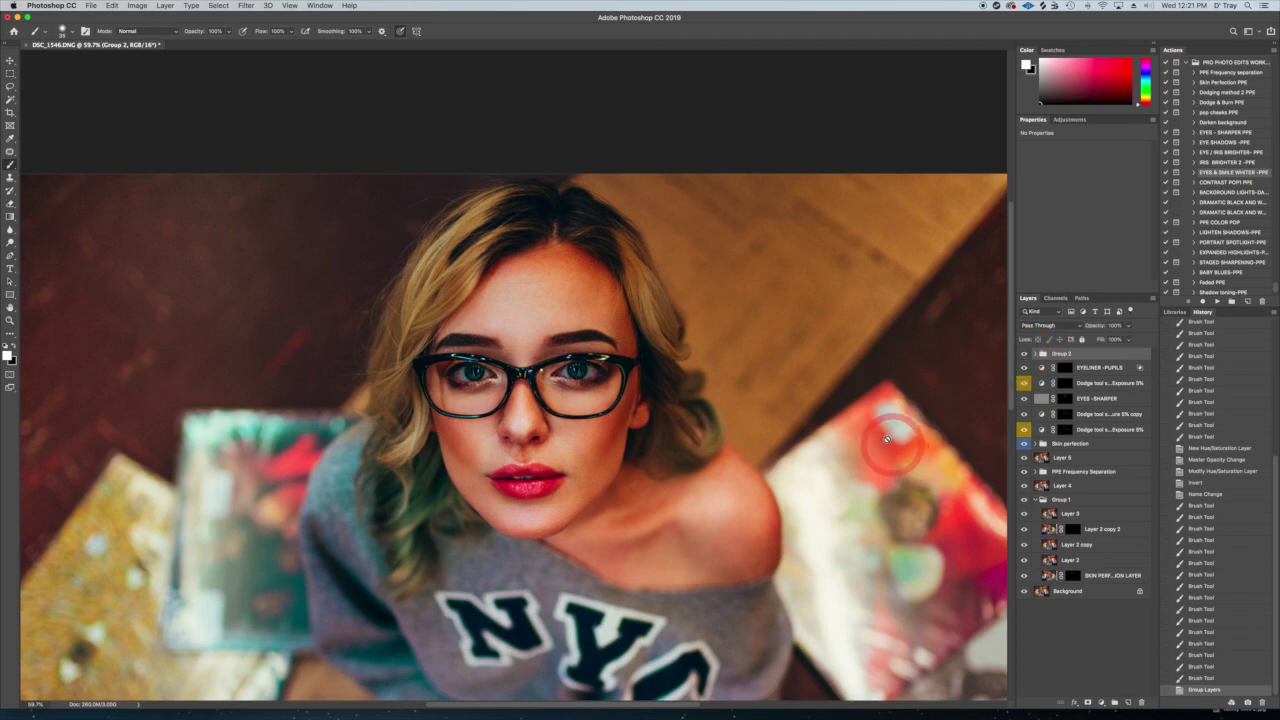
Set the opacity of the lower TEETH-EYE WHITEN layer inside Group 2 to 73%
scroll(881, 432, "down", 3)
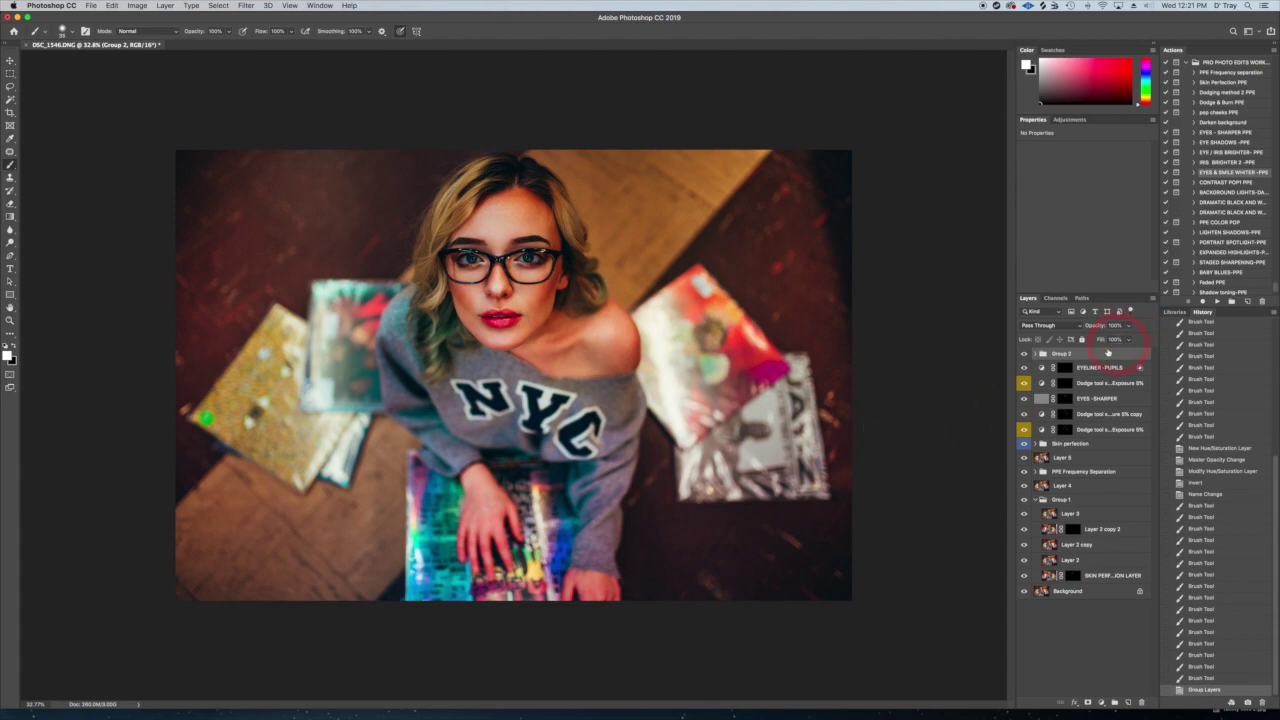
left_click(1036, 354)
left_click(1112, 383)
left_click(1129, 326)
left_click_drag(1127, 339, 1163, 340)
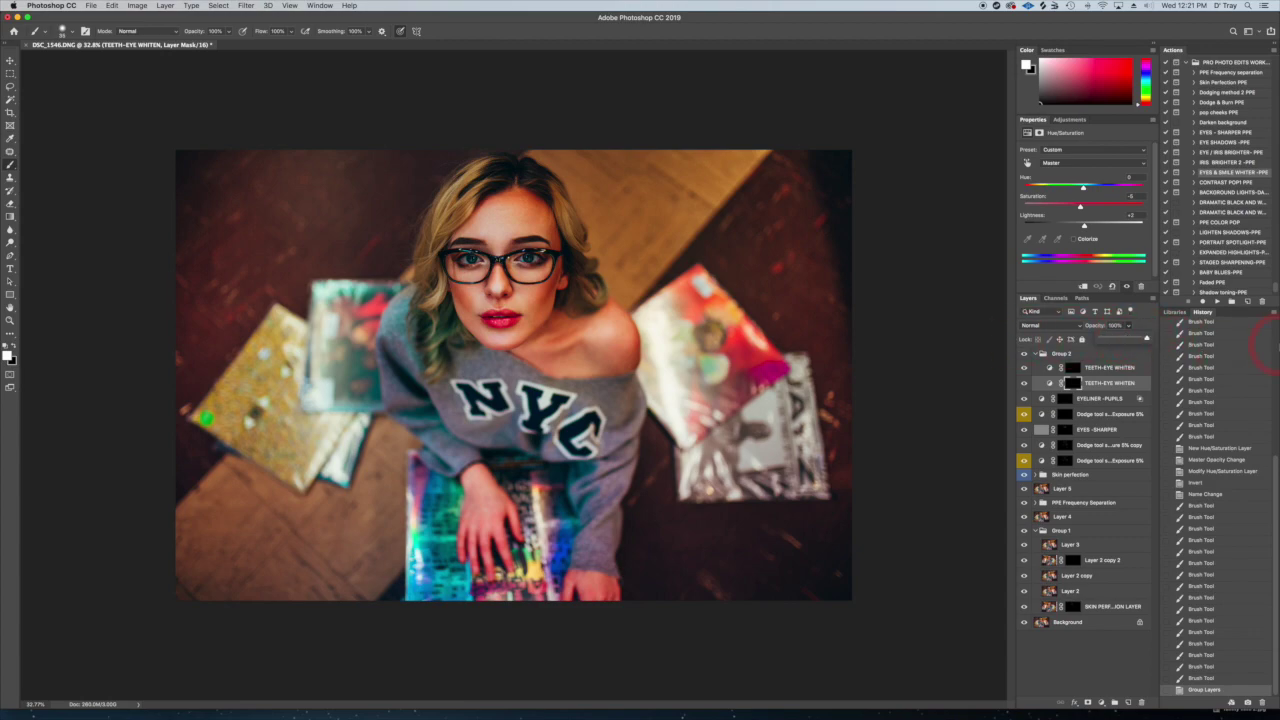
left_click_drag(1150, 345, 1137, 342)
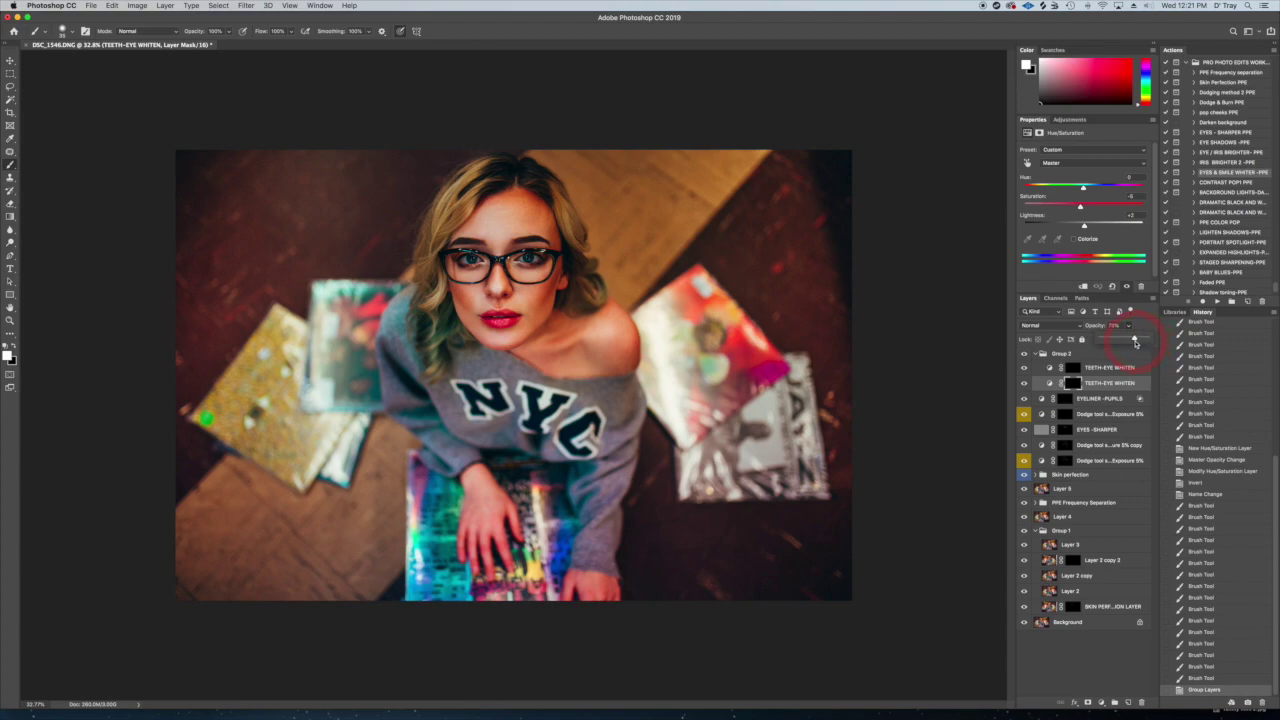
left_click_drag(1135, 342, 1133, 341)
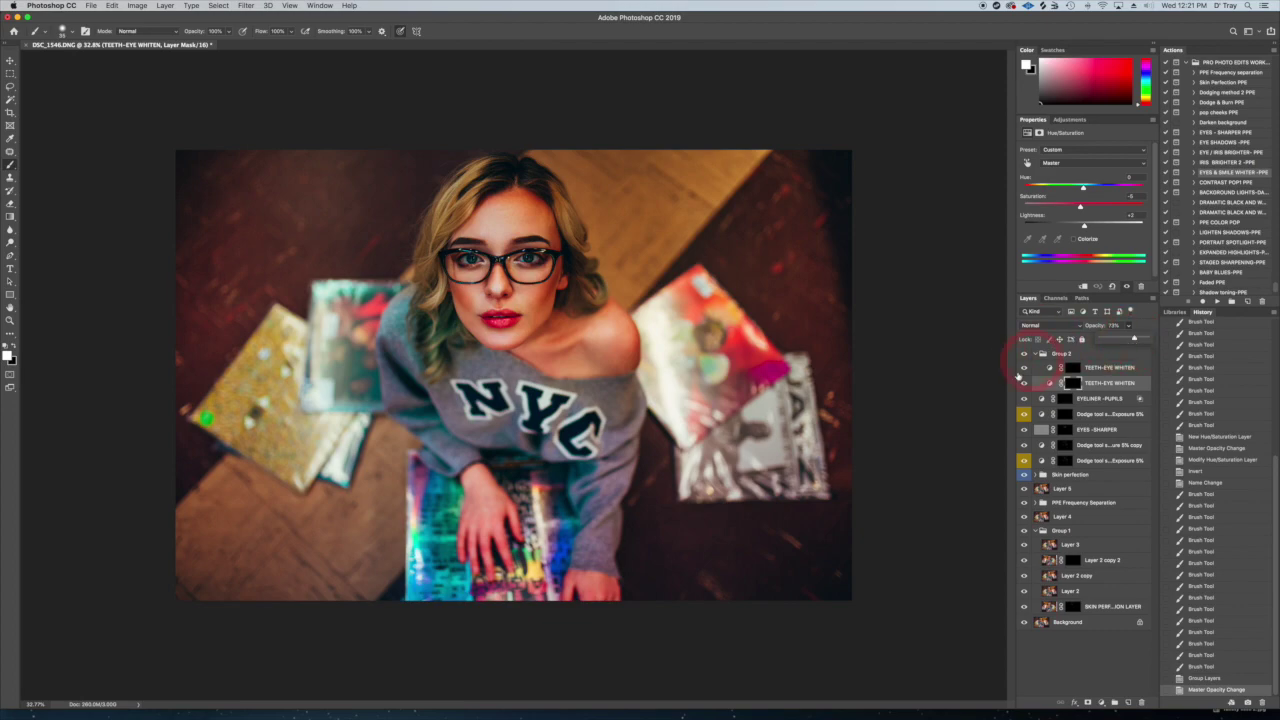
Collapse Group 2 and compare the portrait with and without the Dodge Curves layer just below EYELINER -PUPILS
left_click(1036, 354)
left_click(1036, 354)
left_click(1024, 383)
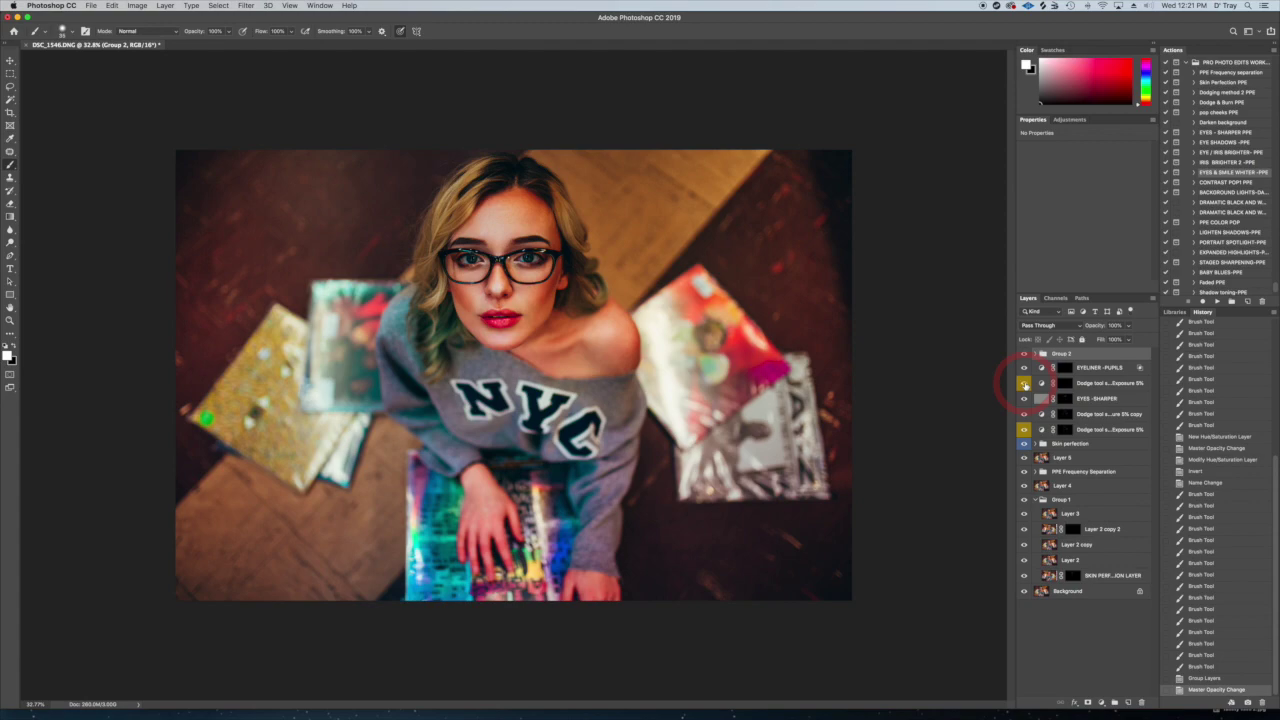
left_click(1094, 385)
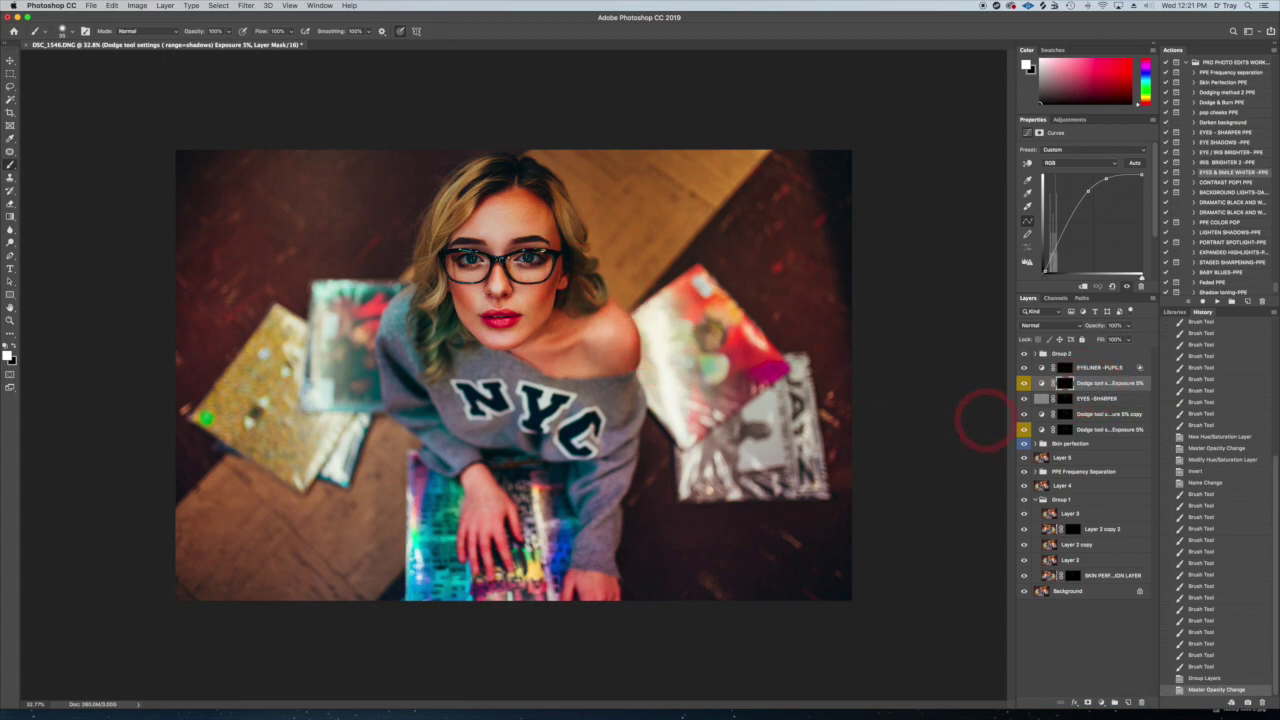
left_click(1023, 384)
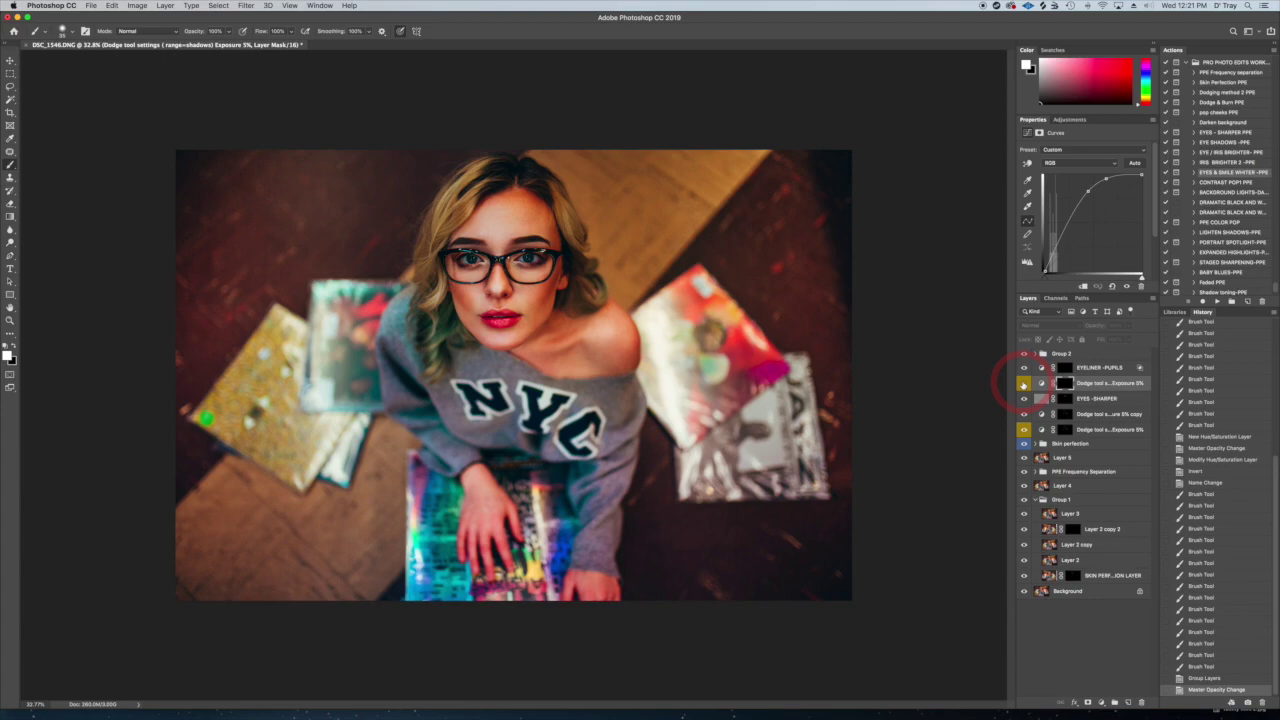
left_click(1023, 384)
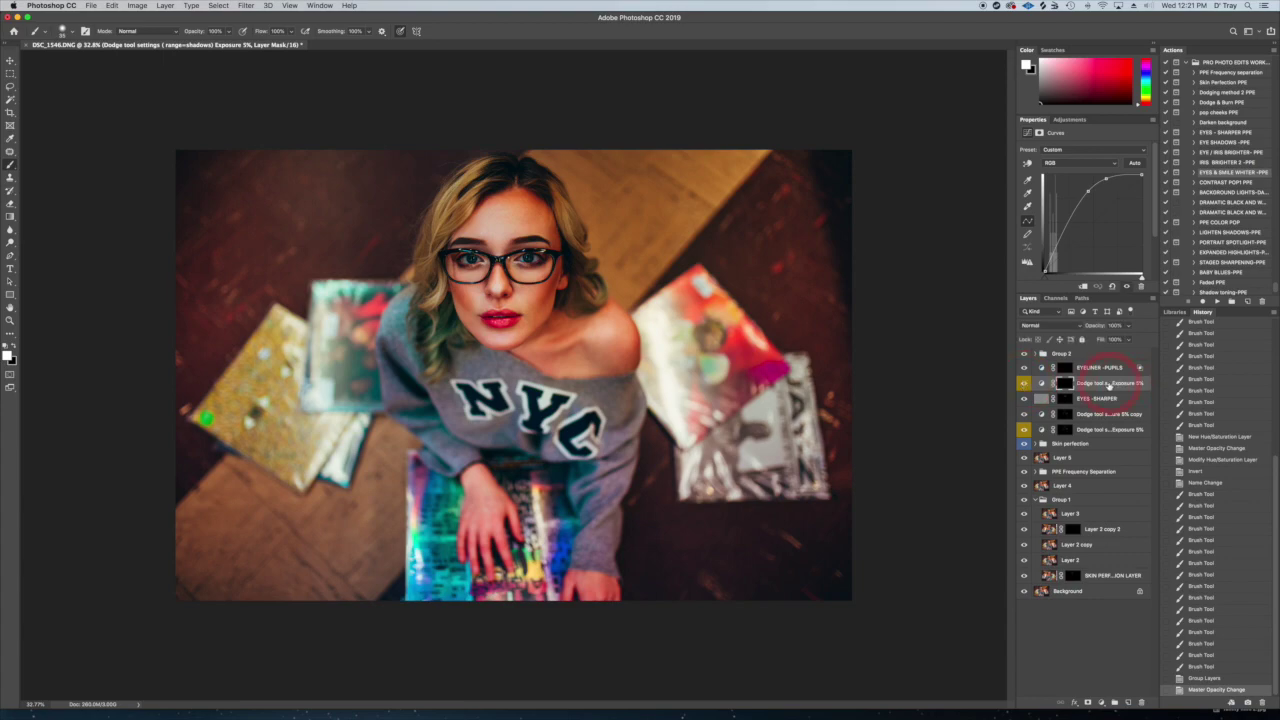
Duplicate the Dodge Curves layer below EYELINER -PUPILS and set the copy's opacity to 19%
key("super+j")
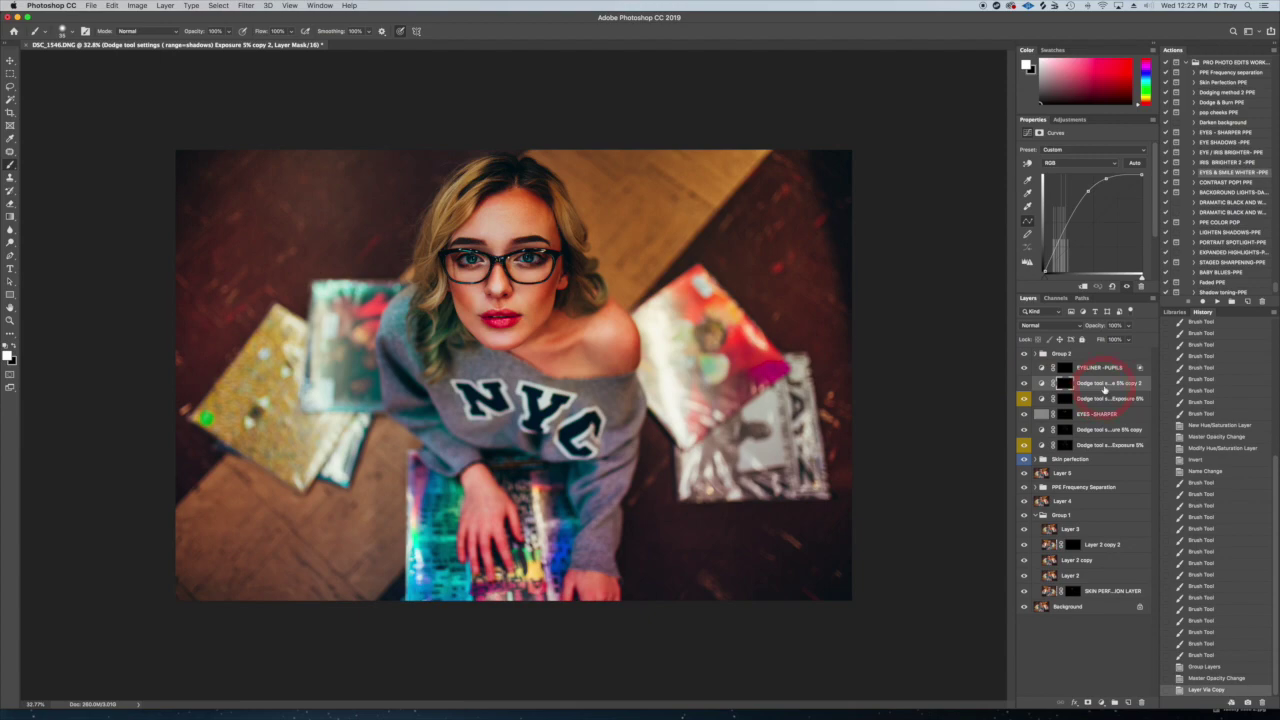
left_click(1129, 327)
left_click_drag(1087, 340, 1101, 341)
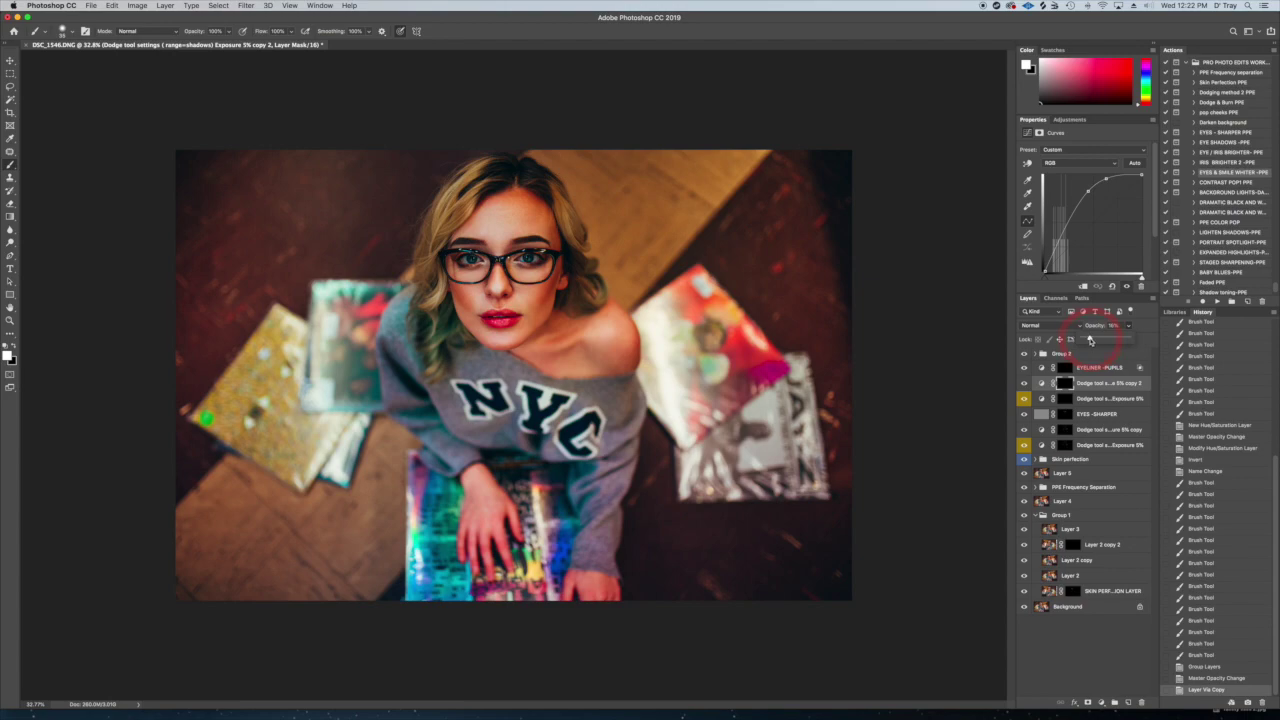
left_click_drag(1090, 340, 1090, 341)
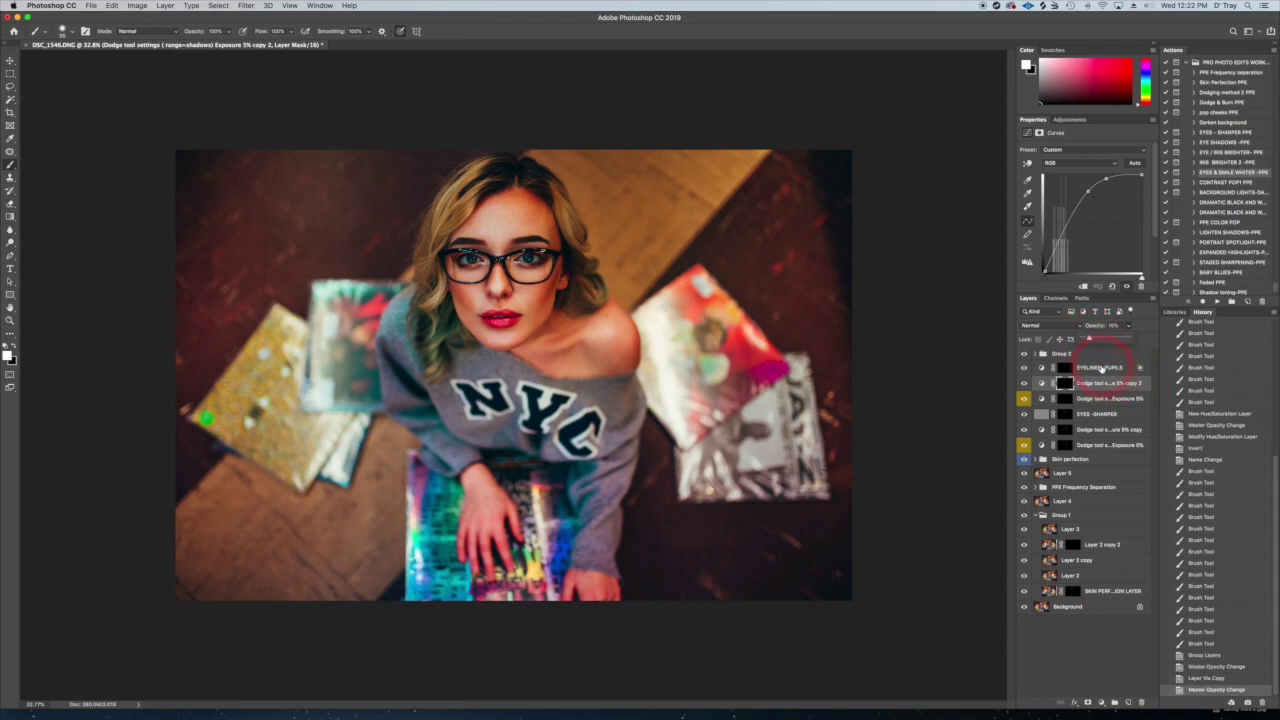
Adjust the opacity of the Dodge copy layer directly below EYELINER -PUPILS and select Group 2
left_click(1083, 356)
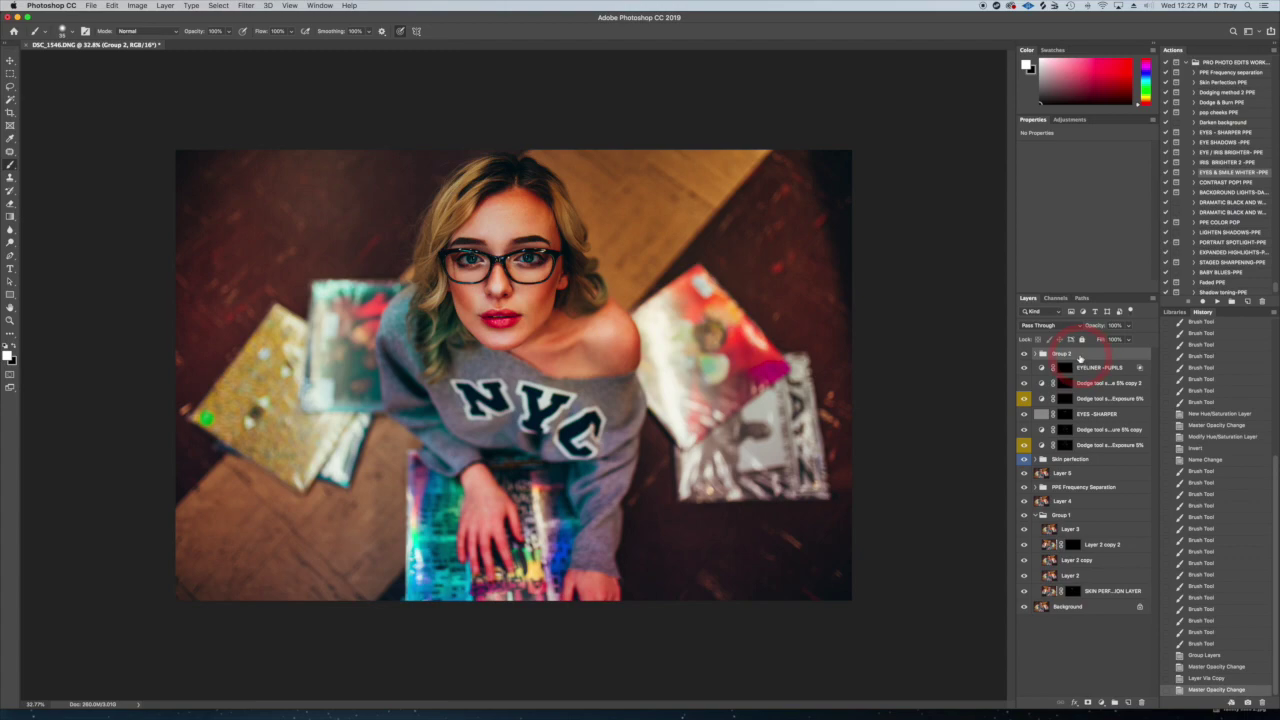
left_click(1100, 386)
left_click_drag(1116, 340, 1112, 340)
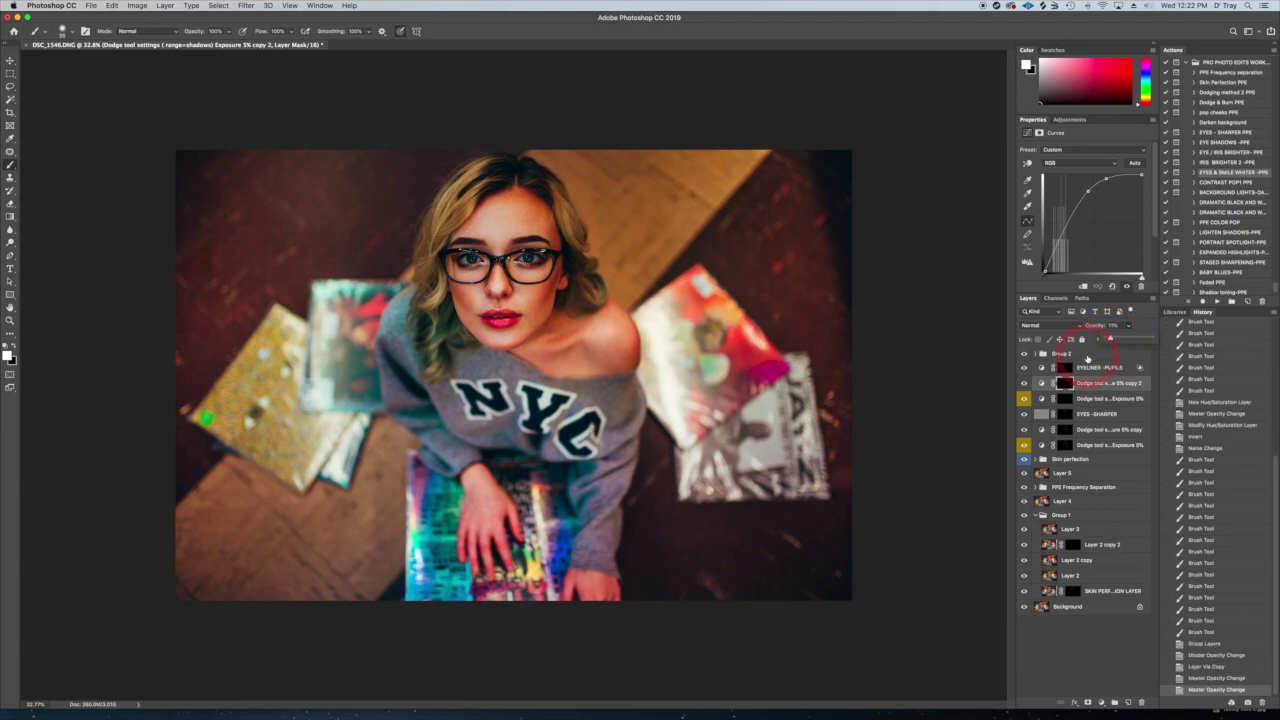
left_click(1088, 355)
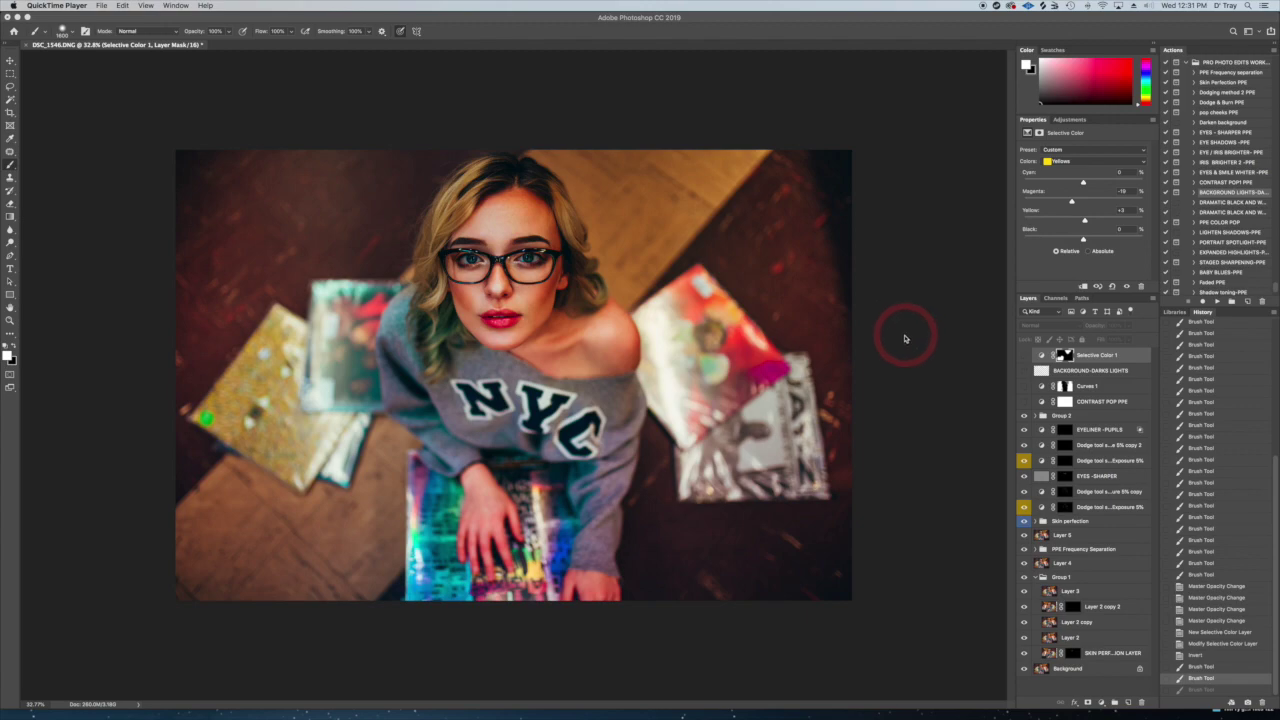
Run the CONTRAST POP! PPE action above the existing CONTRAST POP PPE layer and let it continue to the end
left_click(1098, 404)
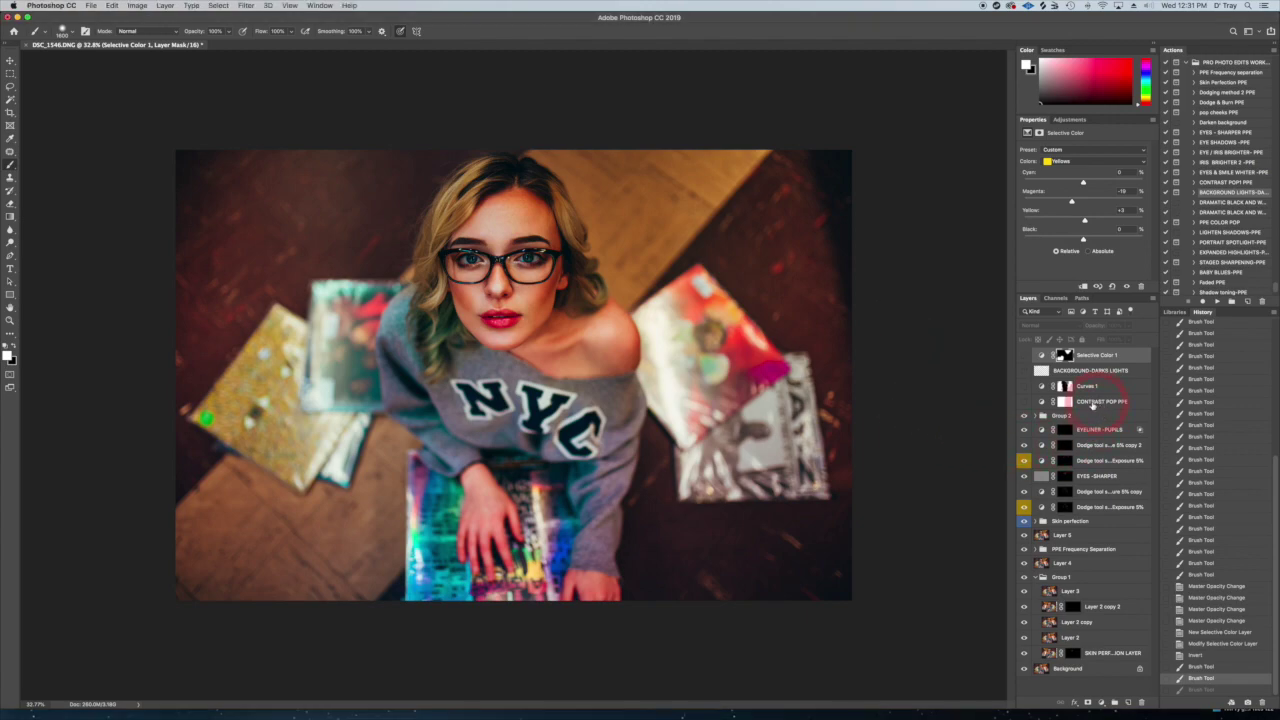
left_click(1092, 406)
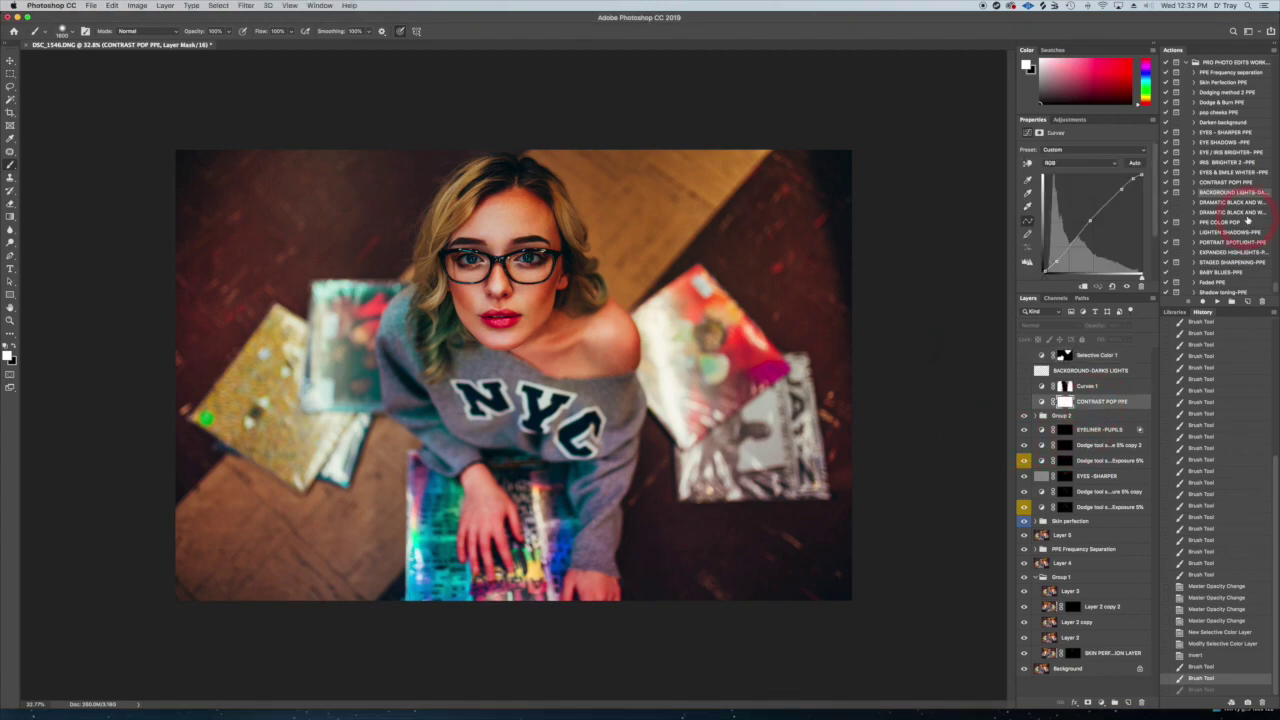
left_click(1228, 183)
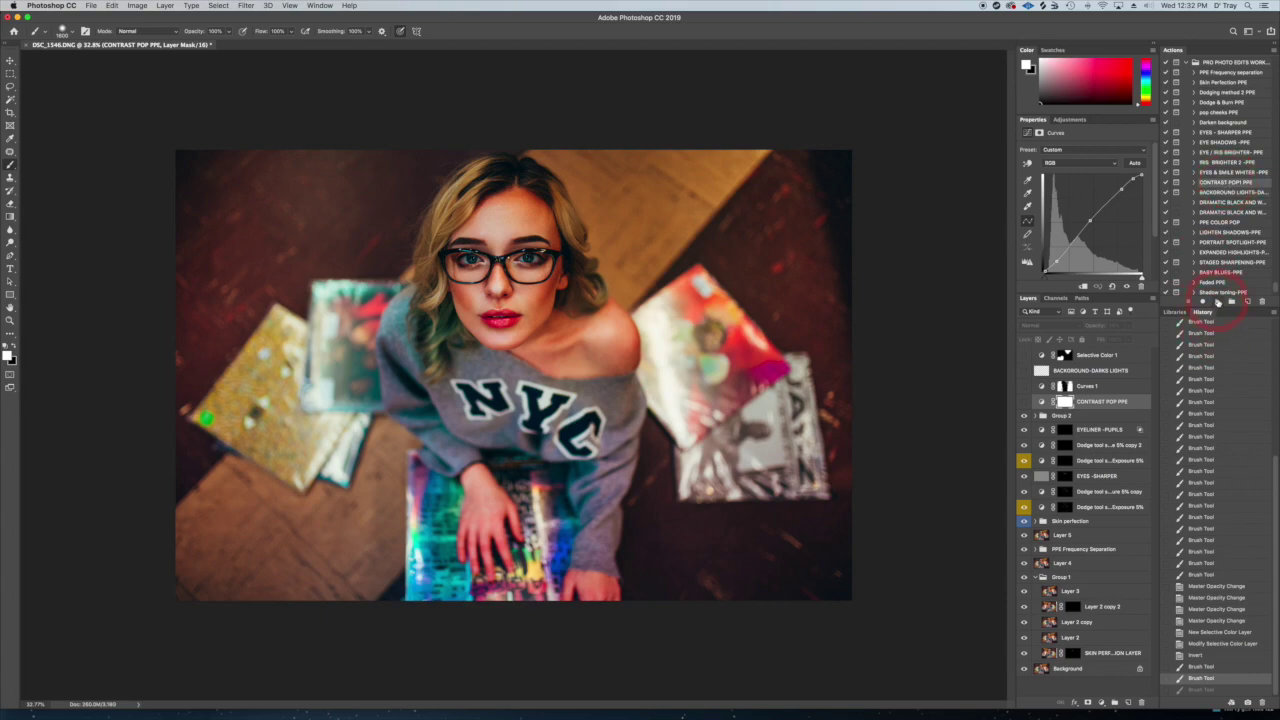
left_click(1216, 301)
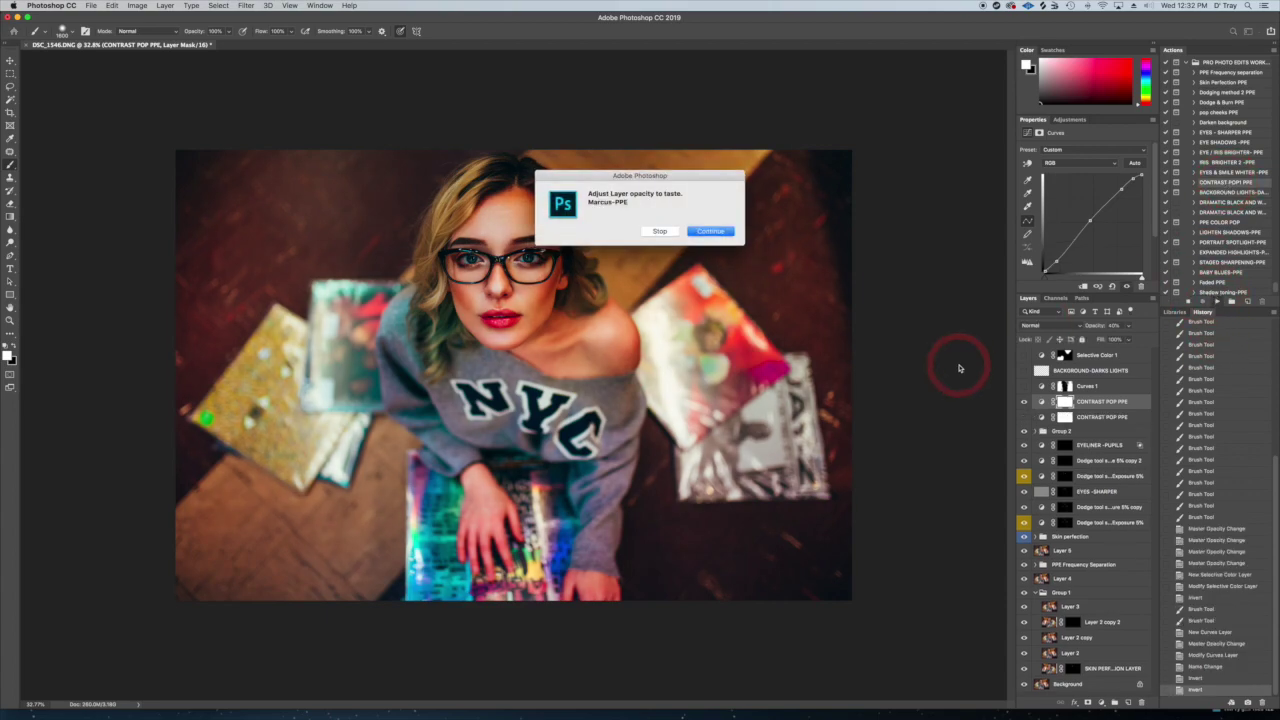
left_click(709, 231)
Compare the portrait with and without the upper CONTRAST POP PPE layer, leaving that layer hidden
left_click(1023, 402)
left_click(1023, 402)
left_click(1023, 402)
left_click(1023, 402)
left_click(1023, 402)
left_click(1023, 402)
left_click(1023, 402)
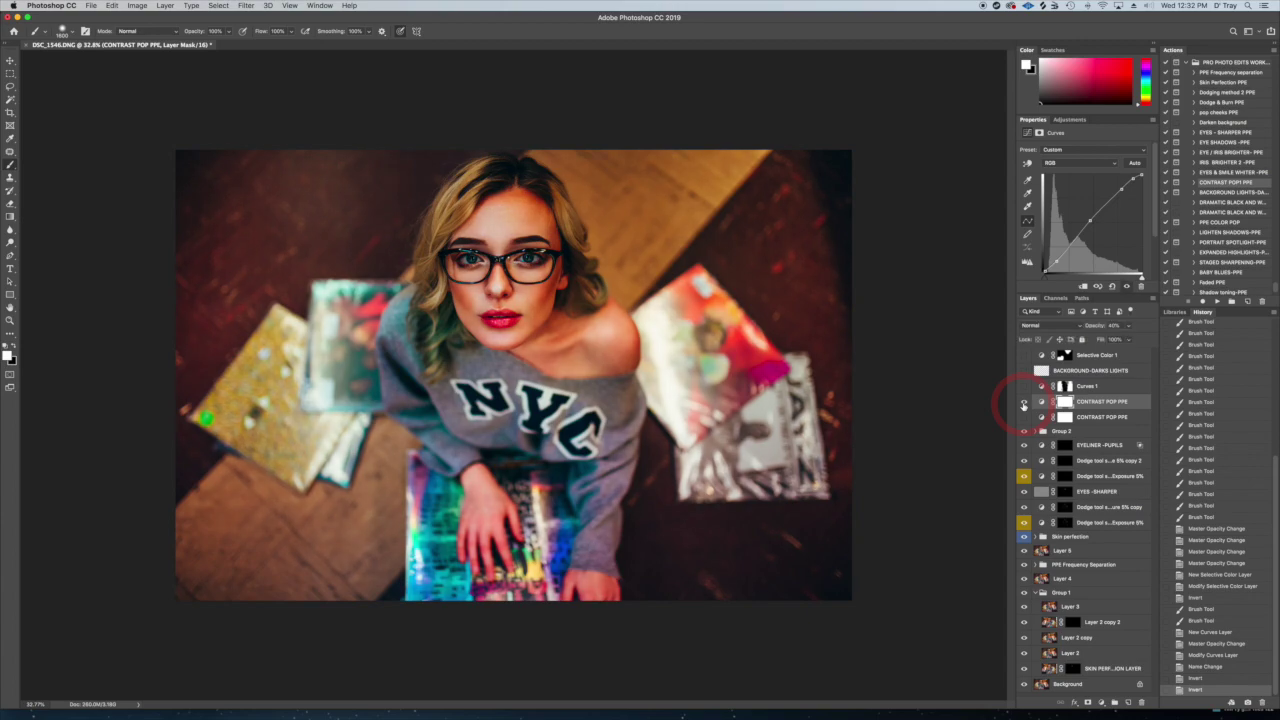
left_click(1023, 402)
left_click(1023, 403)
left_click(1023, 404)
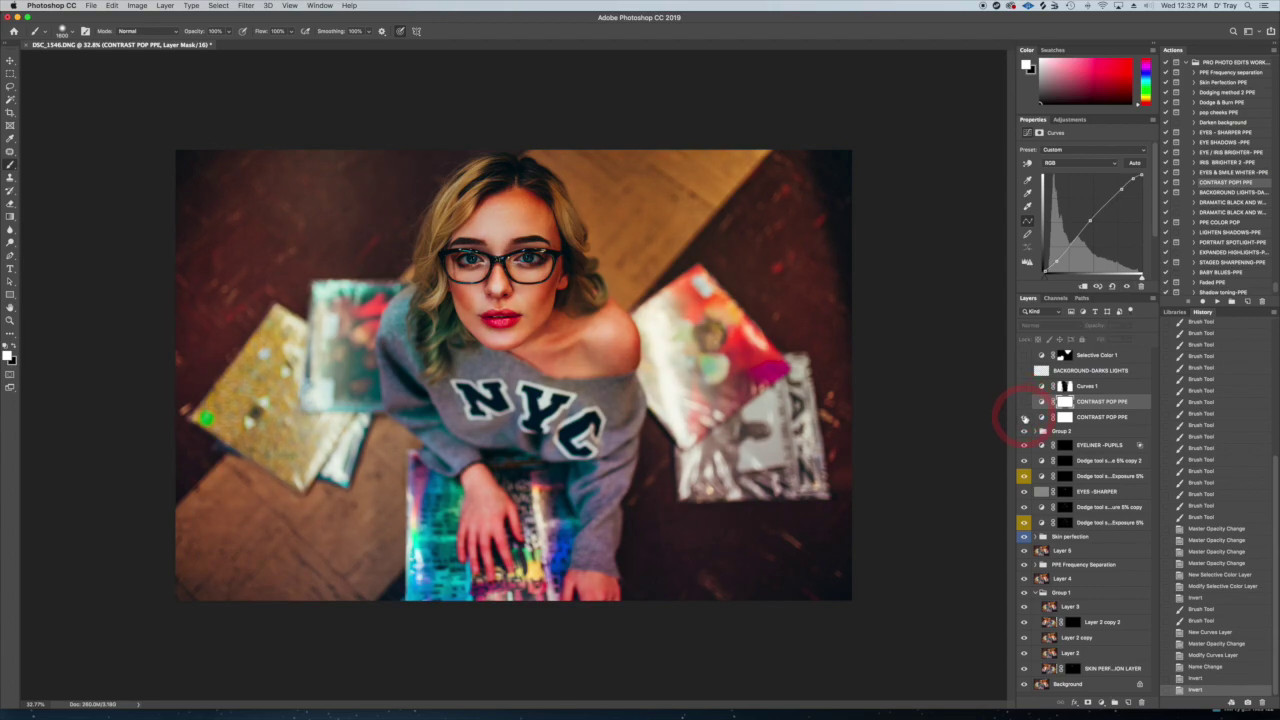
Show the lower CONTRAST POP PPE layer at 38% opacity and delete the upper CONTRAST POP PPE layer
left_click(1108, 418)
left_click(1128, 327)
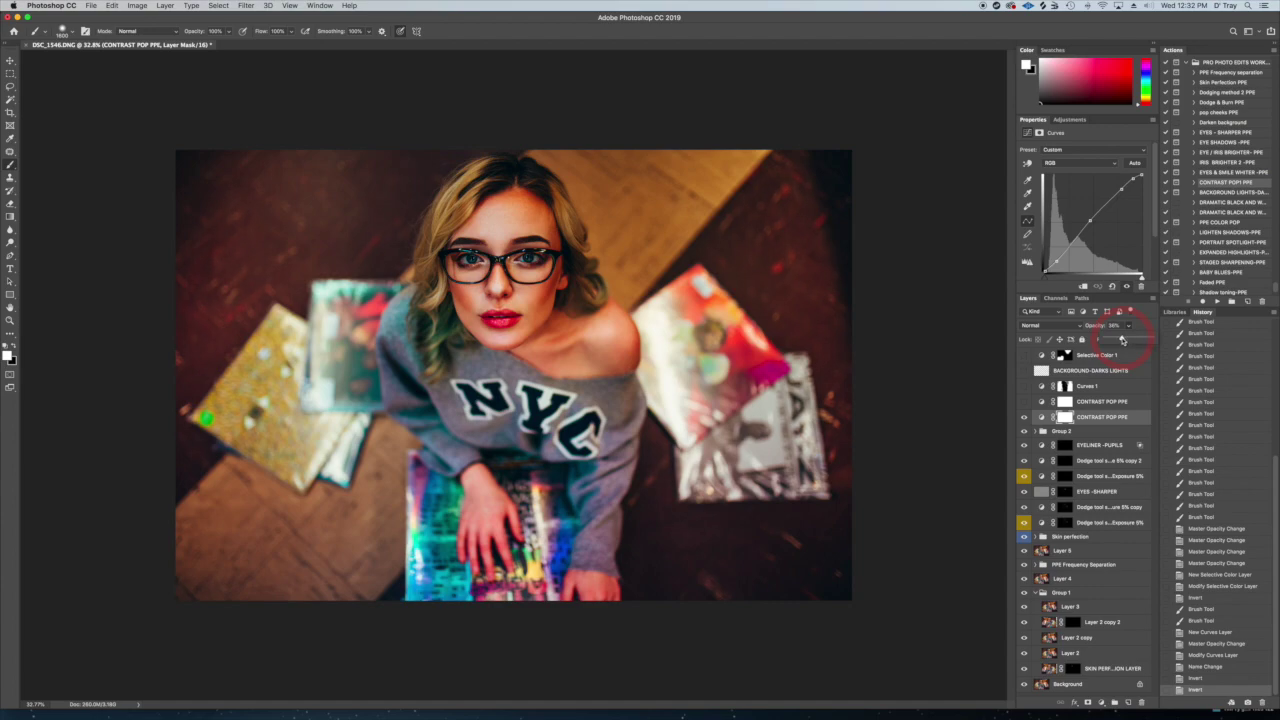
left_click(1011, 497)
left_click_drag(1089, 416, 1141, 702)
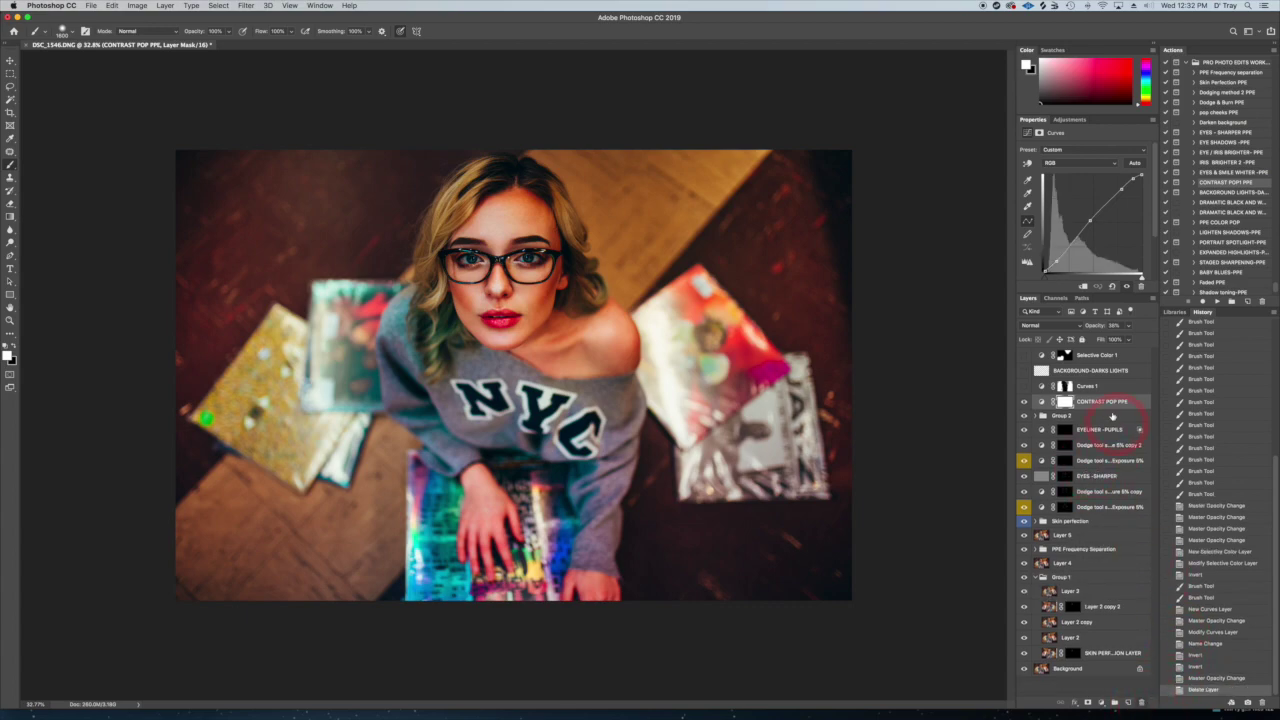
Compare the portrait with and without the Curves 1 background darkening, leaving the layer shown
left_click(1024, 388)
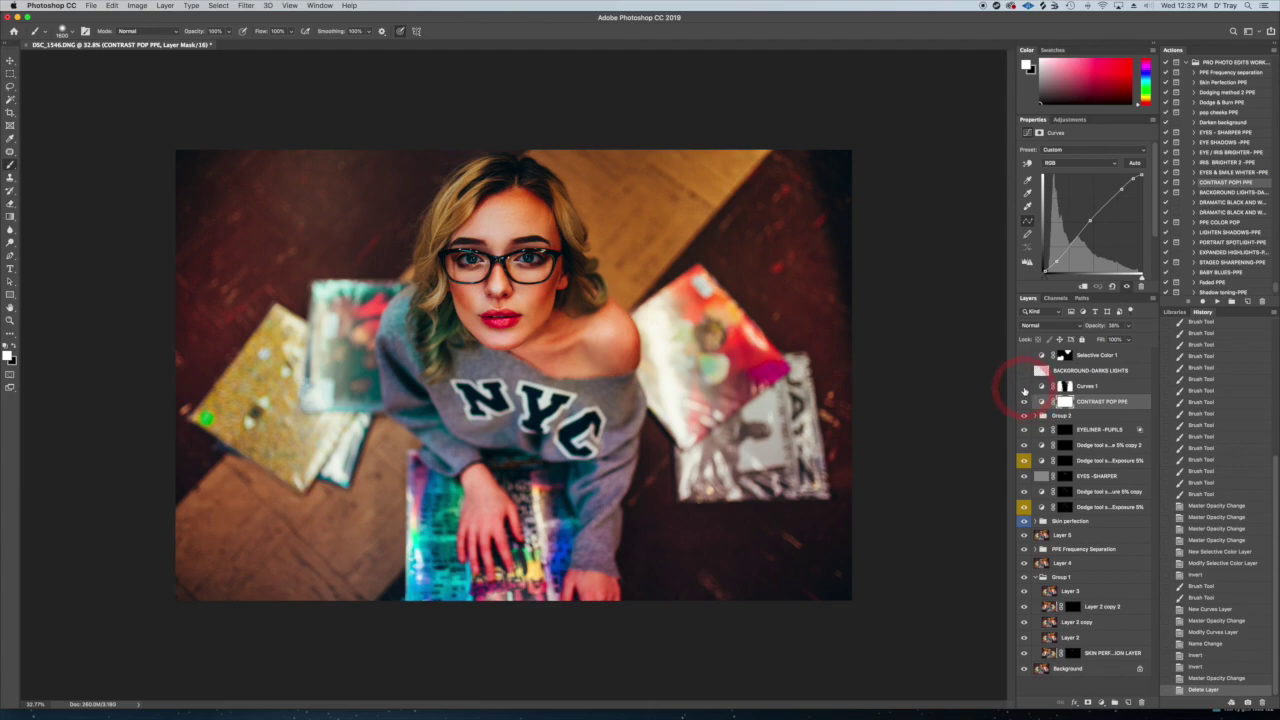
left_click(1024, 388)
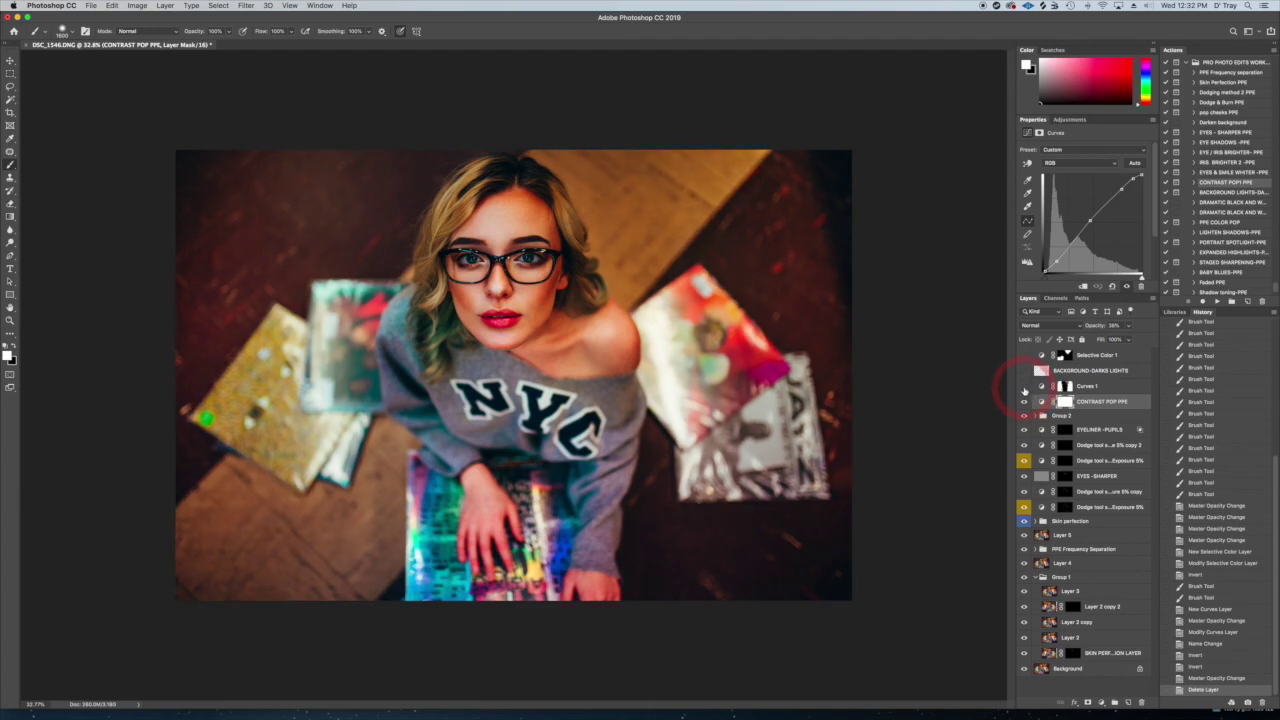
left_click(1024, 388)
left_click(1024, 388)
left_click(1024, 388)
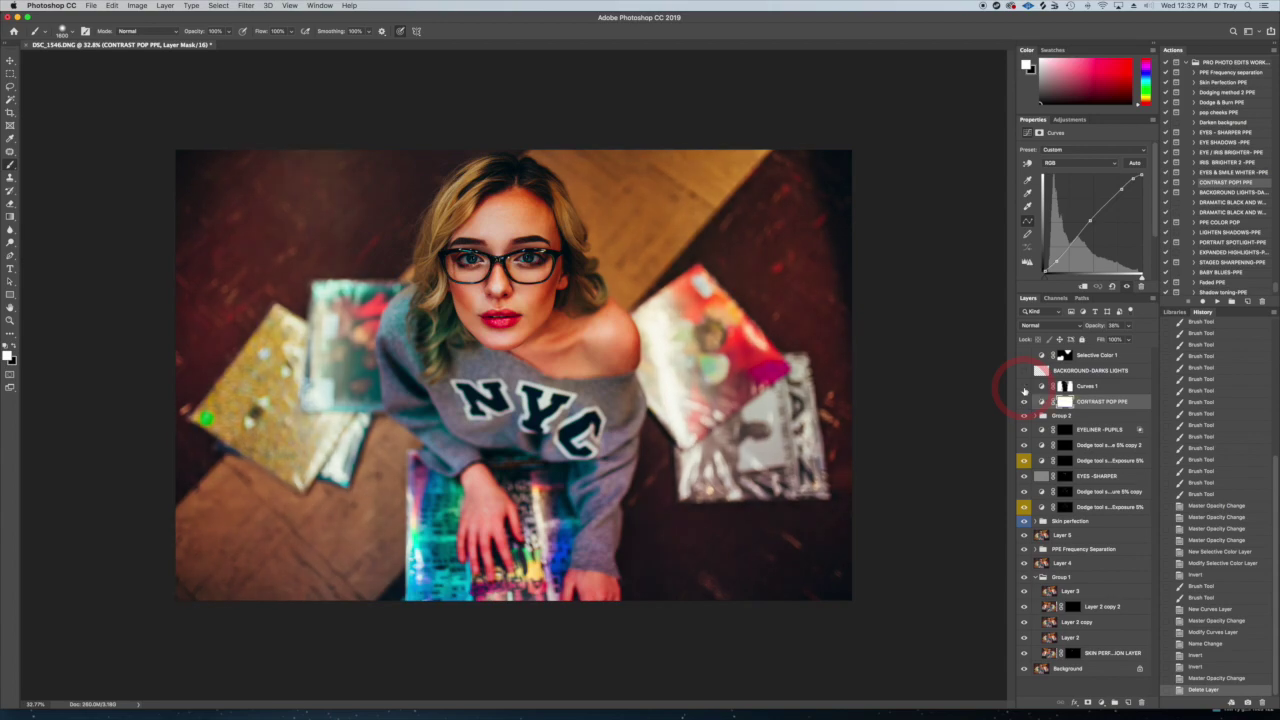
left_click(1024, 388)
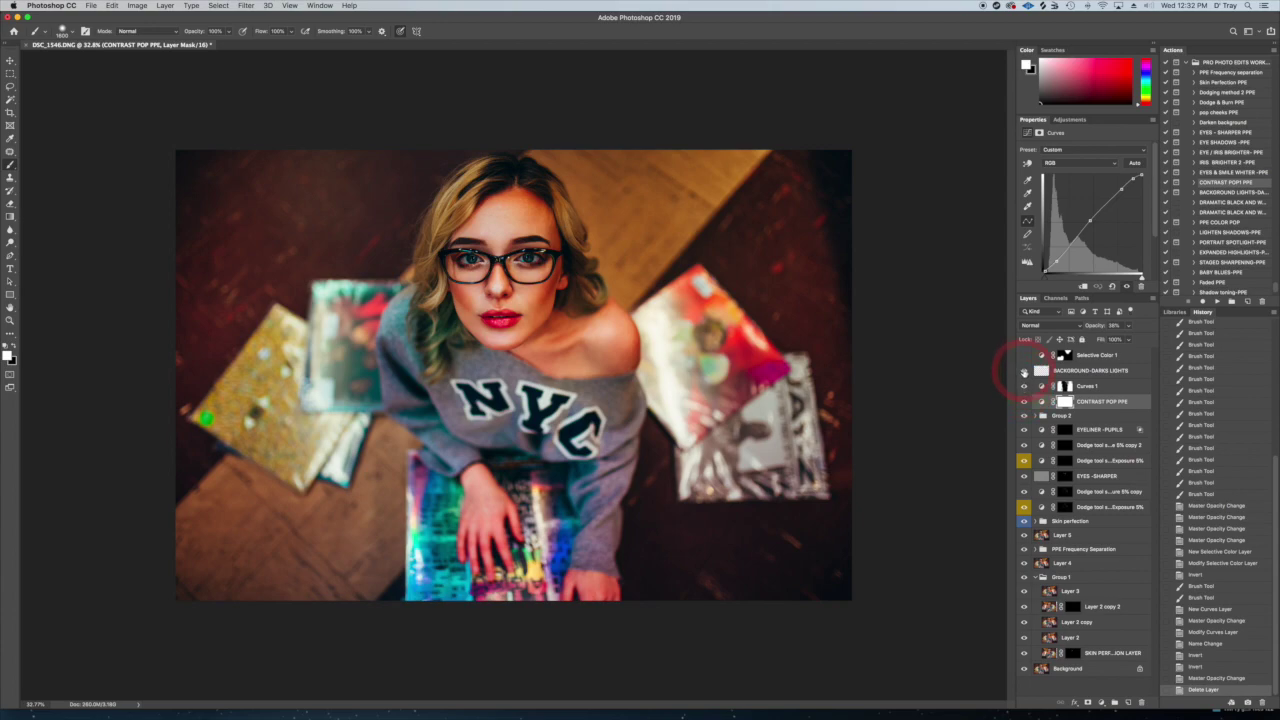
Compare the portrait with and without the BACKGROUND-DARKS LIGHTS layer, and show the Selective Color 1 layer
left_click(1024, 371)
left_click(1024, 371)
left_click(1024, 371)
left_click(1024, 371)
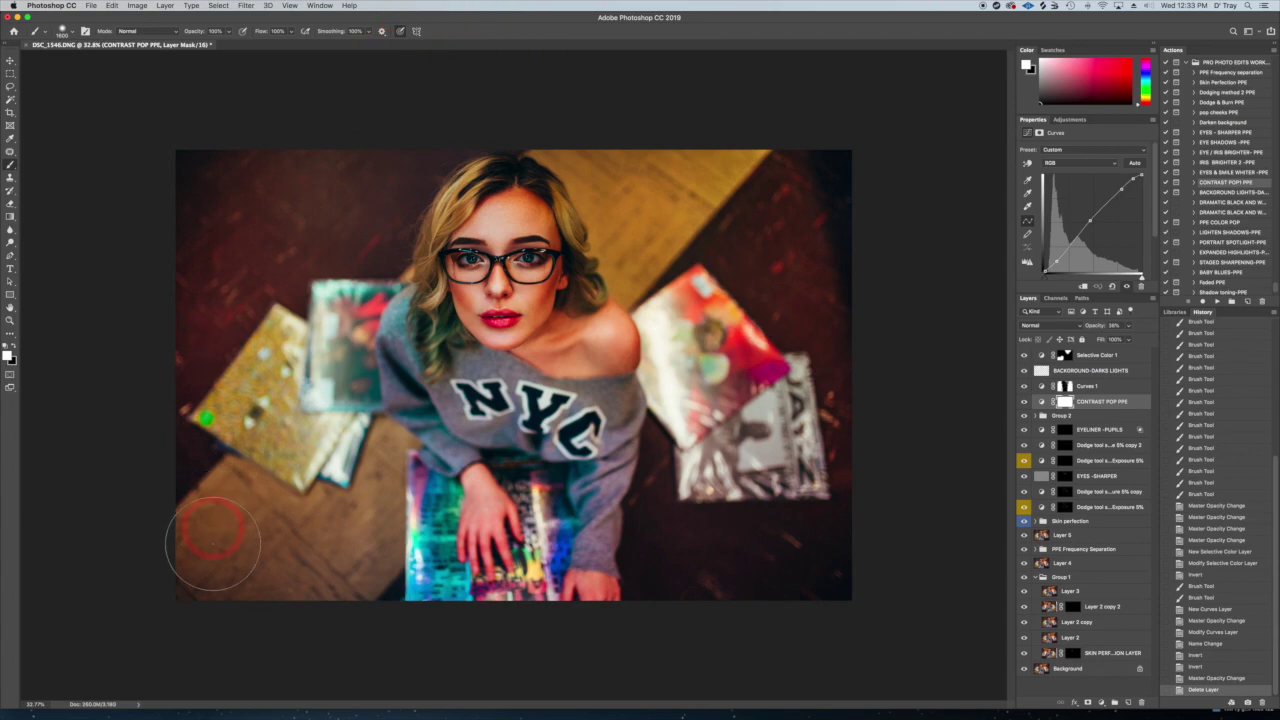
Hide the Selective Color 1, BACKGROUND-DARKS LIGHTS and Curves 1 layers
left_click(1024, 355)
left_click(1024, 370)
left_click(1024, 386)
left_click(1155, 438)
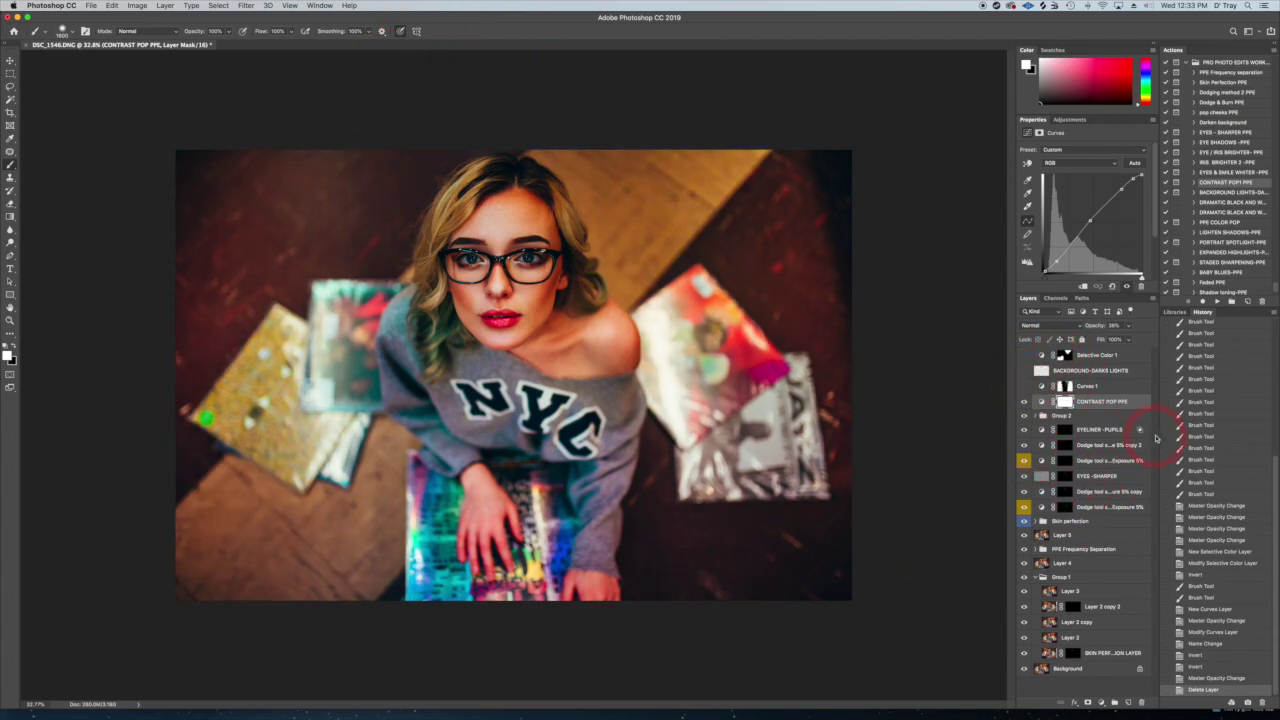
Run the Darken background action directly above the Curves 1 layer and make Curves 1 visible
left_click(1098, 390)
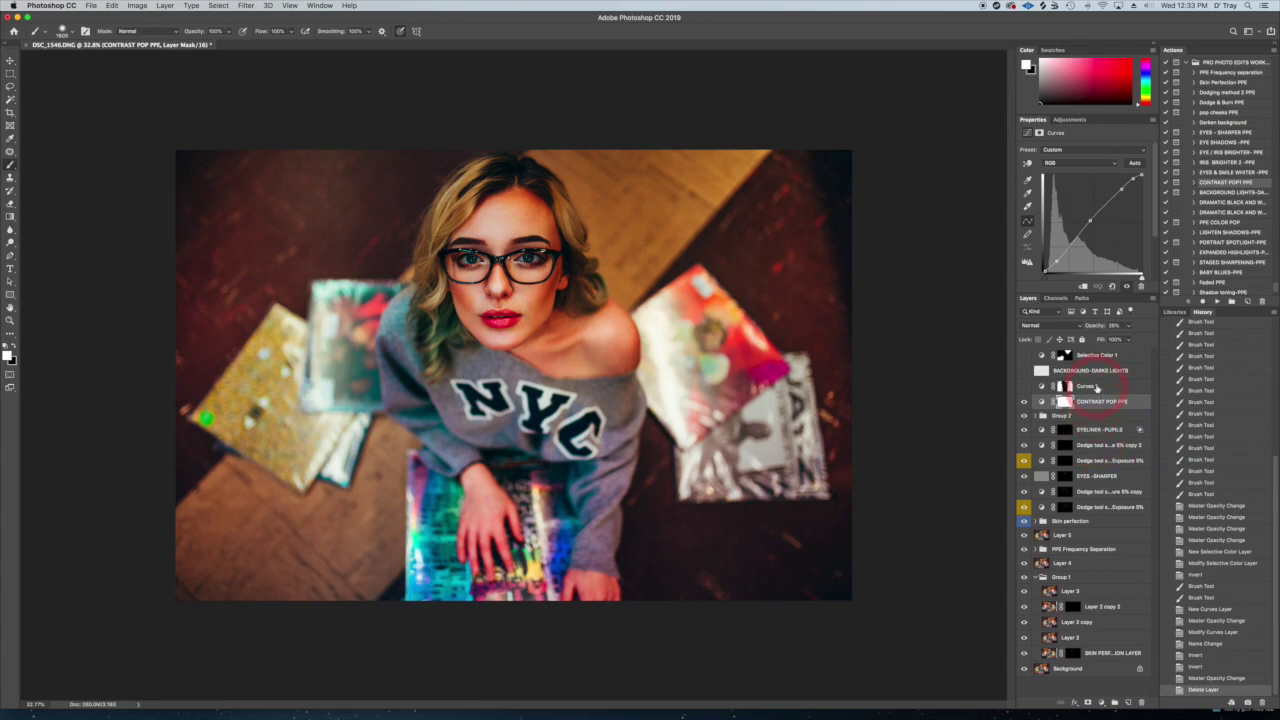
left_click(1094, 389)
left_click(1100, 390)
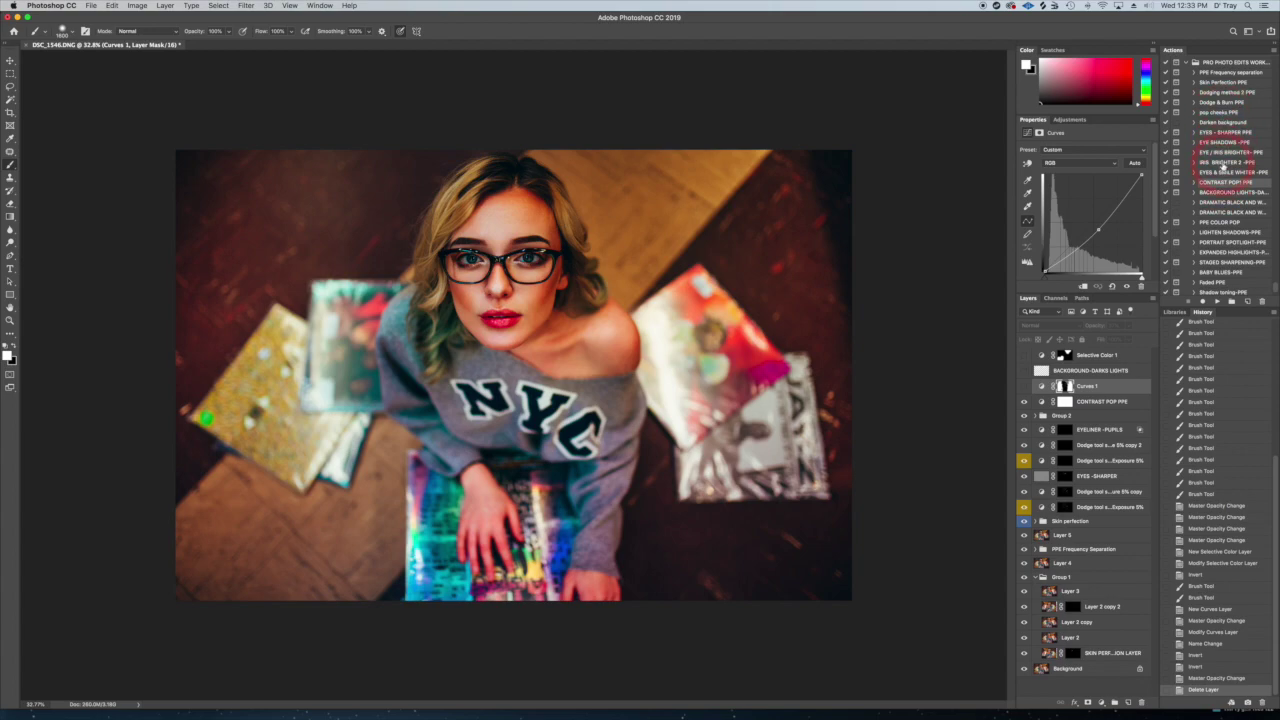
left_click(1221, 124)
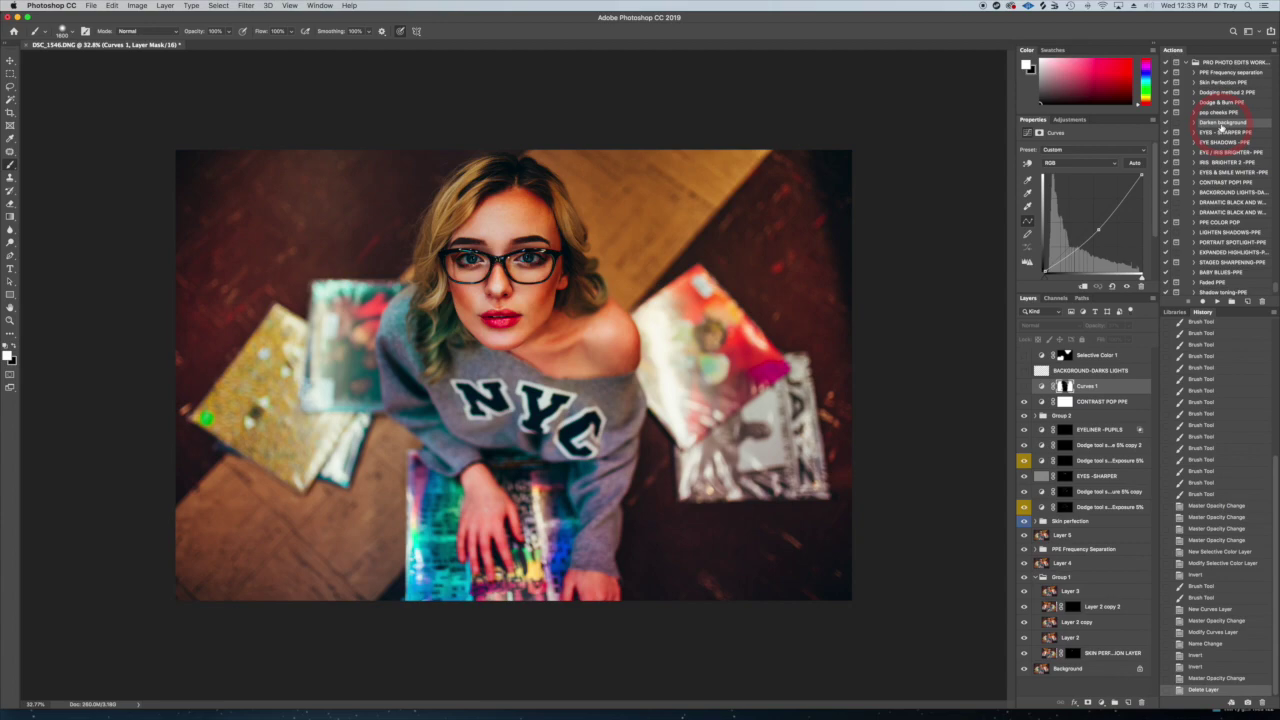
left_click(1219, 302)
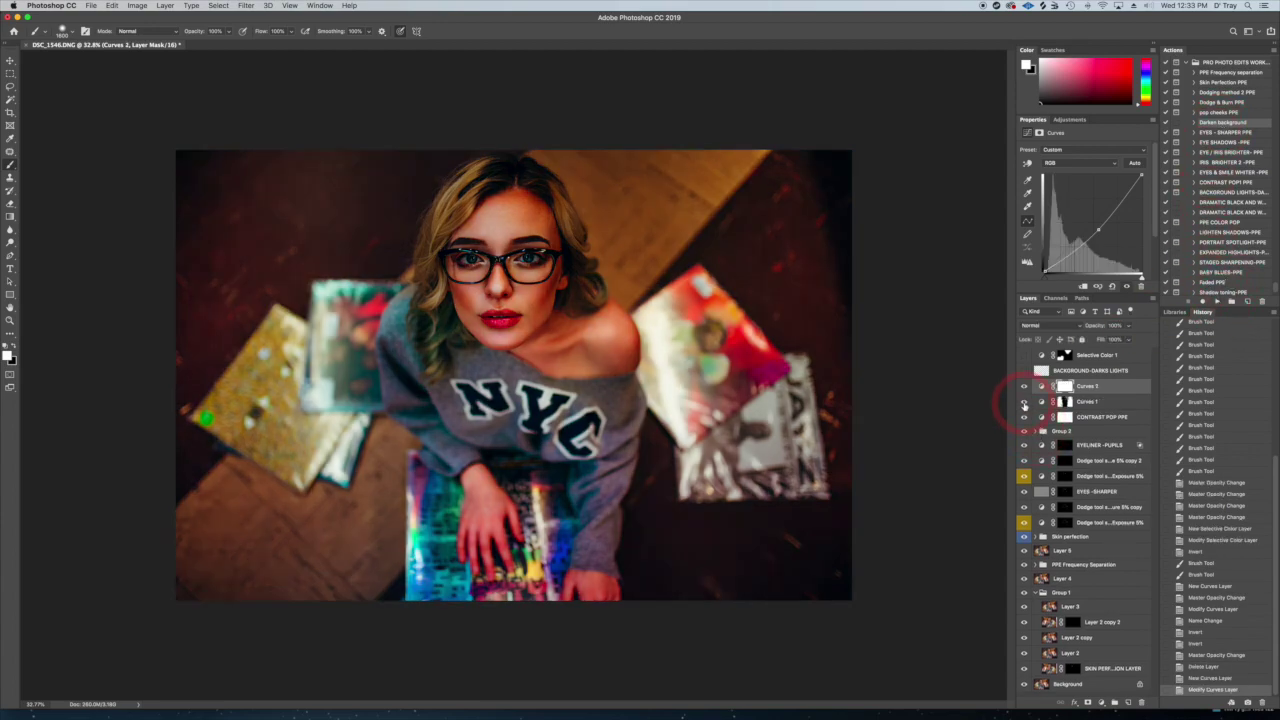
left_click(1024, 402)
Paint black on the Curves 2 layer mask over the woman's face and body with a large brush
left_click(1065, 386)
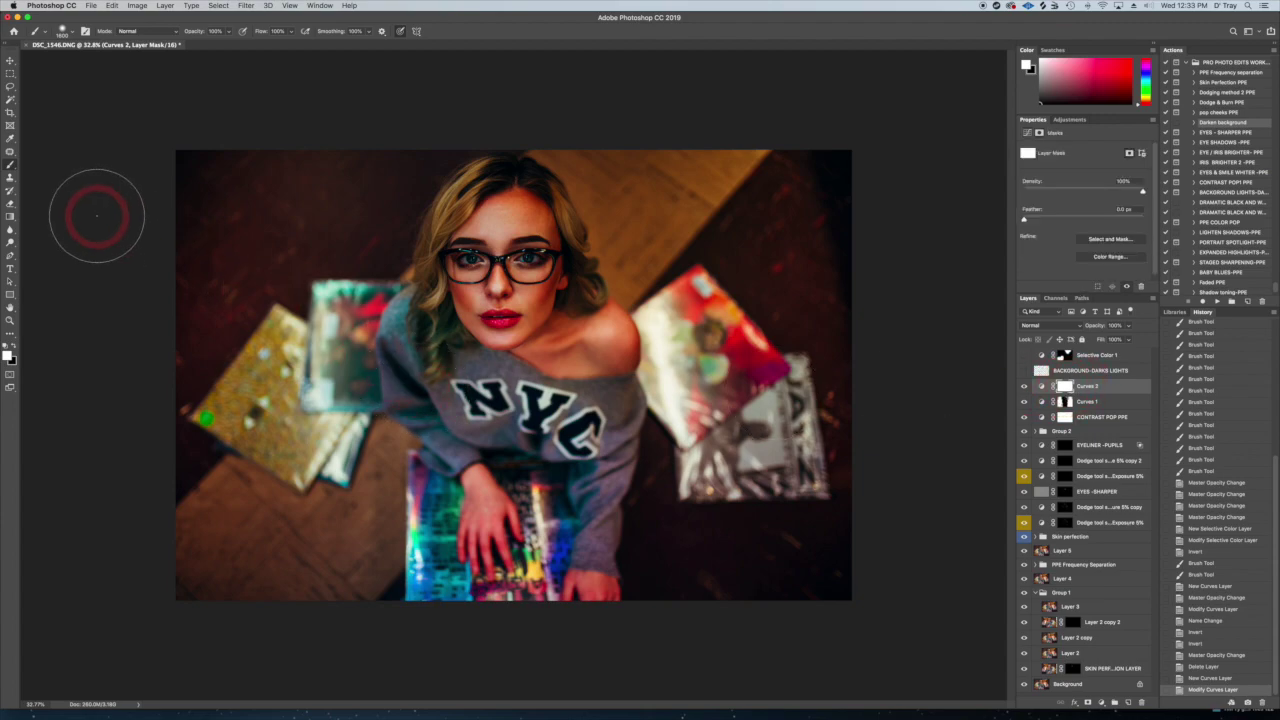
left_click(15, 346)
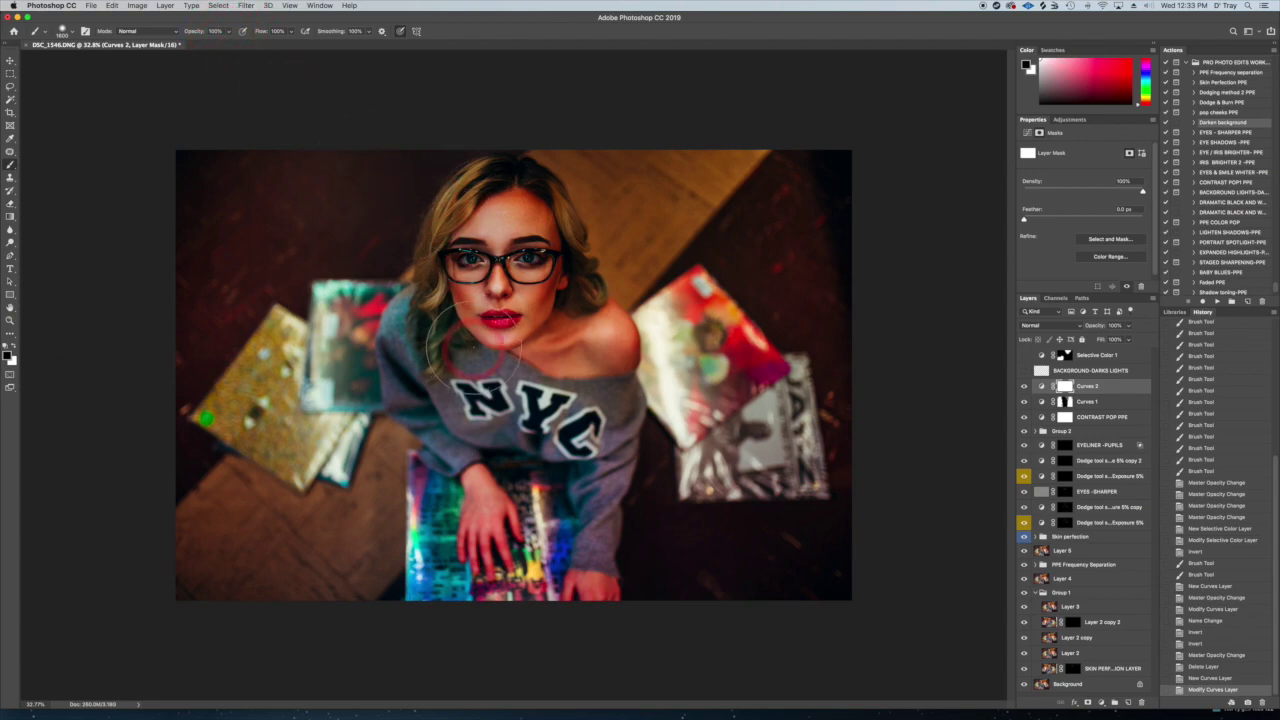
key("bracketright")
key("bracketright")
key("bracketleft")
key("bracketleft")
key("bracketleft")
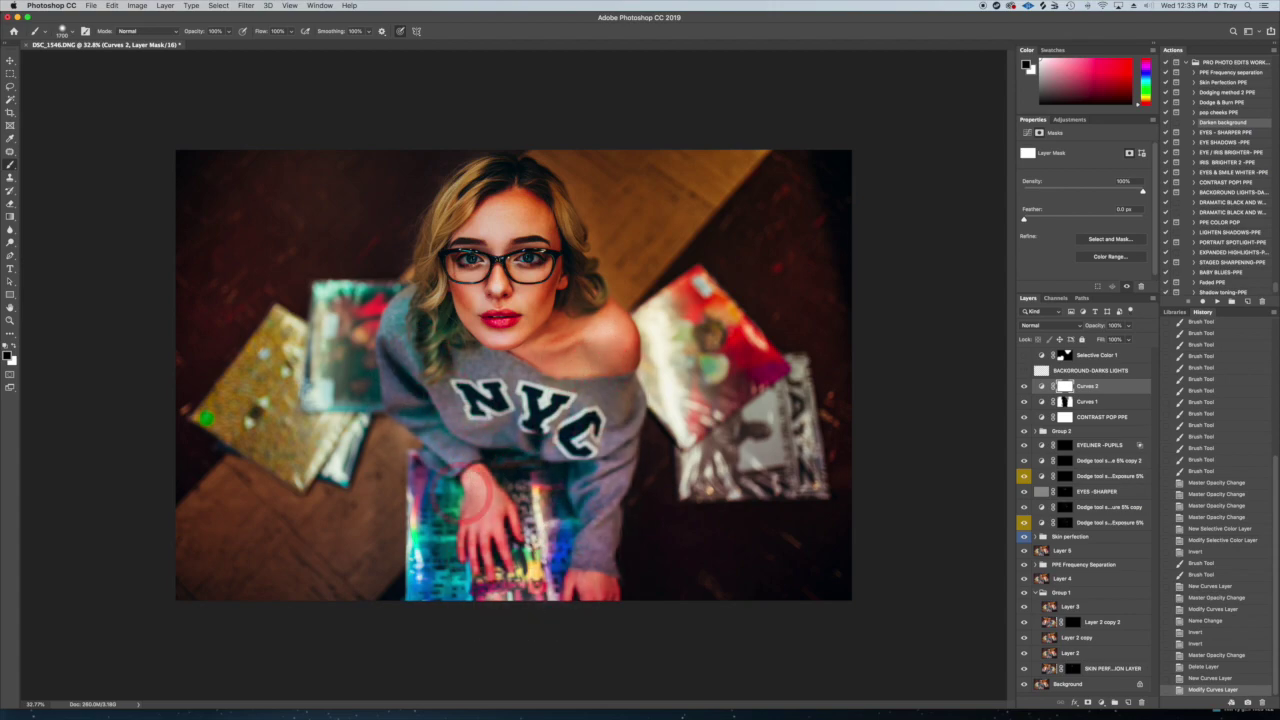
mouse_move(548, 512)
left_mouse_down()
mouse_move(577, 427)
mouse_move(577, 440)
left_mouse_up()
Refine the Curves 2 mask in black over the woman's hair, hands, arm and shoulder with resized brushes
key("bracketright")
key("bracketright")
key("bracketright")
key("bracketright")
key("bracketright")
key("bracketright")
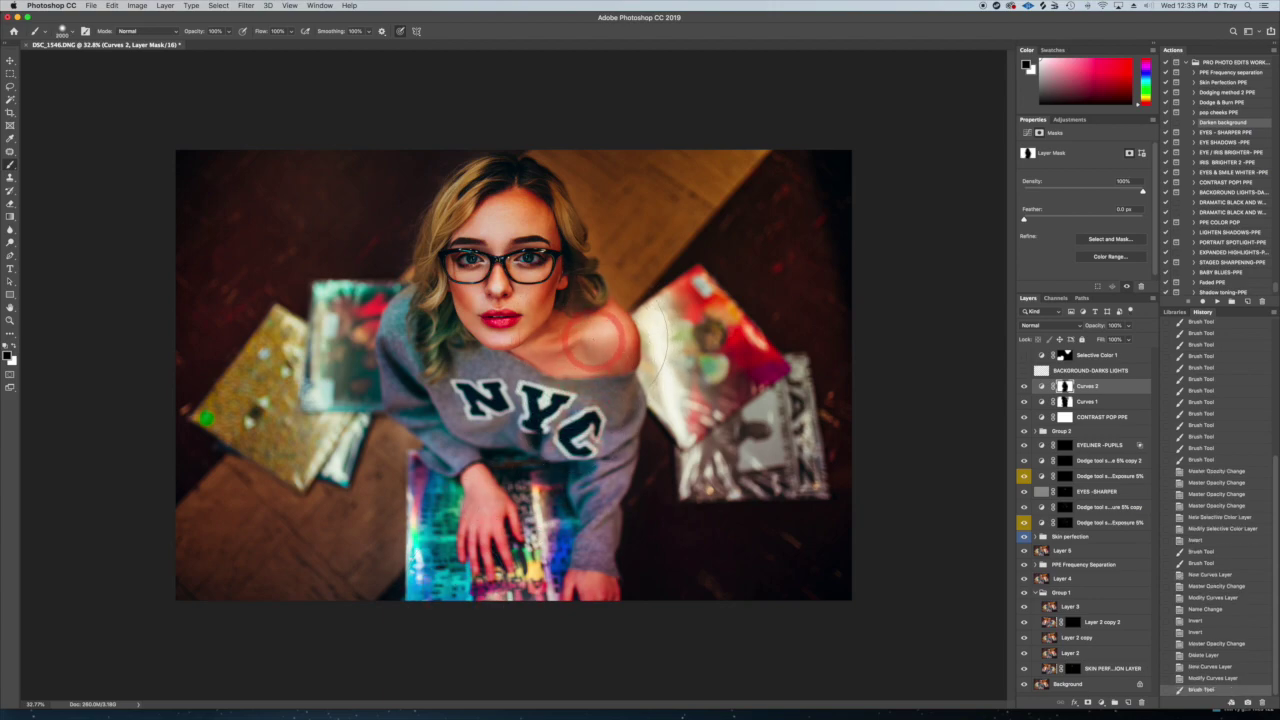
key("bracketleft")
key("bracketleft")
left_click(524, 219)
left_click_drag(452, 218, 423, 317)
left_click(472, 488)
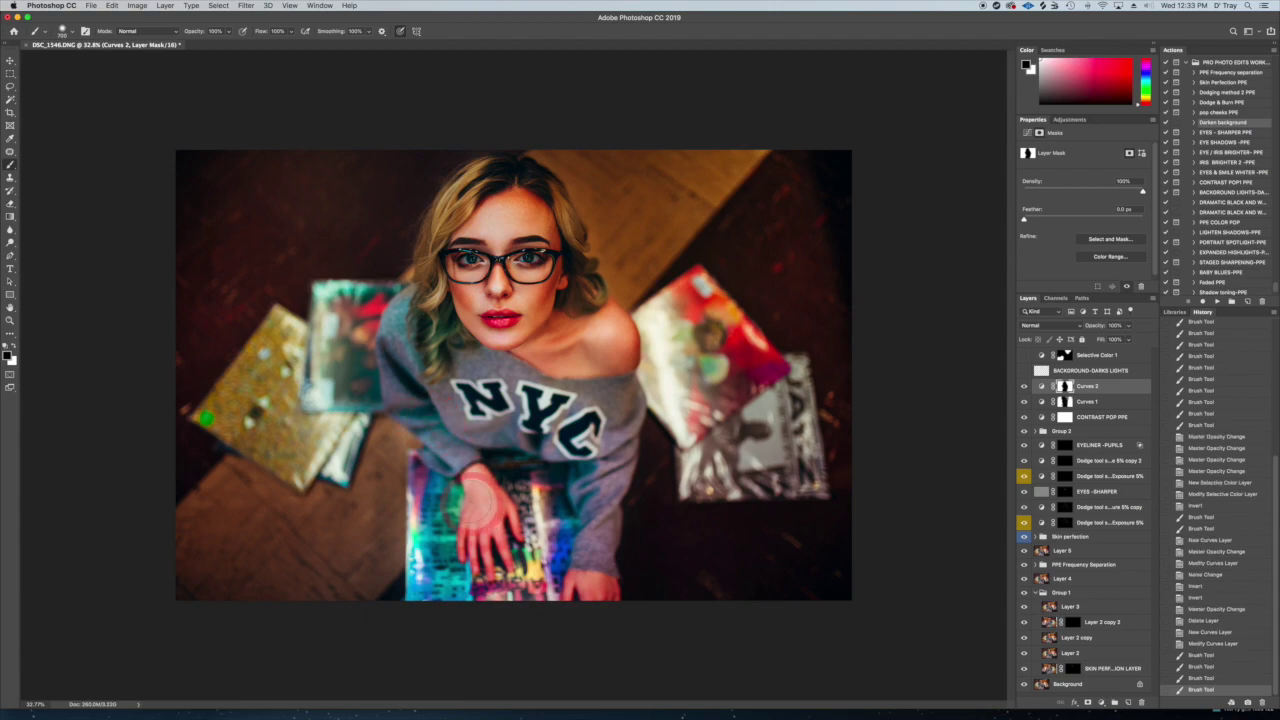
mouse_move(578, 608)
left_mouse_down()
mouse_move(604, 348)
mouse_move(556, 306)
mouse_move(574, 336)
left_mouse_up()
Paint white on the Curves 2 mask along the woman's outline to restore the darkening beside her hair, shoulder and sleeves
key("x")
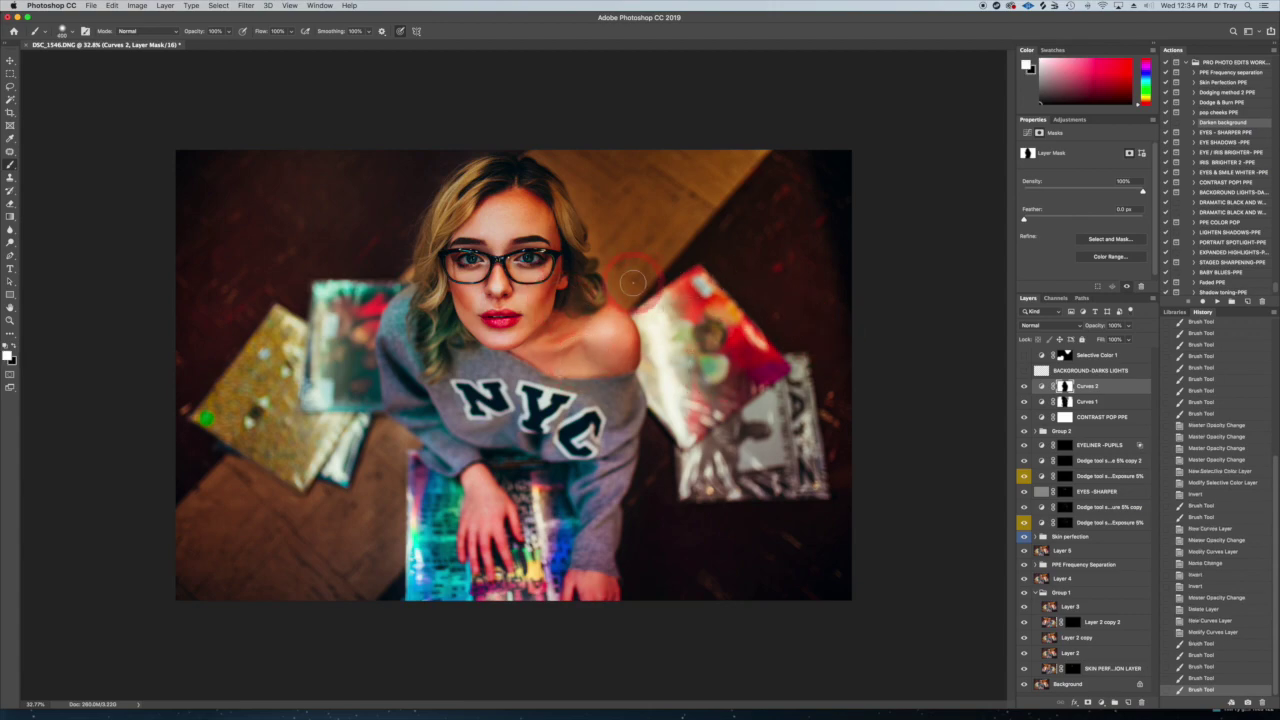
left_click_drag(612, 289, 592, 264)
left_click_drag(592, 264, 592, 248)
left_click_drag(631, 307, 649, 358)
left_click_drag(651, 370, 653, 460)
left_click_drag(412, 440, 396, 438)
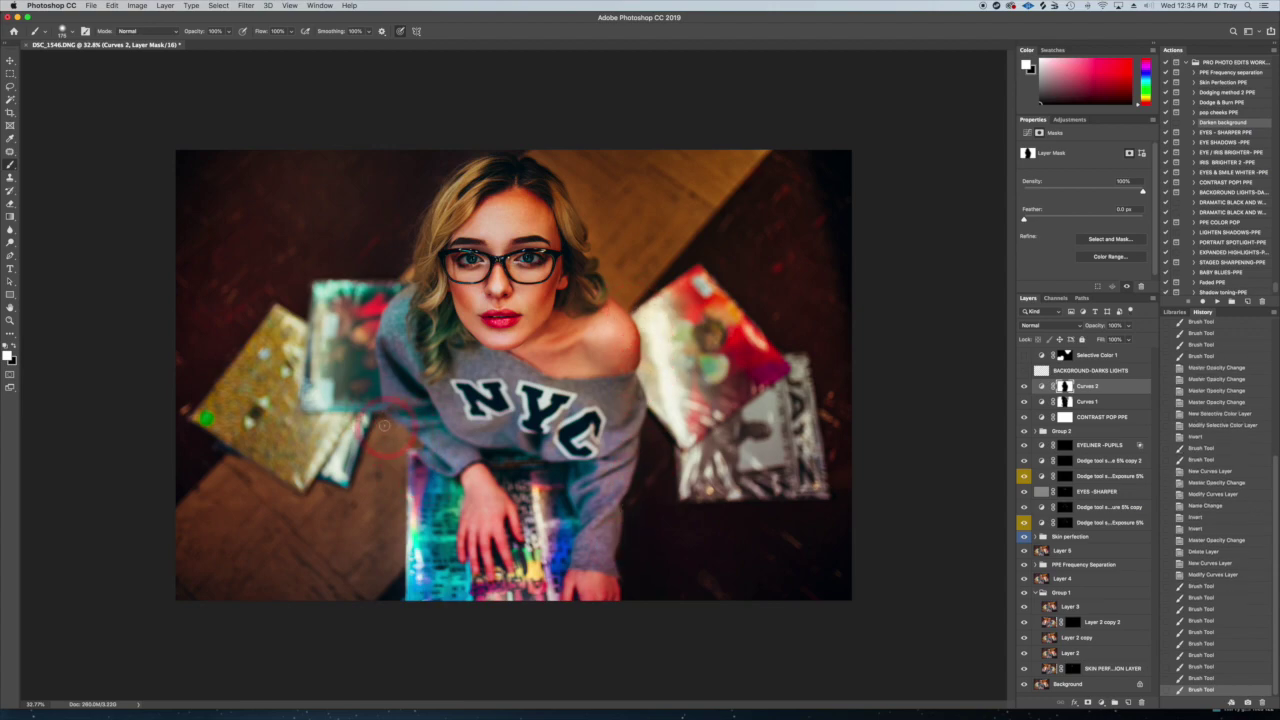
left_click_drag(396, 440, 389, 437)
mouse_move(398, 520)
left_mouse_down()
mouse_move(397, 643)
mouse_move(403, 634)
left_mouse_up()
mouse_move(408, 562)
left_mouse_down()
mouse_move(400, 620)
mouse_move(457, 659)
left_mouse_up()
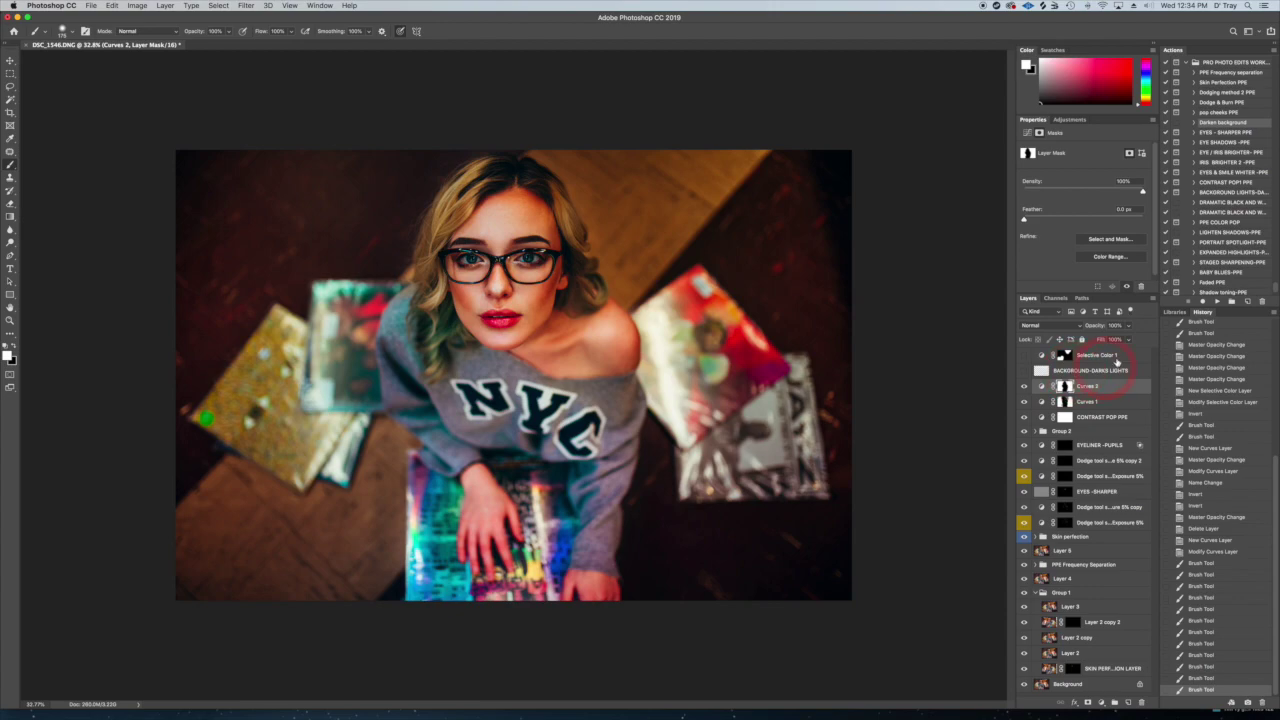
Set the opacity of the Curves 2 layer to 28%
left_click(1128, 328)
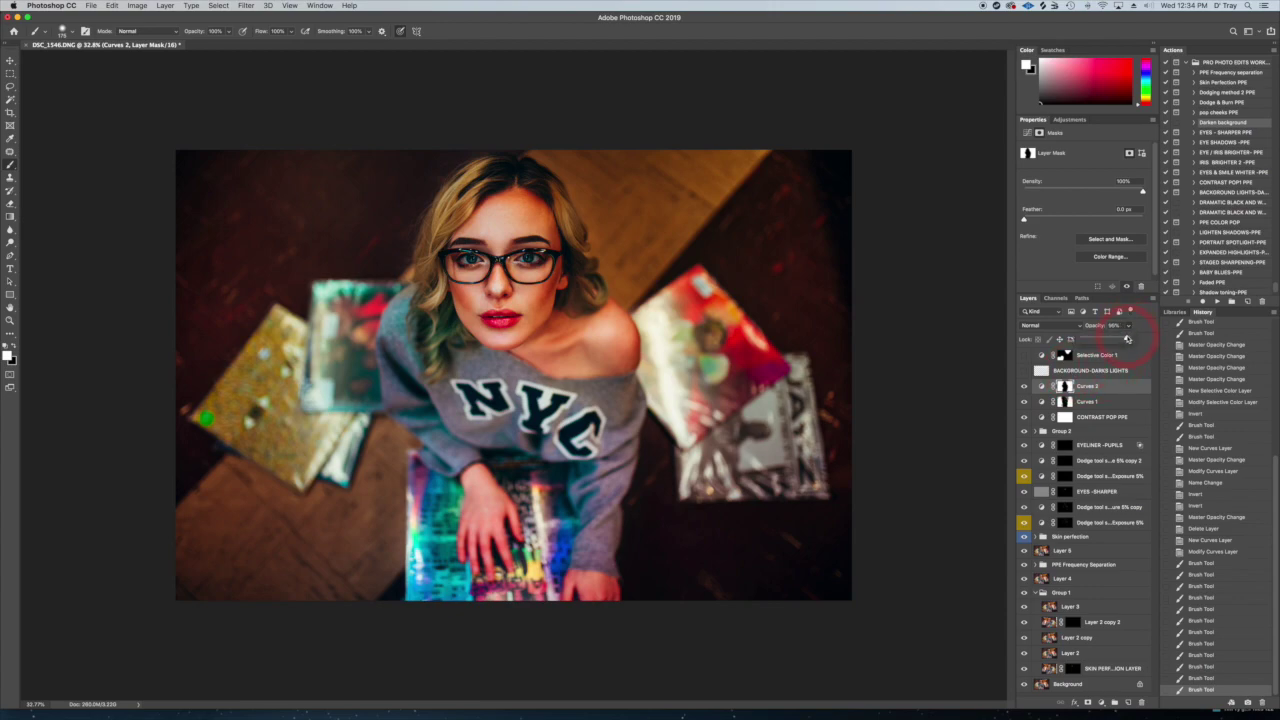
left_click_drag(1111, 340, 1112, 340)
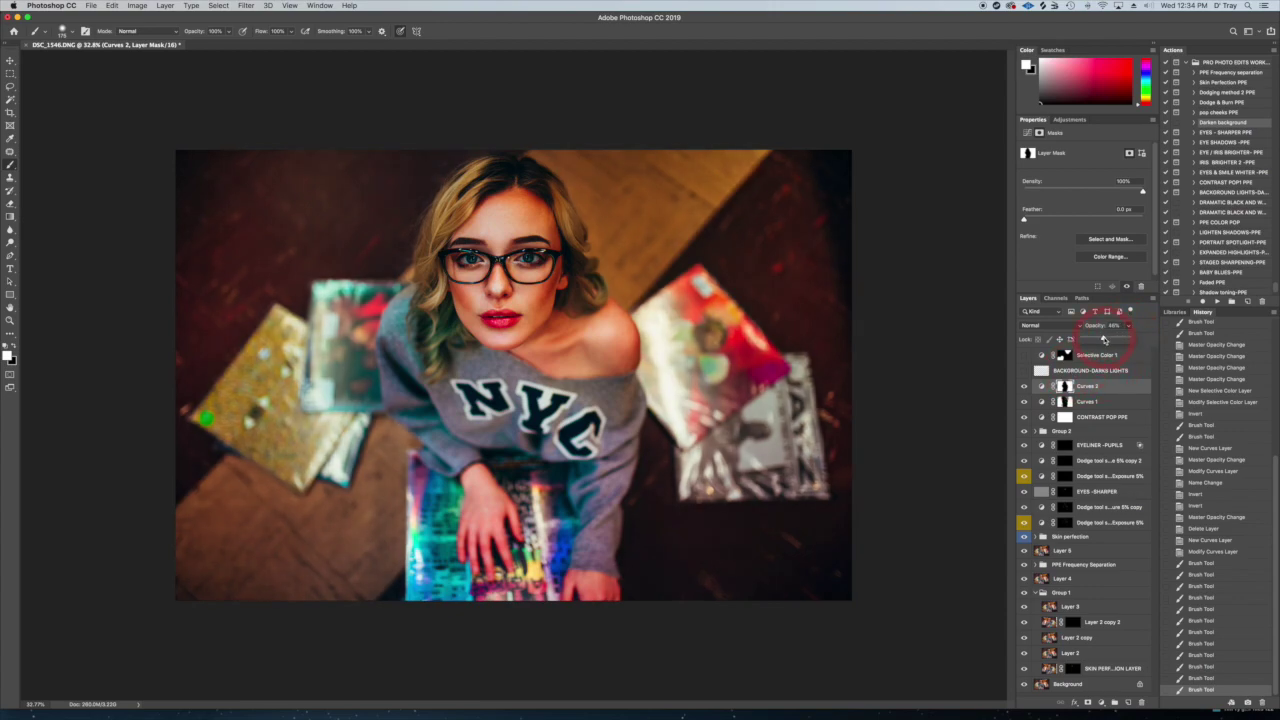
left_click_drag(1162, 341, 1101, 344)
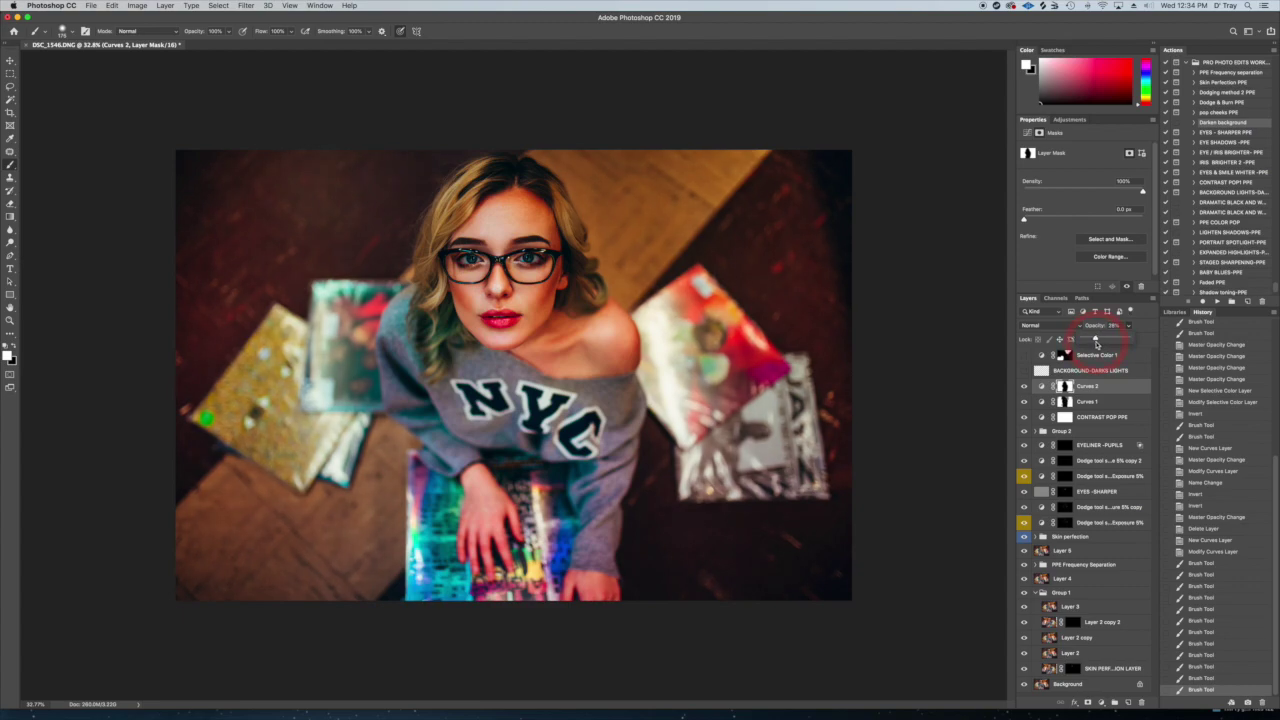
Compare the image with the Curves 1 and Curves 2 darkening layers each switched on and off
left_click(1025, 386)
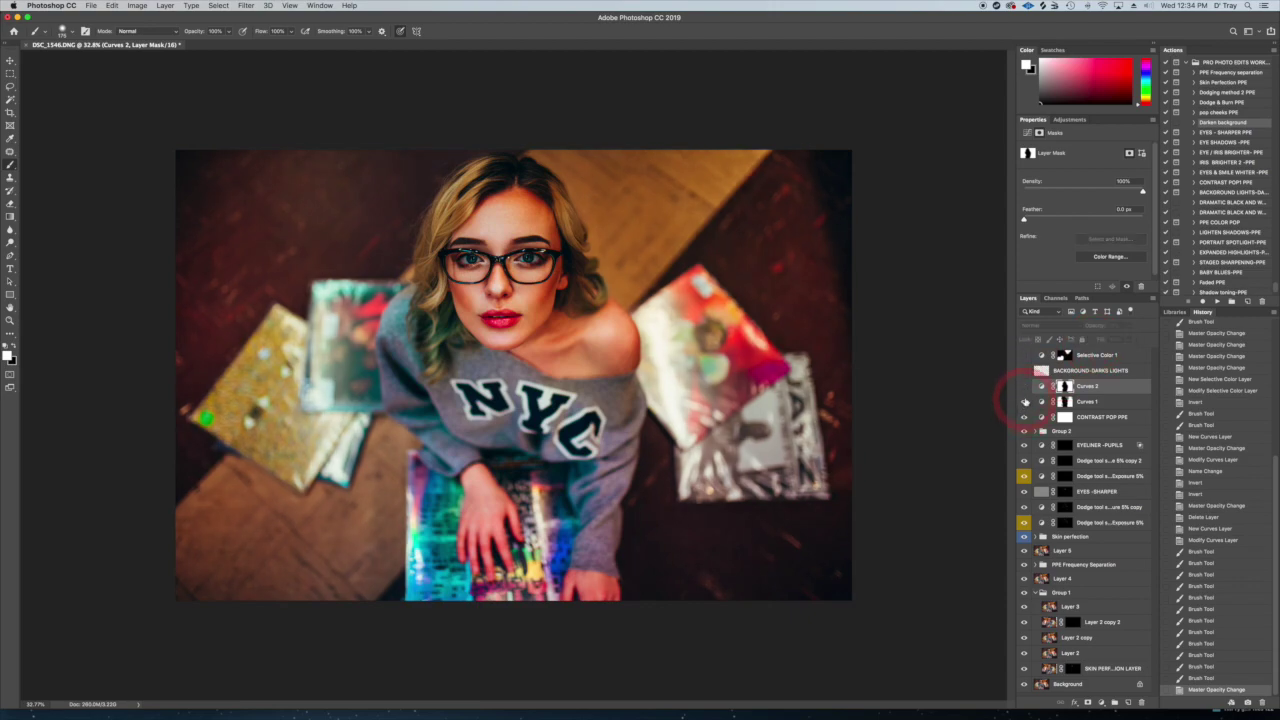
left_click(1025, 401)
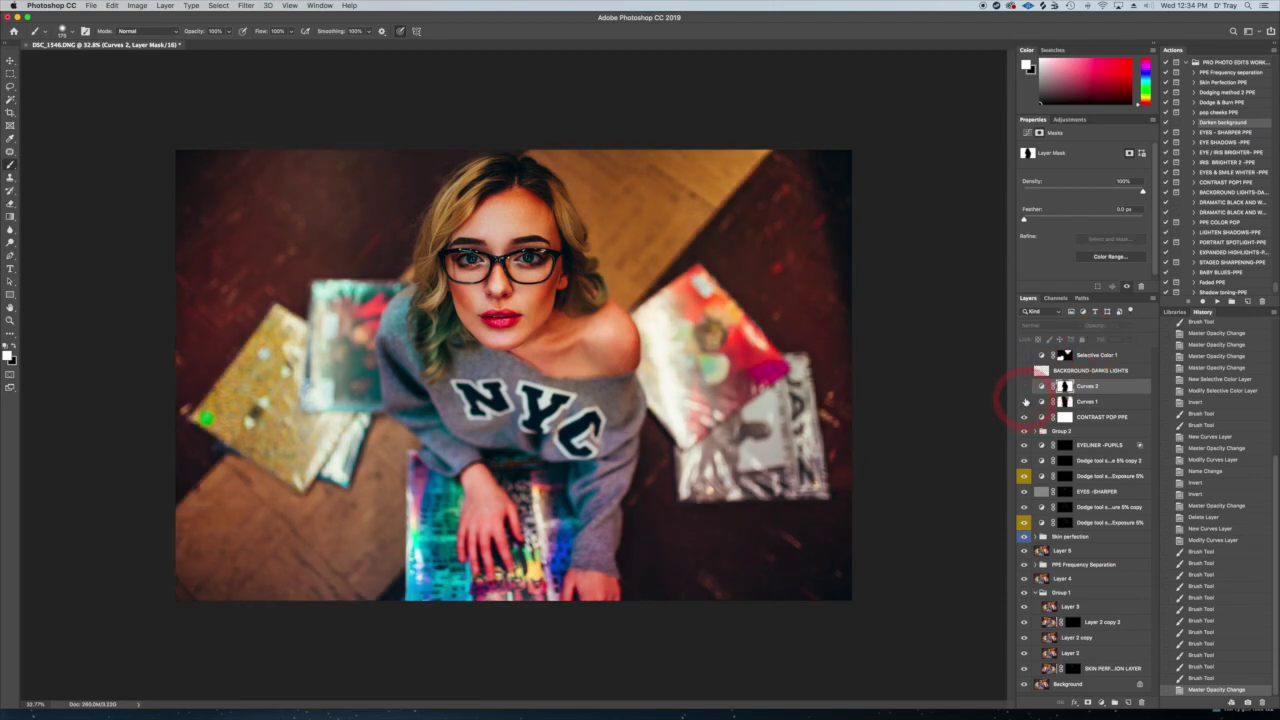
left_click(1098, 403)
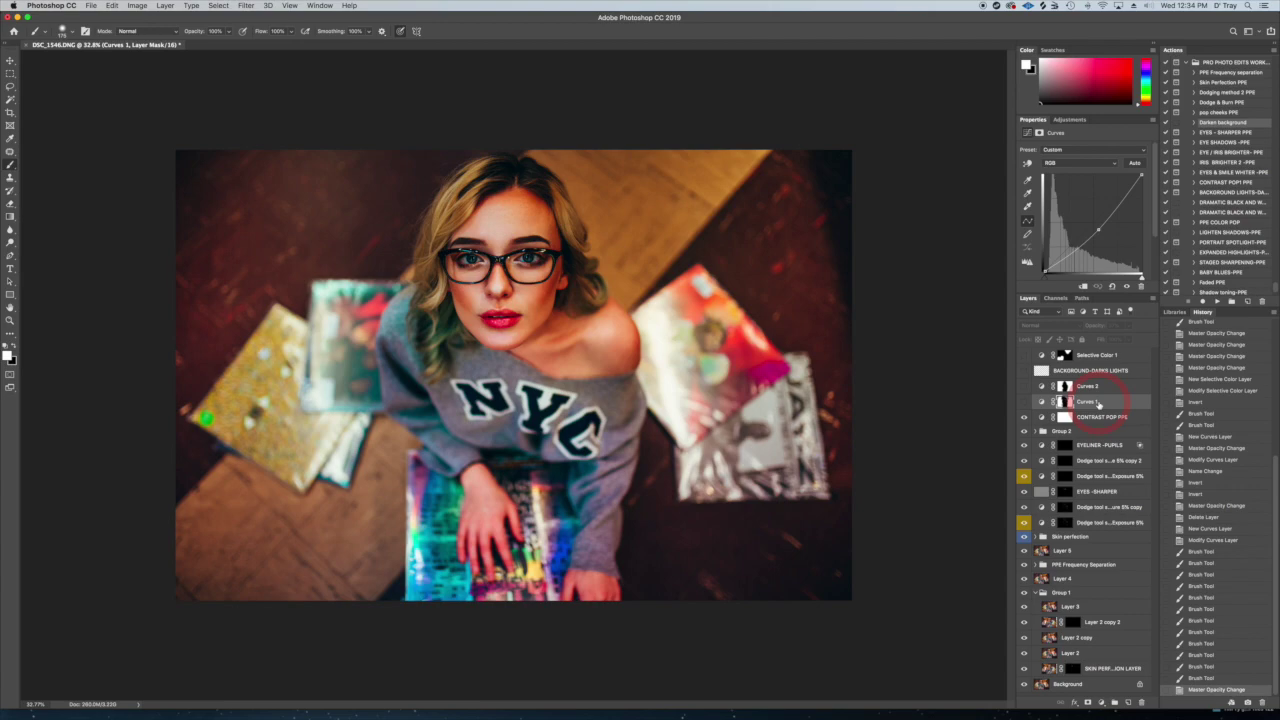
left_click(1023, 401)
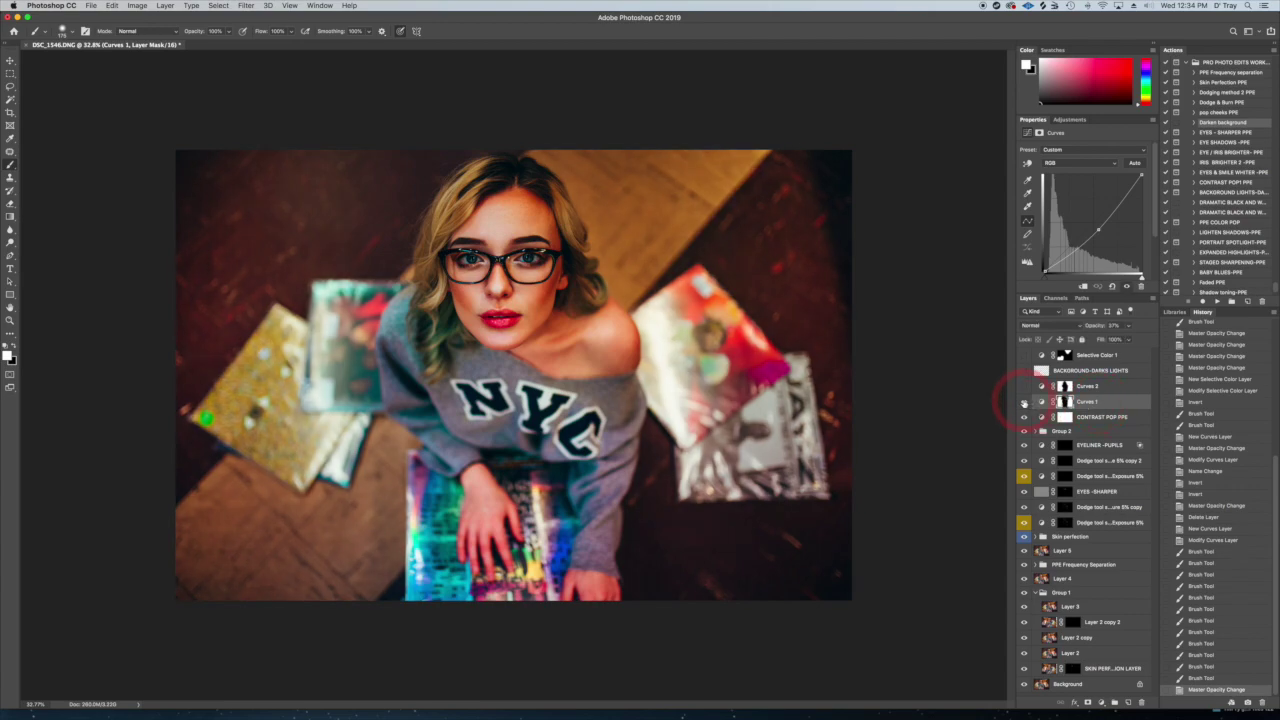
left_click(1024, 402)
left_click(1024, 402)
left_click(1024, 400)
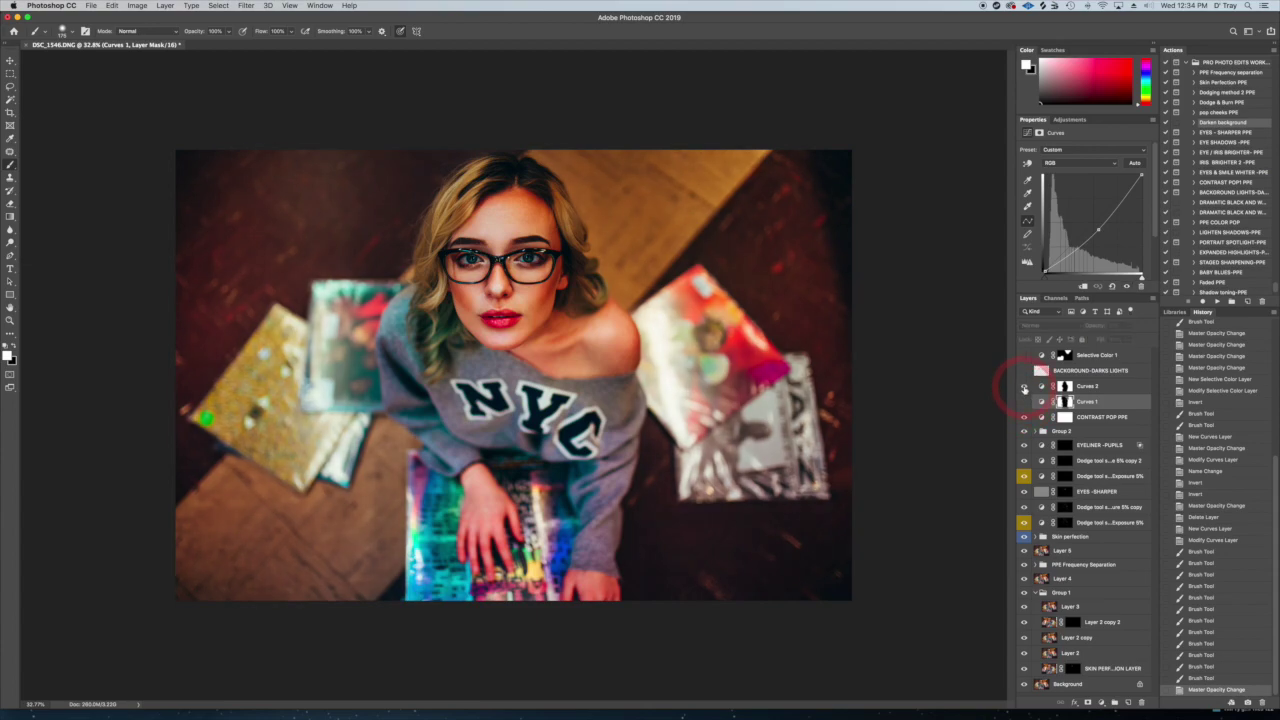
Delete the Curves 2 layer and keep Curves 1 visible as the background darkening
left_click(1116, 389)
left_click(1024, 387)
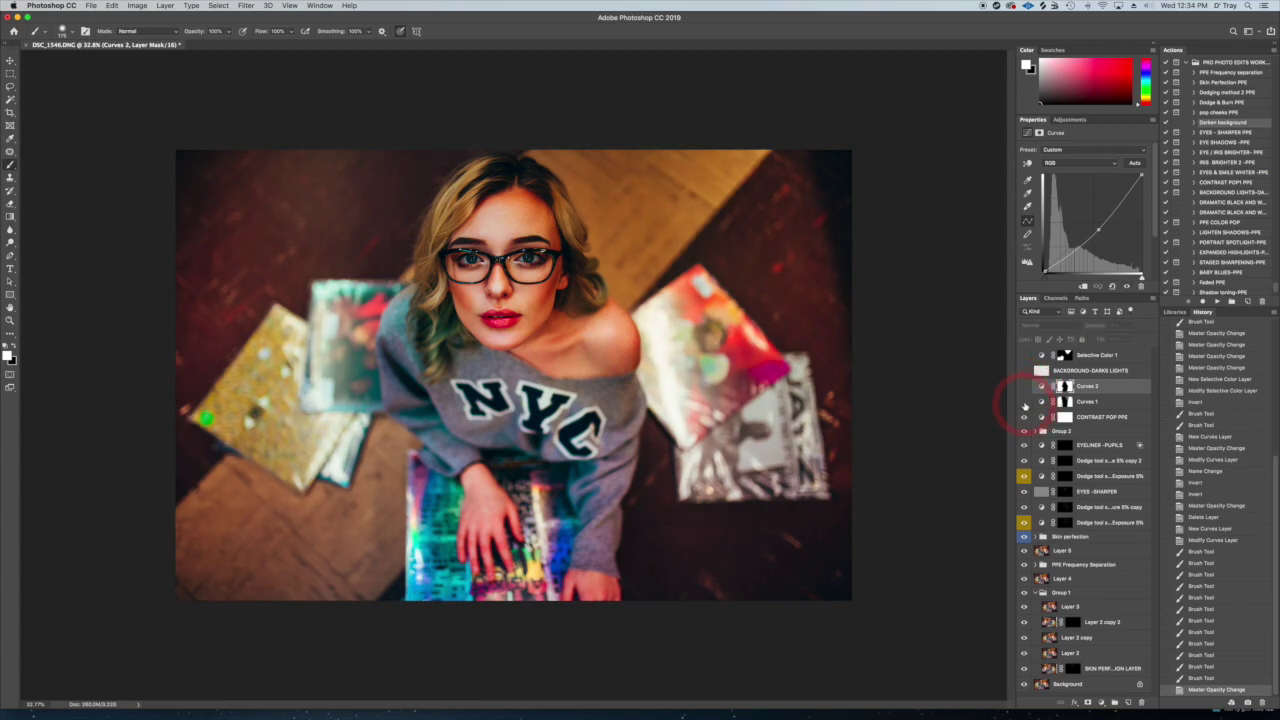
left_click(1024, 402)
left_click_drag(1079, 399, 1143, 702)
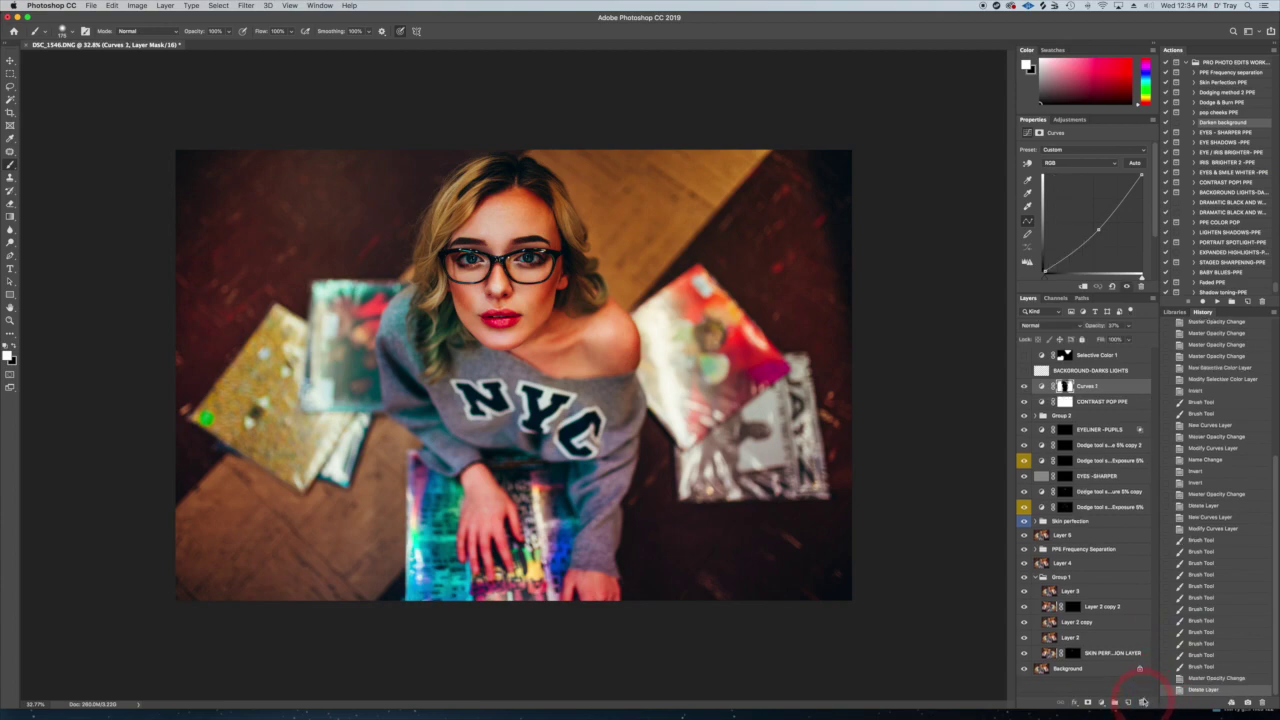
Run the PPE background lights action above the existing BACKGROUND-DARKS LIGHTS layer and continue past its instructions
left_click(1090, 370)
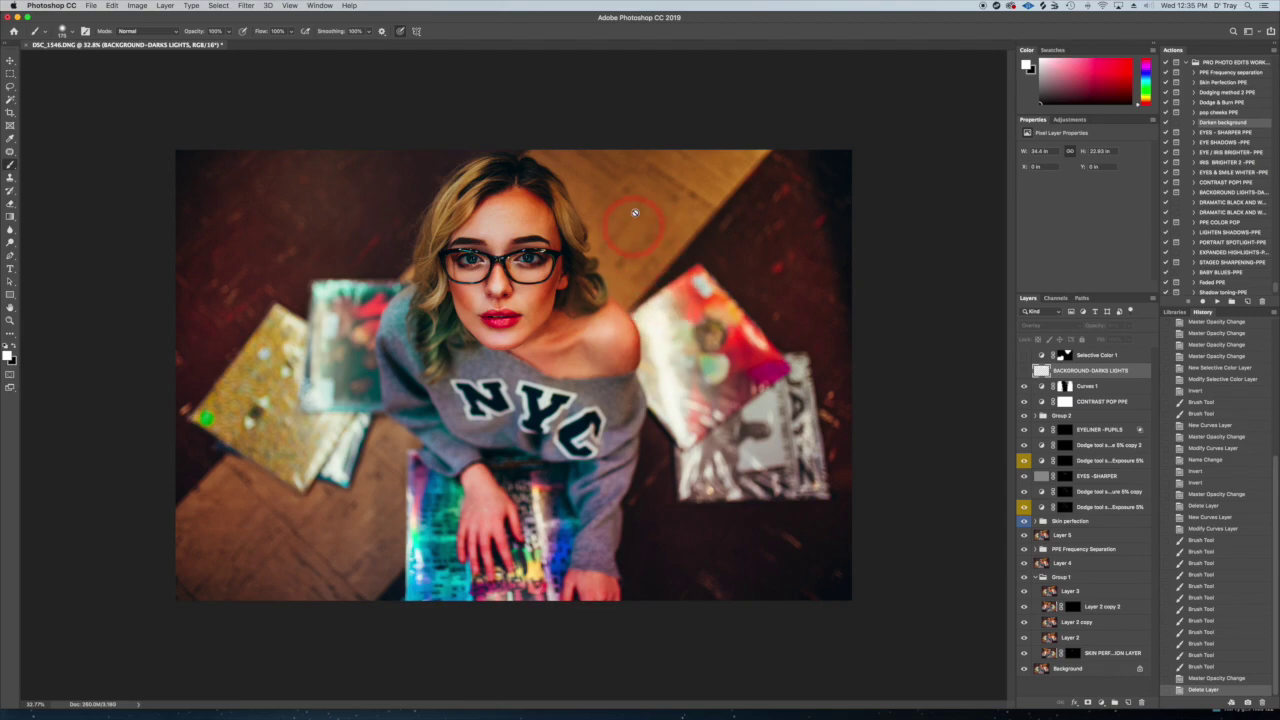
left_click(1231, 193)
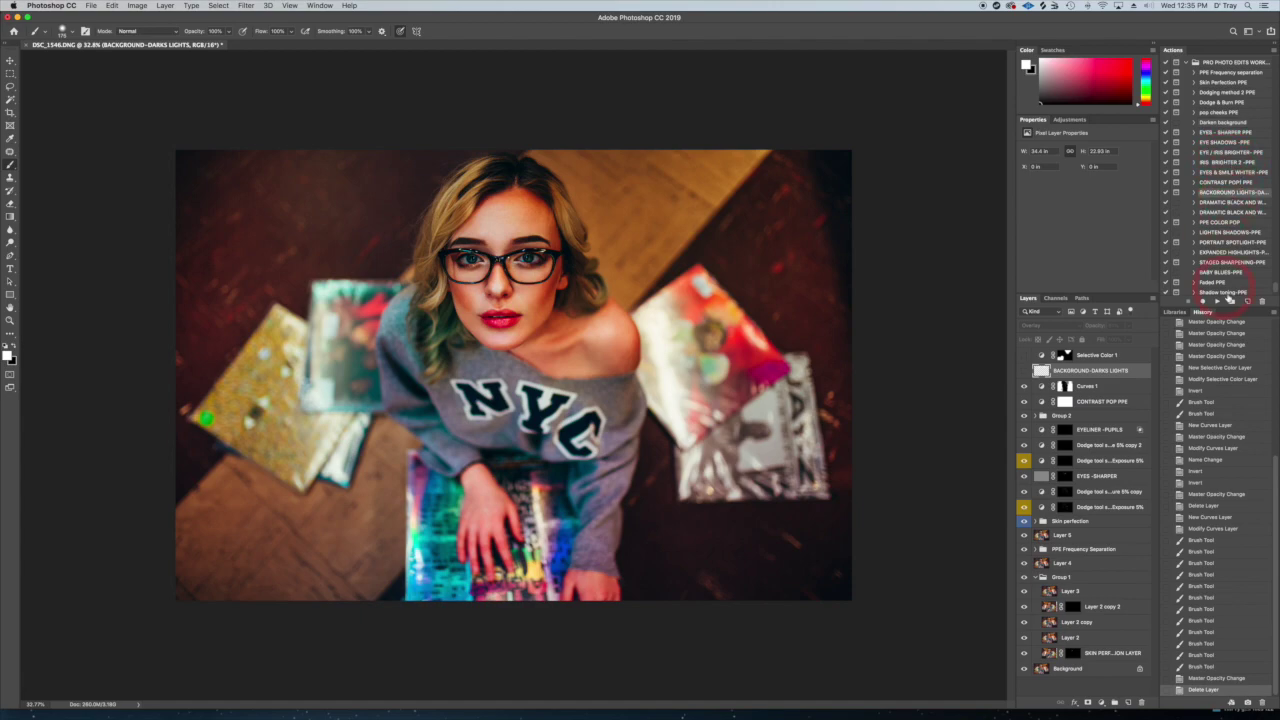
left_click(1215, 301)
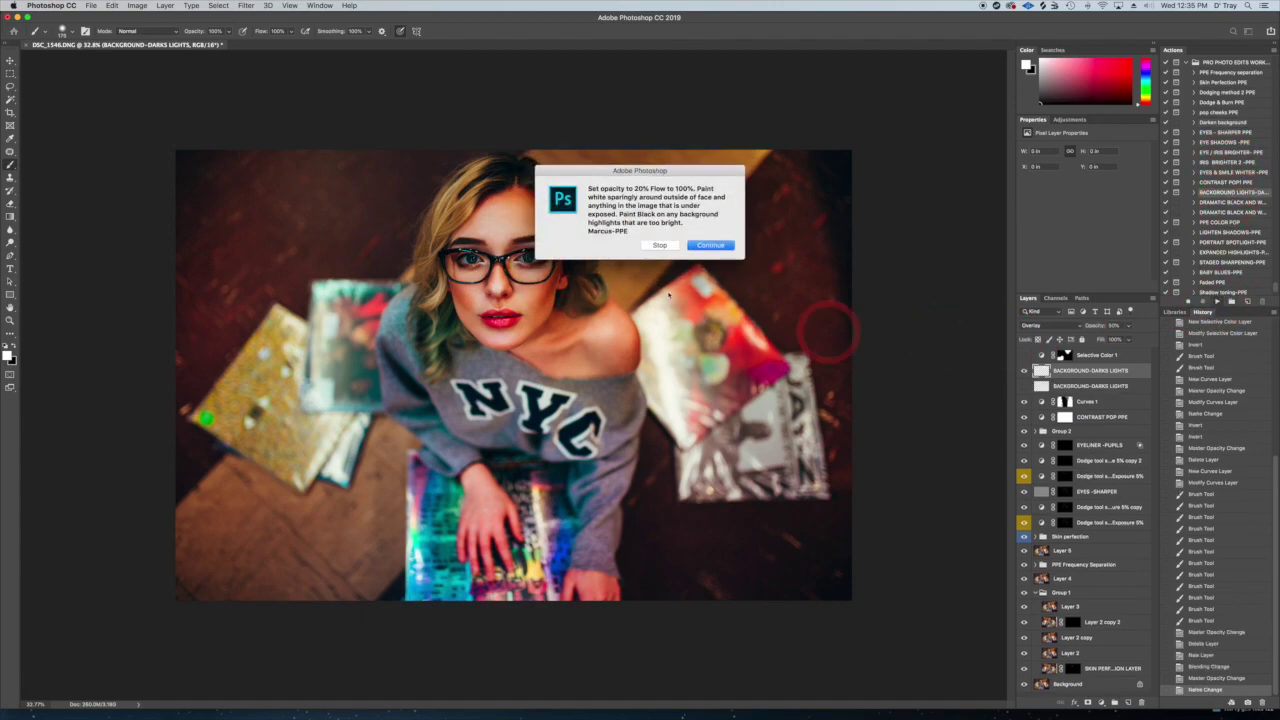
left_click(711, 245)
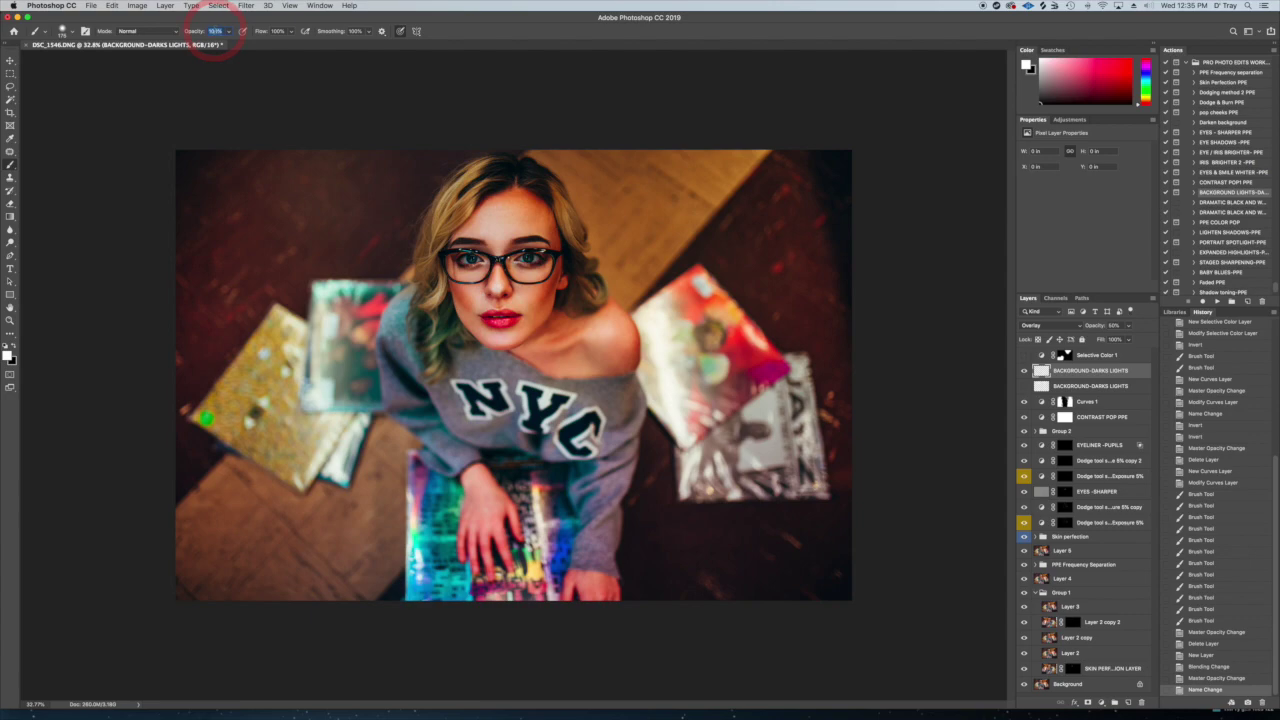
Paint white at 20% brush opacity and 20% flow around the woman's head and over the background to her right
type("0")
left_click(277, 31)
type("20")
key("Return")
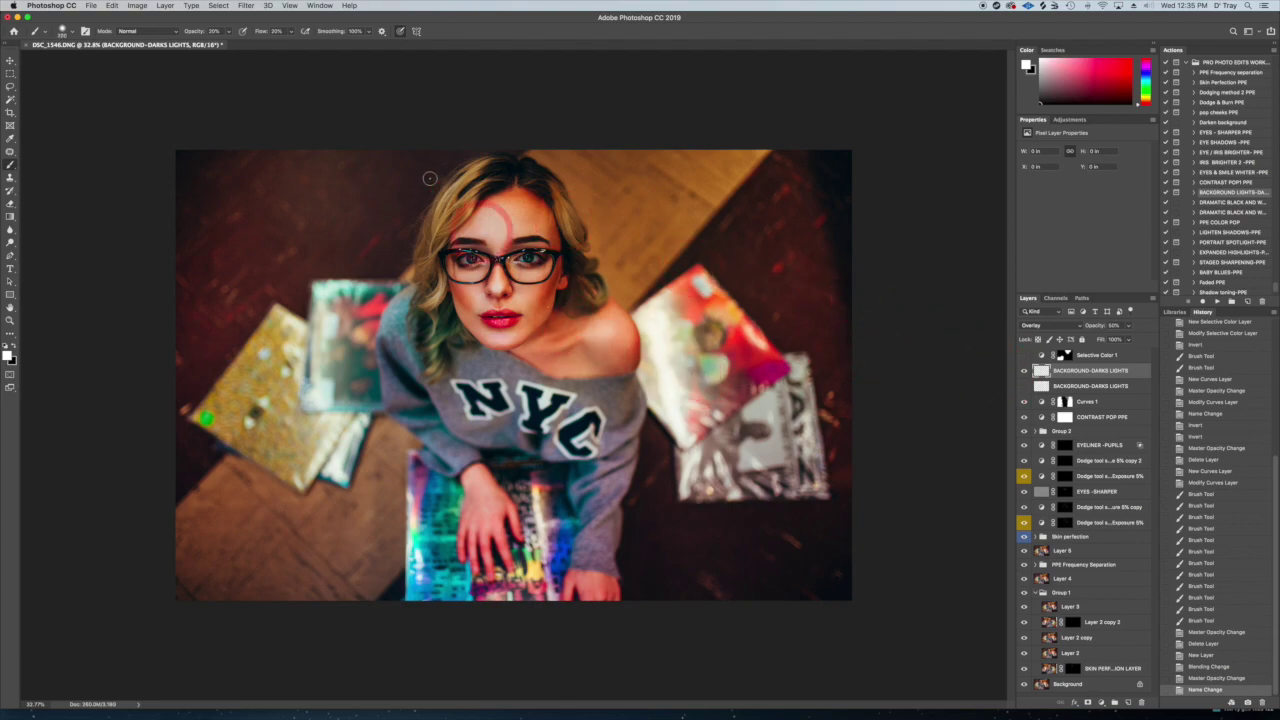
mouse_move(409, 201)
left_mouse_down()
mouse_move(437, 169)
mouse_move(400, 186)
left_mouse_up()
mouse_move(461, 156)
left_mouse_down()
mouse_move(390, 215)
mouse_move(383, 189)
mouse_move(392, 255)
mouse_move(418, 179)
mouse_move(461, 139)
mouse_move(394, 211)
left_mouse_up()
mouse_move(692, 244)
left_mouse_down()
mouse_move(627, 180)
mouse_move(629, 245)
mouse_move(607, 184)
left_mouse_up()
mouse_move(650, 200)
left_mouse_down()
mouse_move(674, 275)
mouse_move(690, 235)
left_mouse_up()
mouse_move(619, 272)
left_mouse_down()
mouse_move(591, 172)
mouse_move(663, 175)
mouse_move(651, 172)
mouse_move(656, 186)
mouse_move(609, 162)
mouse_move(634, 265)
mouse_move(526, 160)
mouse_move(400, 163)
mouse_move(375, 179)
mouse_move(384, 267)
mouse_move(437, 158)
mouse_move(413, 167)
mouse_move(389, 262)
mouse_move(414, 182)
mouse_move(366, 155)
mouse_move(380, 250)
left_mouse_up()
mouse_move(660, 254)
left_mouse_down()
mouse_move(631, 278)
mouse_move(606, 171)
mouse_move(632, 228)
mouse_move(742, 279)
mouse_move(697, 312)
mouse_move(660, 470)
left_mouse_up()
mouse_move(656, 576)
left_mouse_down()
mouse_move(647, 510)
mouse_move(646, 576)
mouse_move(747, 552)
mouse_move(827, 506)
mouse_move(649, 567)
mouse_move(640, 536)
mouse_move(826, 566)
left_mouse_up()
mouse_move(840, 187)
left_mouse_down()
mouse_move(834, 172)
mouse_move(846, 206)
left_mouse_up()
left_click_drag(837, 254, 826, 164)
Paint white with a larger brush over the floor and prints to her left, the upper edge and the wood beside her head
key("bracketright")
key("bracketright")
mouse_move(310, 250)
left_mouse_down()
mouse_move(340, 259)
mouse_move(389, 264)
mouse_move(335, 328)
left_mouse_up()
key("bracketright")
key("bracketright")
mouse_move(325, 570)
left_mouse_down()
mouse_move(317, 603)
mouse_move(268, 457)
left_mouse_up()
mouse_move(284, 547)
left_mouse_down()
mouse_move(226, 553)
mouse_move(304, 567)
mouse_move(340, 548)
left_mouse_up()
mouse_move(388, 510)
left_mouse_down()
mouse_move(387, 586)
mouse_move(389, 468)
mouse_move(370, 436)
left_mouse_up()
mouse_move(176, 166)
left_mouse_down()
mouse_move(214, 168)
mouse_move(186, 218)
left_mouse_up()
mouse_move(328, 134)
left_mouse_down()
mouse_move(375, 173)
mouse_move(417, 143)
mouse_move(437, 150)
mouse_move(425, 157)
mouse_move(466, 147)
left_mouse_up()
left_click_drag(638, 225, 632, 242)
mouse_move(582, 154)
left_mouse_down()
mouse_move(670, 168)
mouse_move(641, 255)
mouse_move(638, 215)
mouse_move(674, 164)
left_mouse_up()
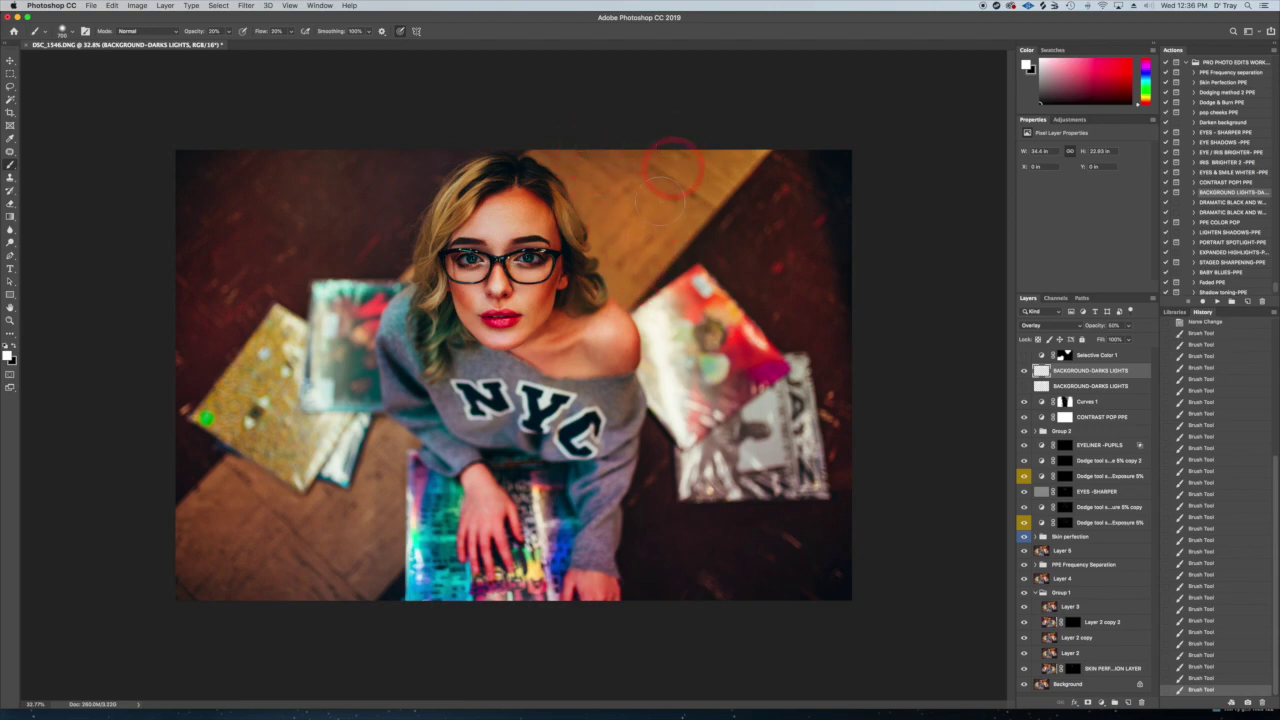
mouse_move(386, 510)
left_mouse_down()
mouse_move(396, 534)
mouse_move(374, 466)
left_mouse_up()
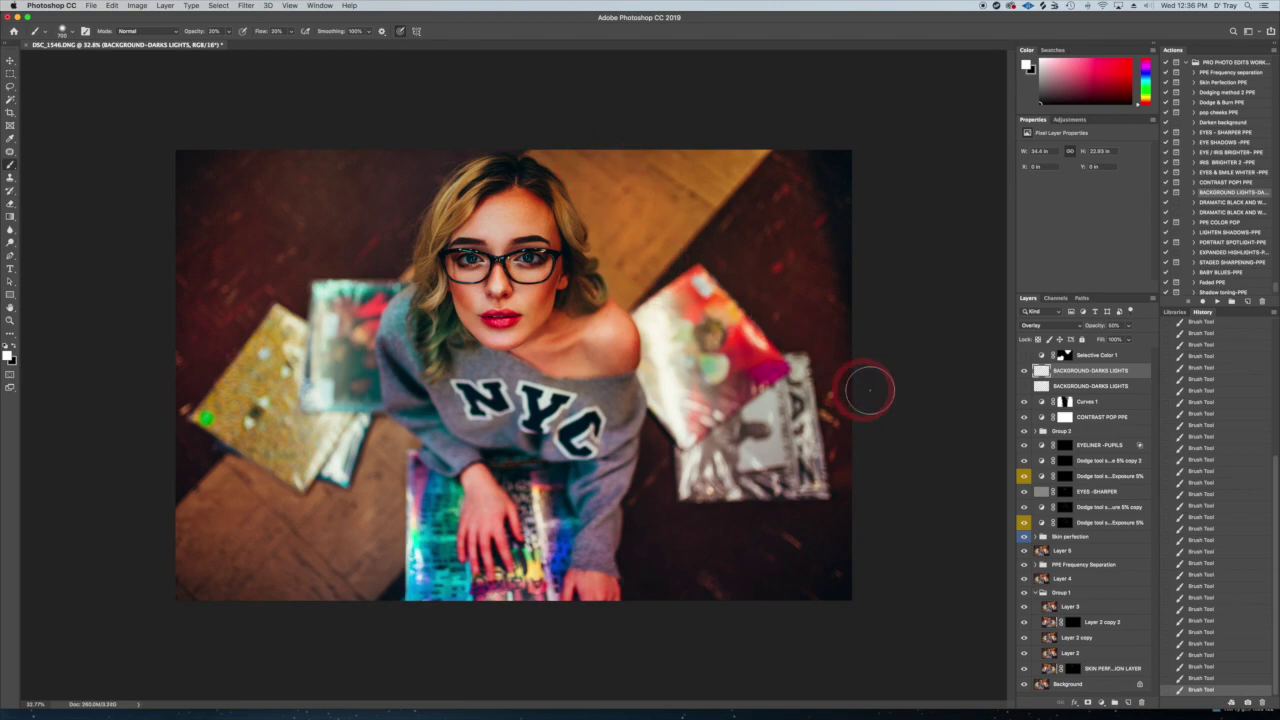
Check the new BACKGROUND-DARKS LIGHTS layer on and off, and dab more white on the wood floor beside her head
left_click(1024, 372)
left_click(1024, 372)
left_click(1024, 372)
left_click(1024, 371)
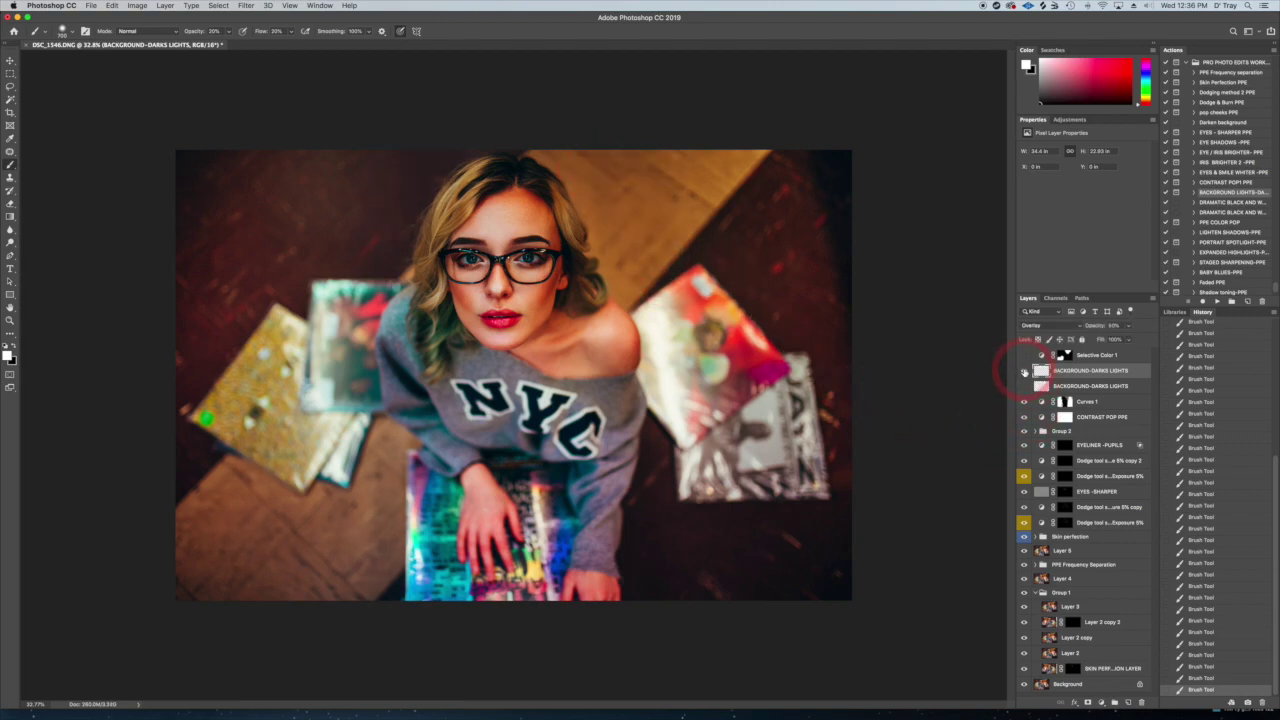
left_click(1024, 371)
left_click(1024, 371)
left_click(660, 206)
left_click(688, 205)
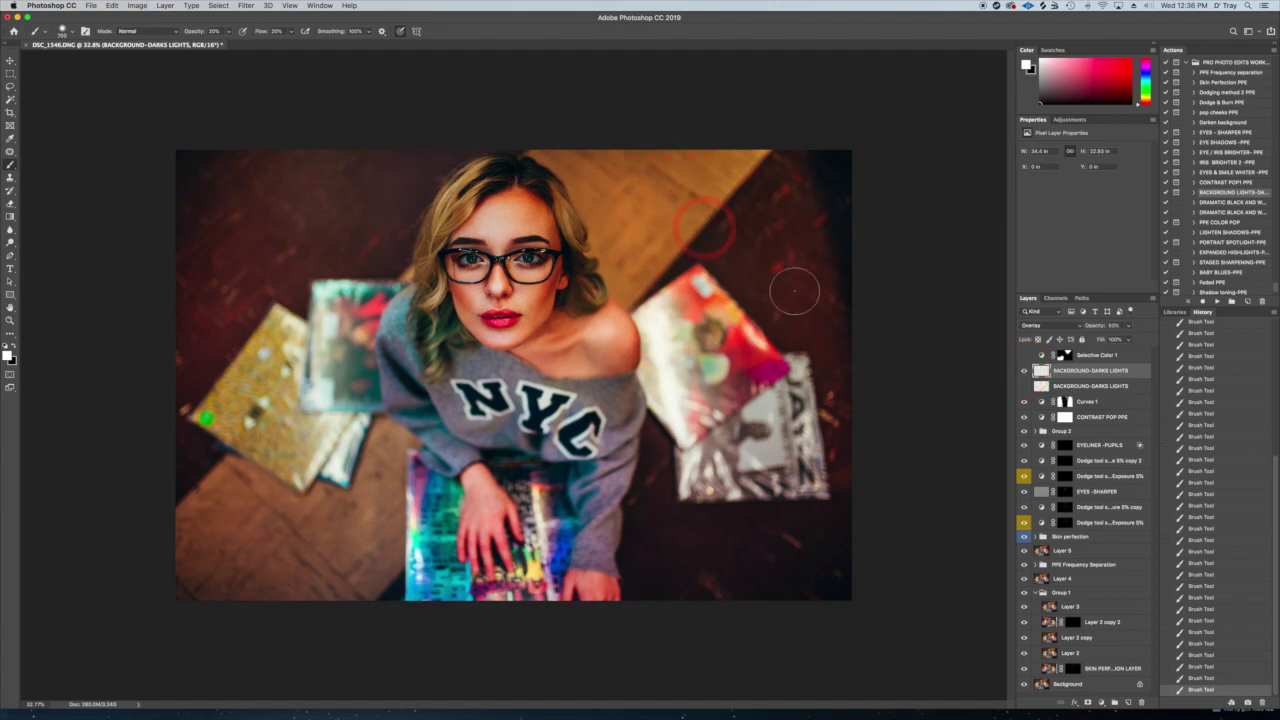
Compare the effects of the two BACKGROUND-DARKS LIGHTS layers by showing them alternately
left_click(1015, 395)
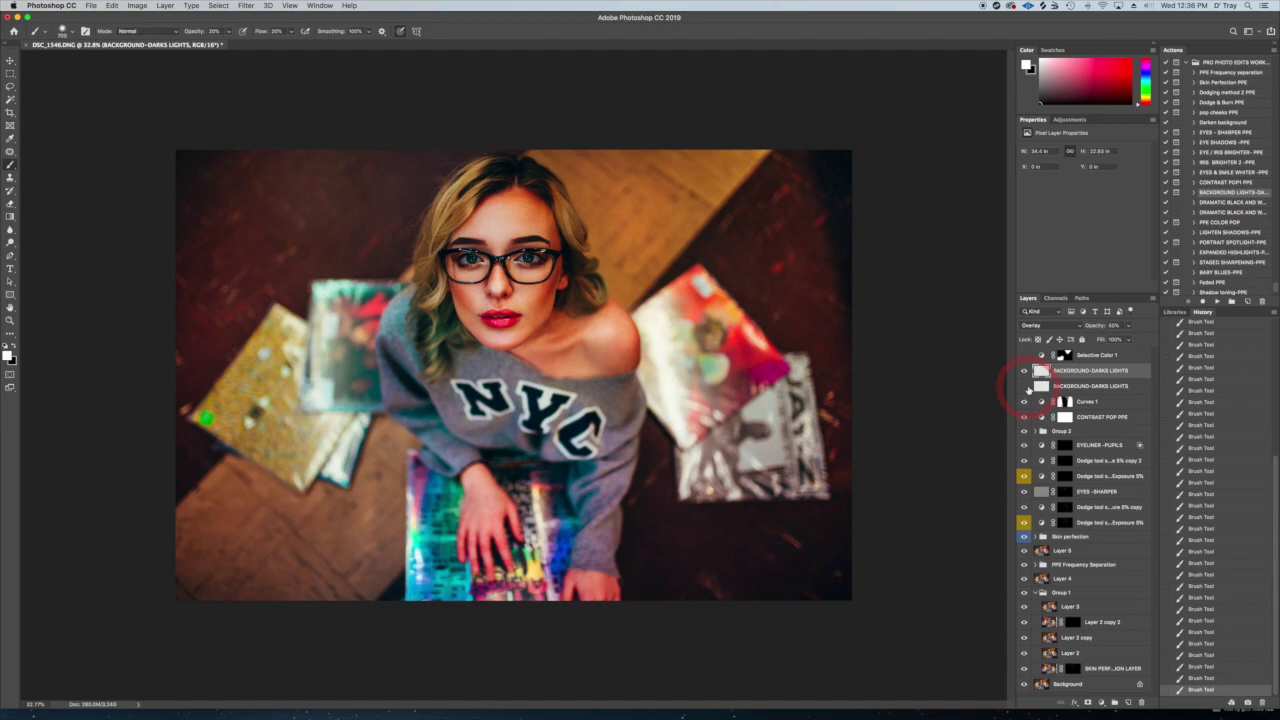
left_click(1024, 371)
left_click(1024, 387)
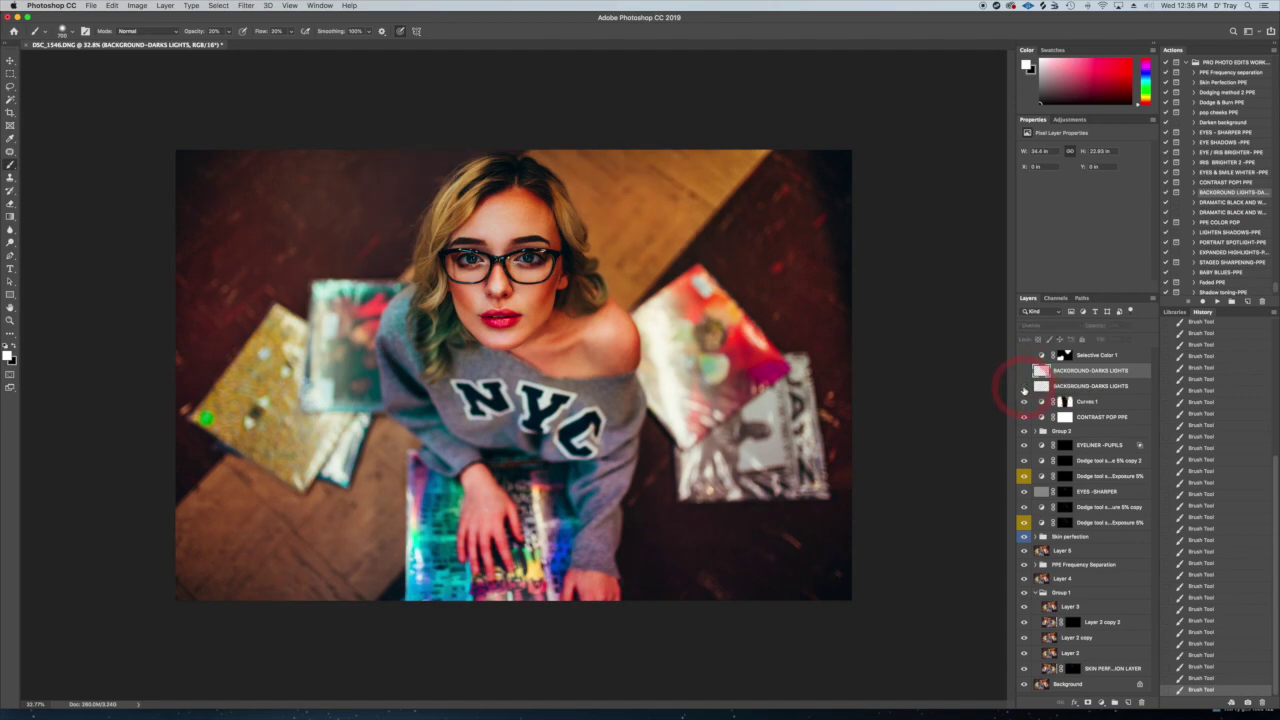
left_click(1024, 372)
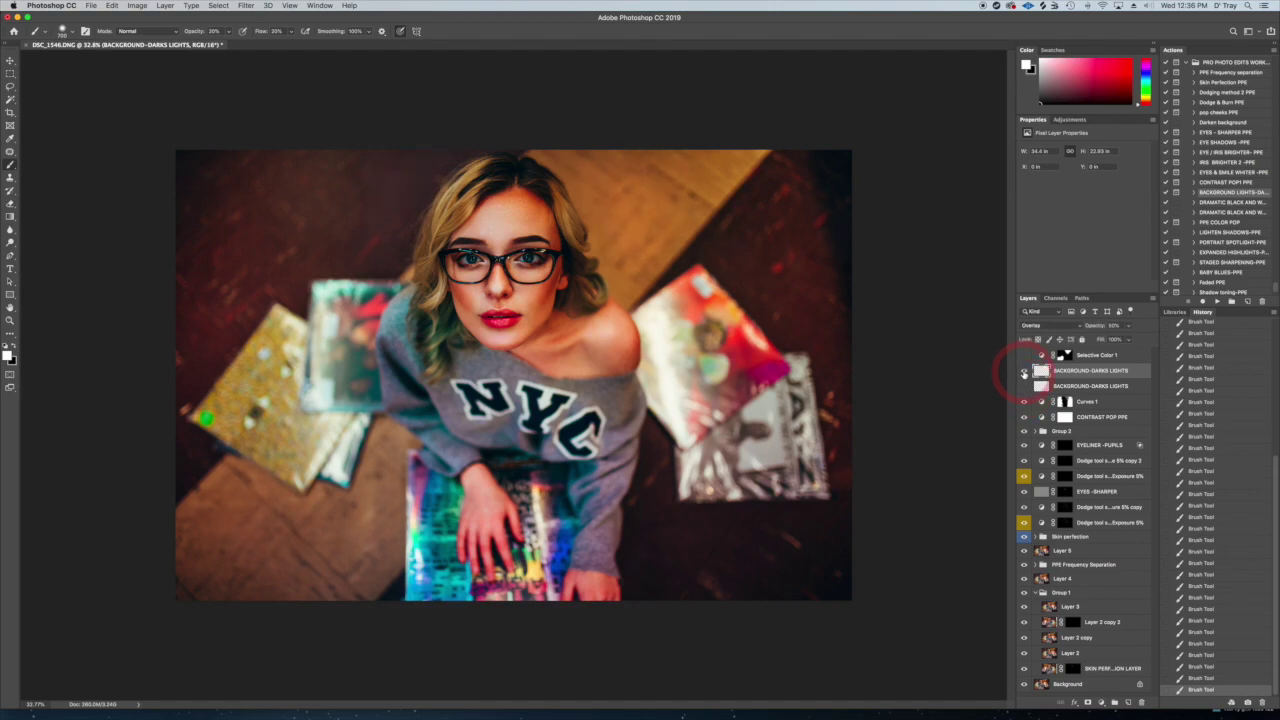
Keep only the lower BACKGROUND-DARKS LIGHTS layer visible and adjust its opacity
left_click(1024, 386)
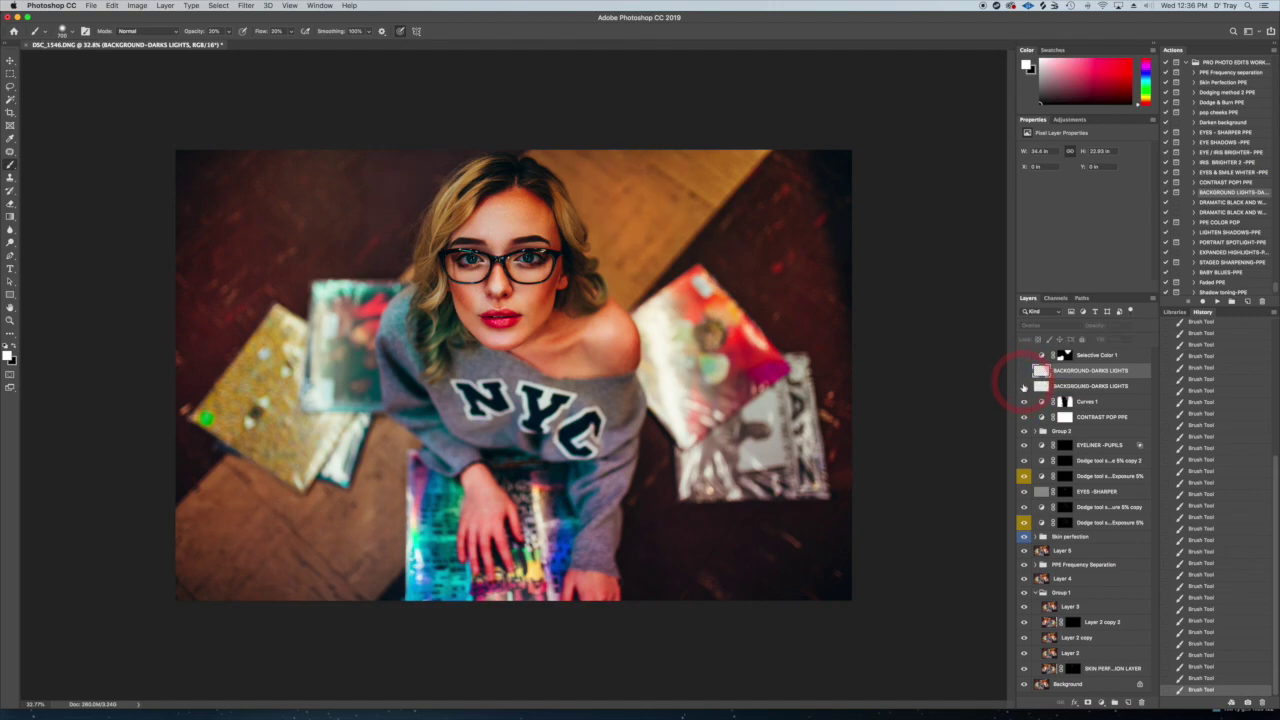
left_click(1079, 392)
left_click(1129, 330)
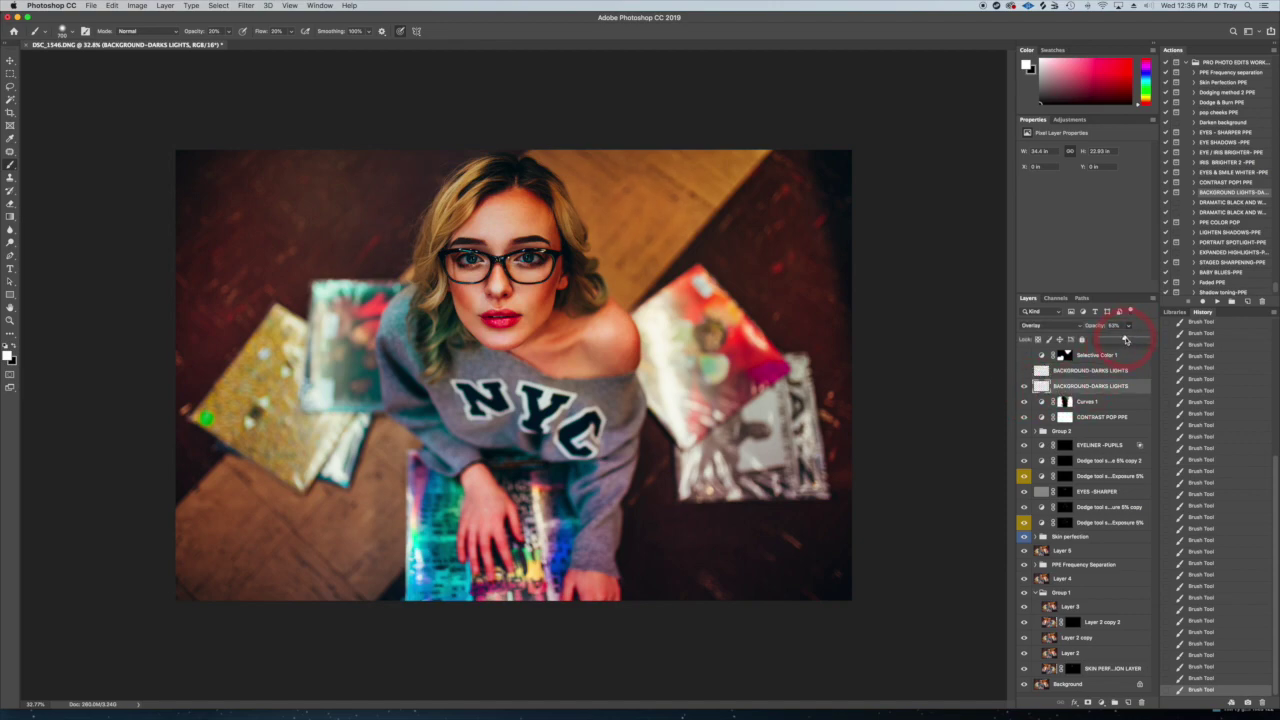
left_click_drag(1125, 340, 1125, 340)
Compare the wood floor with and without the Selective Color 1 layer and review that layer's settings
left_click(1087, 358)
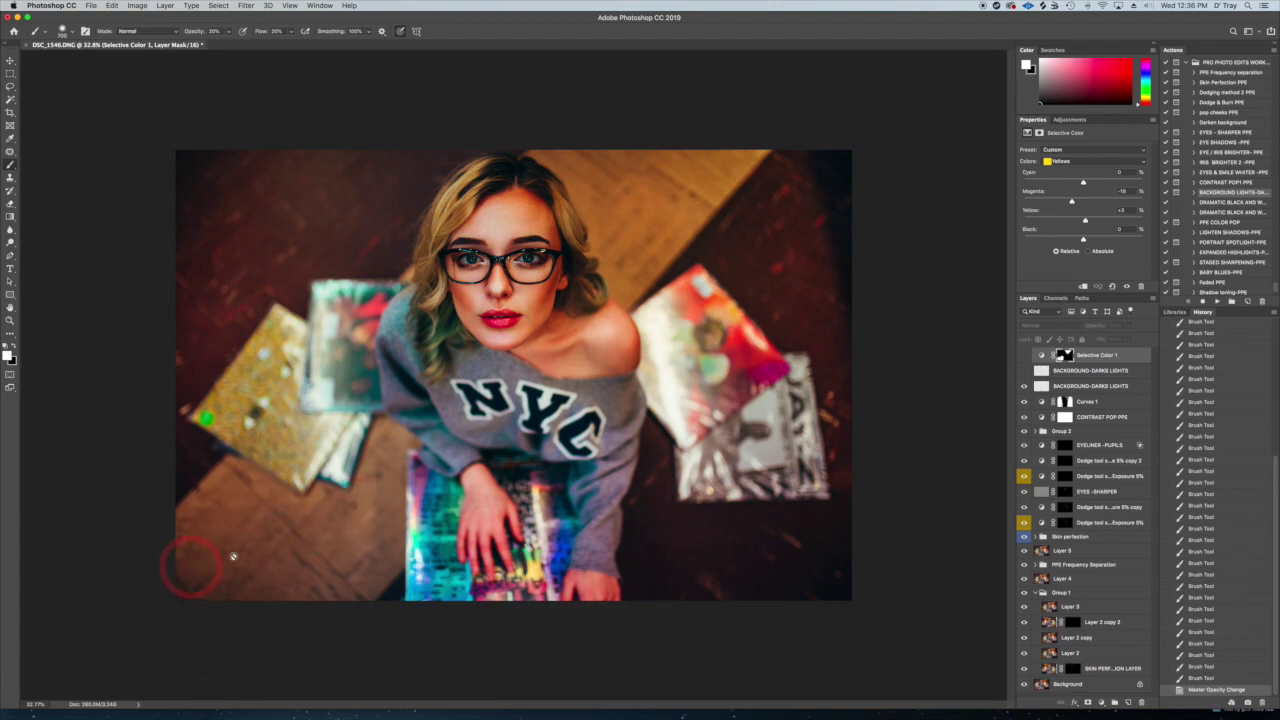
left_click(1024, 356)
left_click(1024, 356)
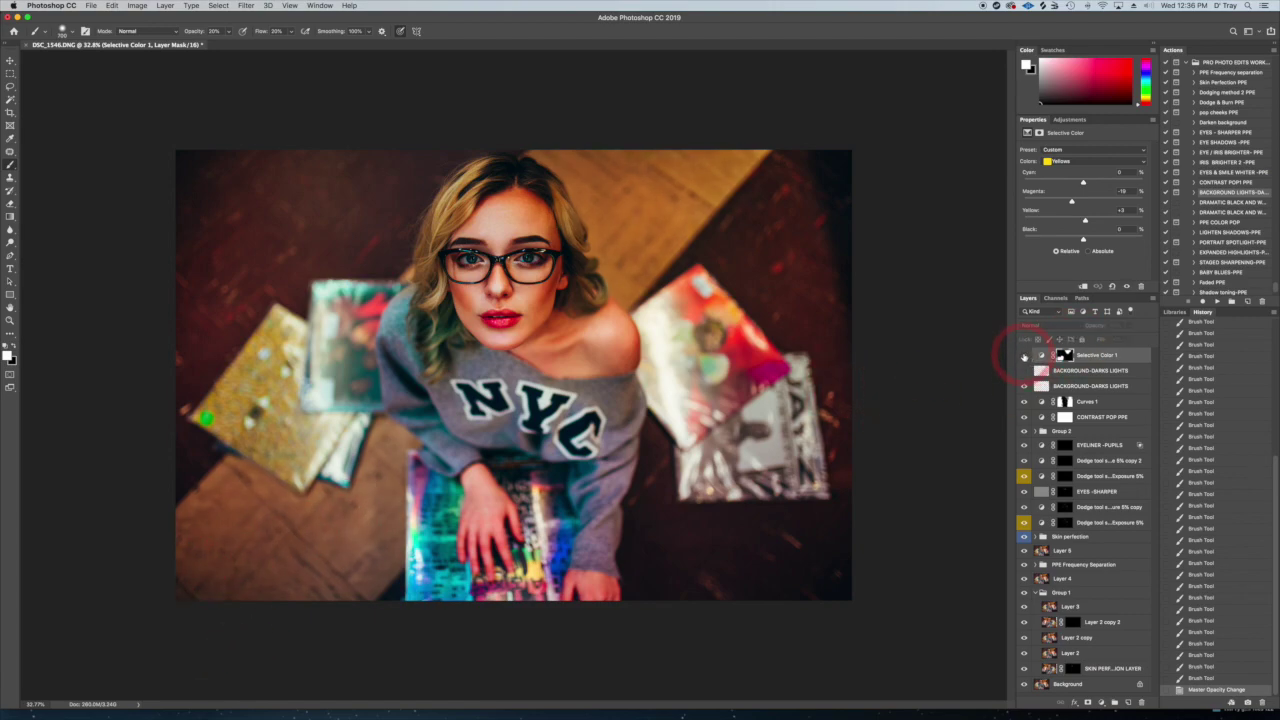
left_click(1024, 356)
left_click(1024, 356)
left_click(1024, 356)
left_click(1044, 357)
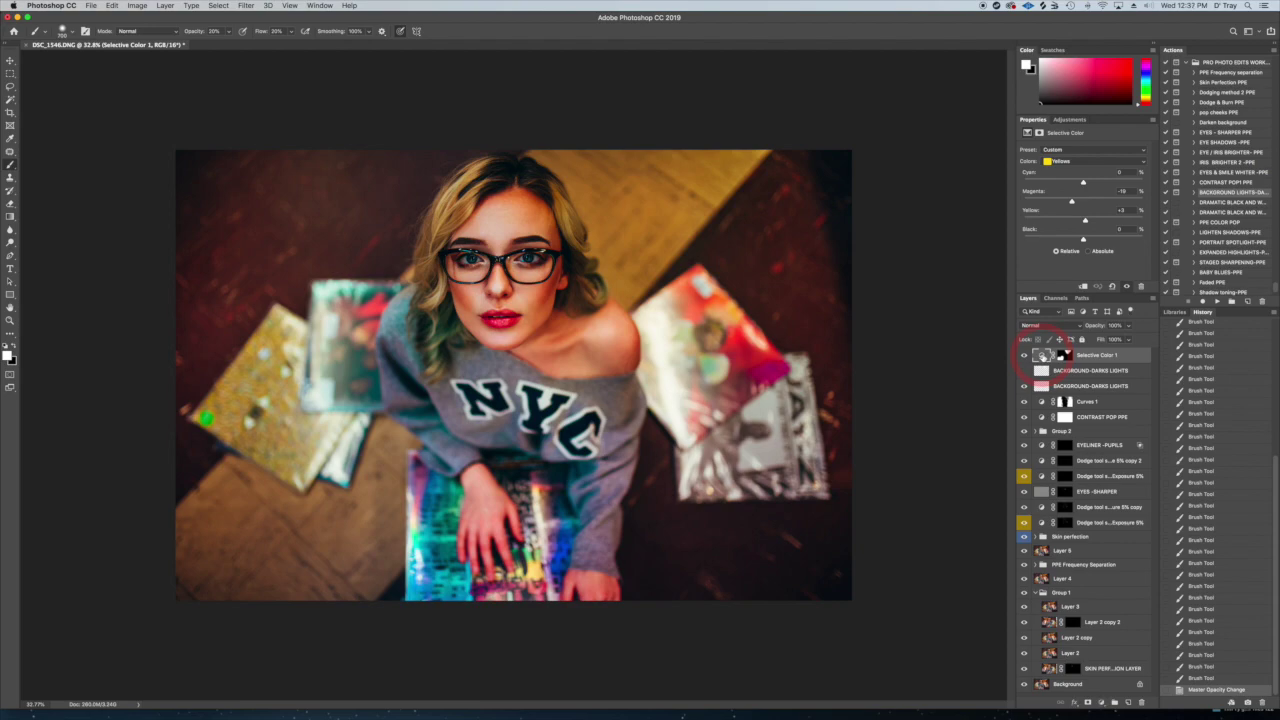
left_click(1108, 244)
left_click(1024, 355)
Add a new Selective Color adjustment layer above Selective Color 1 and target the Yellows
left_click(1088, 133)
left_click(1069, 120)
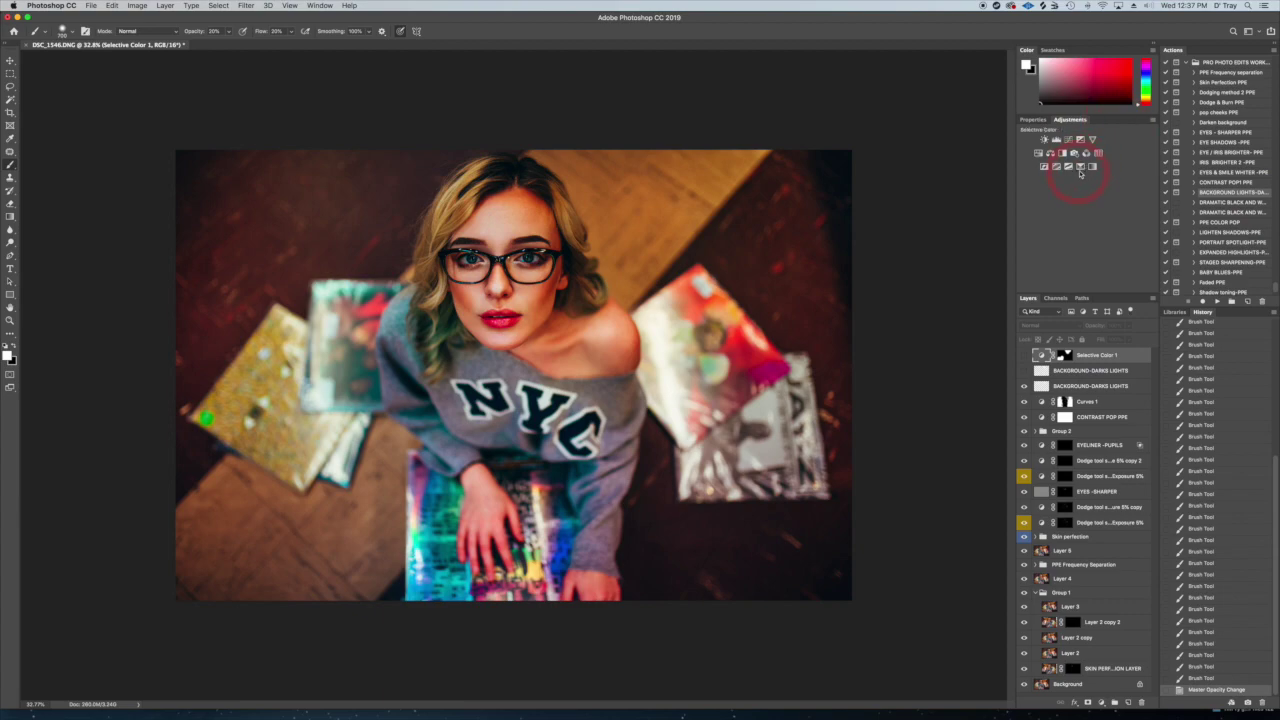
left_click(1080, 167)
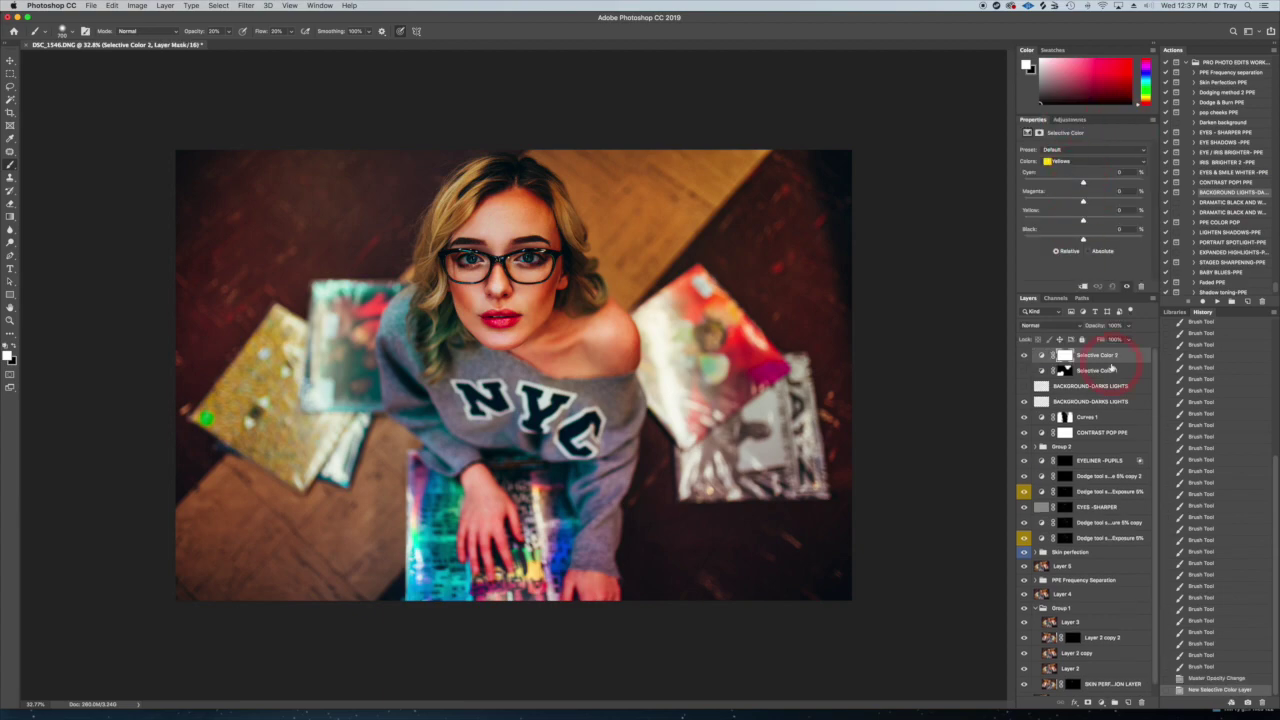
left_click(1070, 164)
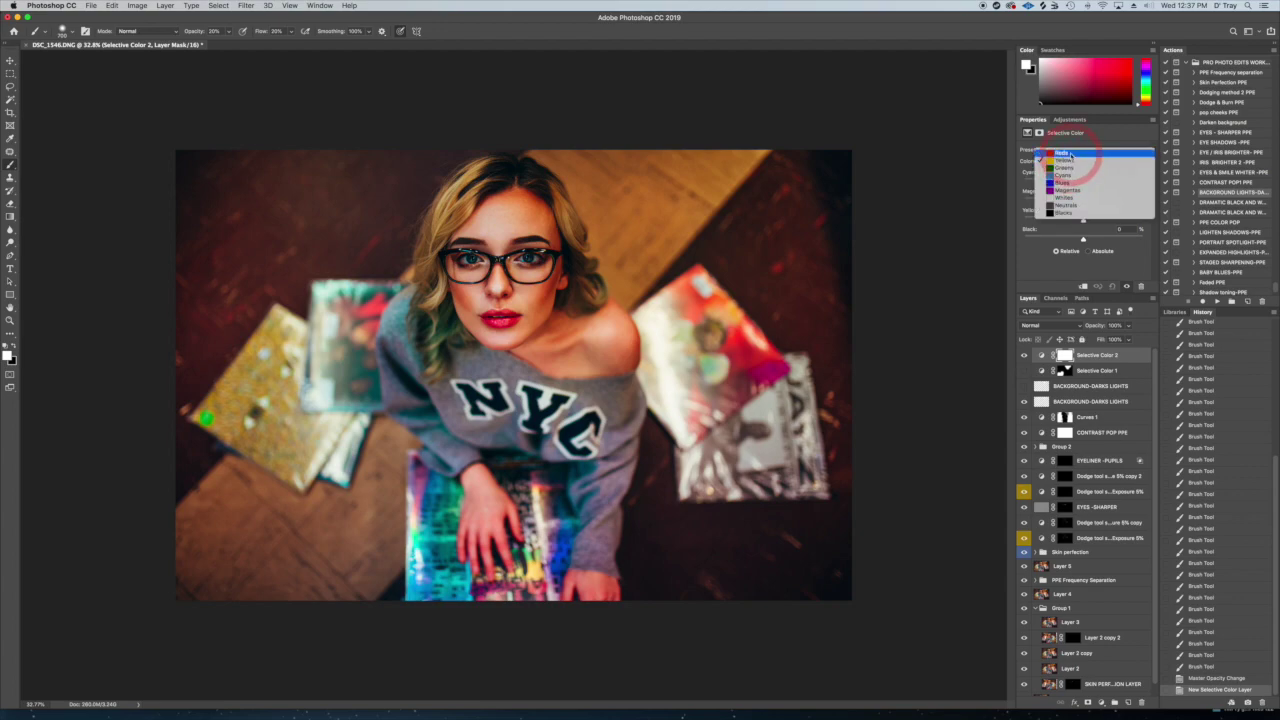
left_click(1066, 161)
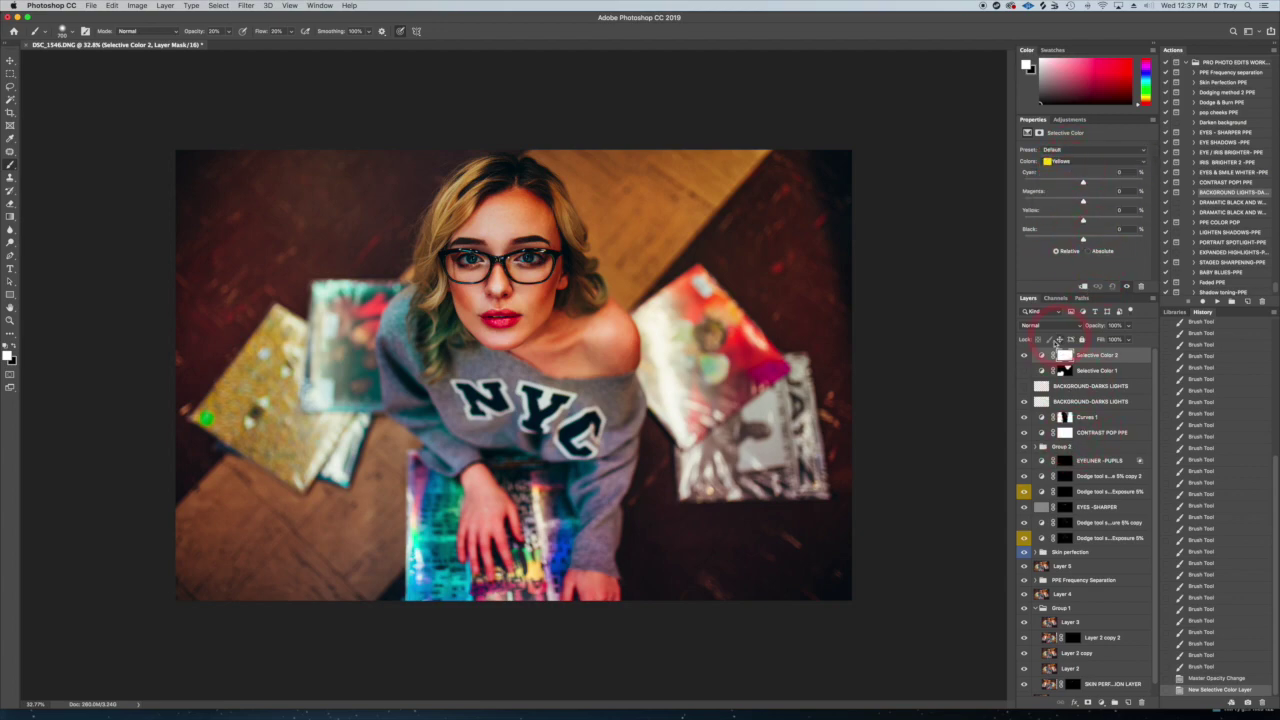
Set the Yellows of the new Selective Color layer to Magenta -19% and Yellow +3%, using Selective Color 1 as reference
left_click(1041, 371)
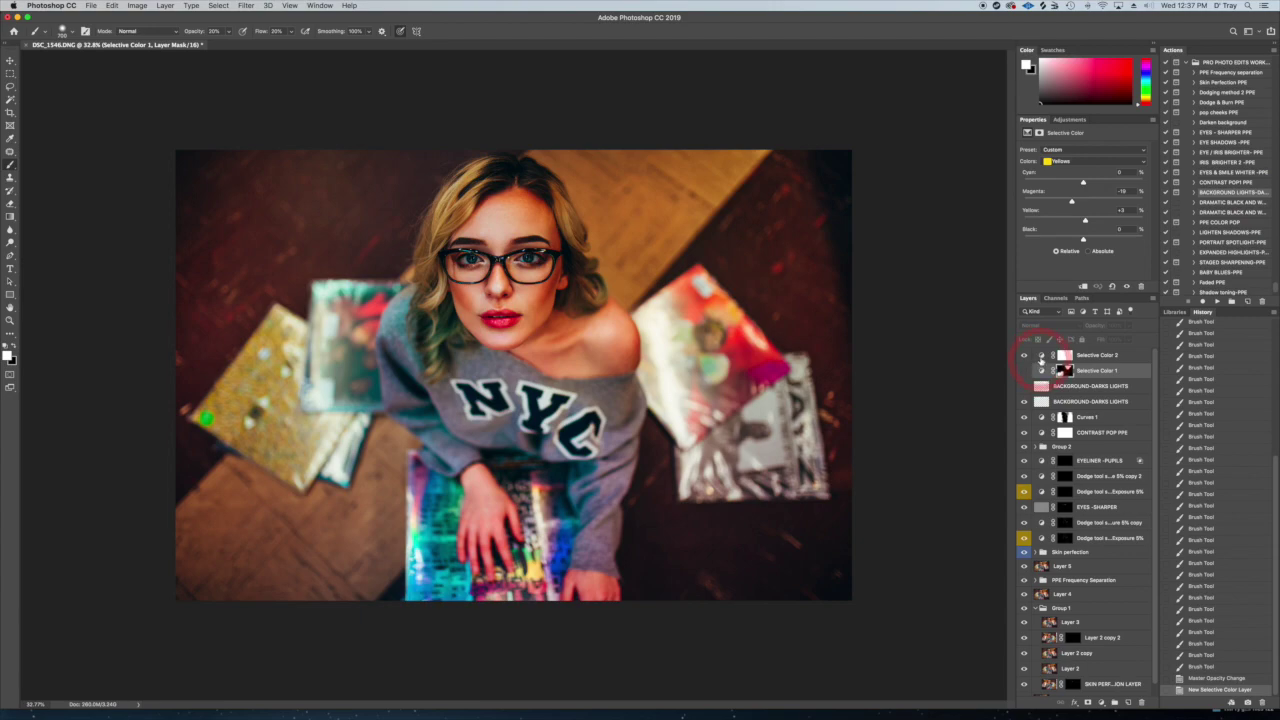
left_click(1040, 355)
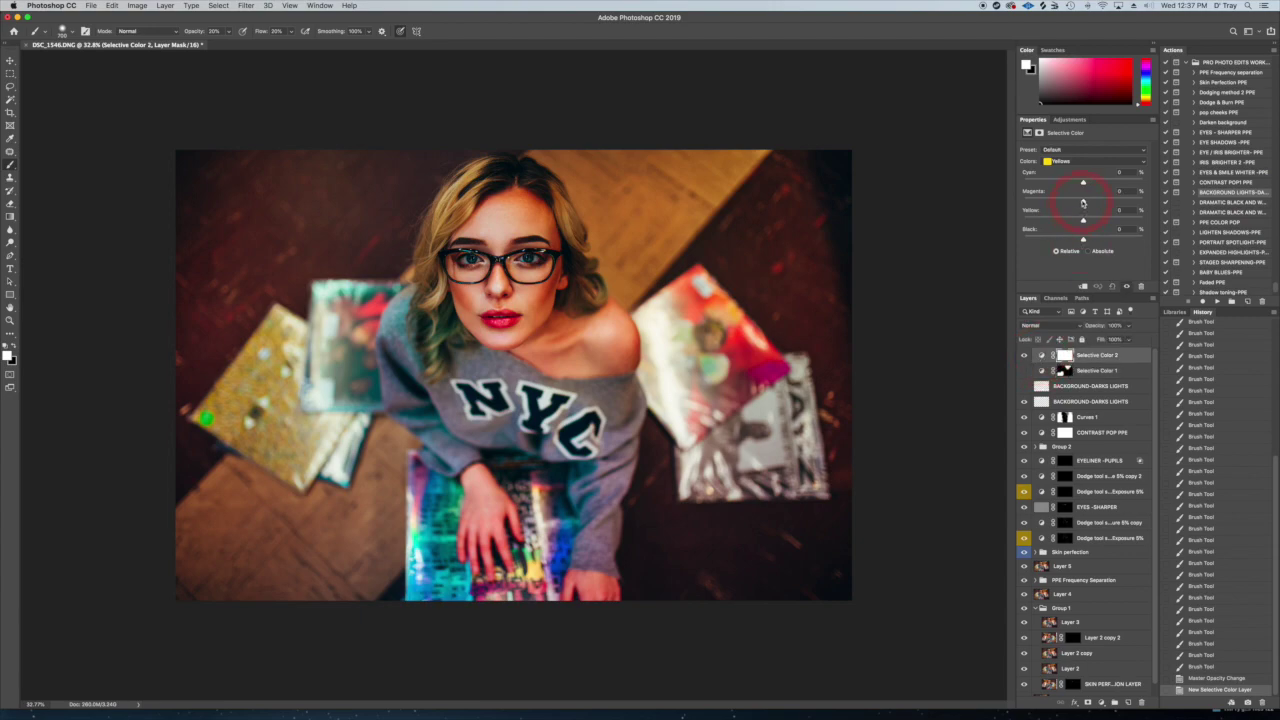
left_click_drag(1087, 203, 1074, 204)
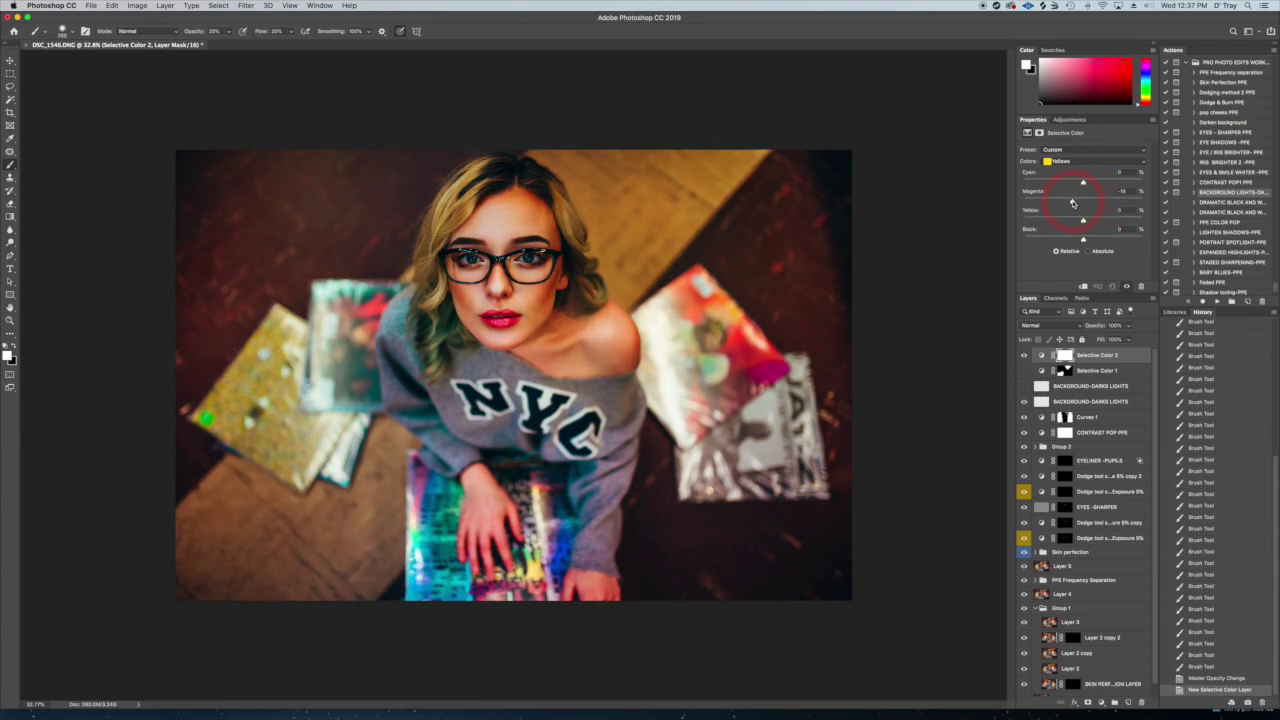
left_click_drag(1072, 203, 1071, 203)
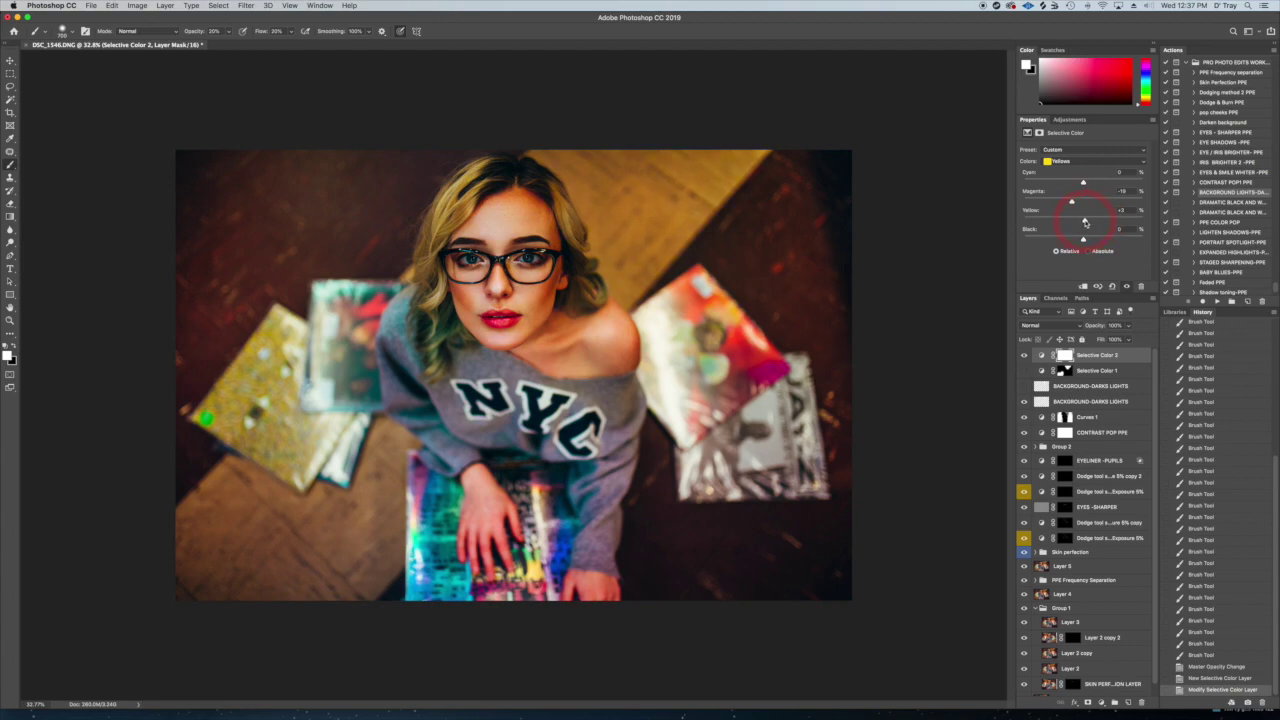
Invert the Selective Color 2 mask to black and set a larger brush to 100% opacity and 100% flow
left_click(1064, 355)
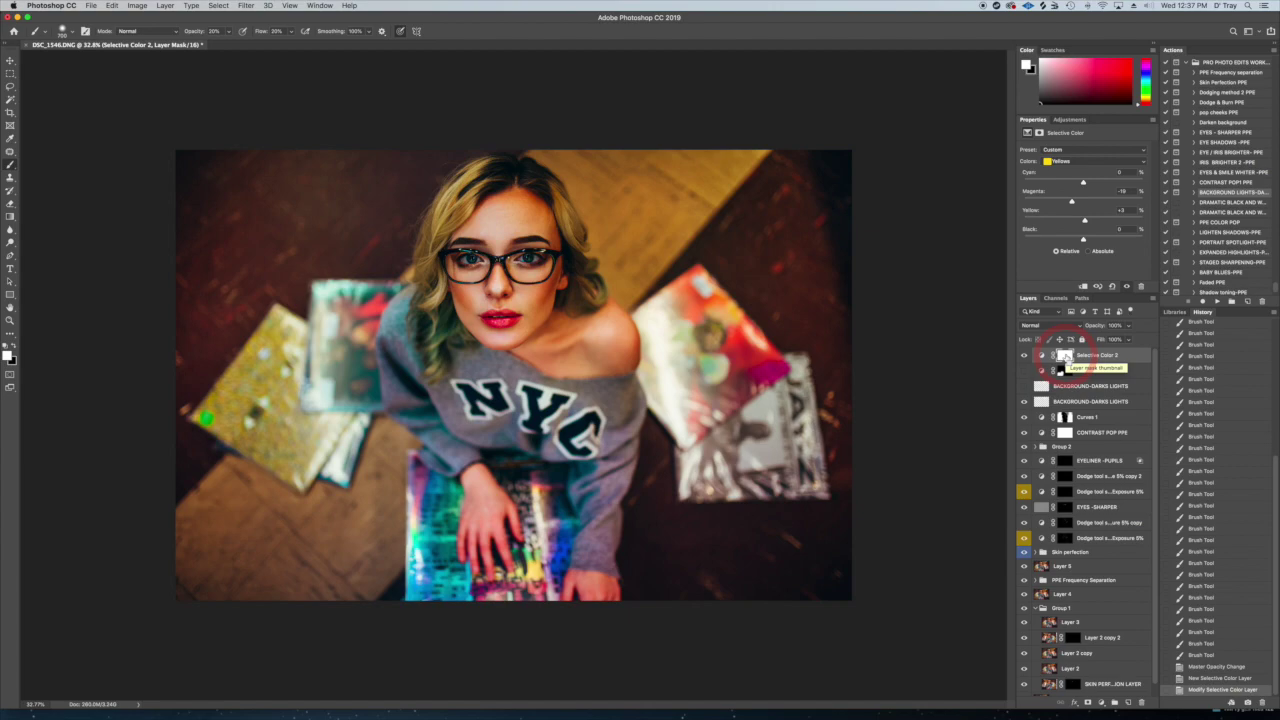
key("super+i")
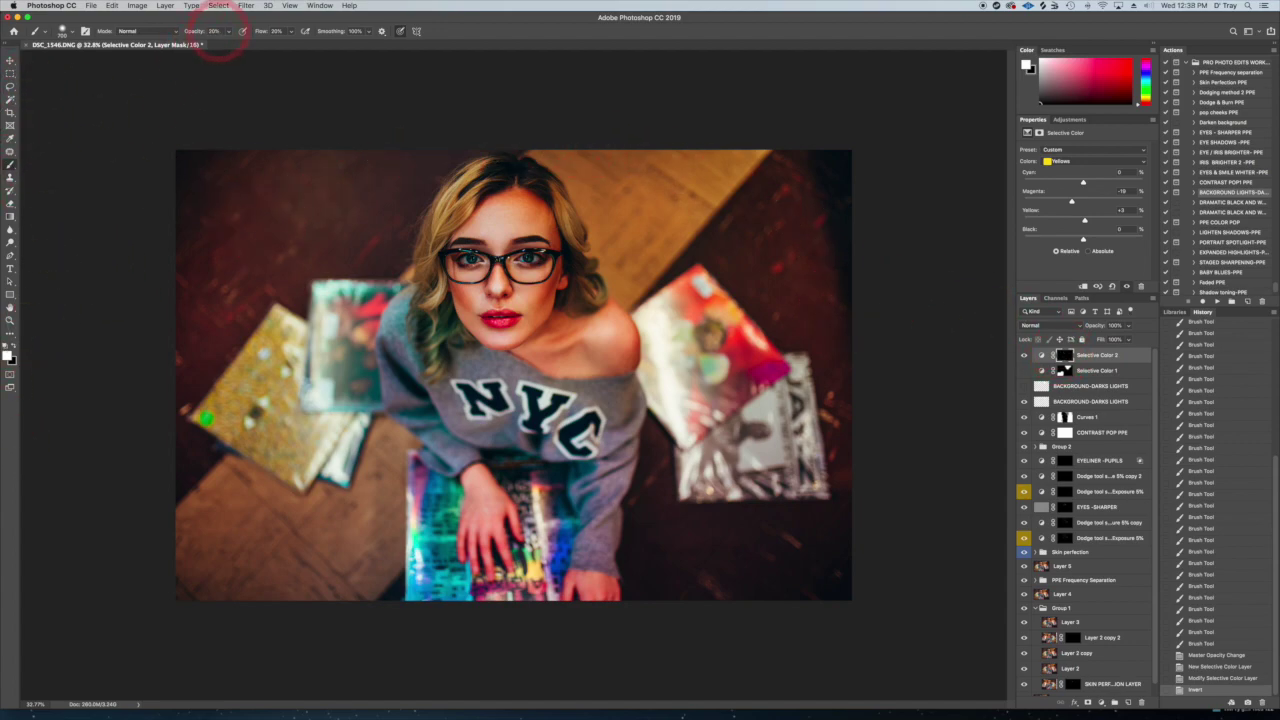
left_click(229, 31)
left_click_drag(228, 43, 440, 42)
left_click(291, 32)
key("bracketright")
key("bracketright")
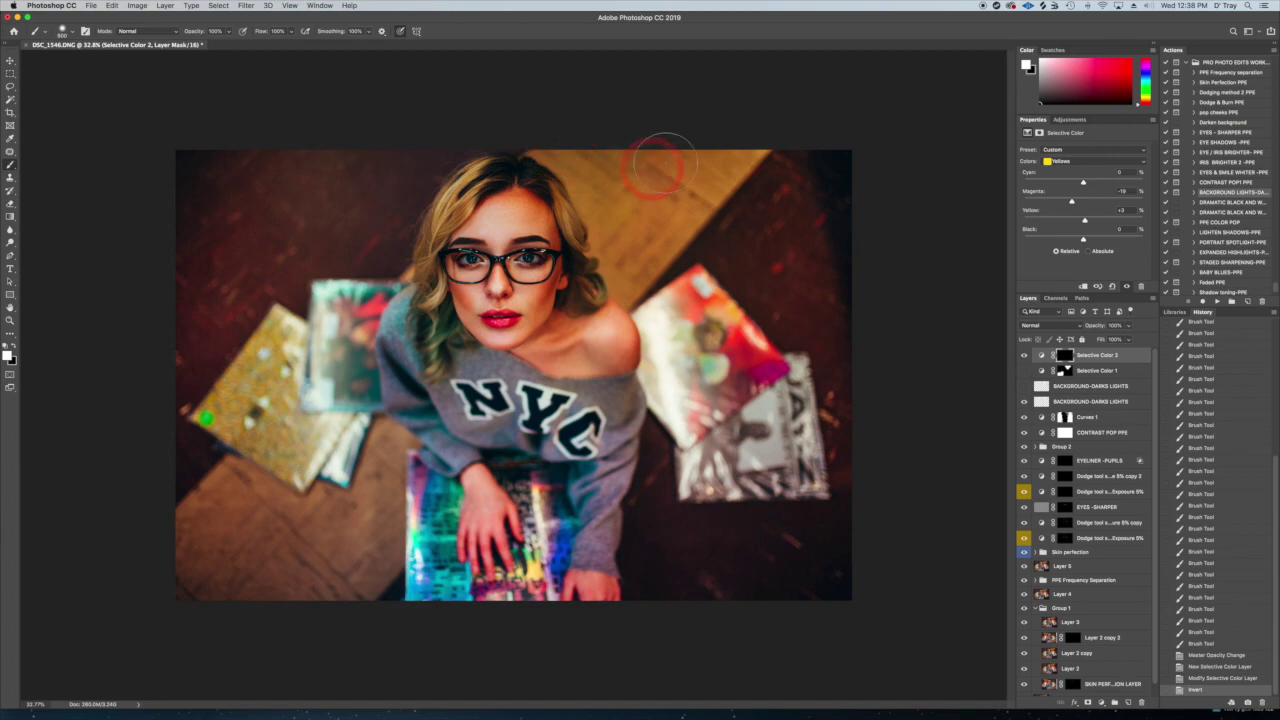
Paint white on the Selective Color 2 mask over the wood floor beside the head and in the foreground
mouse_move(625, 238)
left_mouse_down()
mouse_move(604, 255)
mouse_move(638, 264)
mouse_move(690, 240)
mouse_move(686, 211)
left_mouse_up()
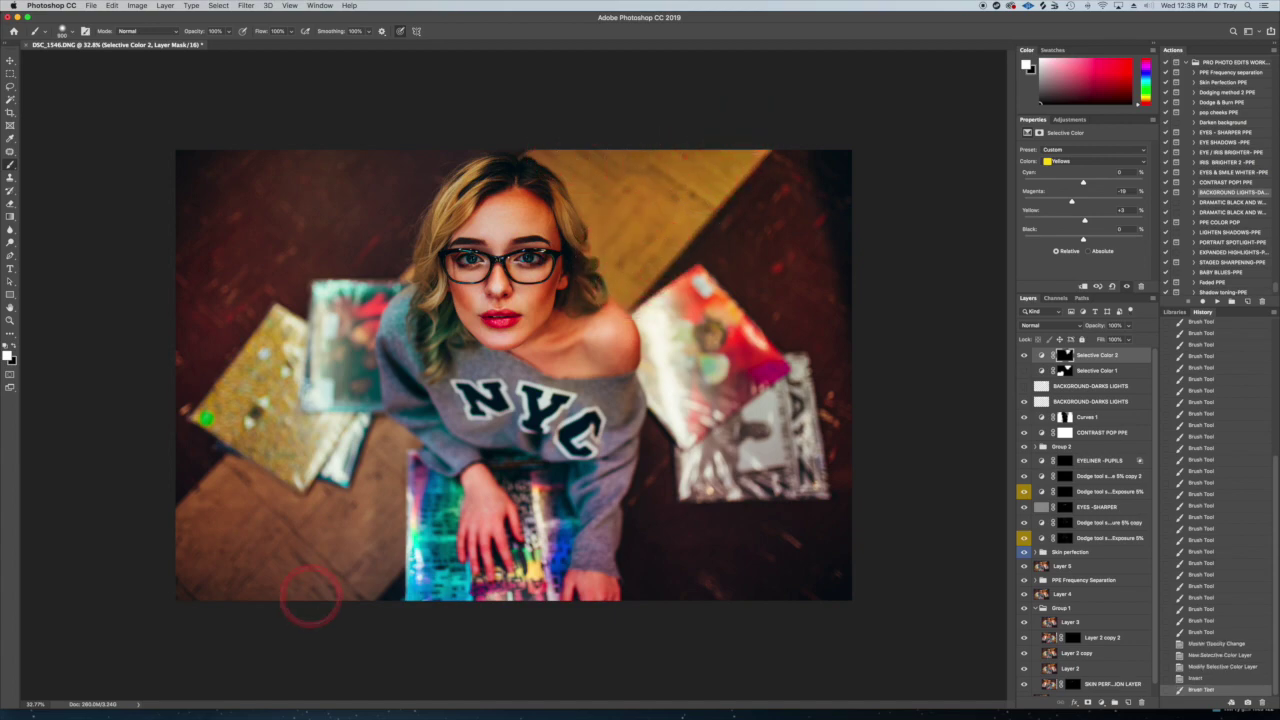
mouse_move(310, 597)
left_mouse_down()
mouse_move(395, 445)
mouse_move(392, 525)
mouse_move(278, 513)
left_mouse_up()
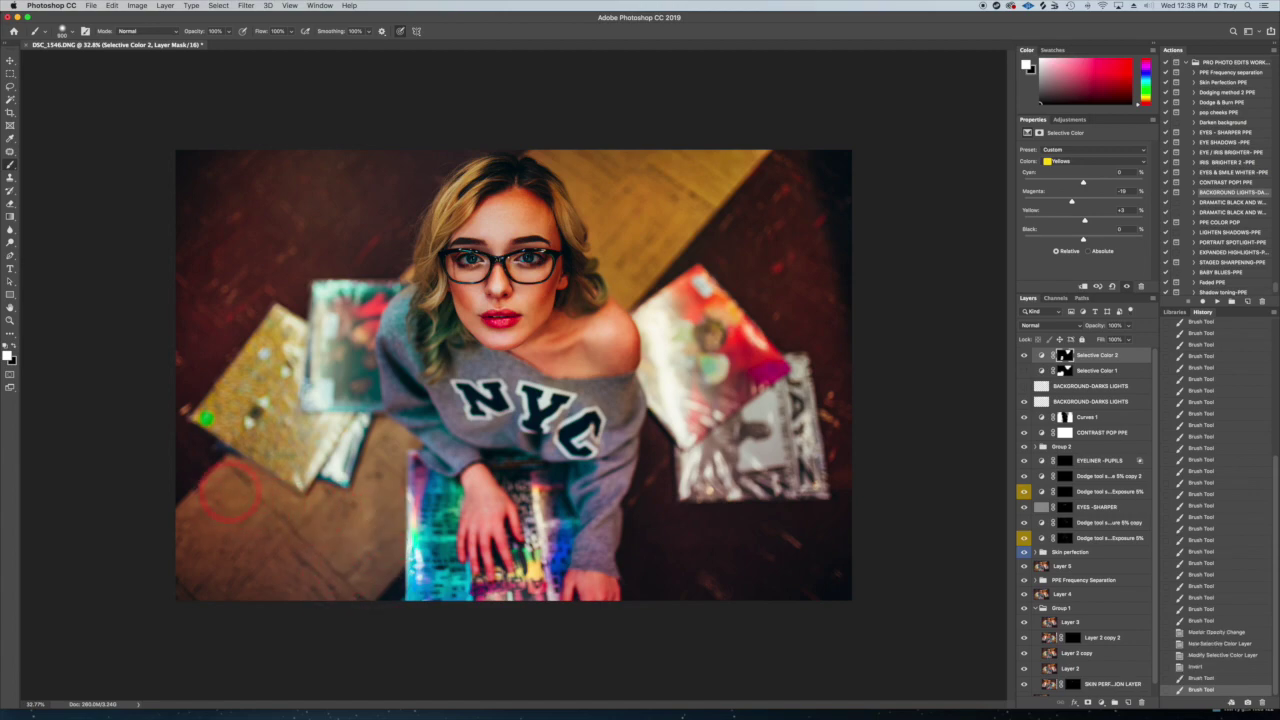
mouse_move(377, 517)
left_mouse_down()
mouse_move(382, 454)
mouse_move(240, 615)
mouse_move(184, 602)
mouse_move(232, 512)
mouse_move(218, 498)
mouse_move(289, 594)
mouse_move(336, 579)
mouse_move(376, 522)
mouse_move(387, 453)
left_mouse_up()
mouse_move(636, 211)
left_mouse_down()
mouse_move(636, 260)
mouse_move(585, 149)
mouse_move(713, 143)
mouse_move(688, 217)
mouse_move(641, 276)
left_mouse_up()
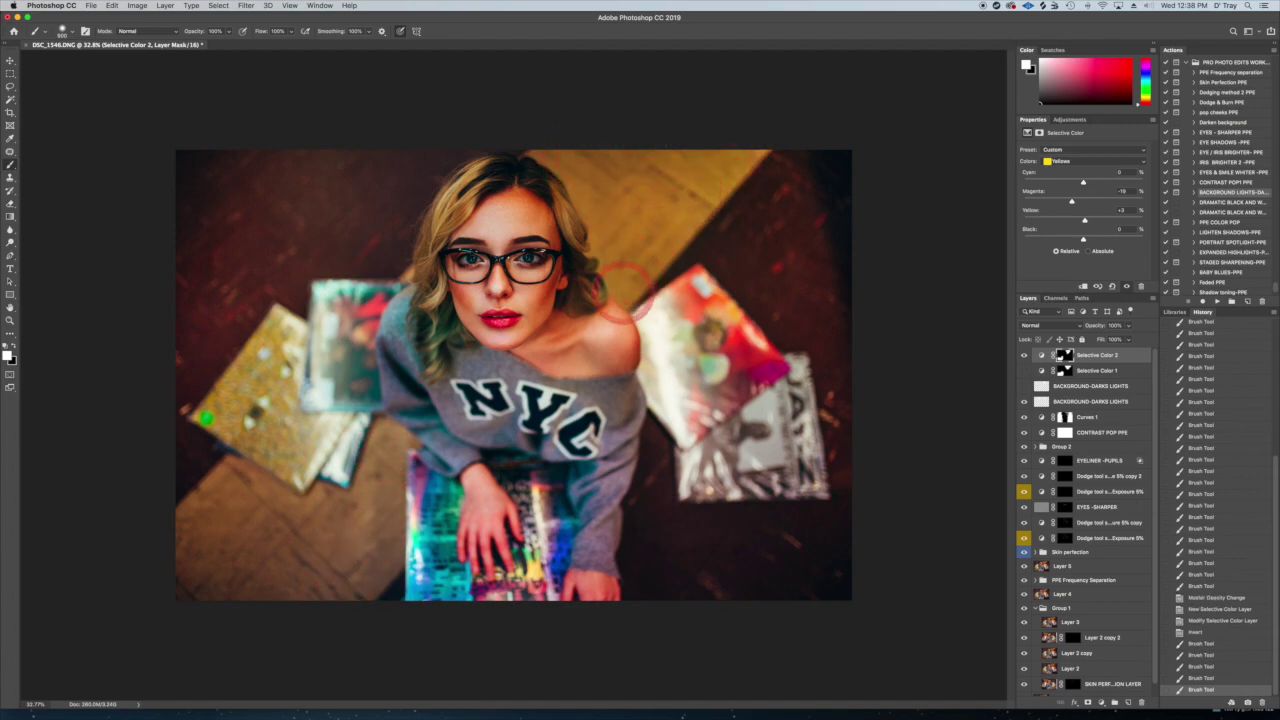
Switch to black and paint the Selective Color 2 effect off the hair along its edge with the wood floor
key("x")
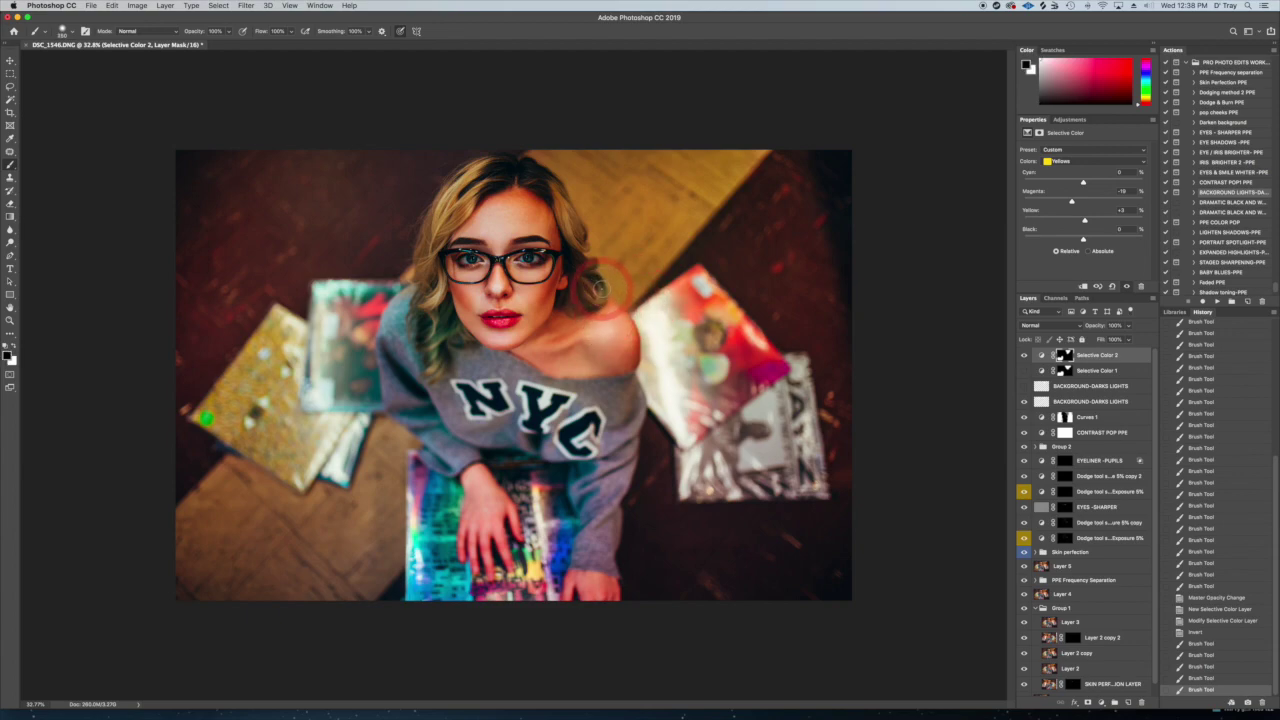
left_click_drag(591, 266, 597, 294)
left_click_drag(597, 294, 593, 282)
left_click_drag(593, 282, 594, 284)
left_click_drag(594, 228, 572, 203)
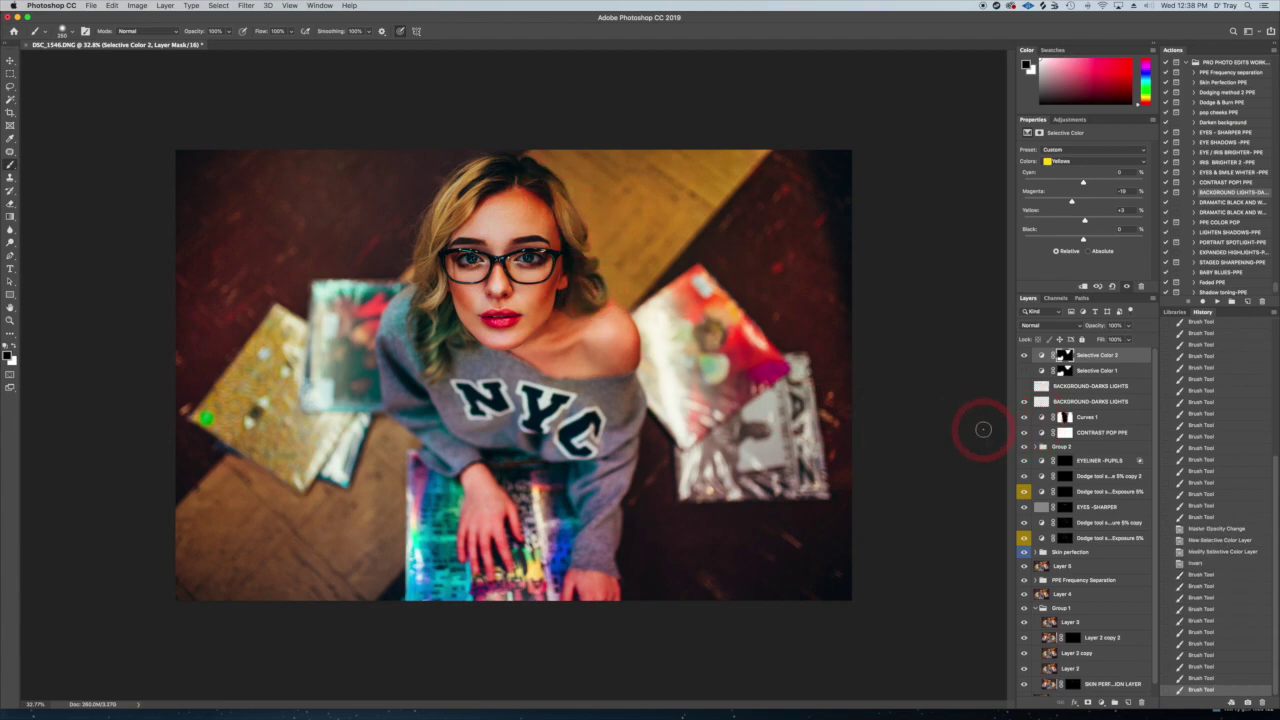
Compare the wood floor with and without the Selective Color 2 layer
left_click(1023, 356)
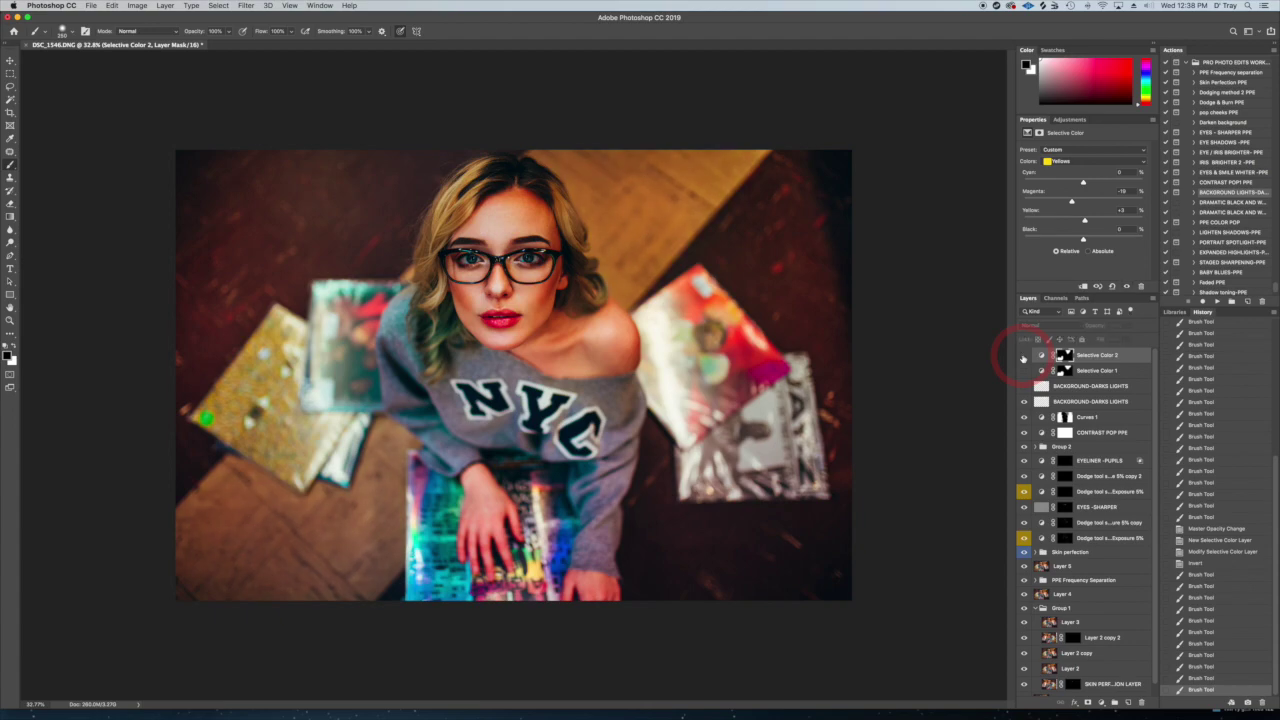
left_click(1023, 356)
left_click(1023, 356)
left_click(1023, 356)
left_click(1077, 370)
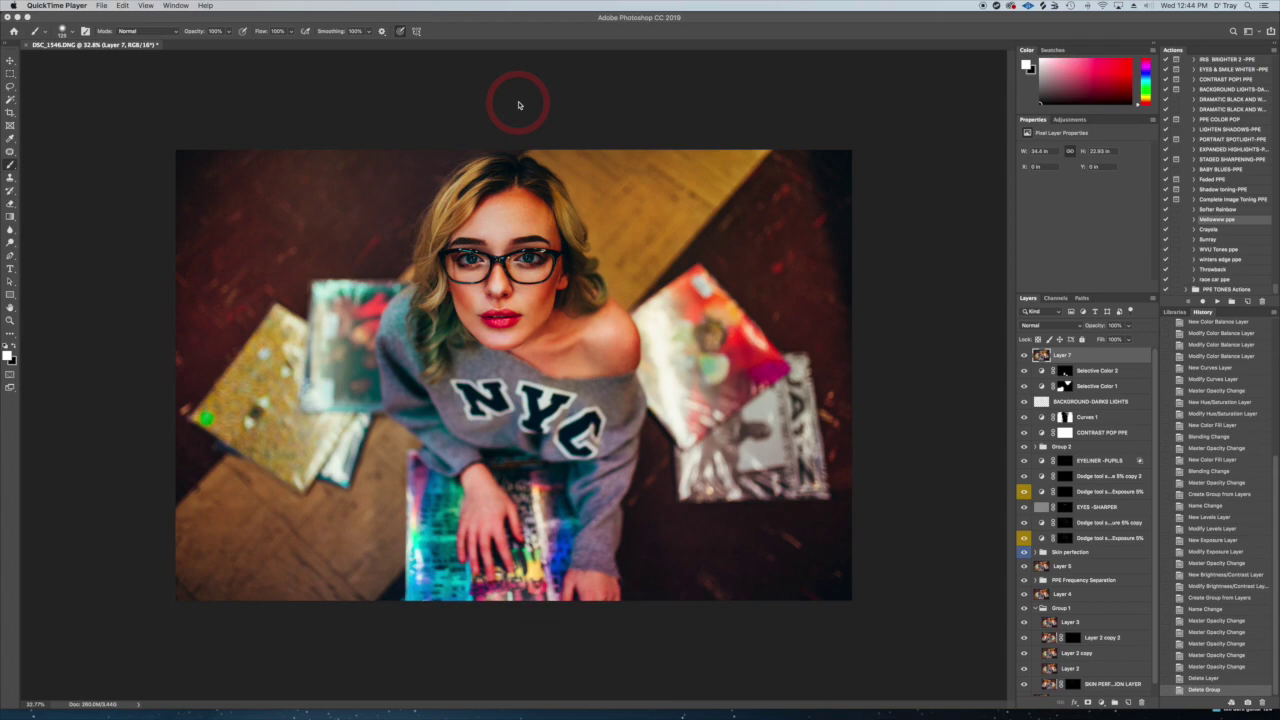
Put every layer above the Background into a single group
left_click_drag(1156, 393, 1163, 596)
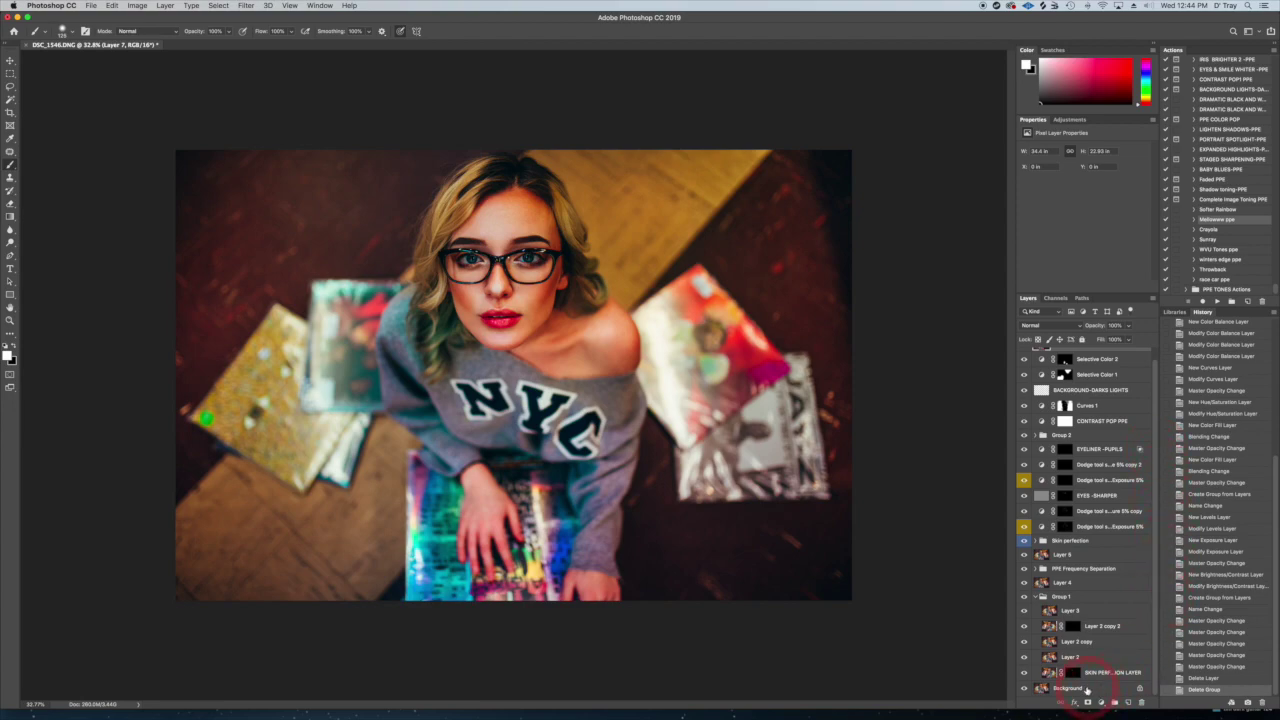
left_click(1083, 689)
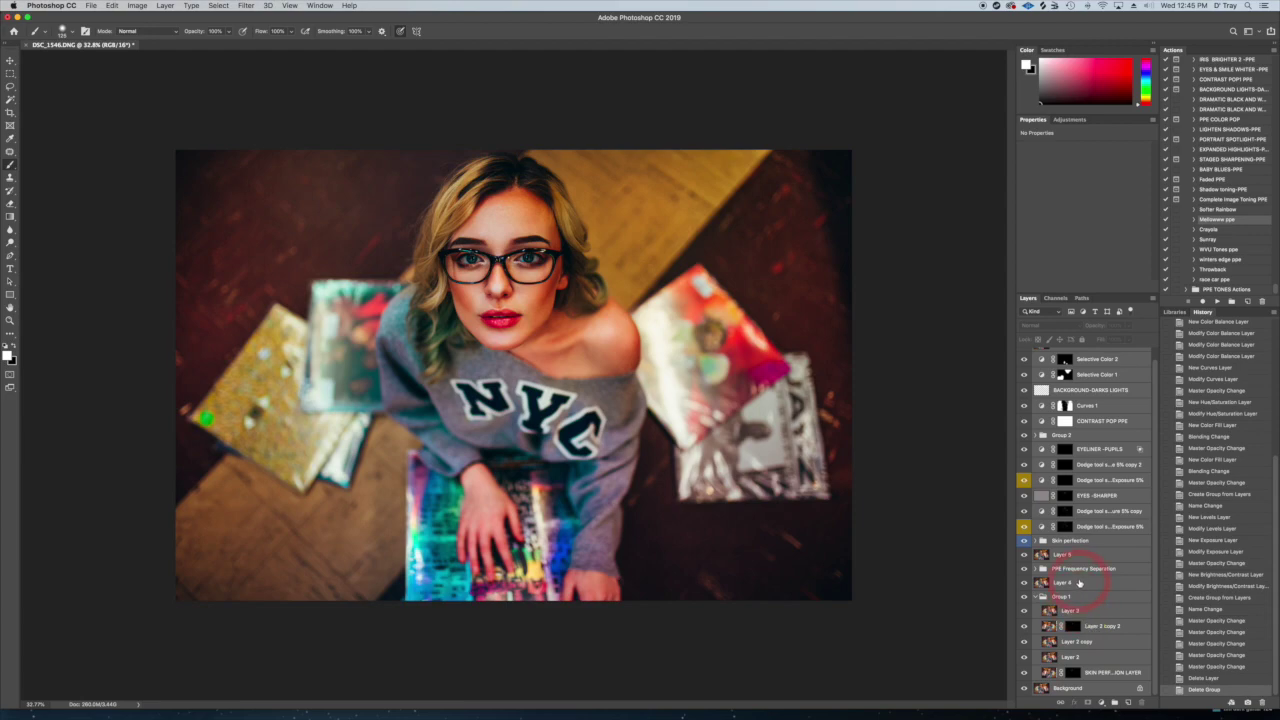
left_click(1107, 674)
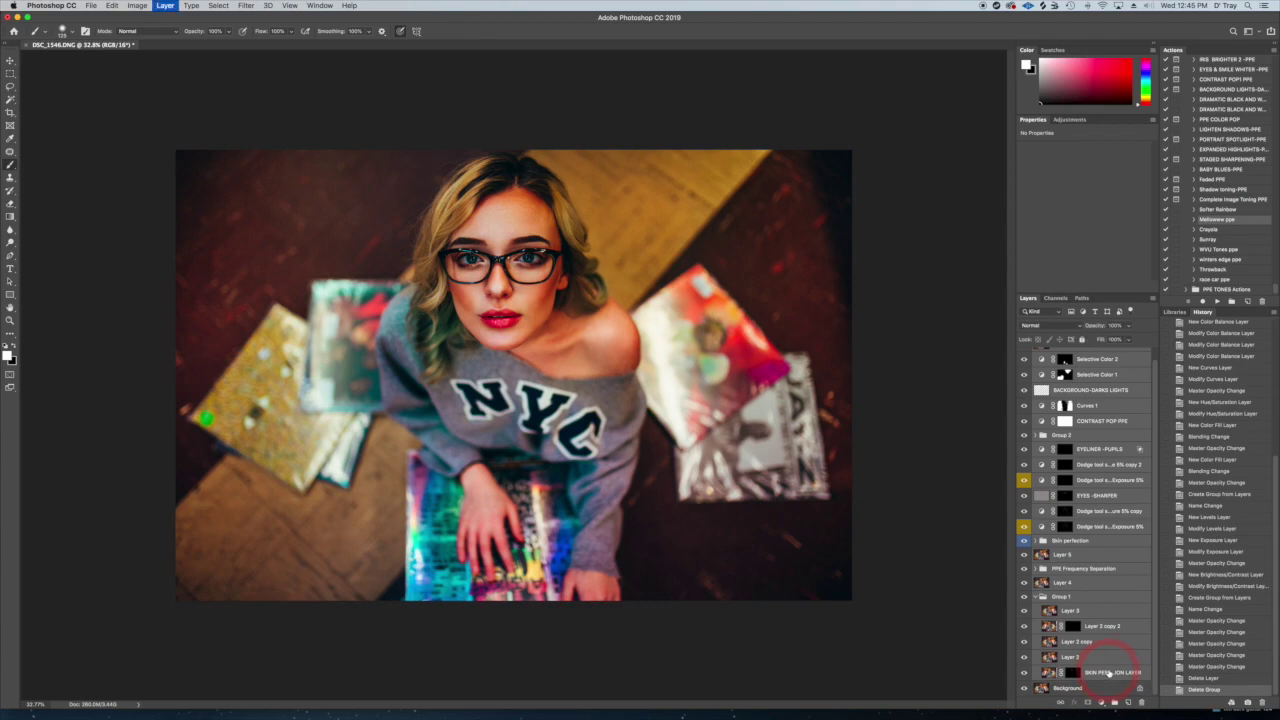
key("super+alt+a")
key("super+g")
Toggle the new group's visibility to compare the retouched portrait with the original
left_click(1025, 356)
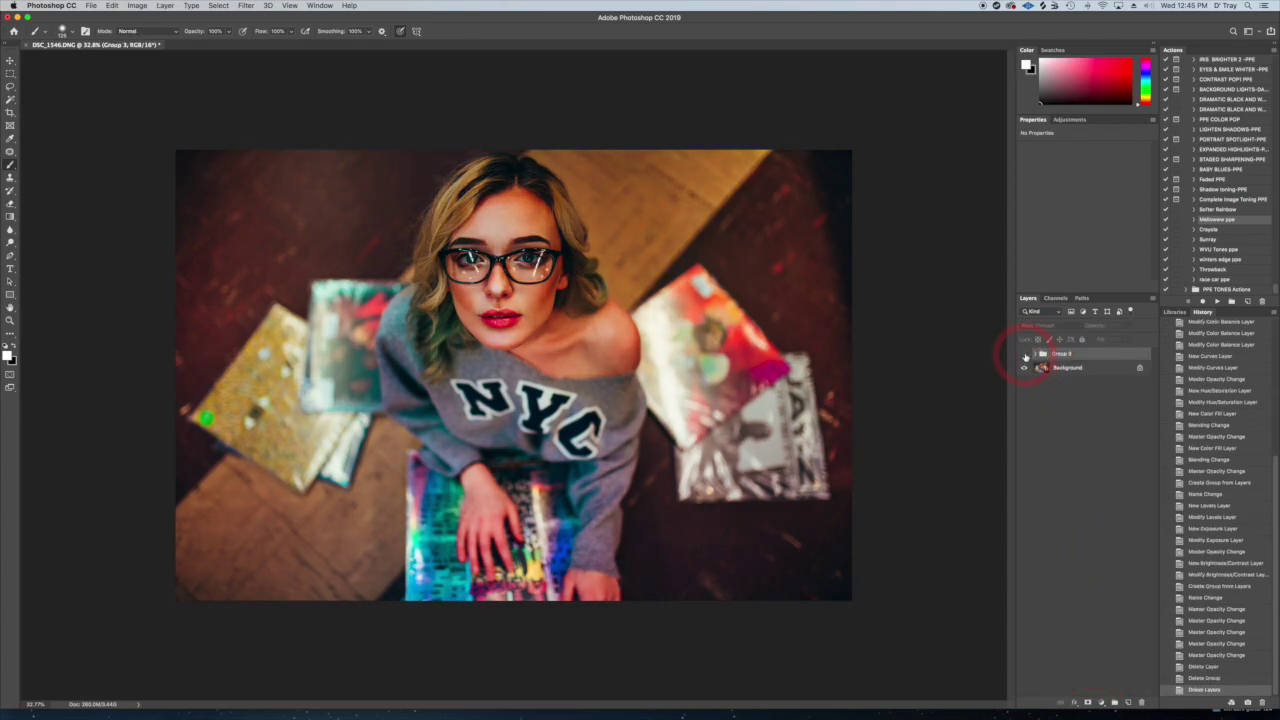
left_click(1025, 356)
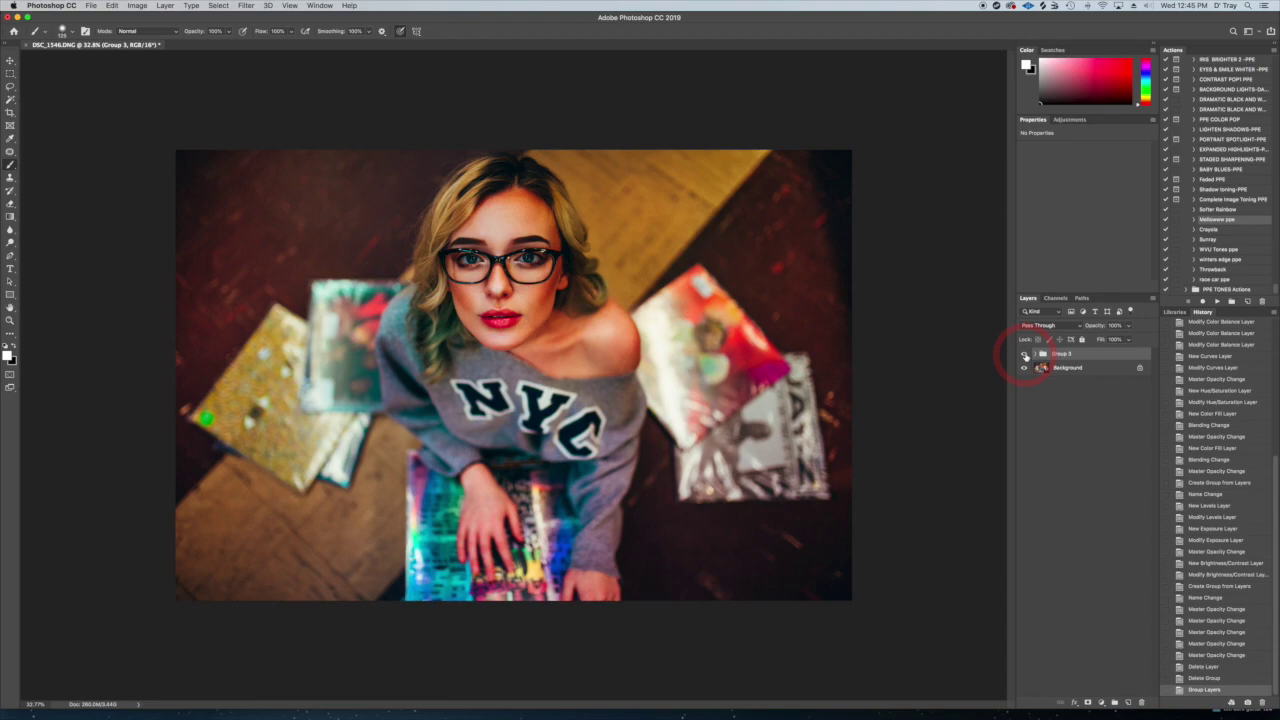
left_click(1025, 356)
left_click(1025, 356)
left_click(1025, 356)
Stamp all visible layers into a new layer above Group 3 and run the Mellowave ppe action on it
left_click(1072, 357)
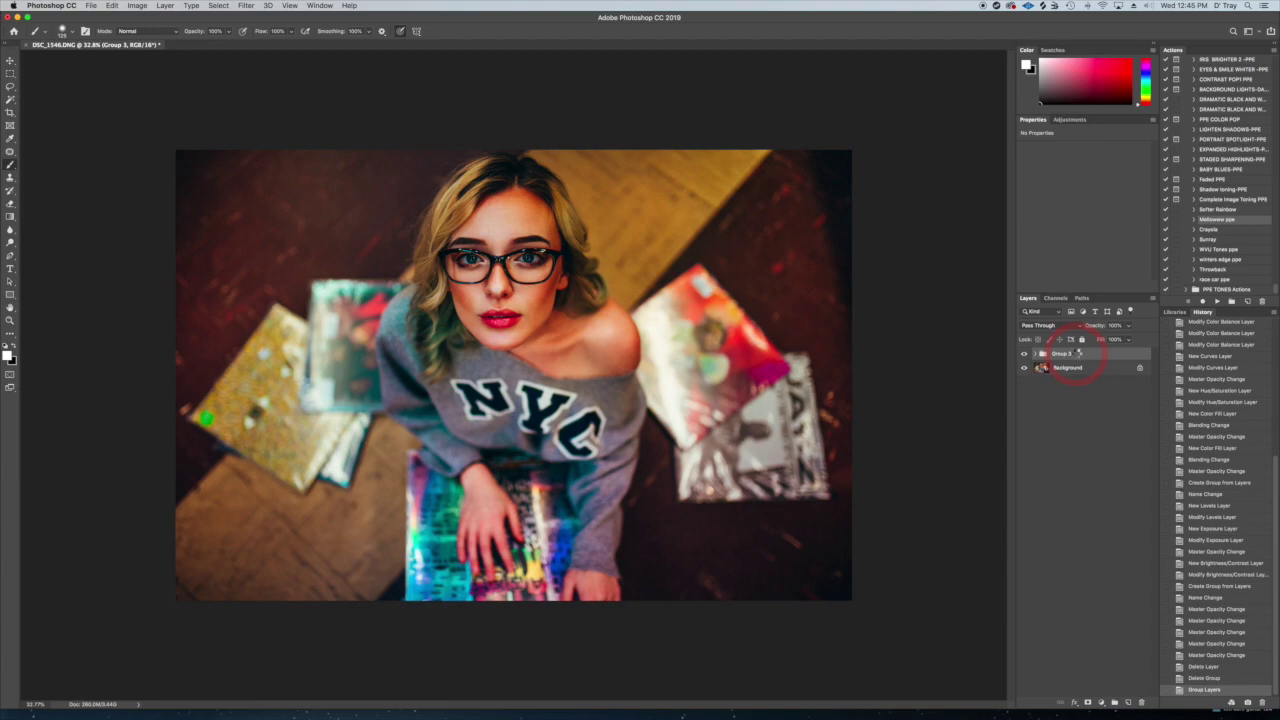
key("super+alt+shift+e")
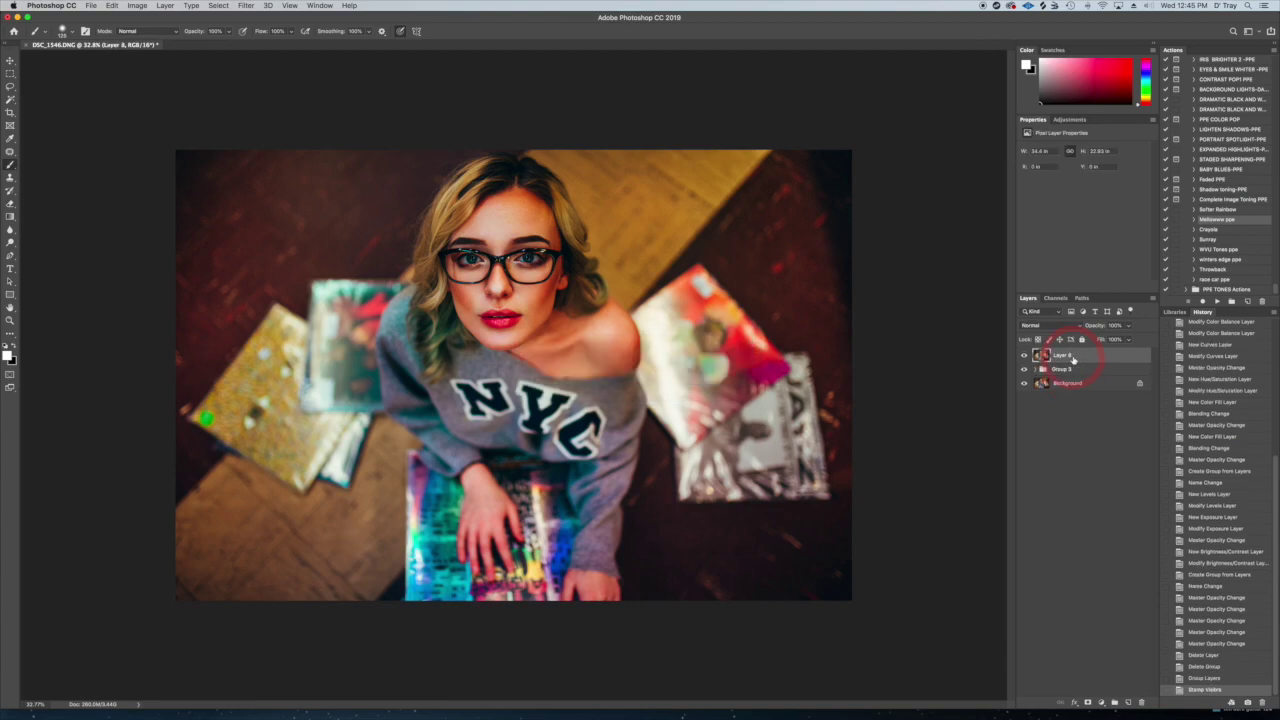
left_click(1222, 222)
left_click(1217, 218)
left_click(1236, 186)
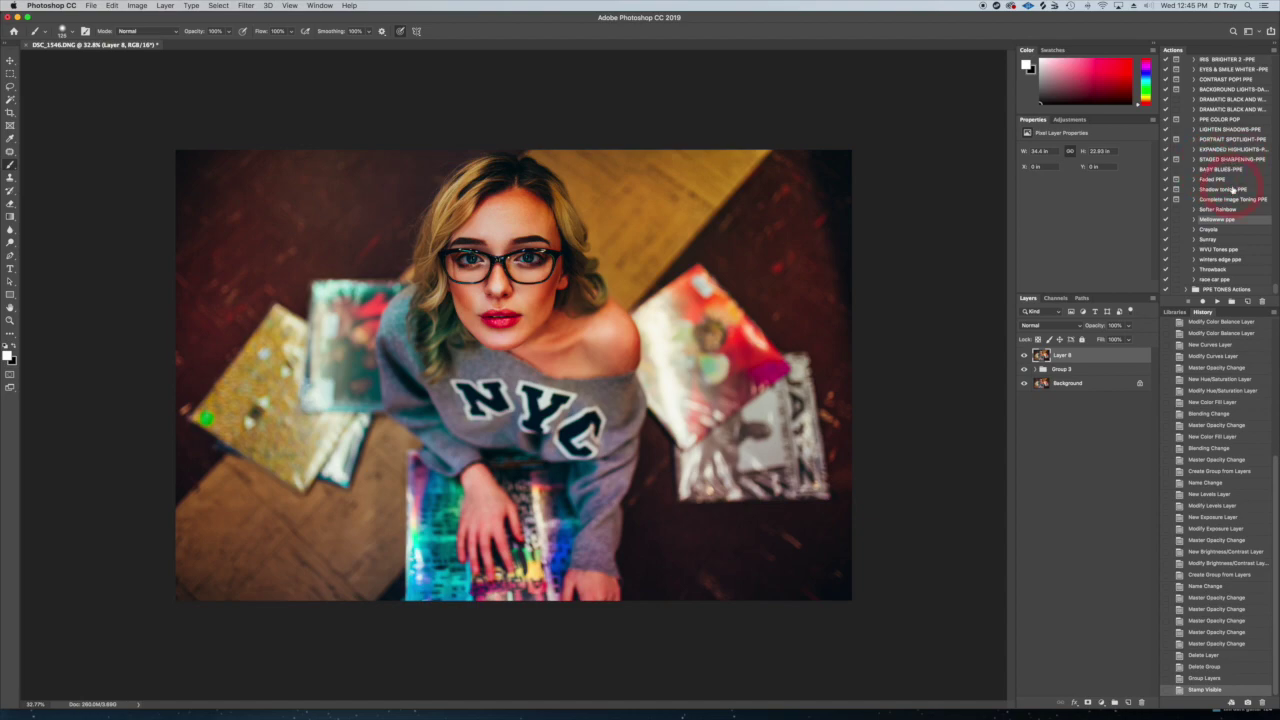
left_click(1214, 252)
left_click(1218, 301)
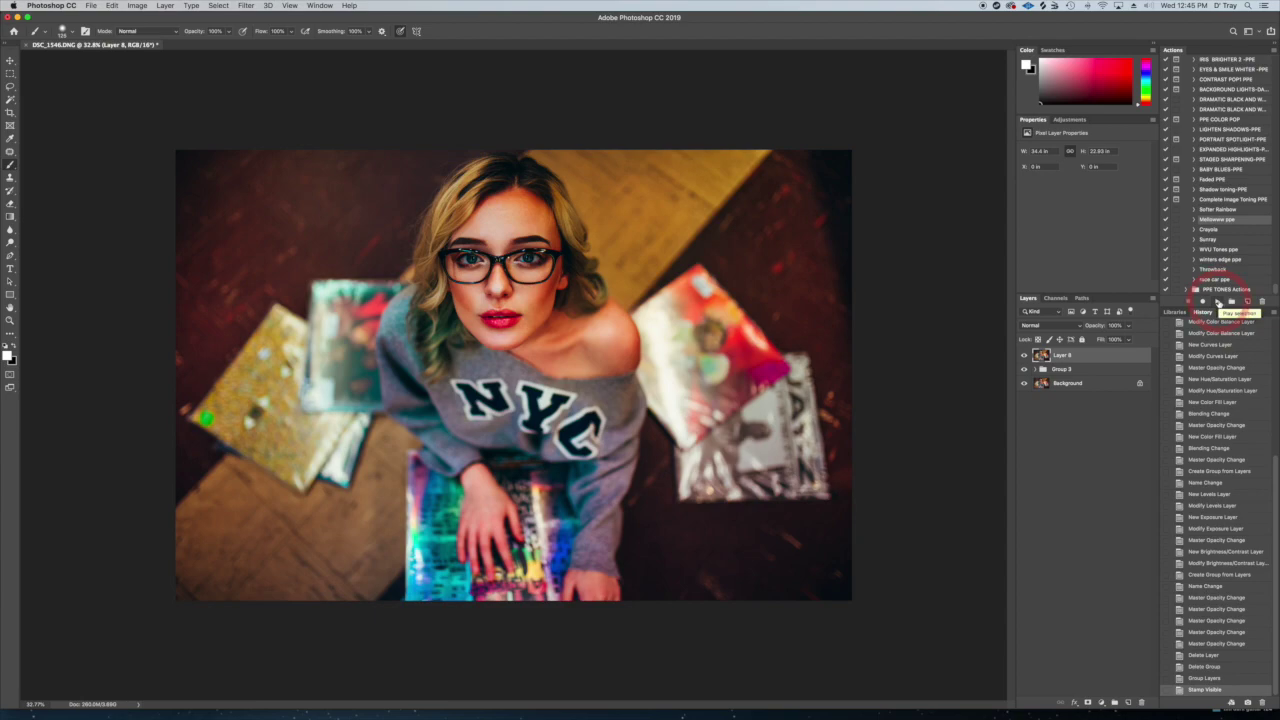
left_click(1221, 229)
left_click(1215, 300)
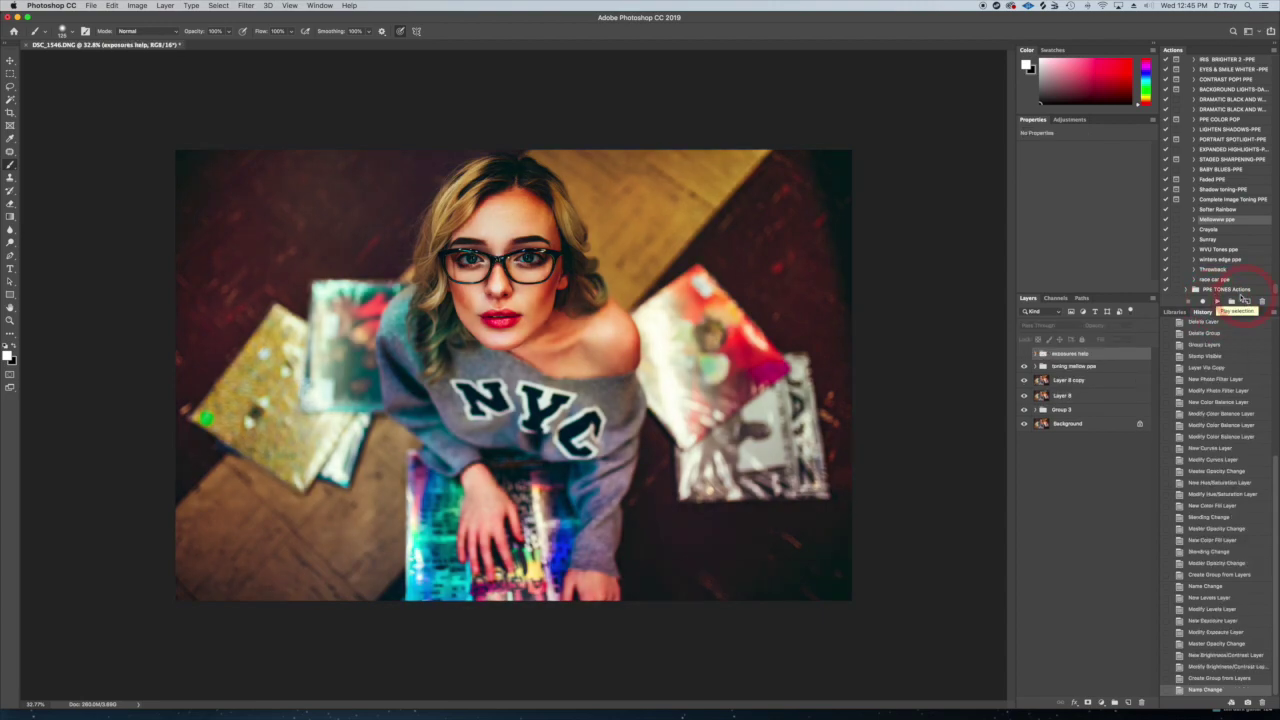
Expand the toning mellow ppe group and set the opacity of its Curves 2 layer to 25%
left_click(797, 360)
left_click(971, 419)
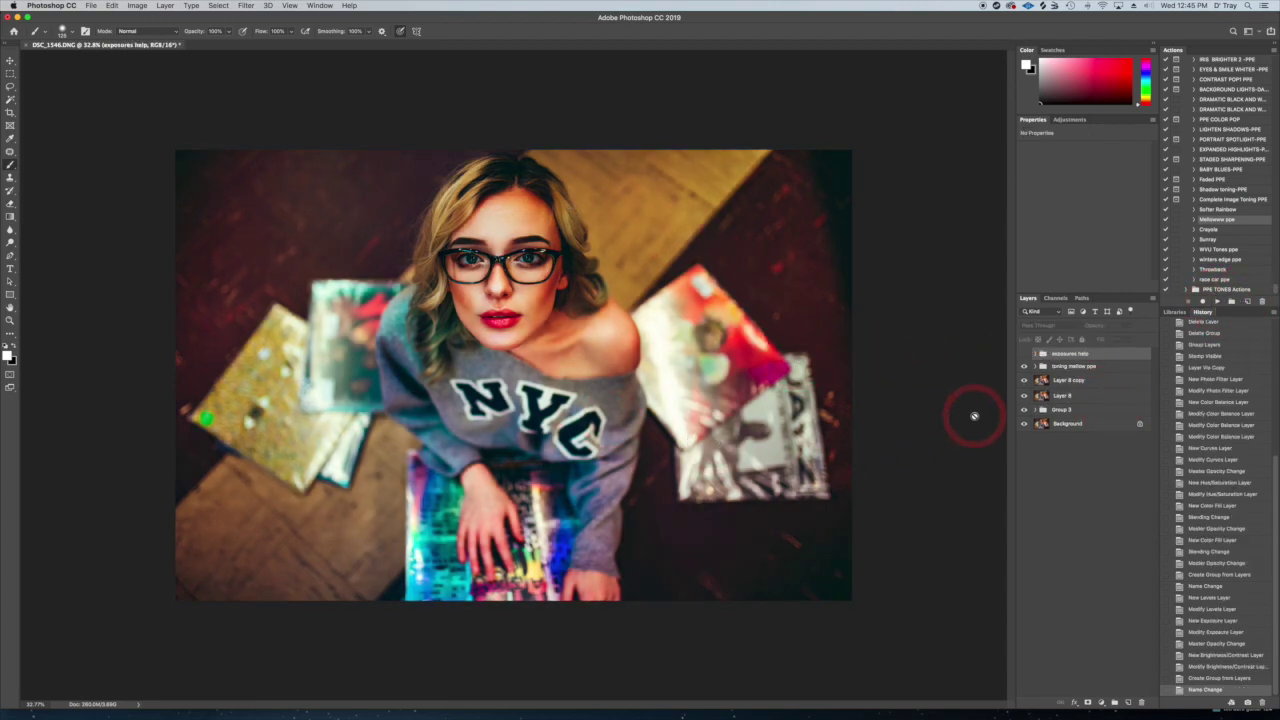
left_click(1022, 360)
left_click(1036, 366)
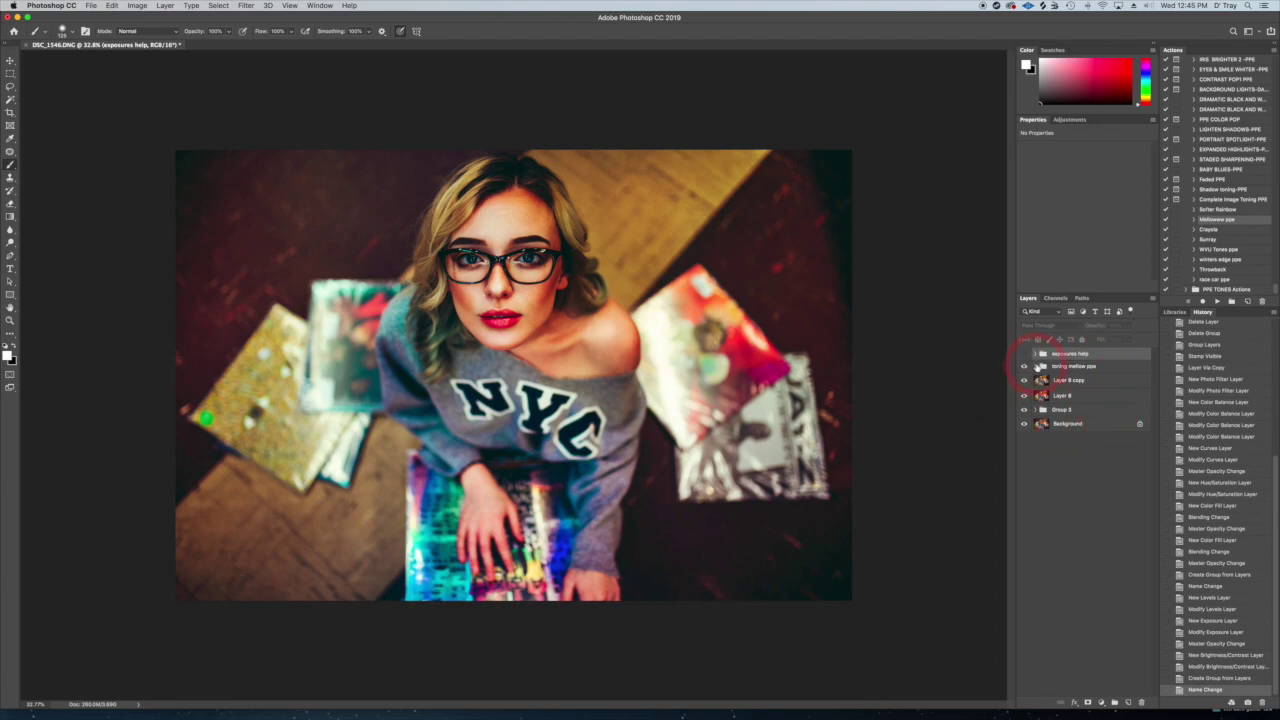
left_click(1034, 366)
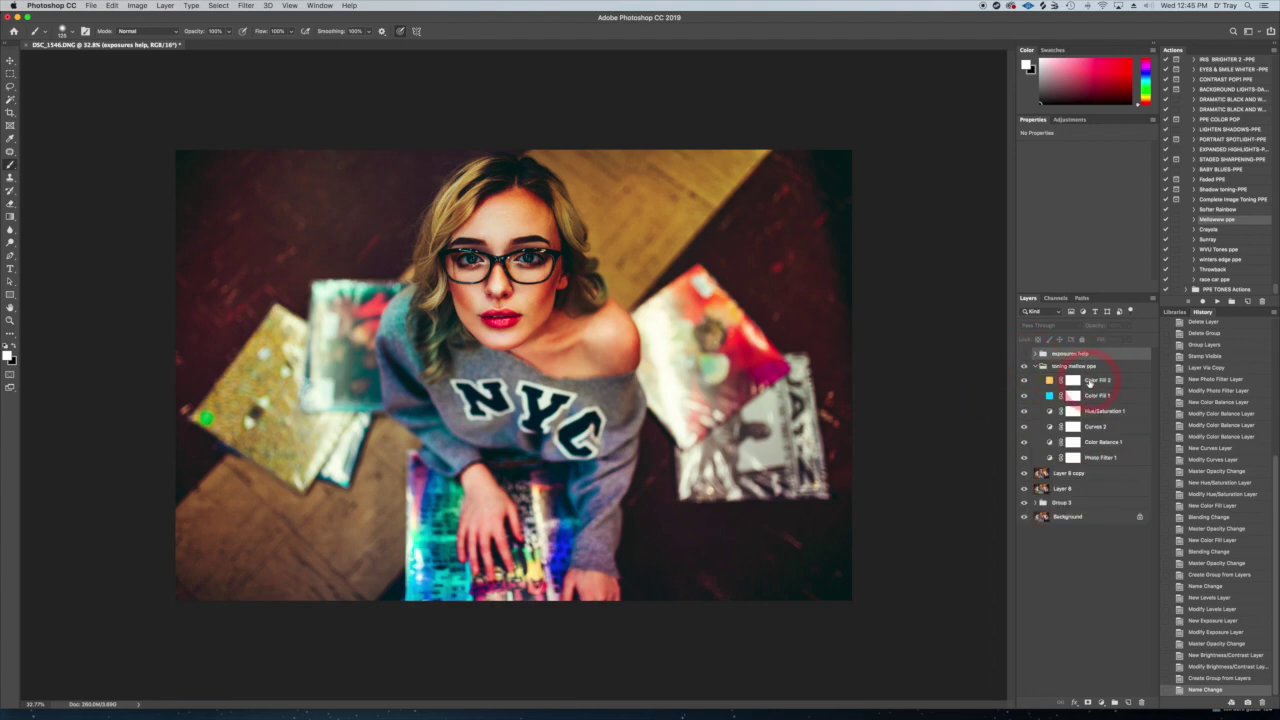
left_click(1098, 427)
left_click(1129, 326)
left_click_drag(1128, 339, 1118, 340)
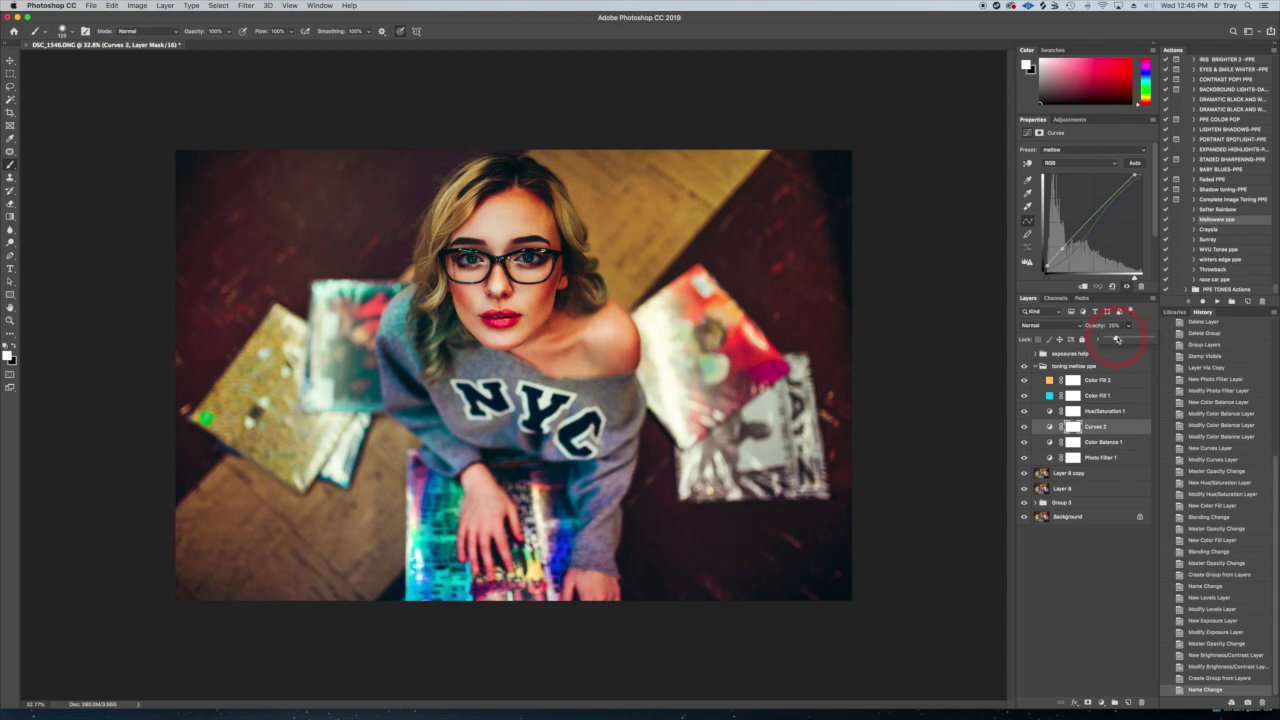
left_click_drag(1118, 340, 1118, 341)
Move Hue/Saturation 1 out above the toning mellow ppe group and set its opacity to 43%
left_click_drag(1116, 414, 1102, 340)
left_click(1128, 325)
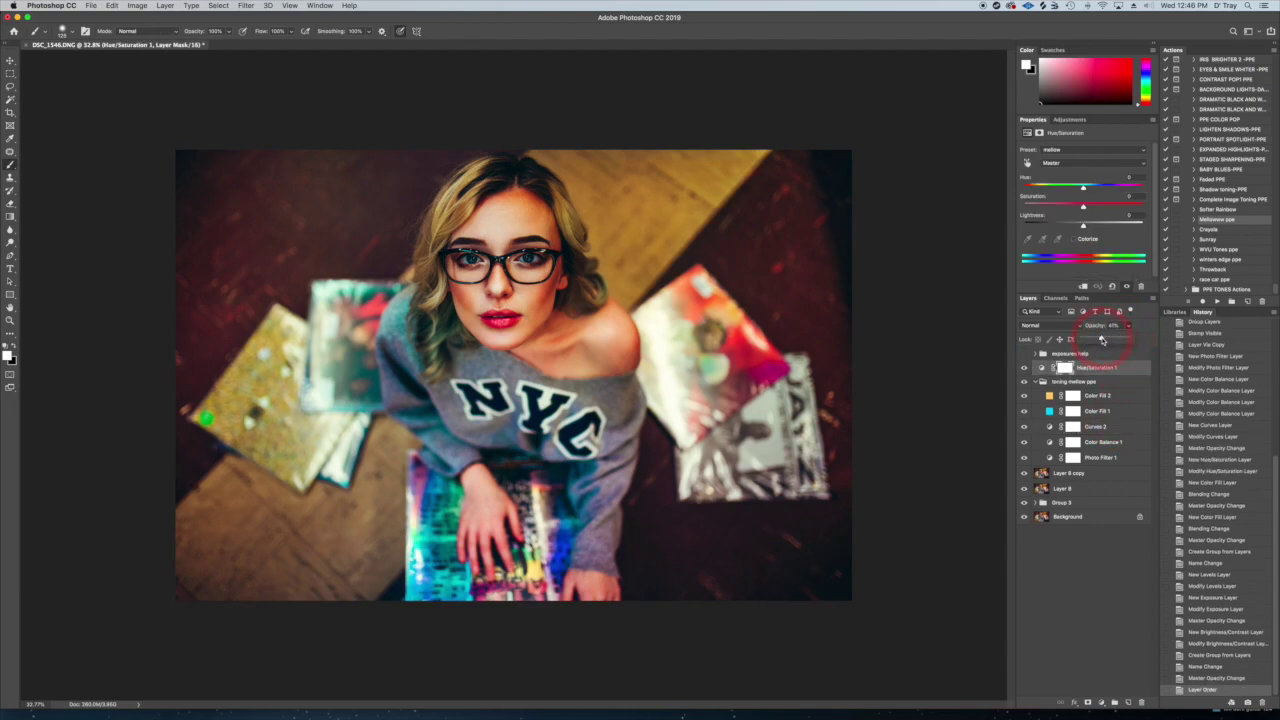
left_click_drag(1102, 340, 1103, 340)
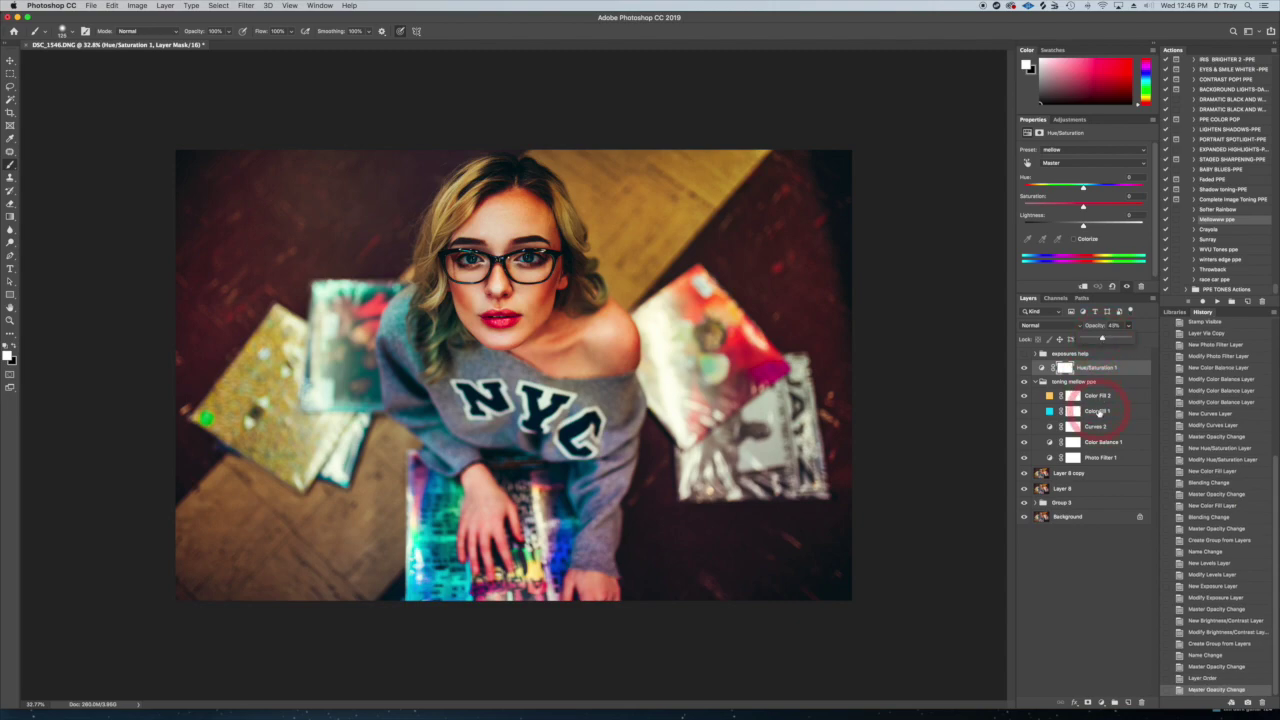
Set the opacity of the orange Color Fill 2 layer to 2% and the cyan Color Fill 1 layer to 7%
left_click(1097, 411)
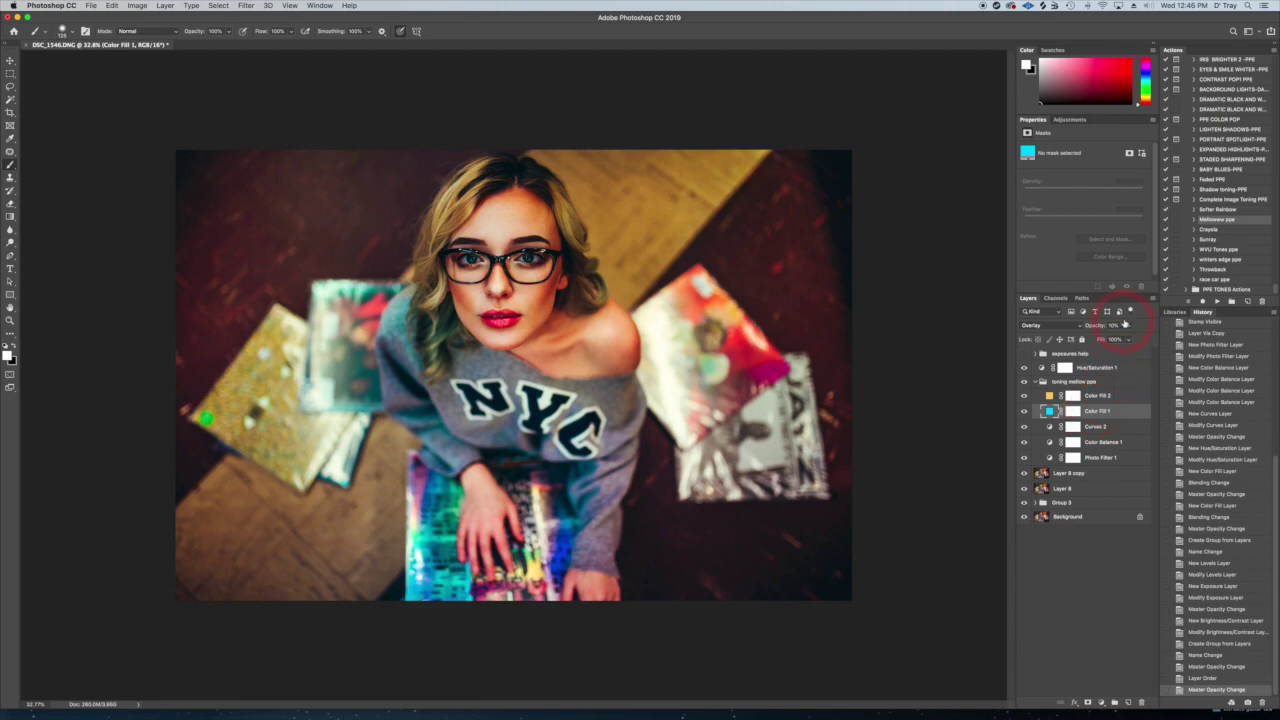
left_click(1128, 326)
left_click_drag(1110, 340, 1109, 340)
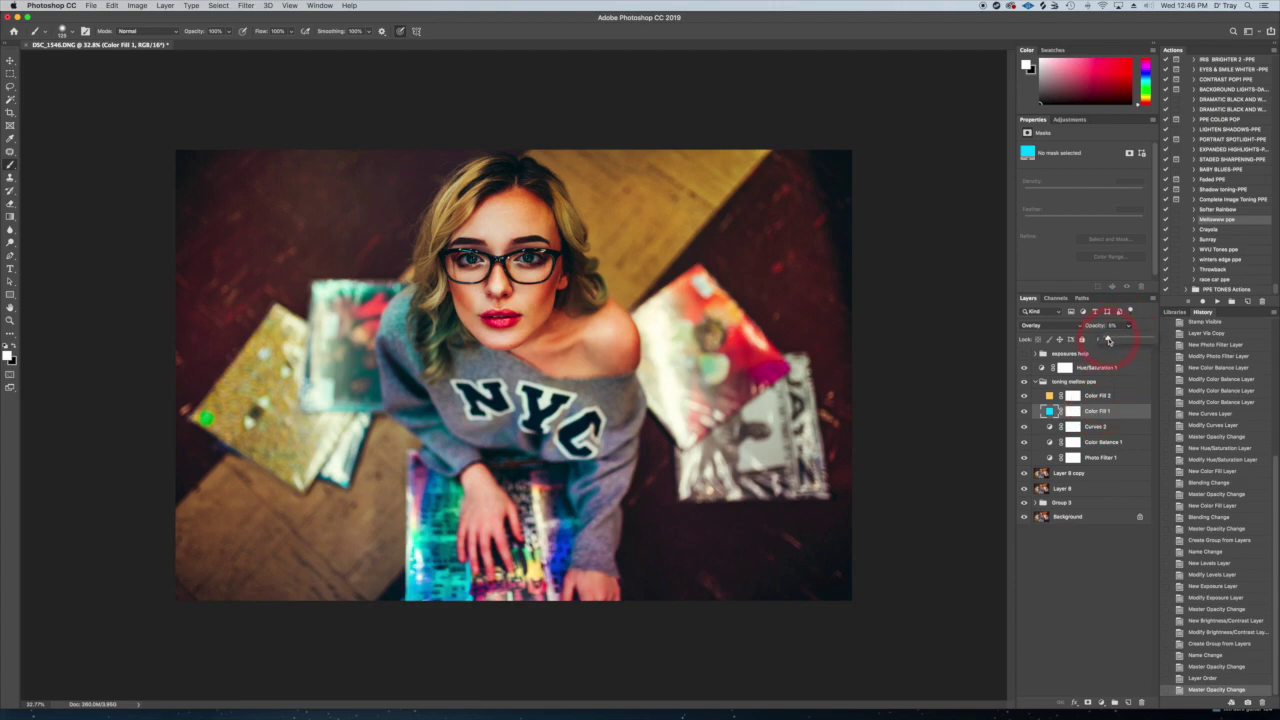
left_click_drag(1108, 340, 1109, 340)
left_click(1103, 396)
left_click(1129, 326)
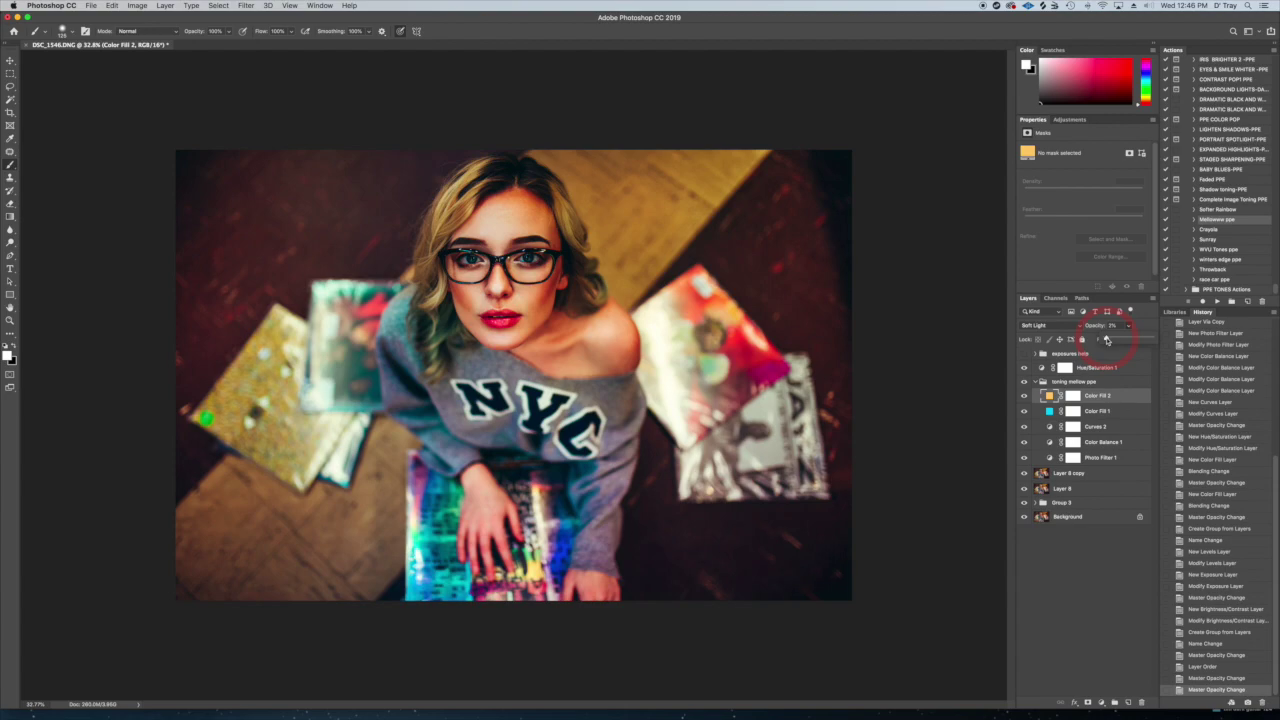
left_click_drag(1107, 340, 1108, 341)
left_click(1092, 412)
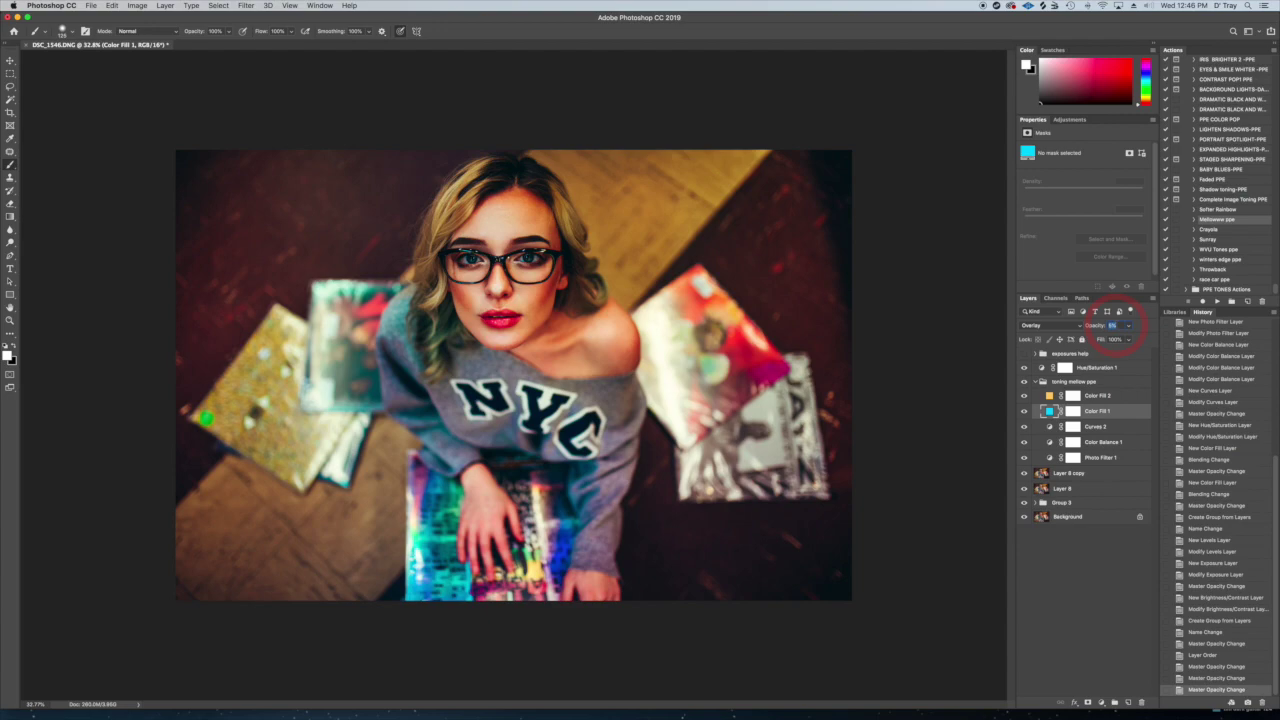
type("1")
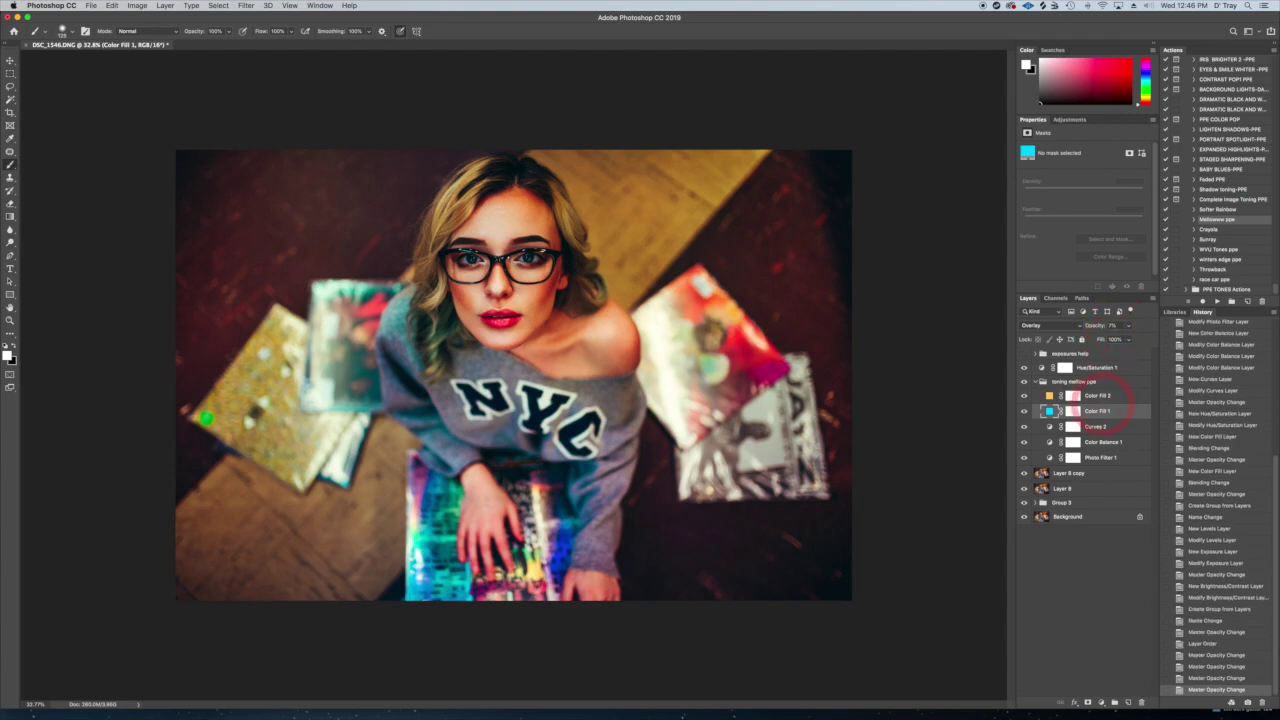
Compare the portrait with and without the Curves 2 layer
left_click(1030, 427)
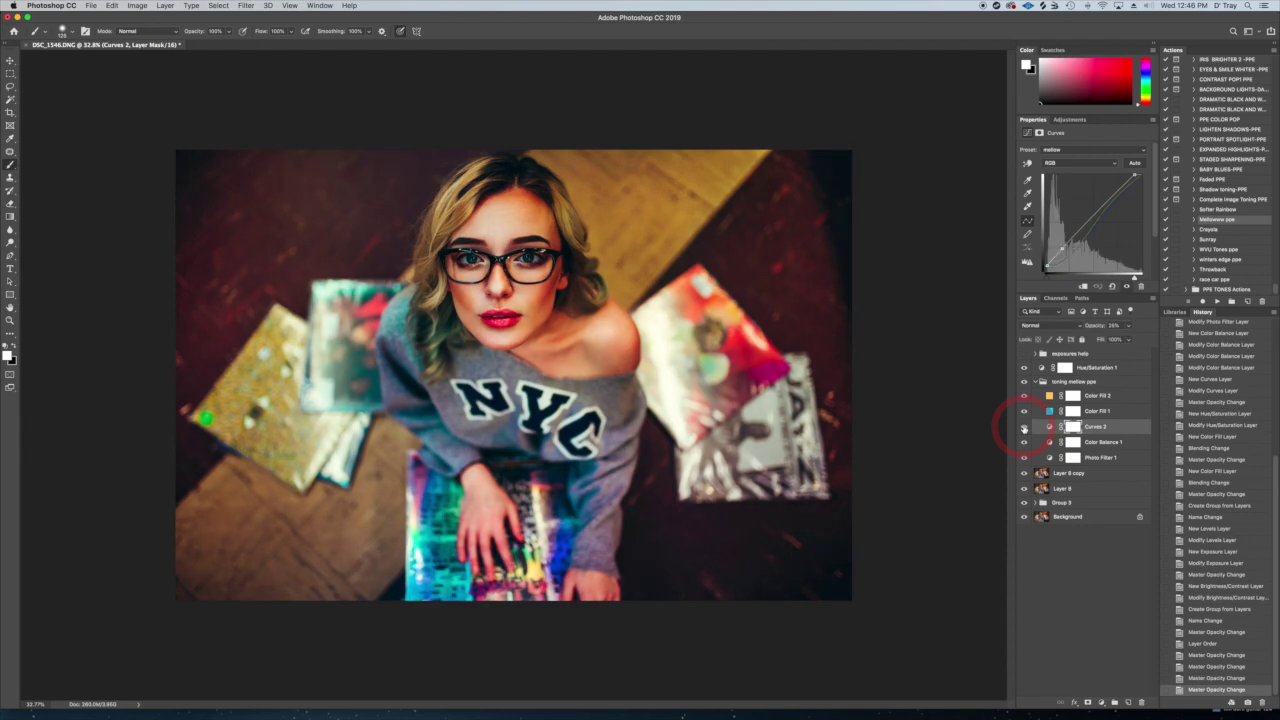
left_click(1024, 428)
left_click(1024, 428)
Collapse the toning mellow ppe group, check the Hue/Saturation 1 effect, and set that layer's opacity to 25%
left_click(1036, 382)
left_click(1023, 368)
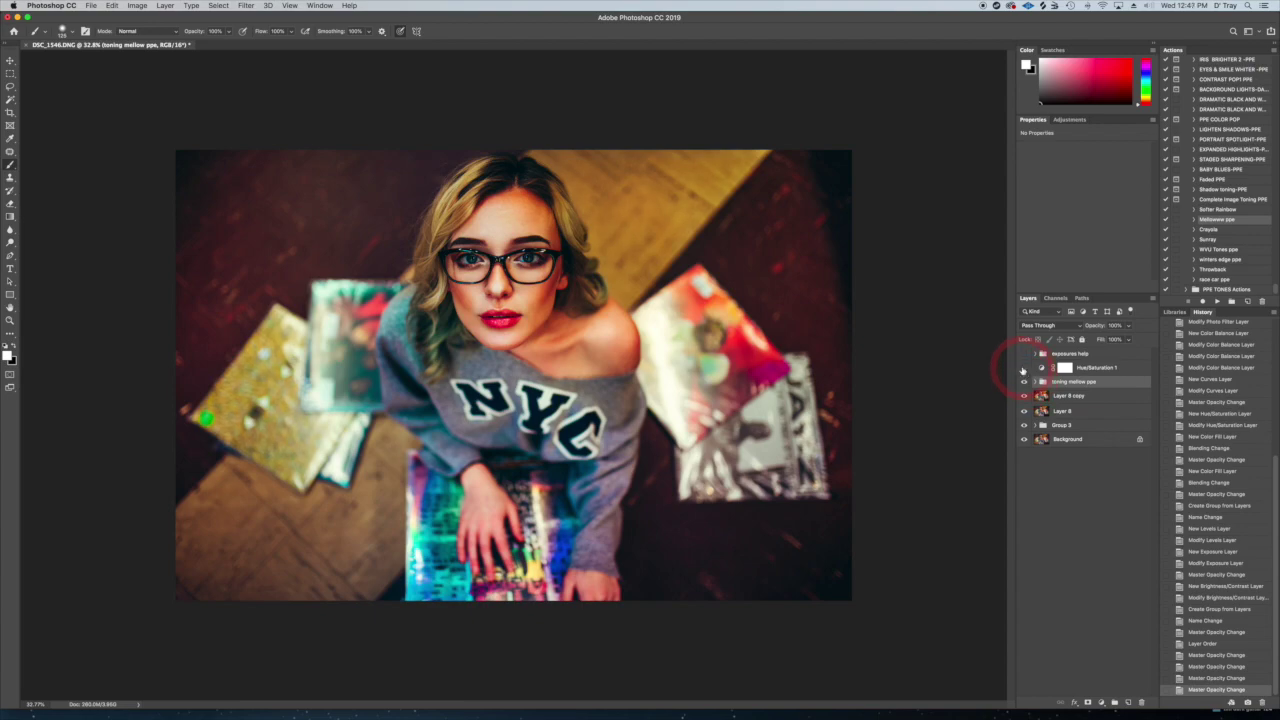
left_click(1023, 368)
left_click(1088, 367)
left_click_drag(1129, 327, 1118, 340)
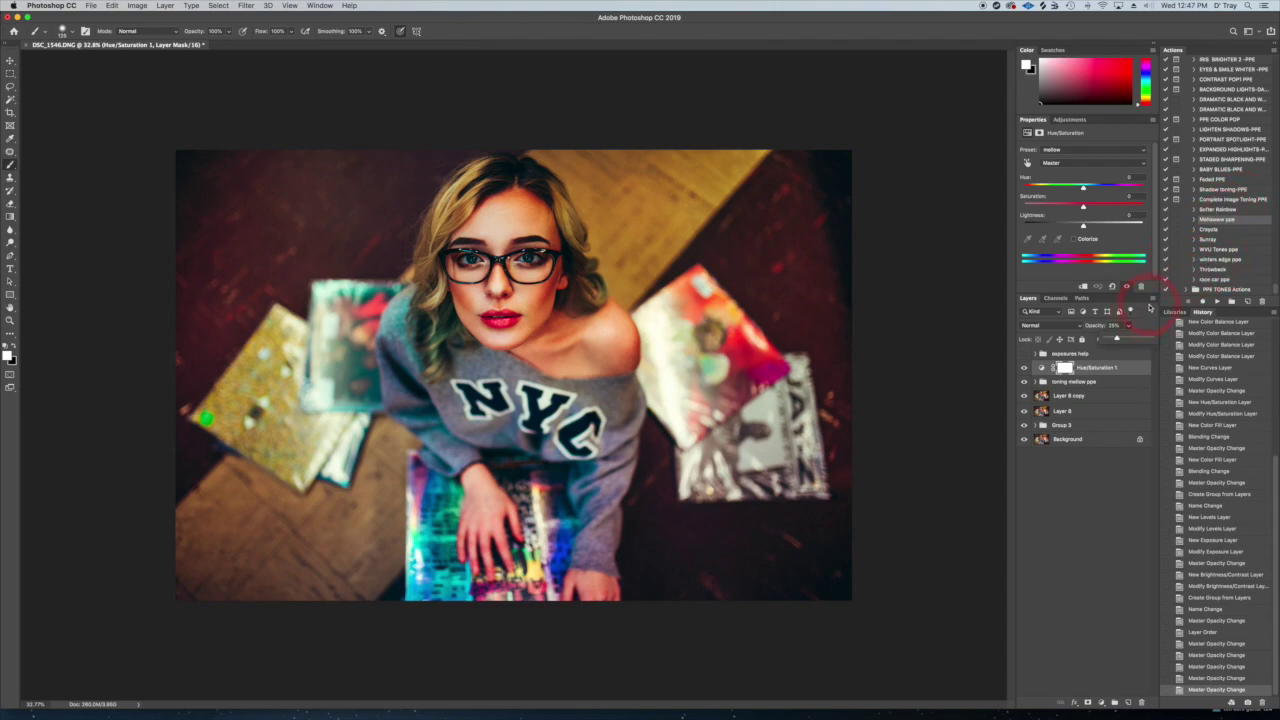
Compare the portrait with and without the Hue/Saturation 1 layer and the toning mellow ppe group
left_click(1024, 369)
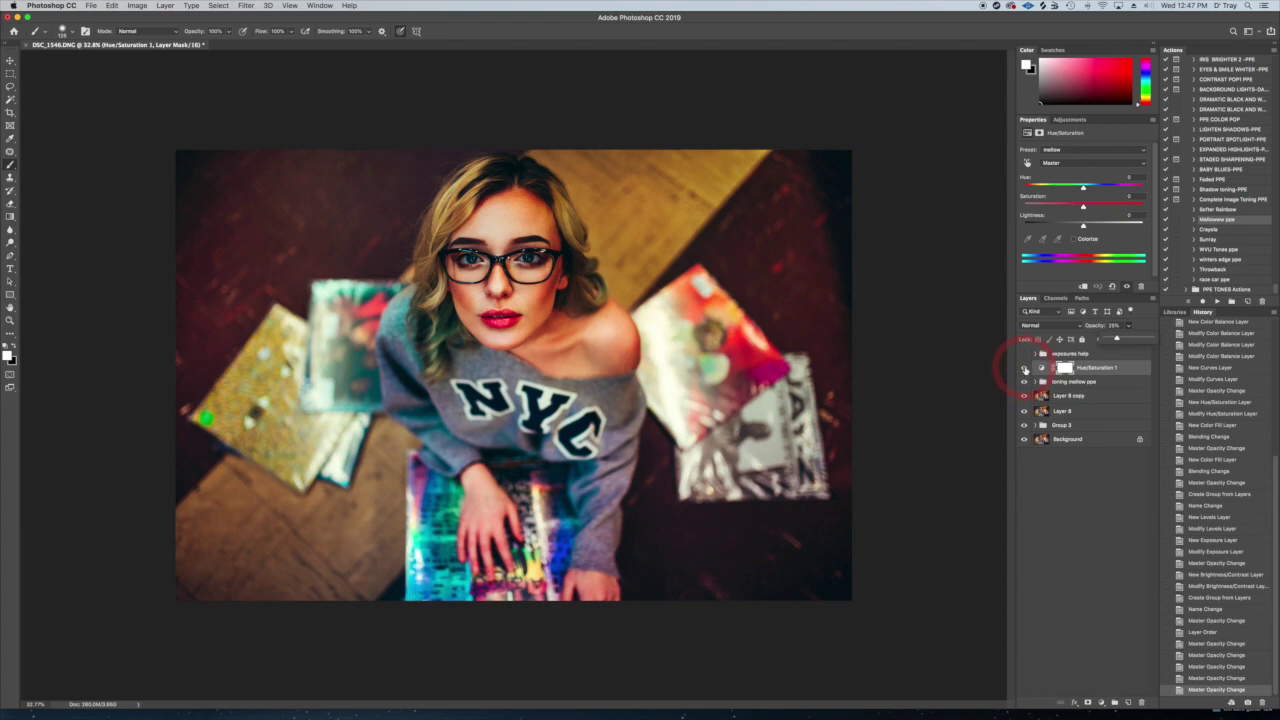
left_click_drag(1024, 369, 1025, 382)
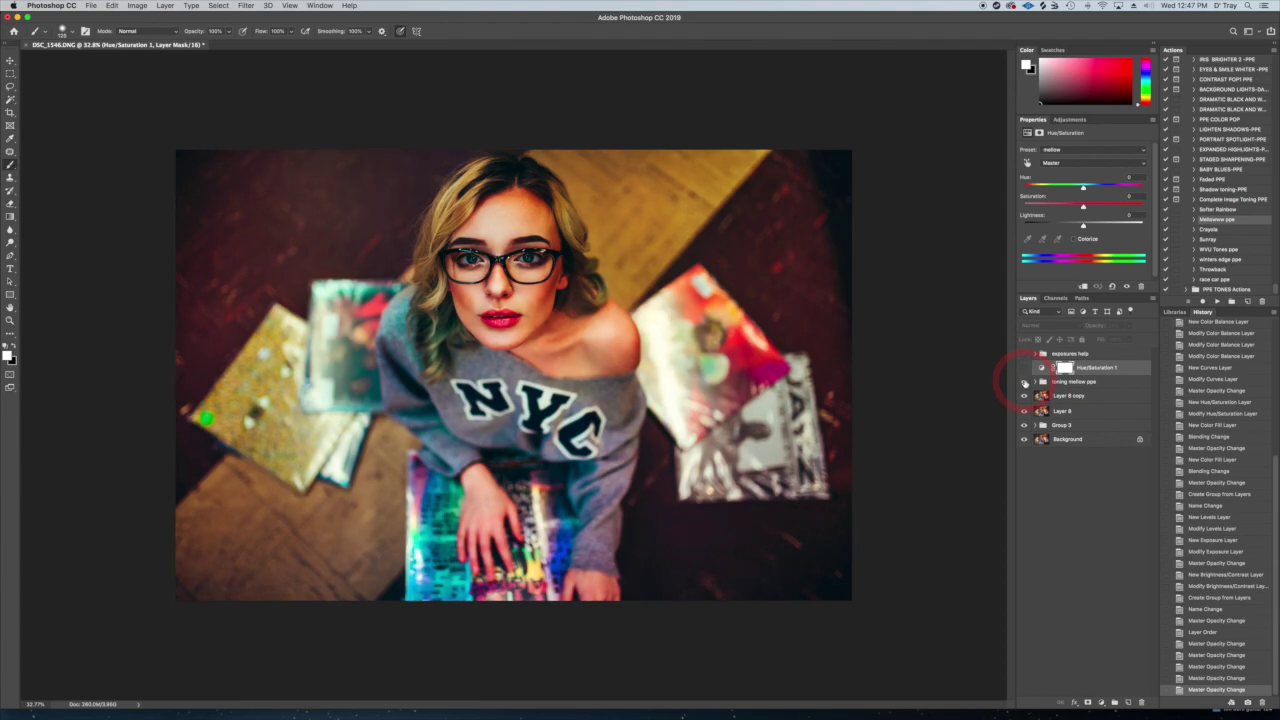
left_click(1024, 368)
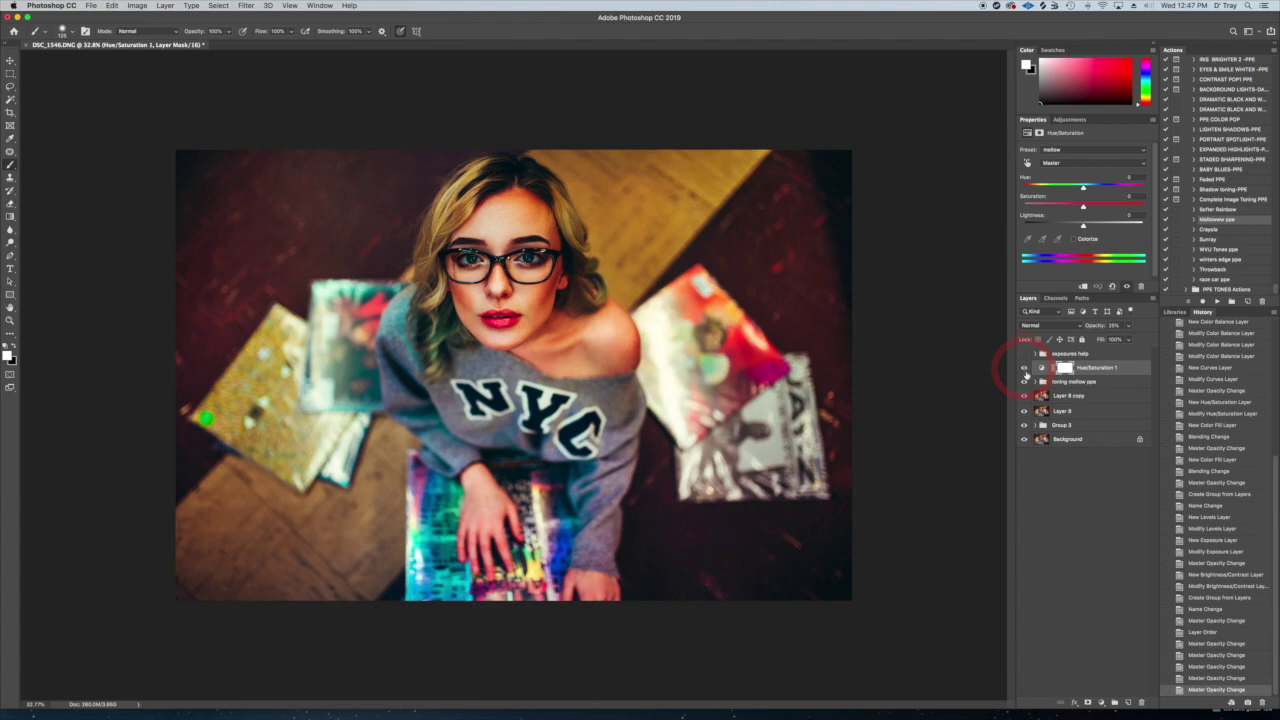
left_click(1024, 368)
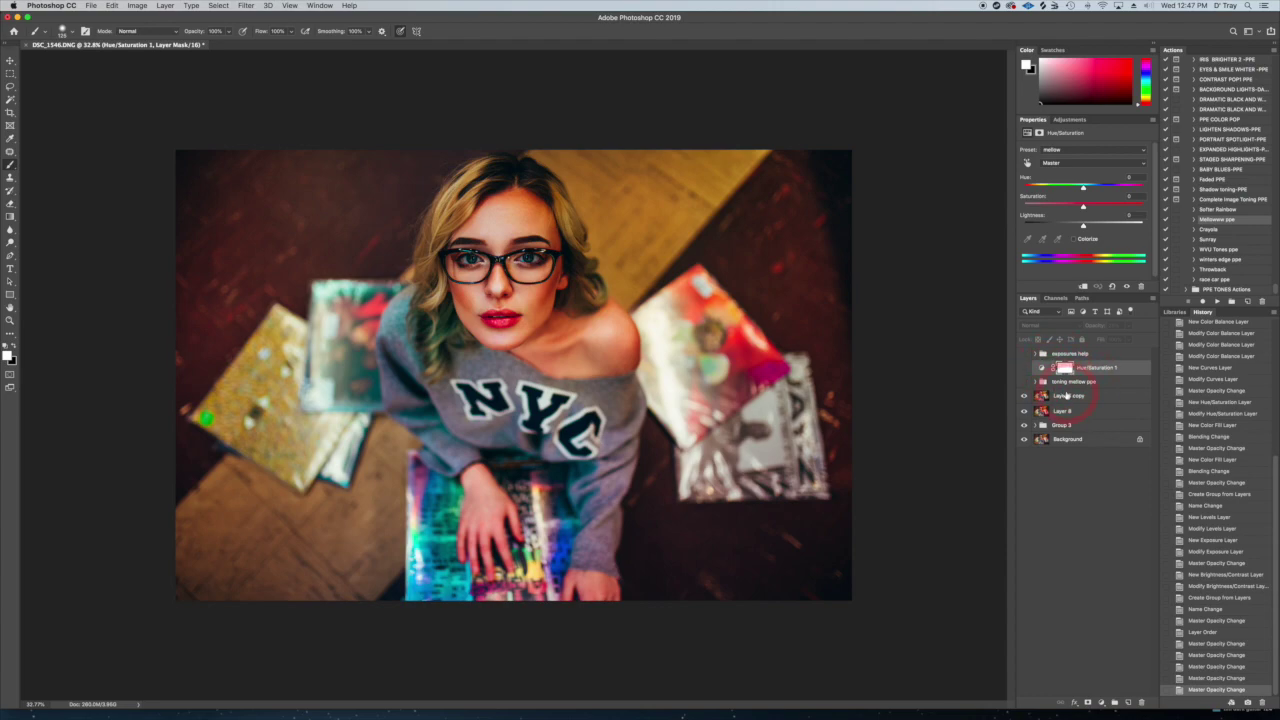
Hide Layer 8 copy and run the Shadow toning-PPE action with Layer 8 selected
left_click(1058, 397)
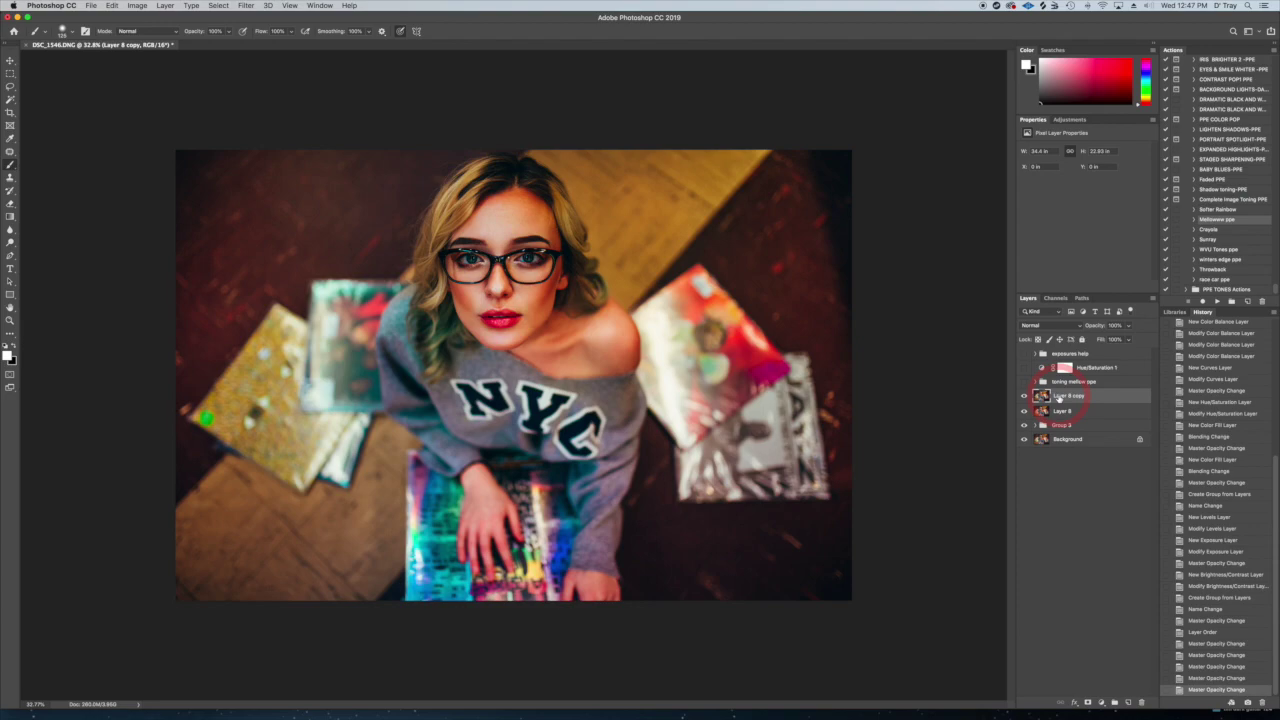
left_click(1023, 396)
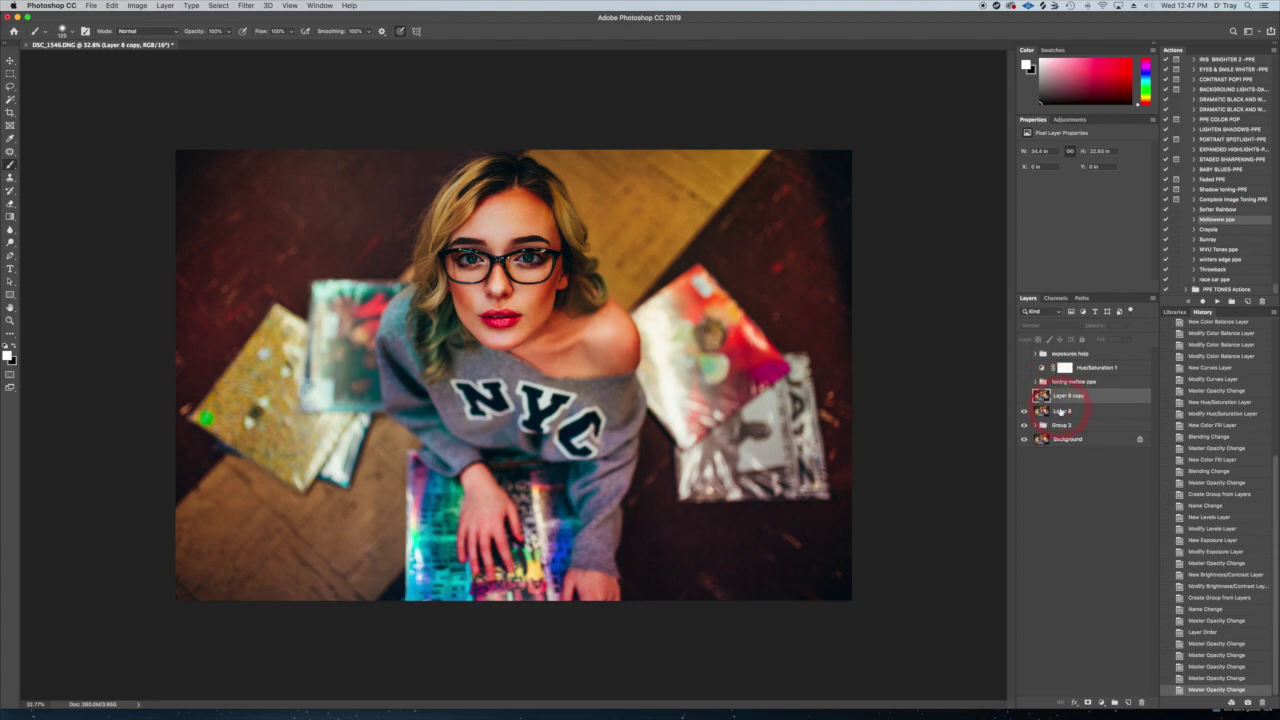
left_click(1062, 411)
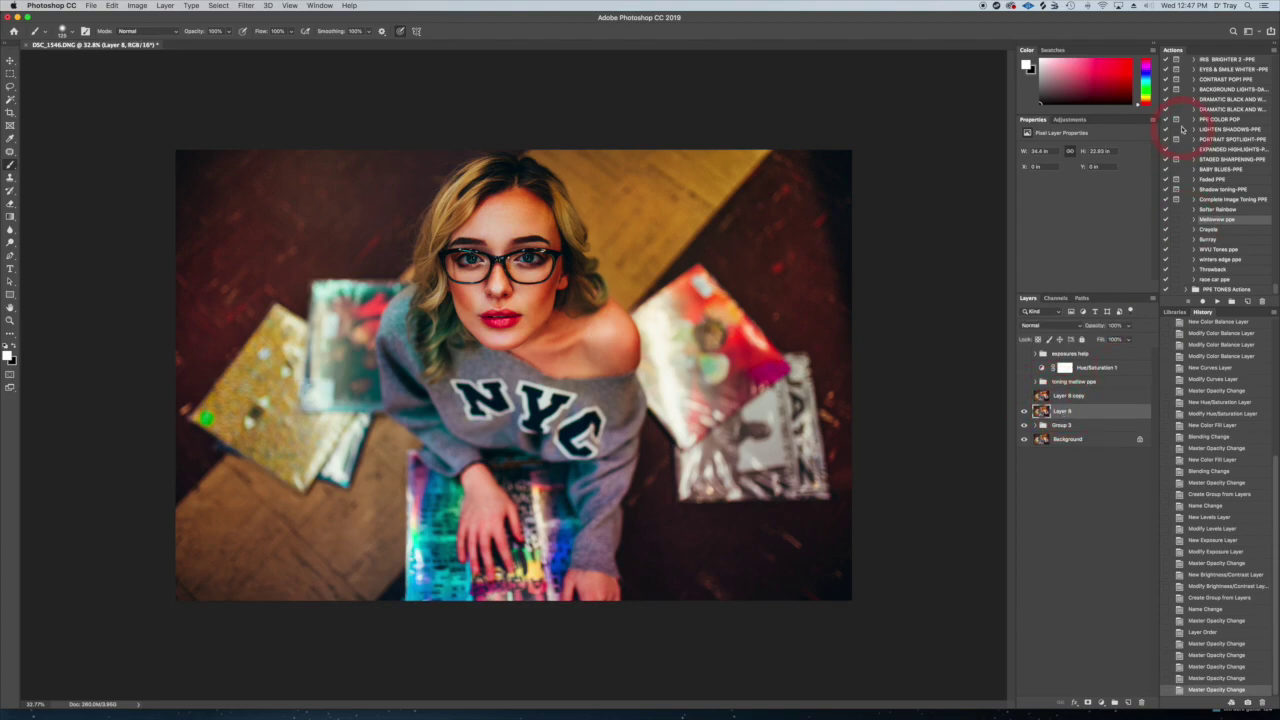
scroll(1226, 172, "up", 3)
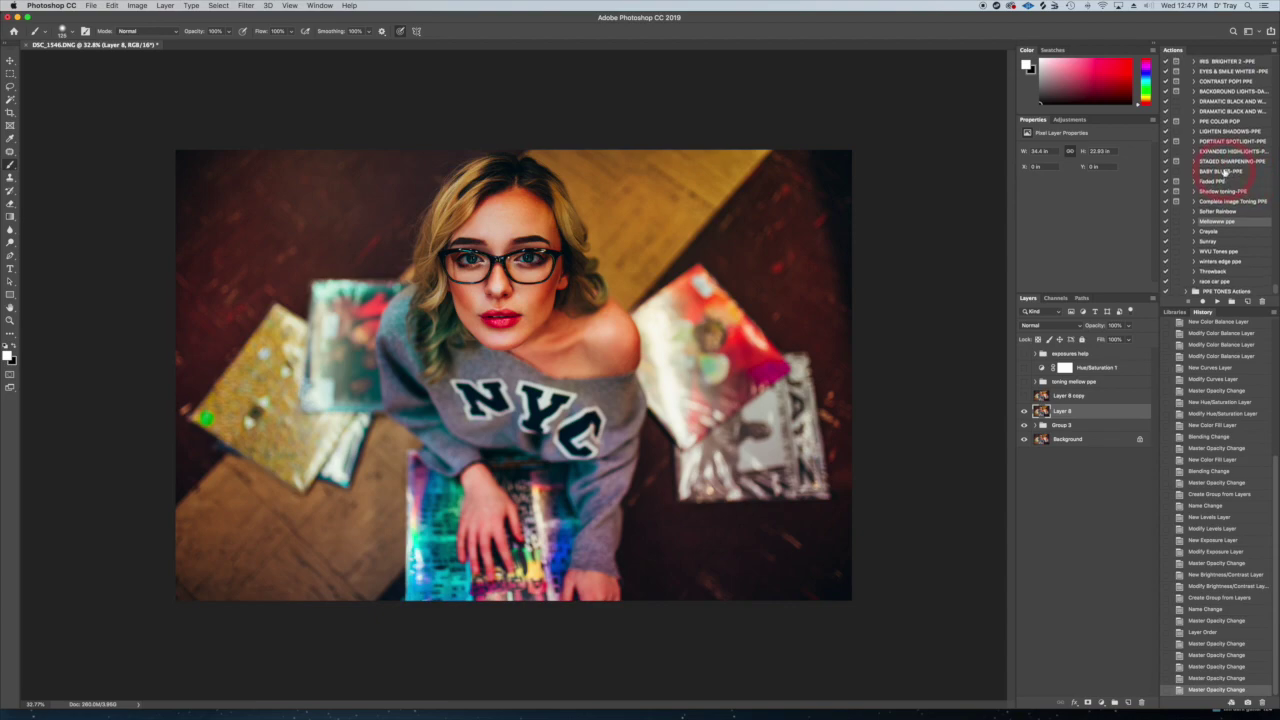
scroll(1226, 174, "up", 1)
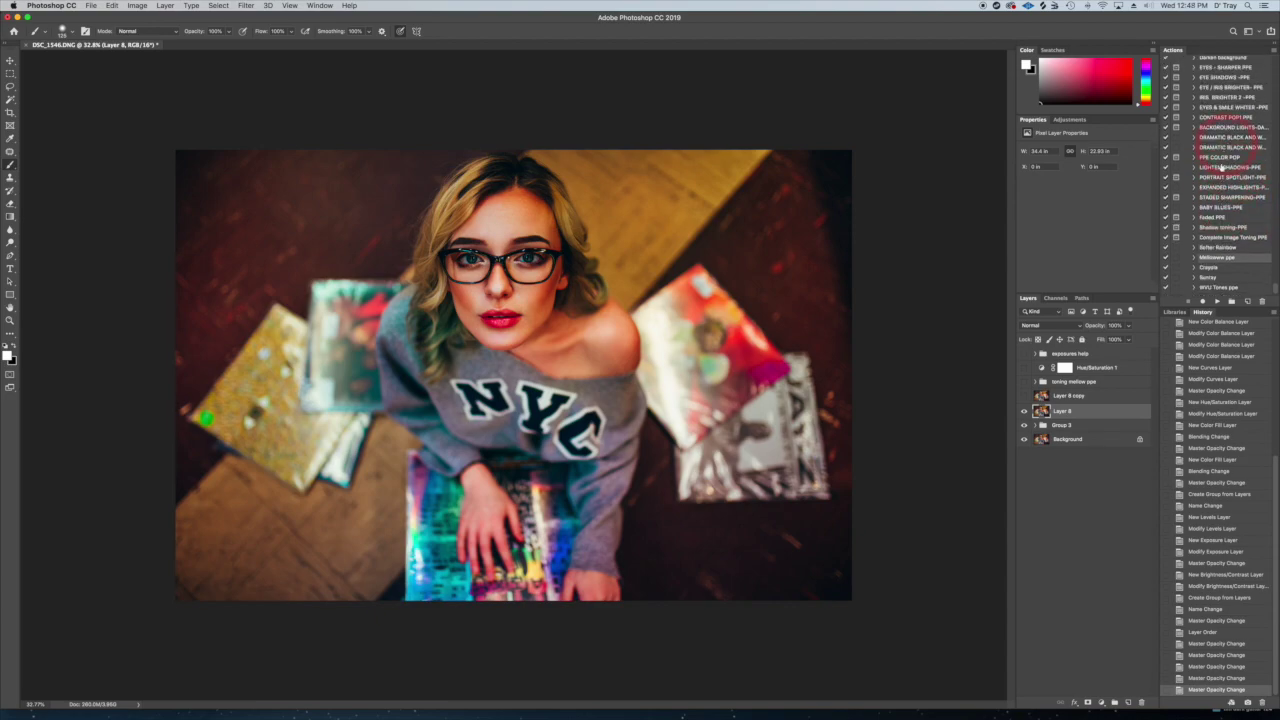
left_click(1221, 228)
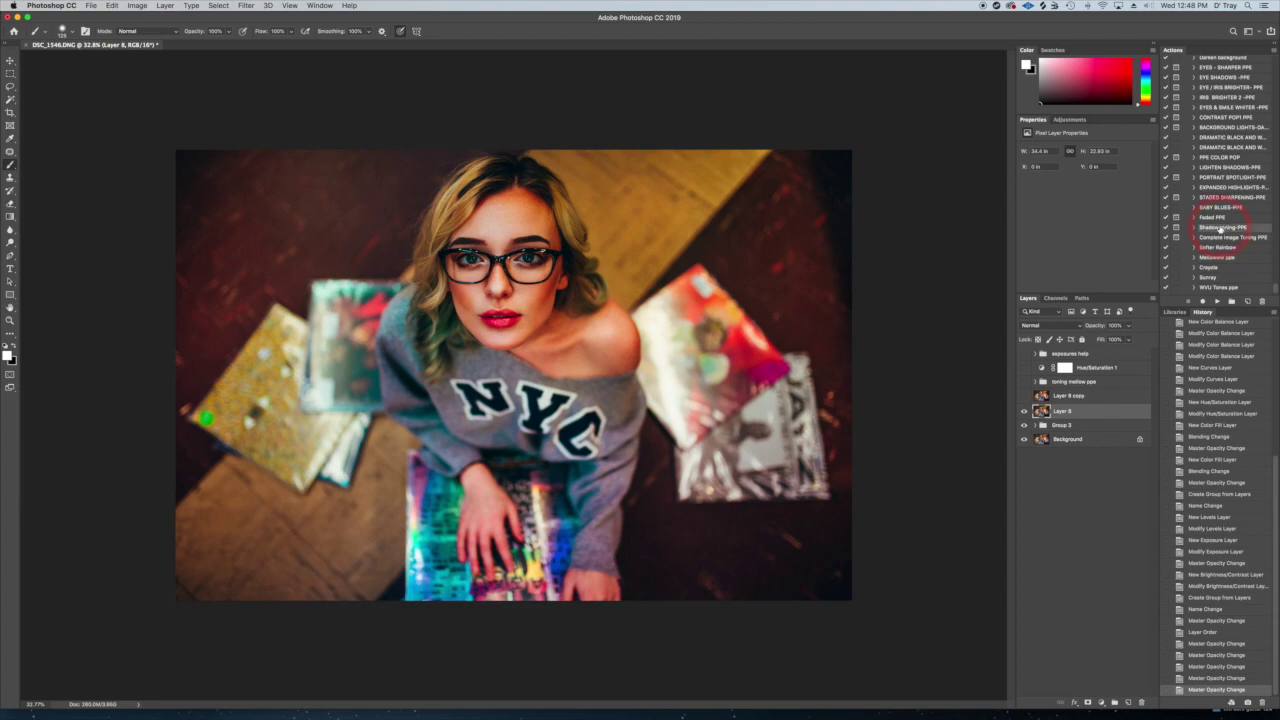
left_click(1218, 301)
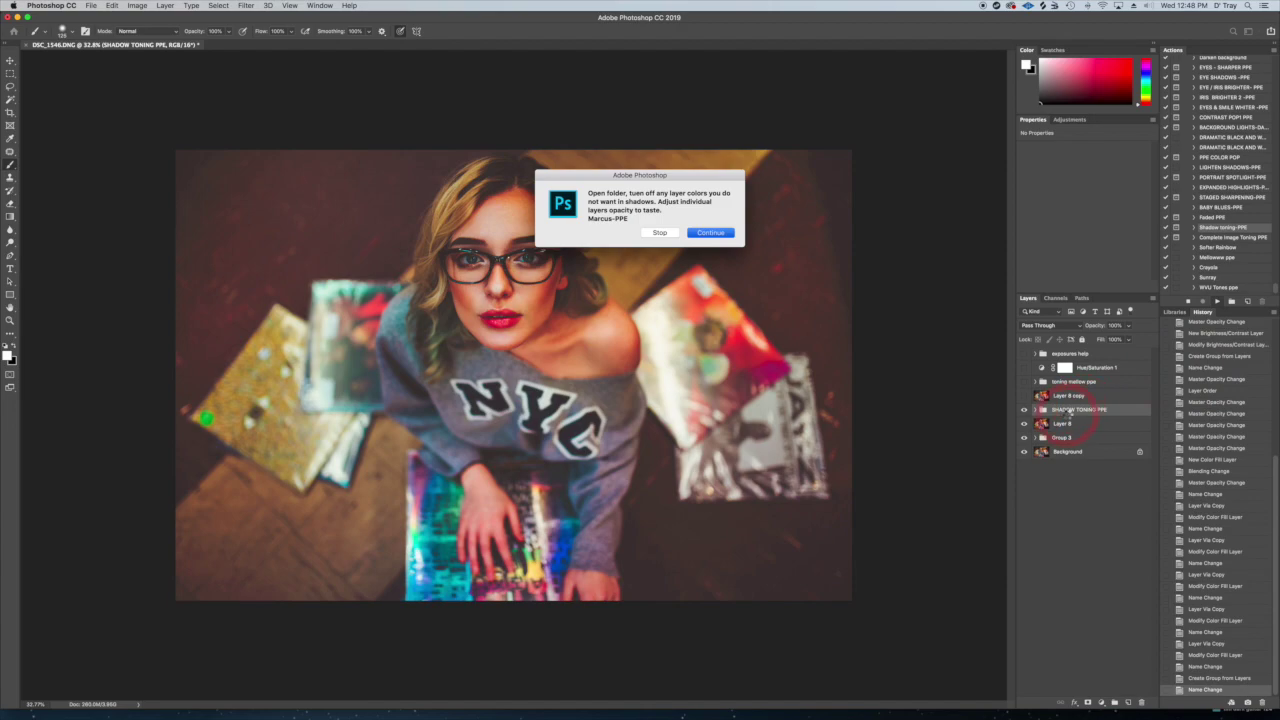
key("Return")
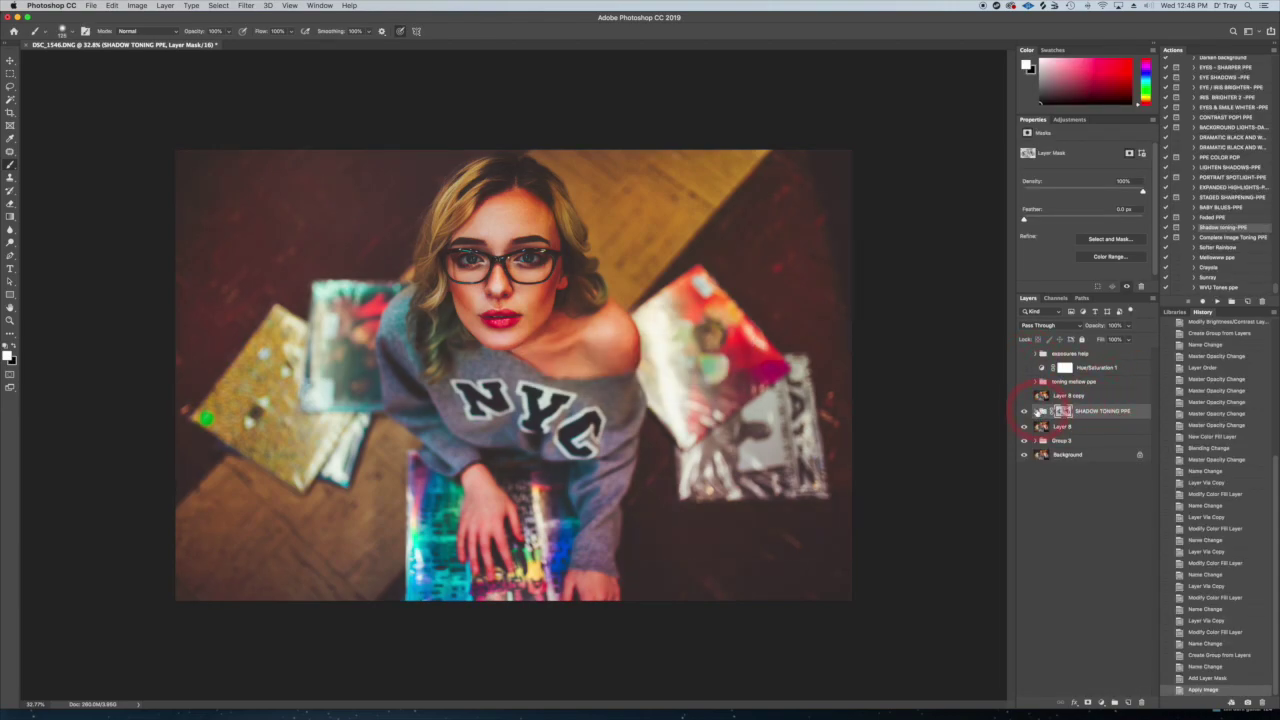
Expand the SHADOW TONING PPE group and hide all of its color layers except BLUE SHADOWS
left_click(1037, 411)
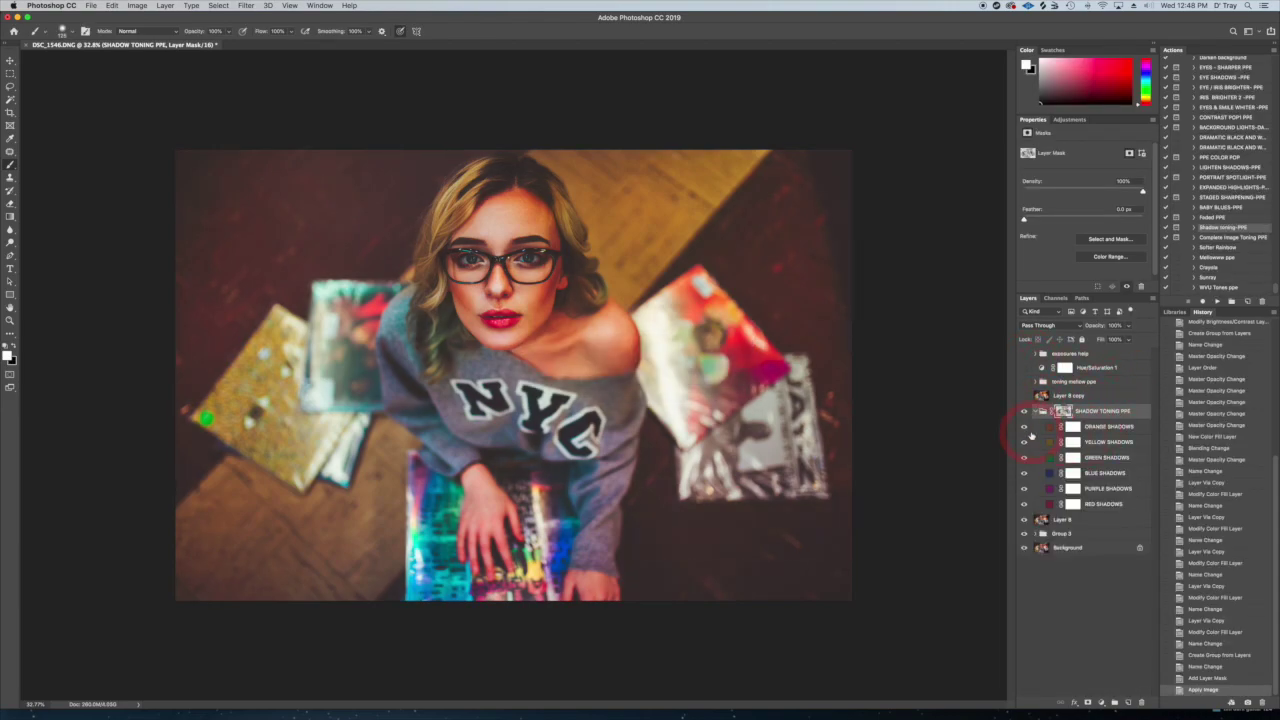
left_click(1024, 428)
left_click(1024, 443)
left_click(1023, 459)
left_click(1024, 475)
mouse_move(1024, 493)
left_mouse_down()
mouse_move(1024, 508)
mouse_move(1023, 476)
left_mouse_up()
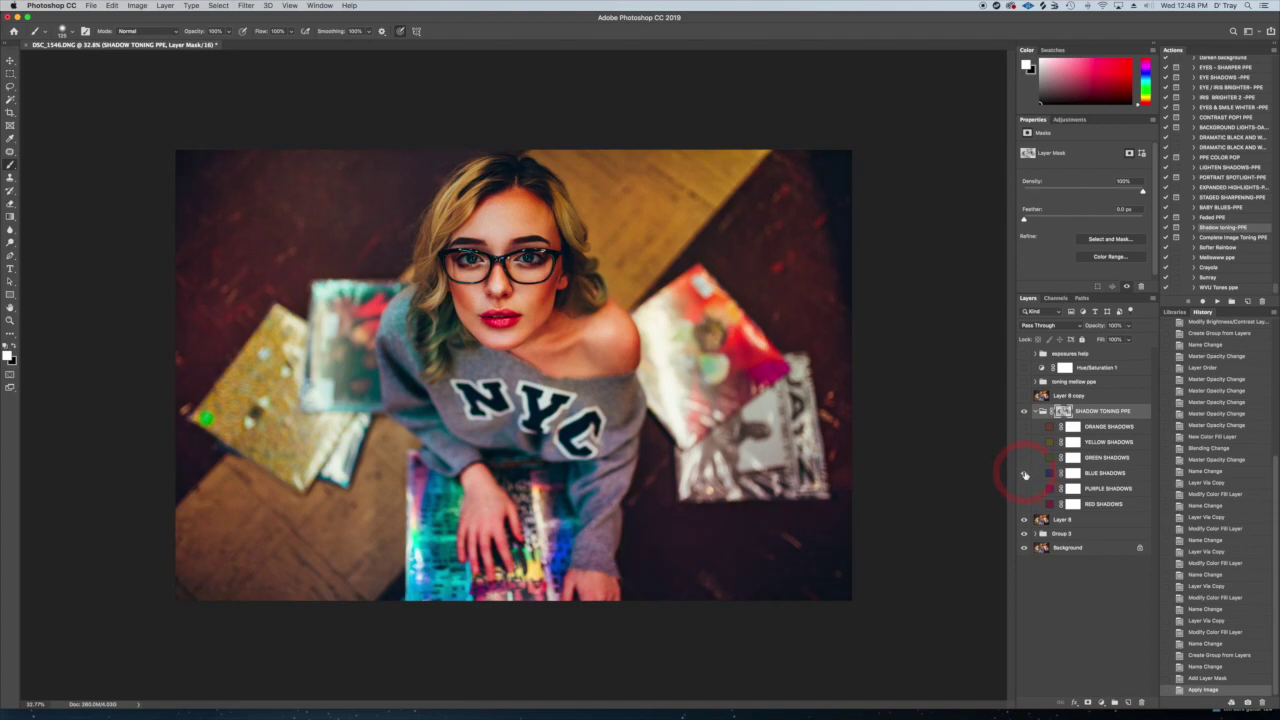
left_click_drag(1025, 475, 1027, 461)
mouse_move(1024, 460)
left_mouse_down()
mouse_move(1023, 445)
mouse_move(1024, 507)
mouse_move(1023, 474)
left_mouse_up()
Change the BLUE SHADOWS fill to a slightly different dark navy blue and raise the layer's opacity a little
double_click(1048, 473)
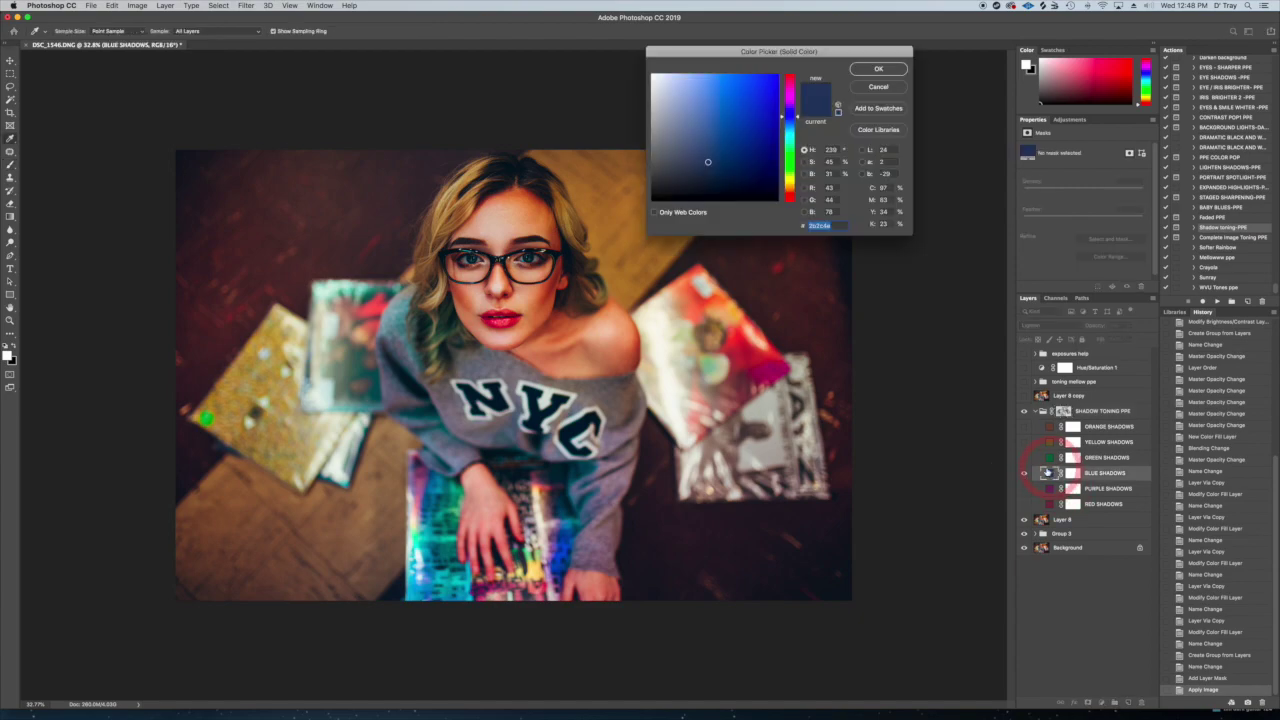
mouse_move(709, 167)
left_mouse_down()
mouse_move(757, 171)
mouse_move(710, 151)
mouse_move(712, 163)
left_mouse_up()
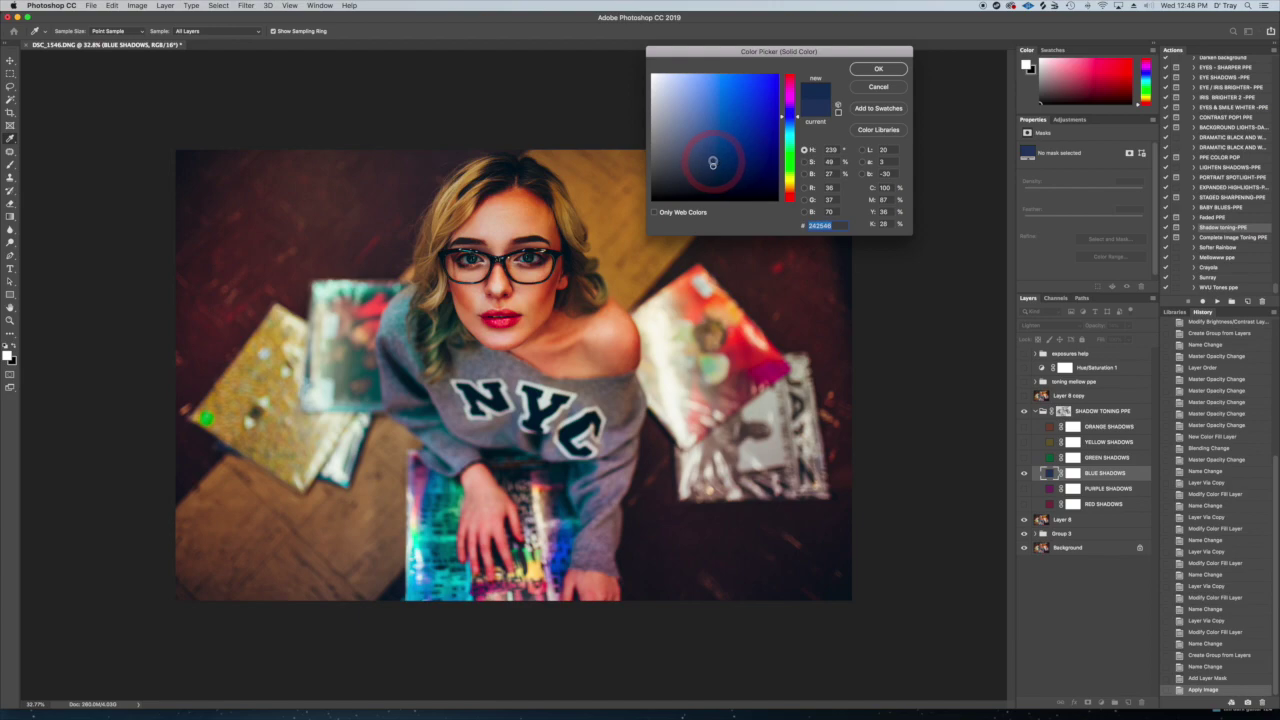
left_click(879, 66)
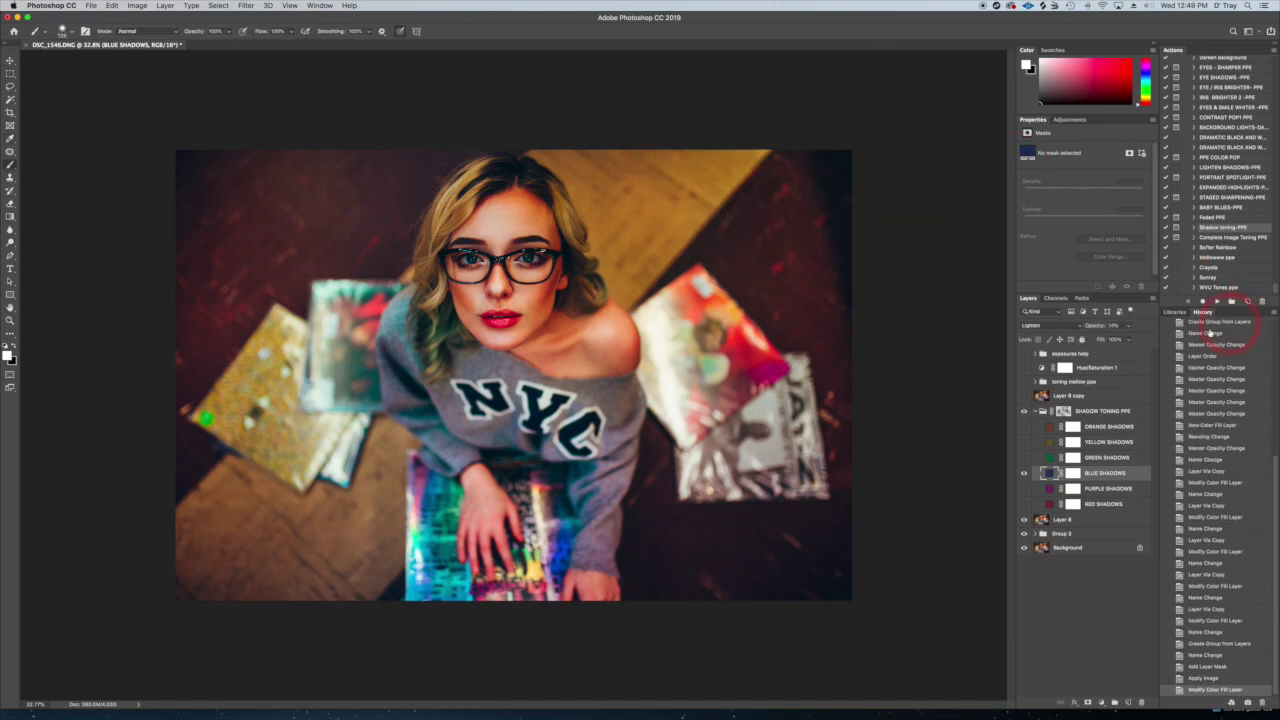
left_click(1128, 331)
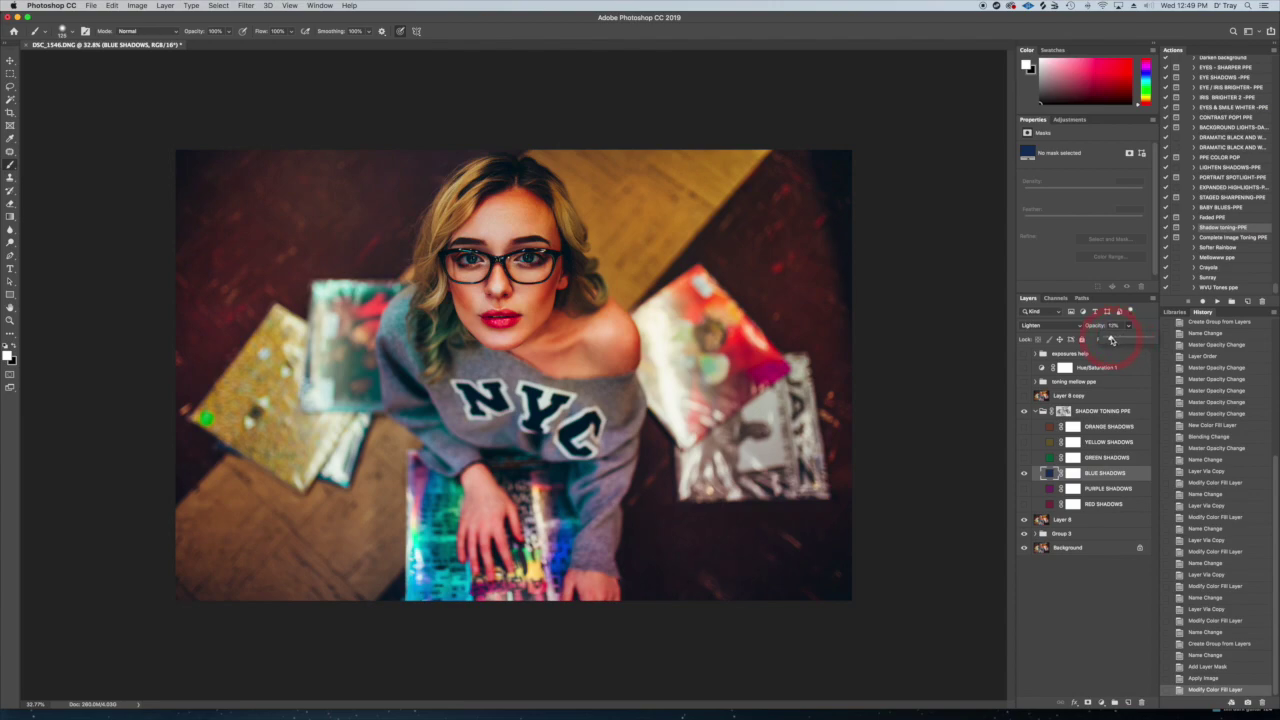
left_click_drag(1113, 340, 1113, 340)
Target the BLUE SHADOWS layer mask and set up a large black brush with very low opacity
left_click(1073, 474)
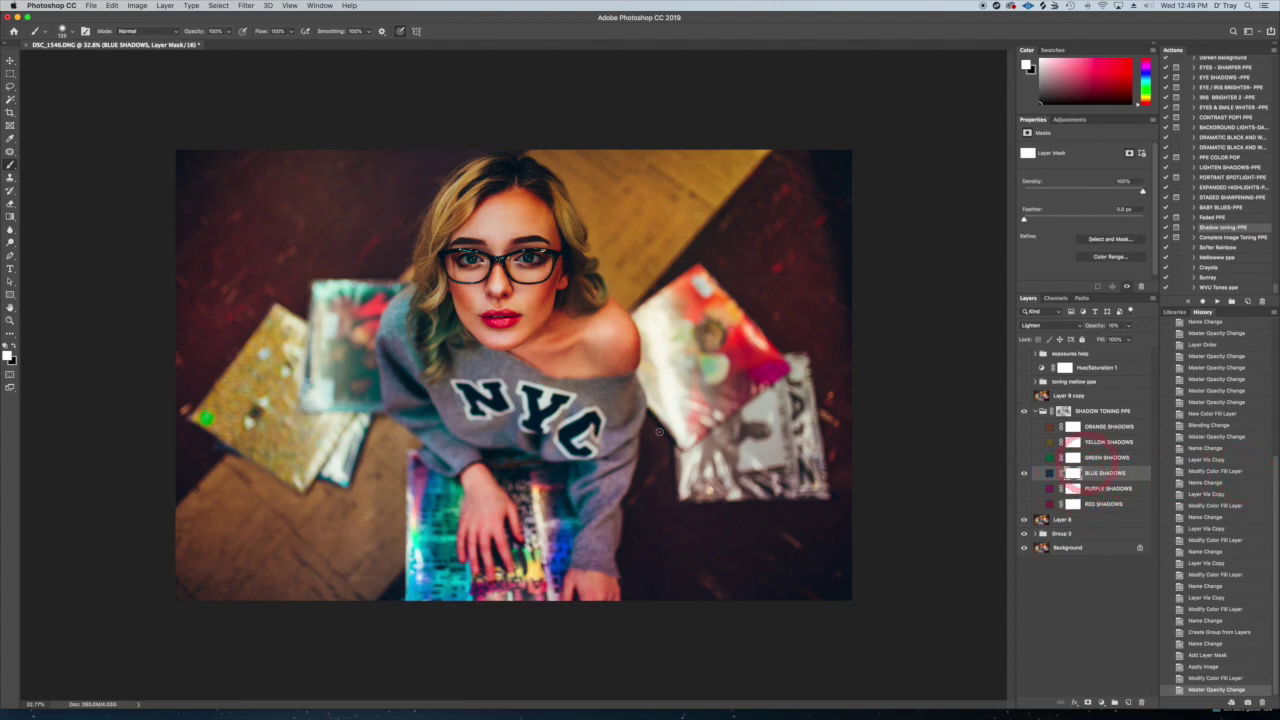
left_click(14, 345)
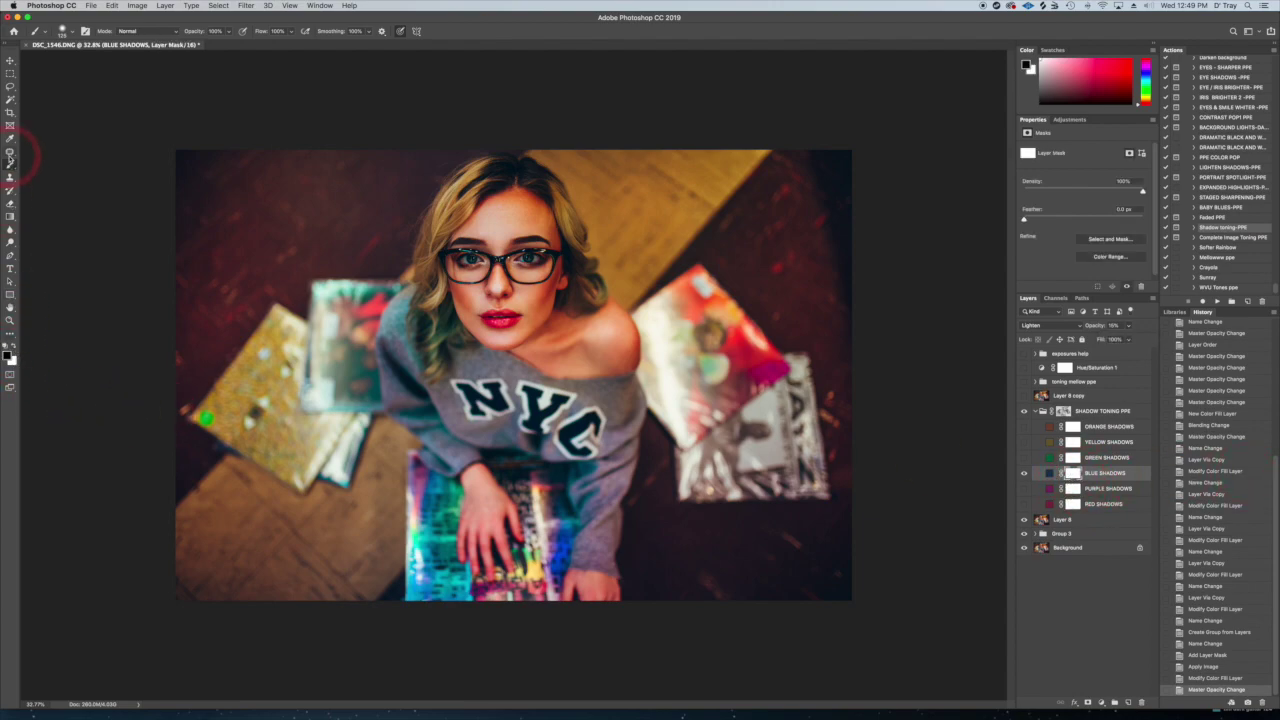
left_click(215, 31)
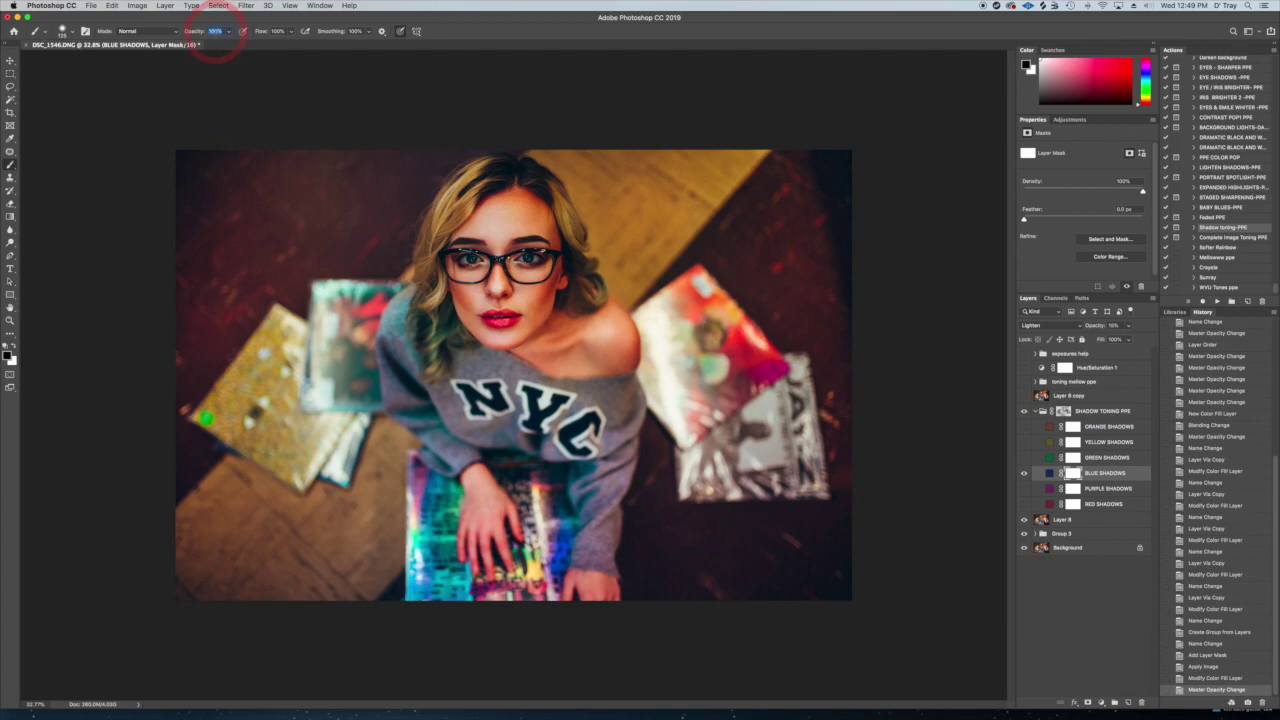
key("Return")
key("bracketright")
key("bracketright")
key("bracketright")
key("bracketright")
key("bracketright")
key("bracketright")
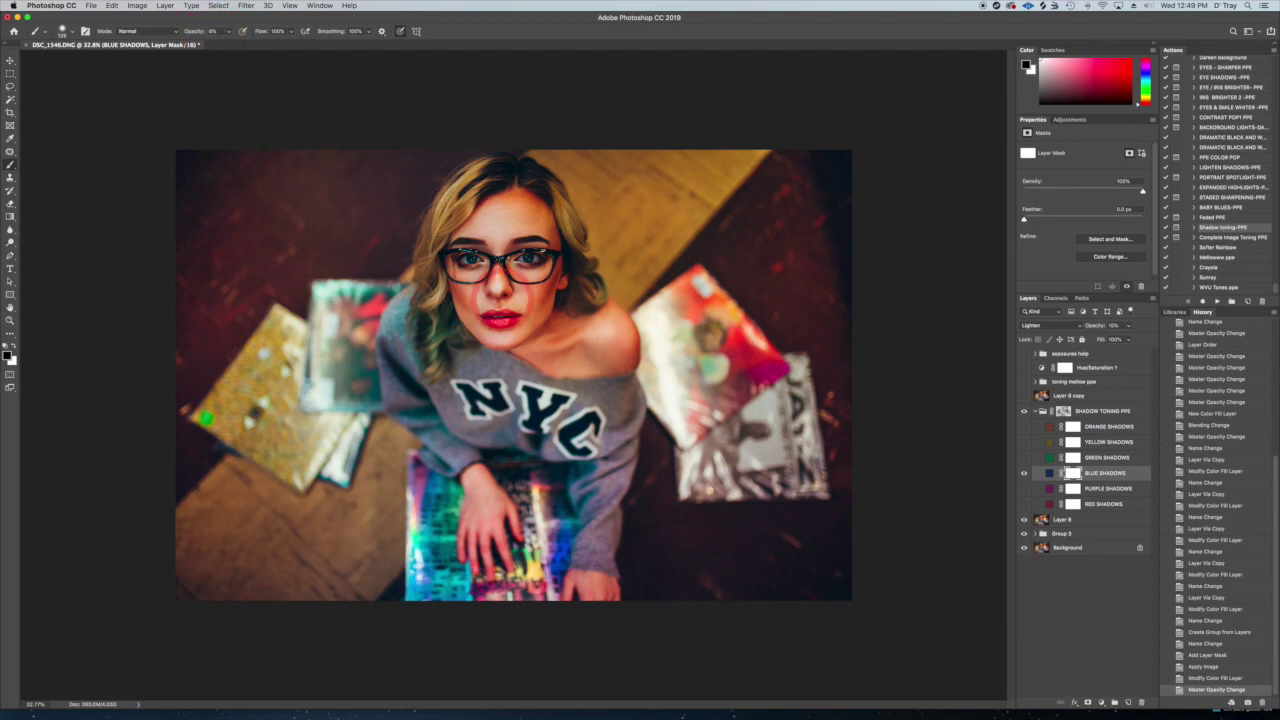
key("bracketright")
key("bracketright")
key("bracketright")
key("bracketright")
key("bracketright")
key("bracketright")
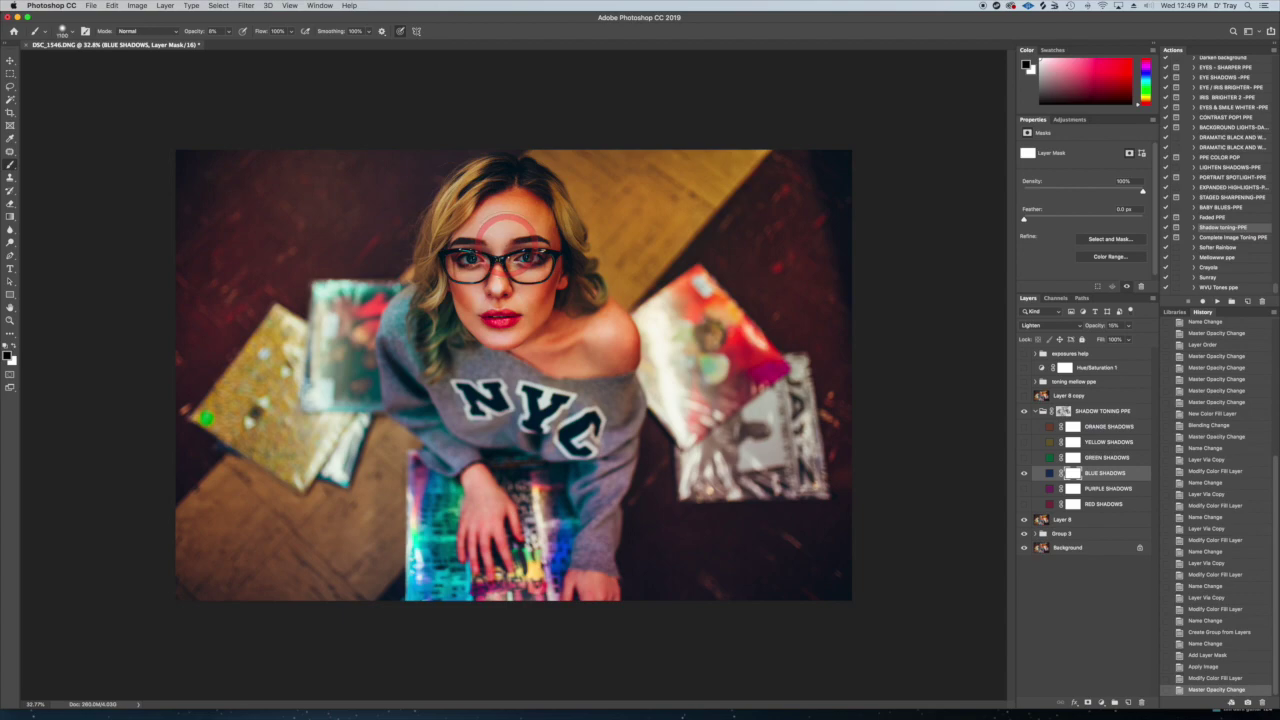
Paint on the BLUE SHADOWS mask over the woman's face, hair, sweater and arms to soften the blue tint there
left_click(456, 393)
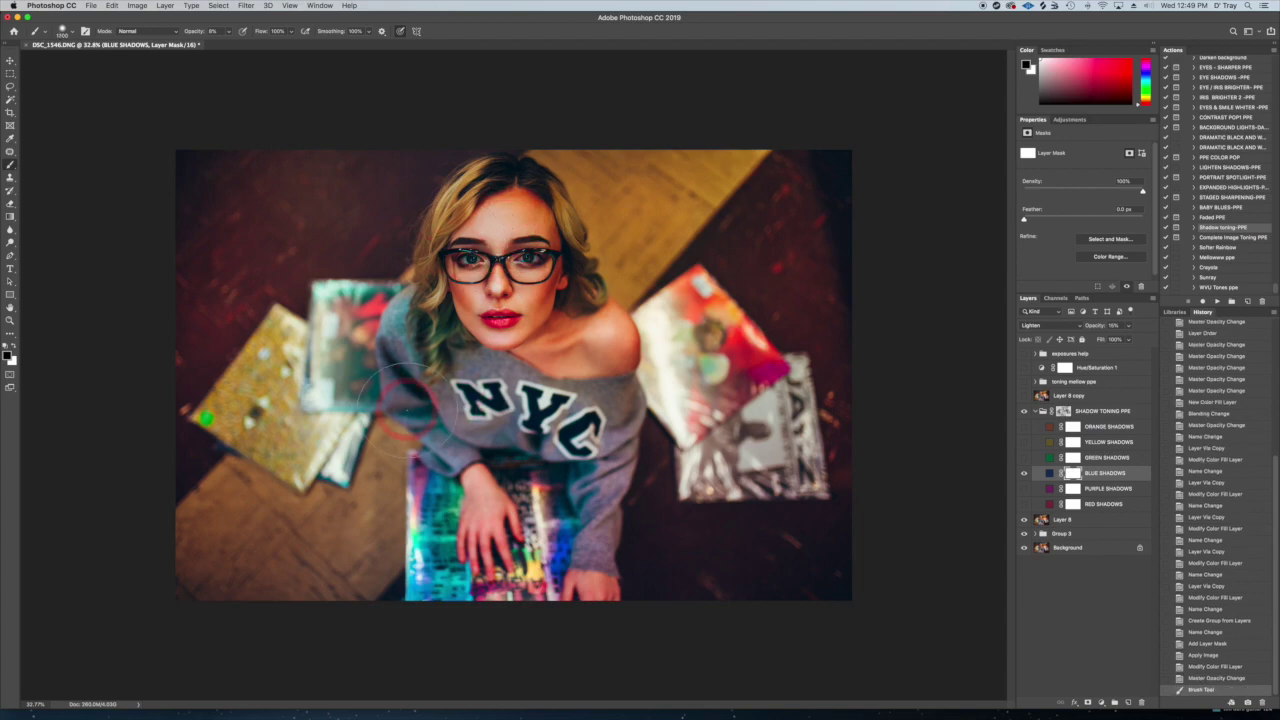
left_click(552, 281)
left_click(577, 422)
left_click(567, 416)
key("bracketright")
key("bracketright")
key("bracketright")
key("bracketright")
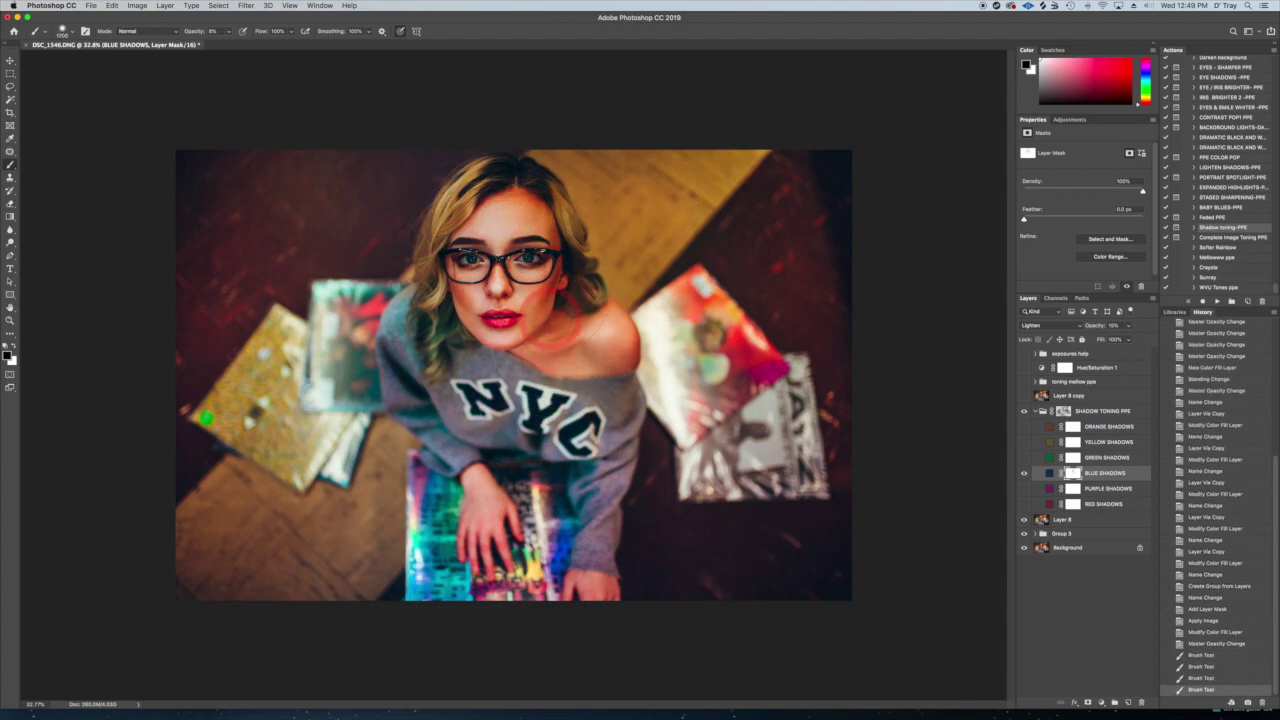
left_click(505, 314)
left_click(568, 398)
left_click(579, 428)
left_click(512, 236)
left_click(487, 262)
left_click(502, 312)
left_click(582, 377)
left_click(582, 377)
left_click(481, 225)
left_click(403, 342)
left_click(485, 480)
left_click(567, 384)
left_click(497, 212)
left_click(489, 384)
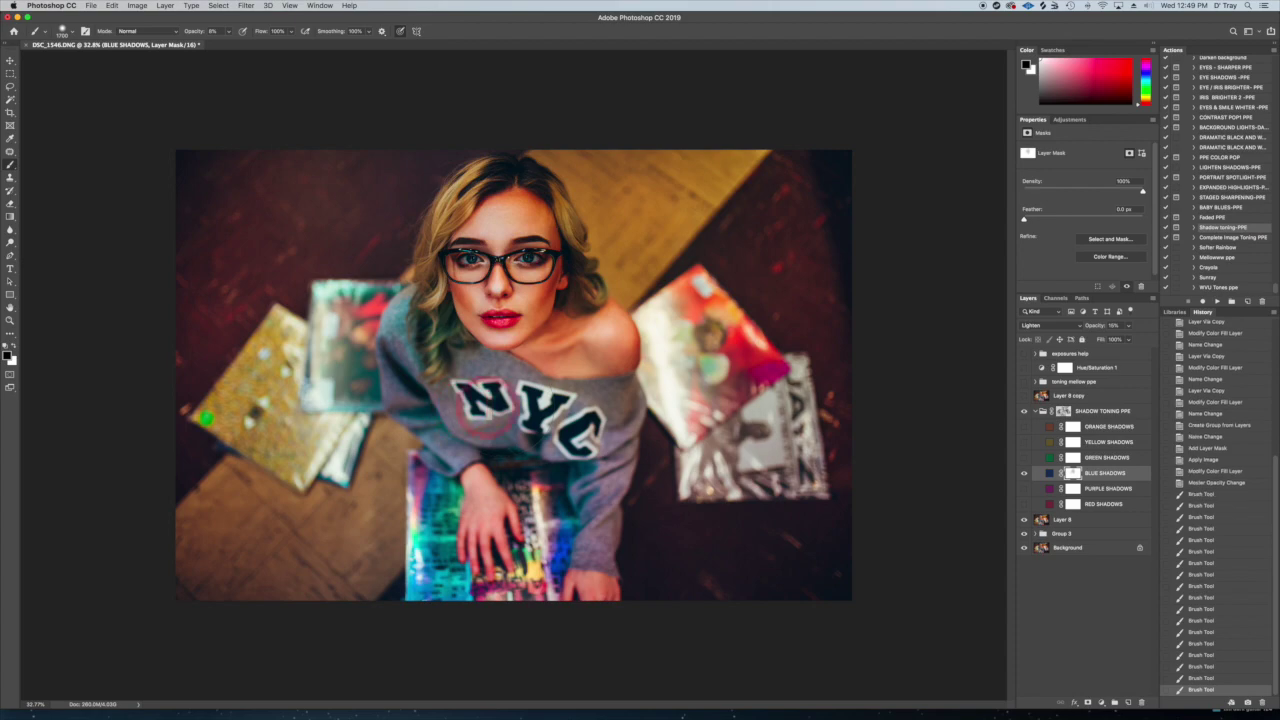
left_click(570, 436)
left_click(550, 424)
Compare the portrait with and without the BLUE SHADOWS layer and set that layer's opacity to 10%
left_click(1025, 476)
left_click(1025, 476)
left_click(1024, 474)
left_click(1024, 474)
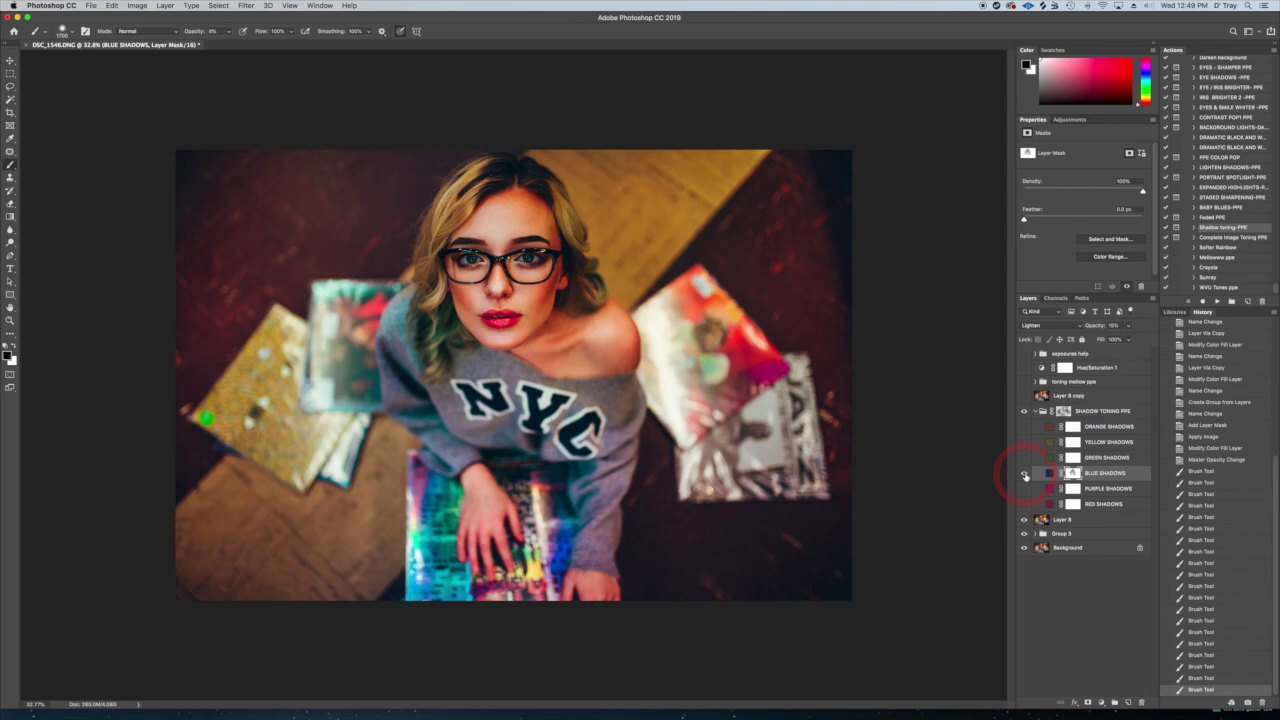
left_click(1117, 326)
type("10")
key("Return")
type("10")
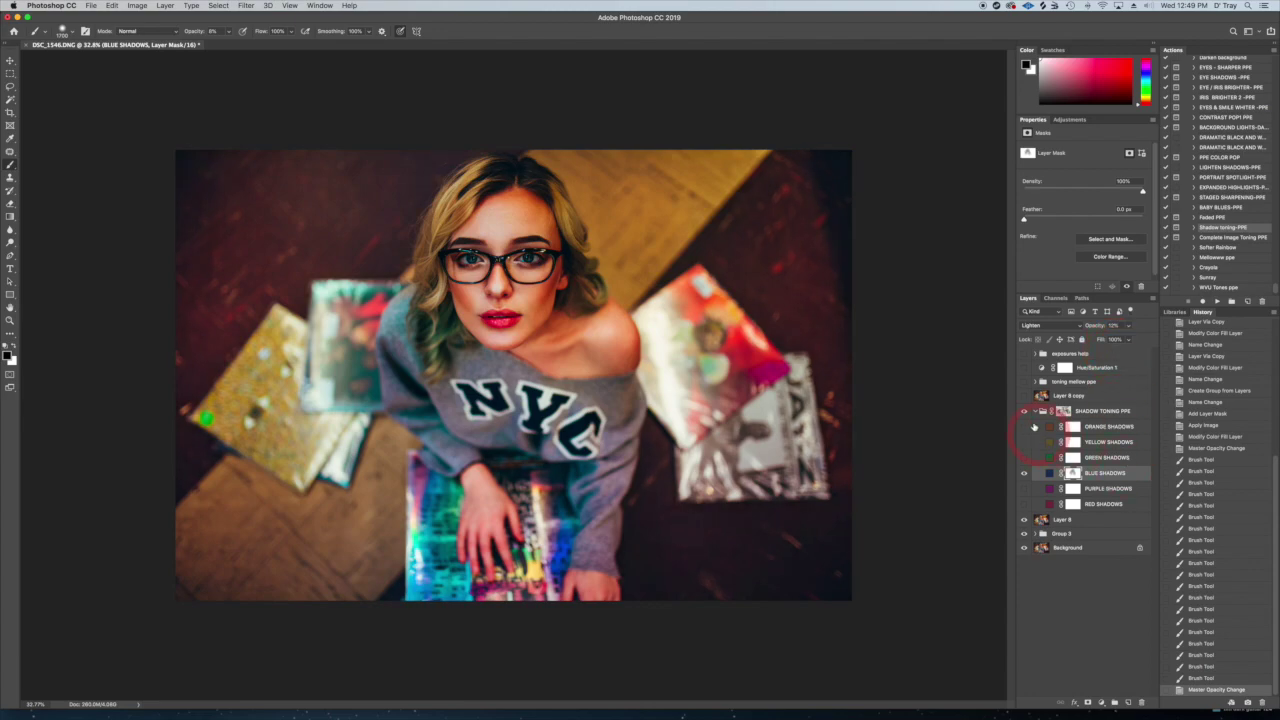
Collapse the SHADOW TONING PPE group and run the Complete Image Toning PPE action above it
left_click(1042, 411)
left_click(1040, 411)
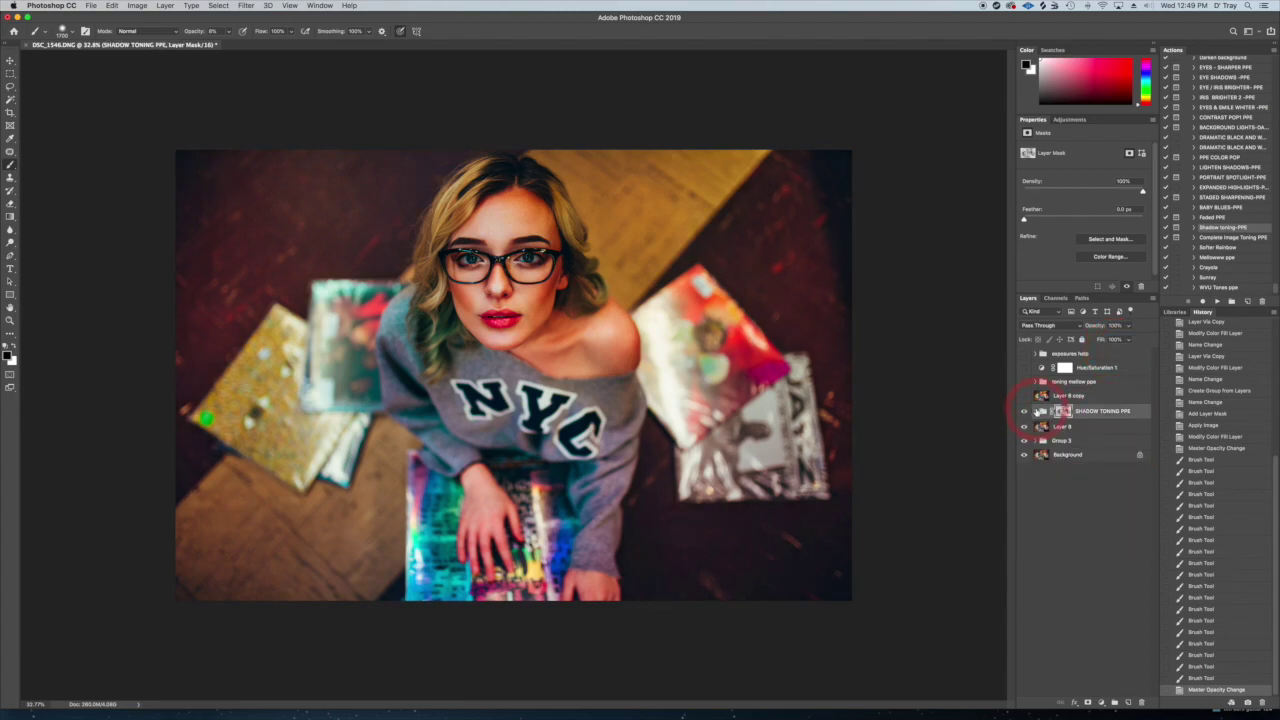
left_click(1210, 238)
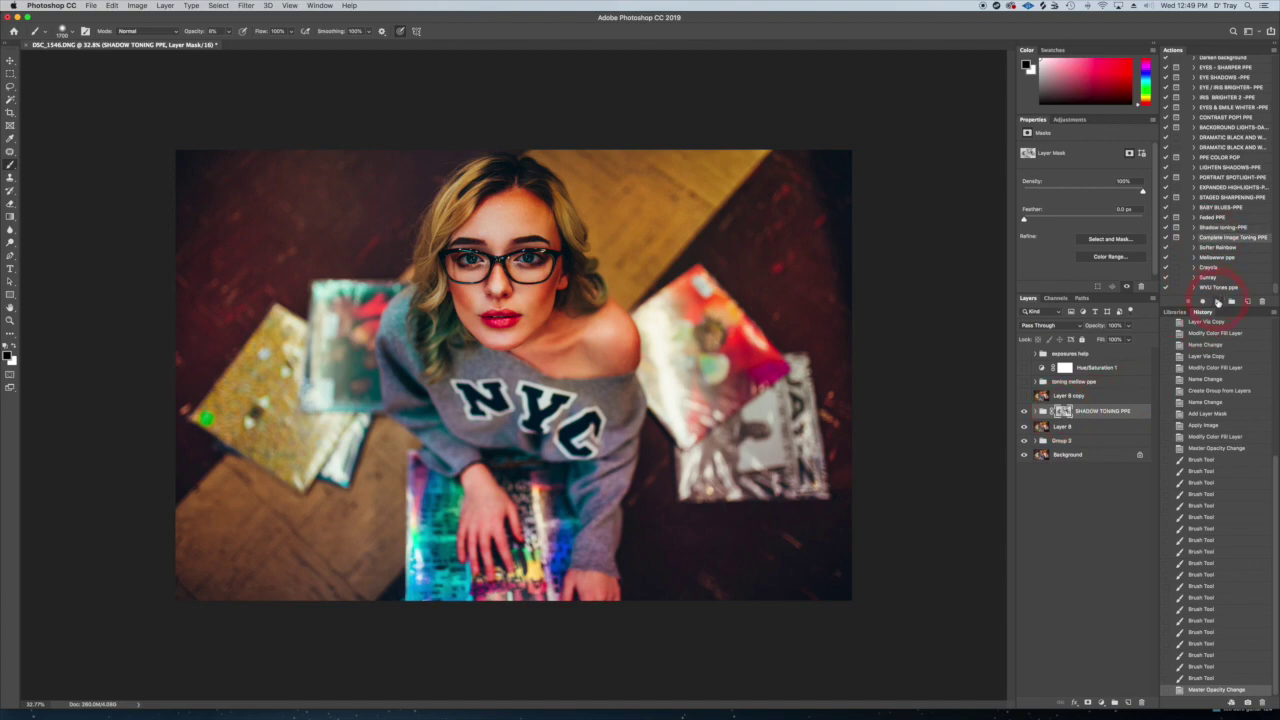
left_click(1218, 300)
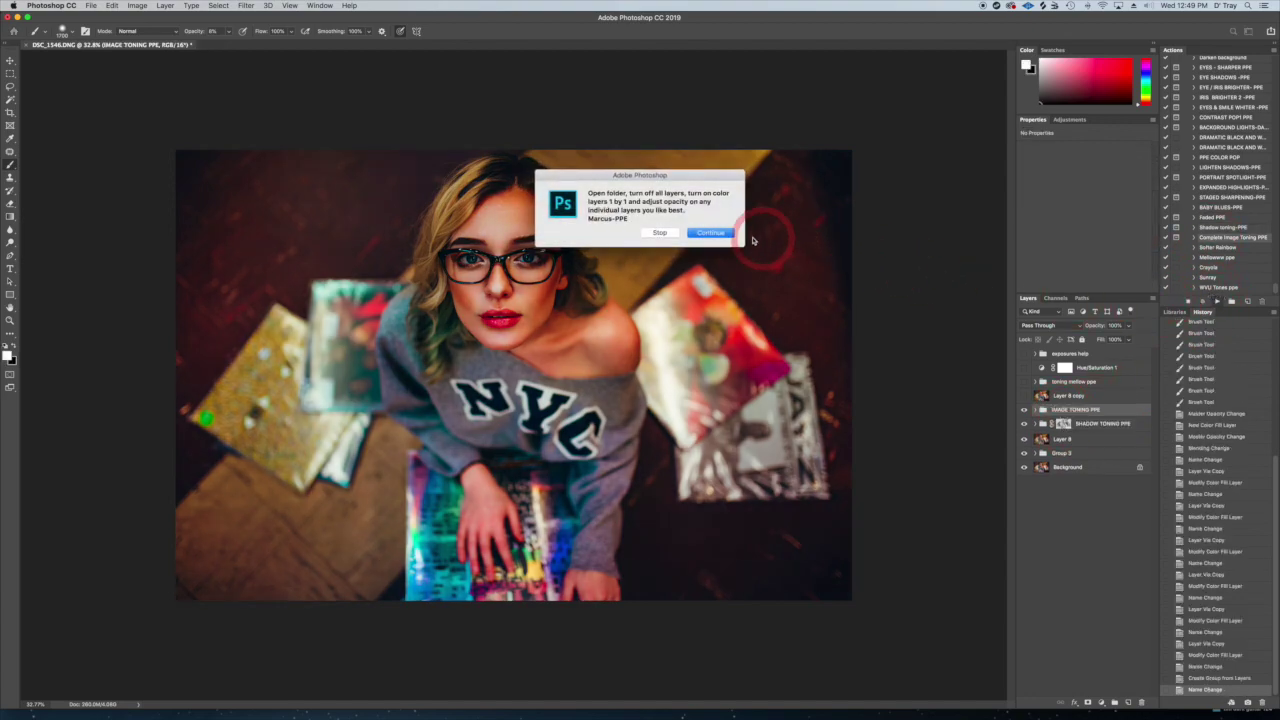
left_click(719, 233)
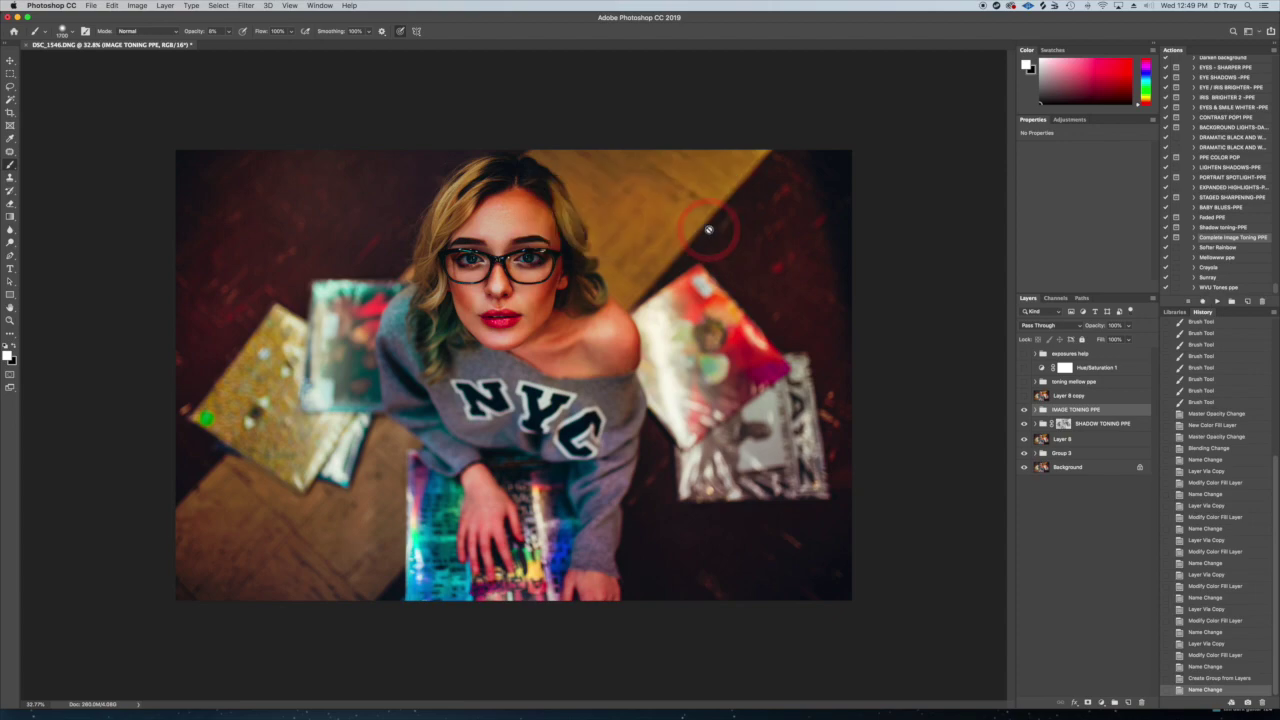
Expand the IMAGE TONING PPE group, preview individual color layers, and leave only LIGHT BLUE TONING visible
left_click(1036, 410)
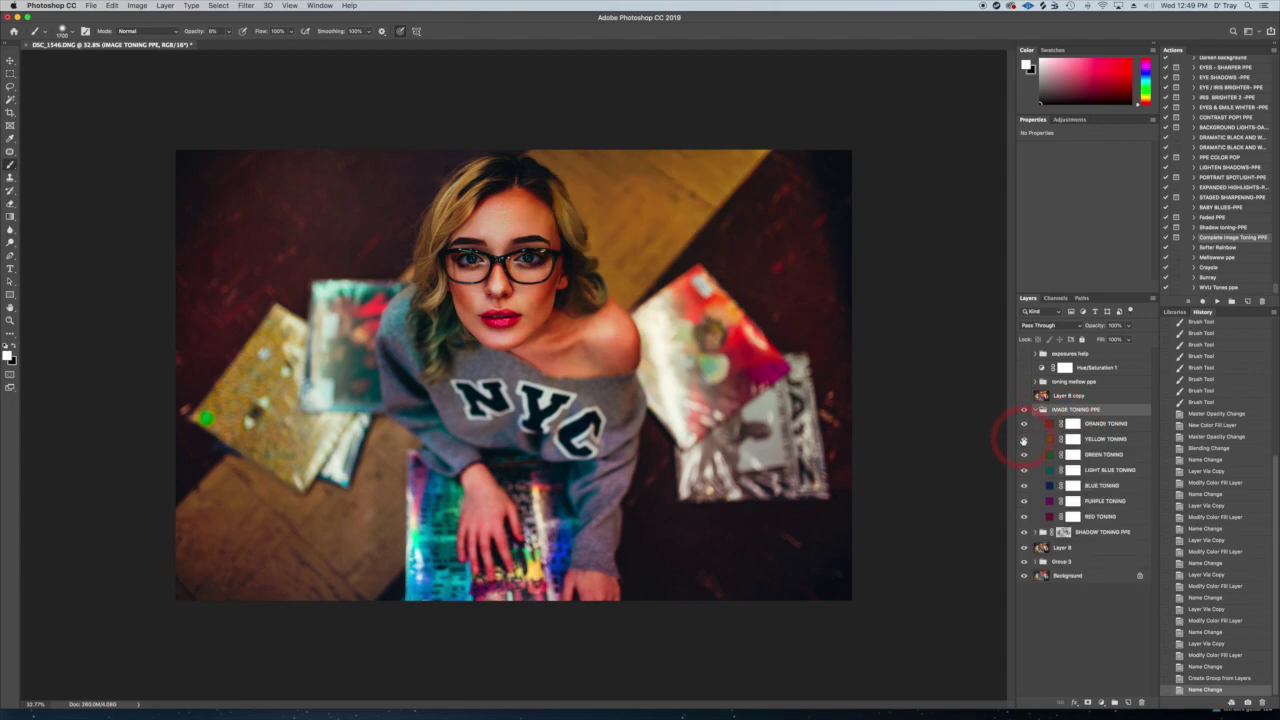
mouse_move(1024, 451)
left_mouse_down()
mouse_move(1024, 521)
mouse_move(1024, 458)
left_mouse_up()
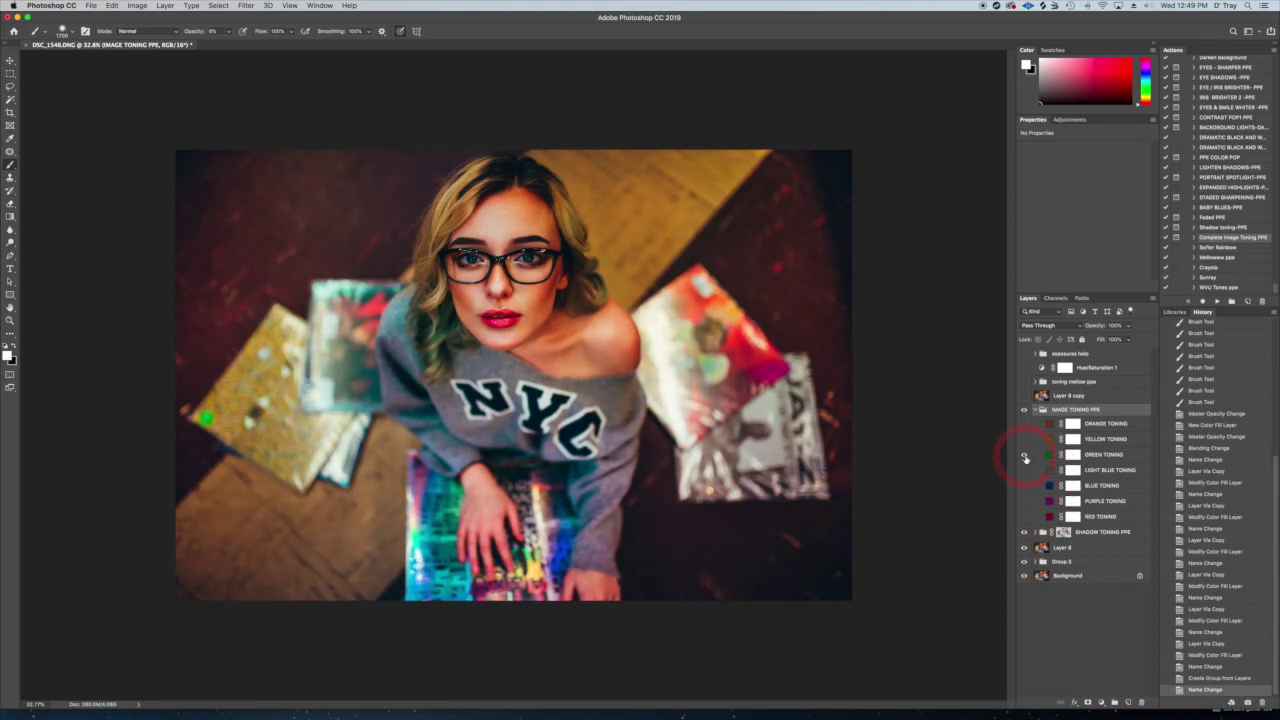
left_click_drag(1025, 458, 1026, 474)
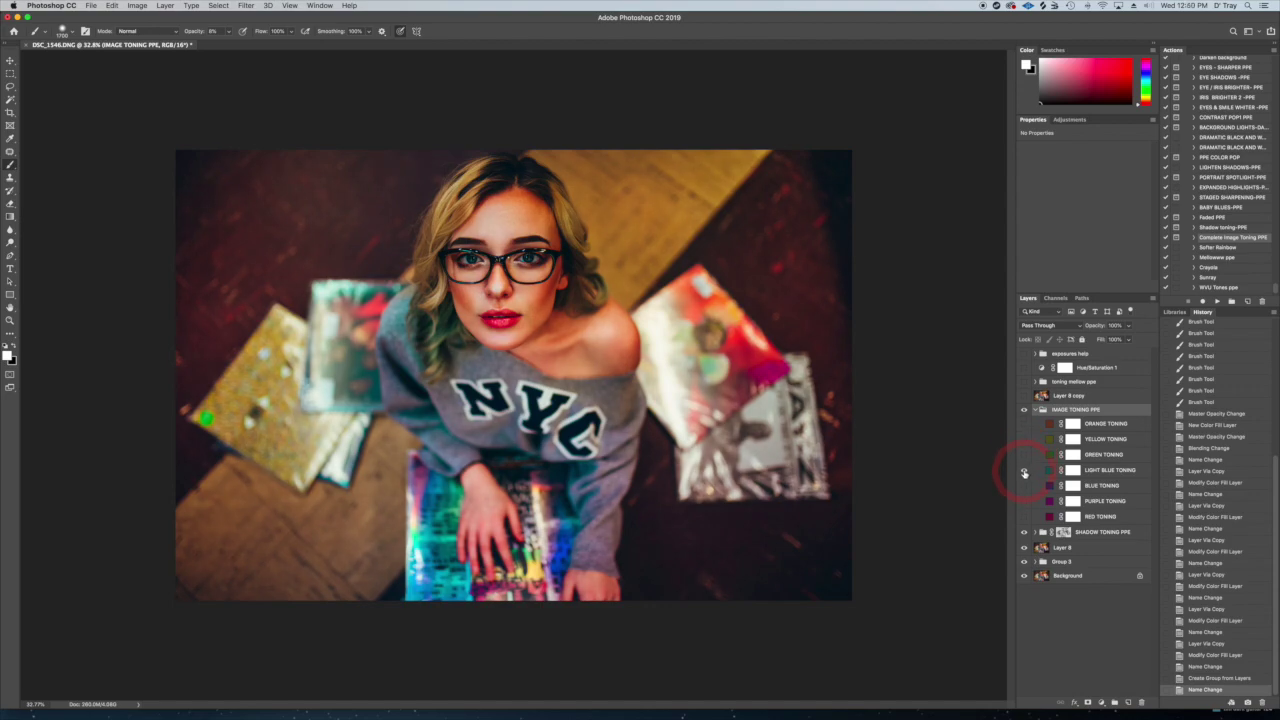
left_click_drag(1024, 474, 1023, 488)
mouse_move(1024, 488)
left_mouse_down()
mouse_move(1023, 503)
mouse_move(1025, 458)
mouse_move(1026, 474)
left_mouse_up()
Change the LIGHT BLUE TONING fill to a slightly brighter teal of the same hue
left_click(1049, 472)
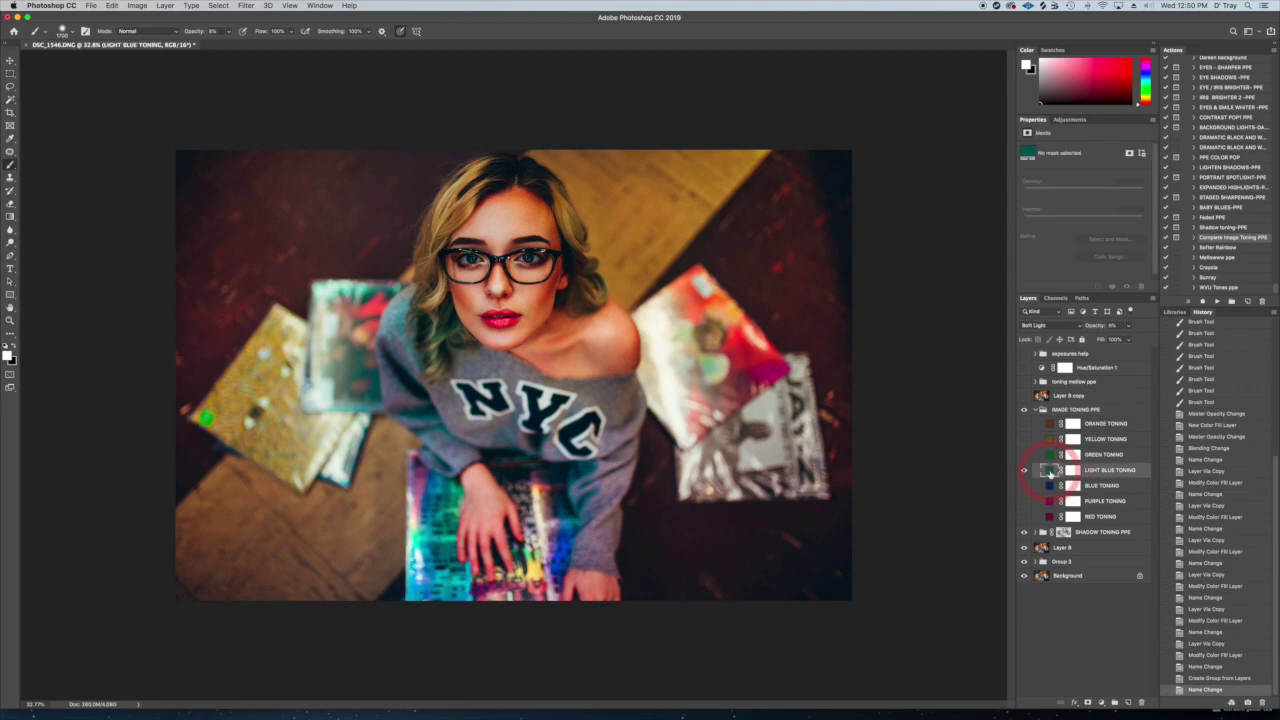
double_click(1049, 472)
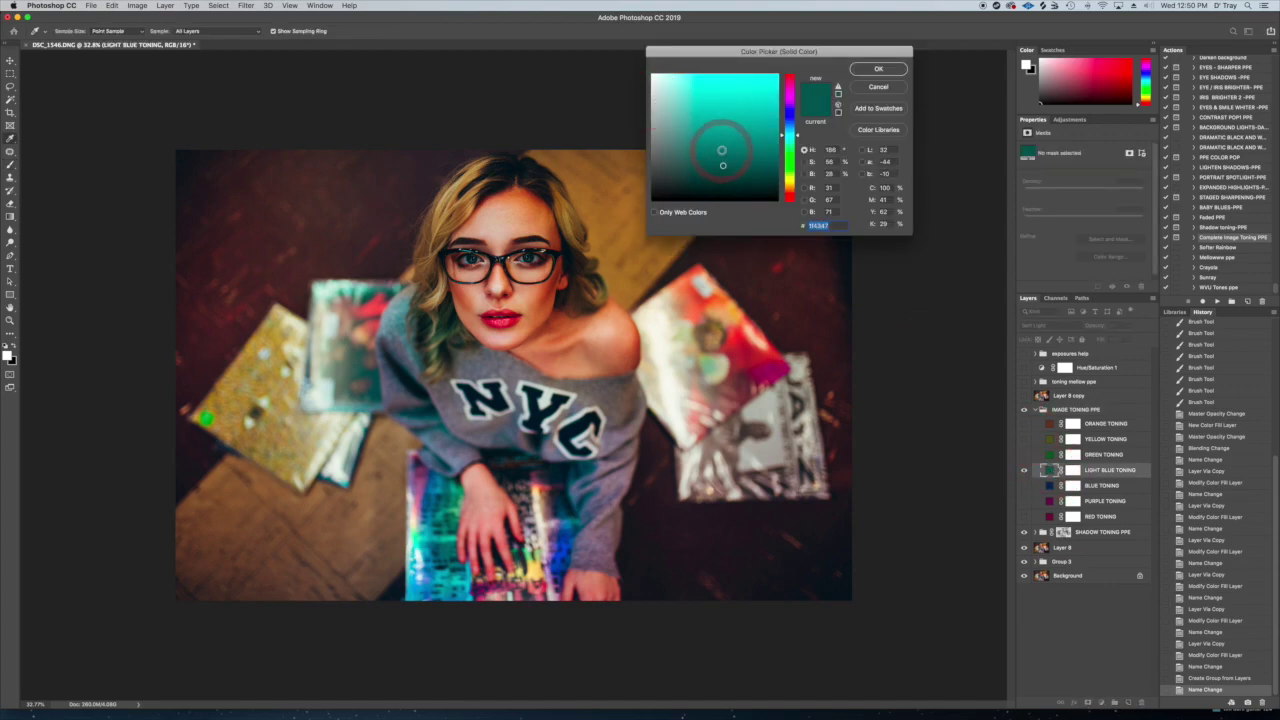
left_click(722, 150)
left_click(725, 173)
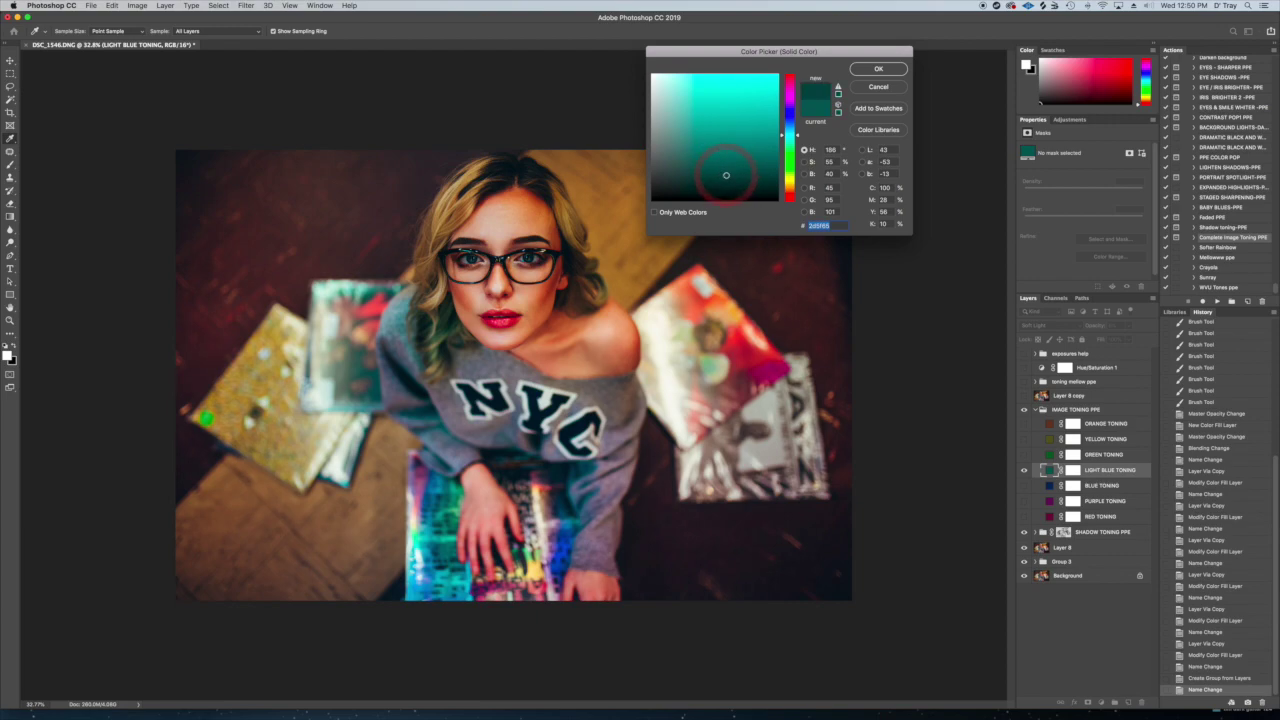
left_click(726, 161)
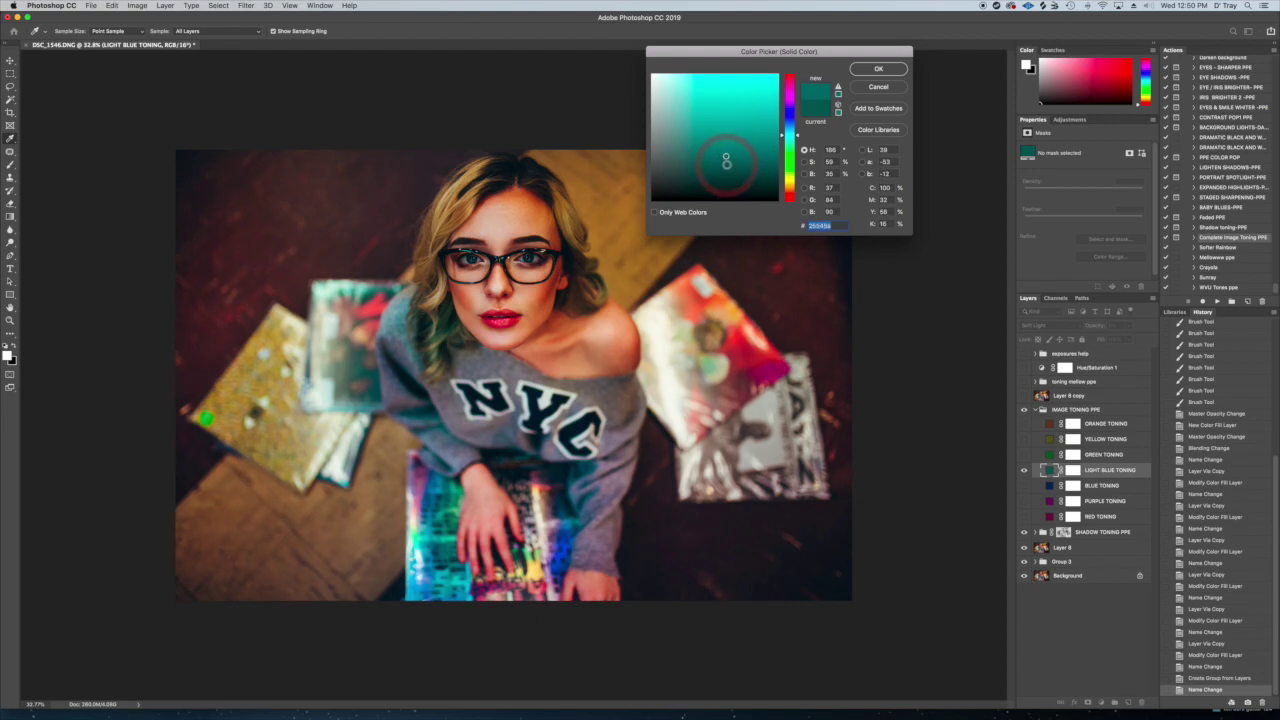
left_click(878, 68)
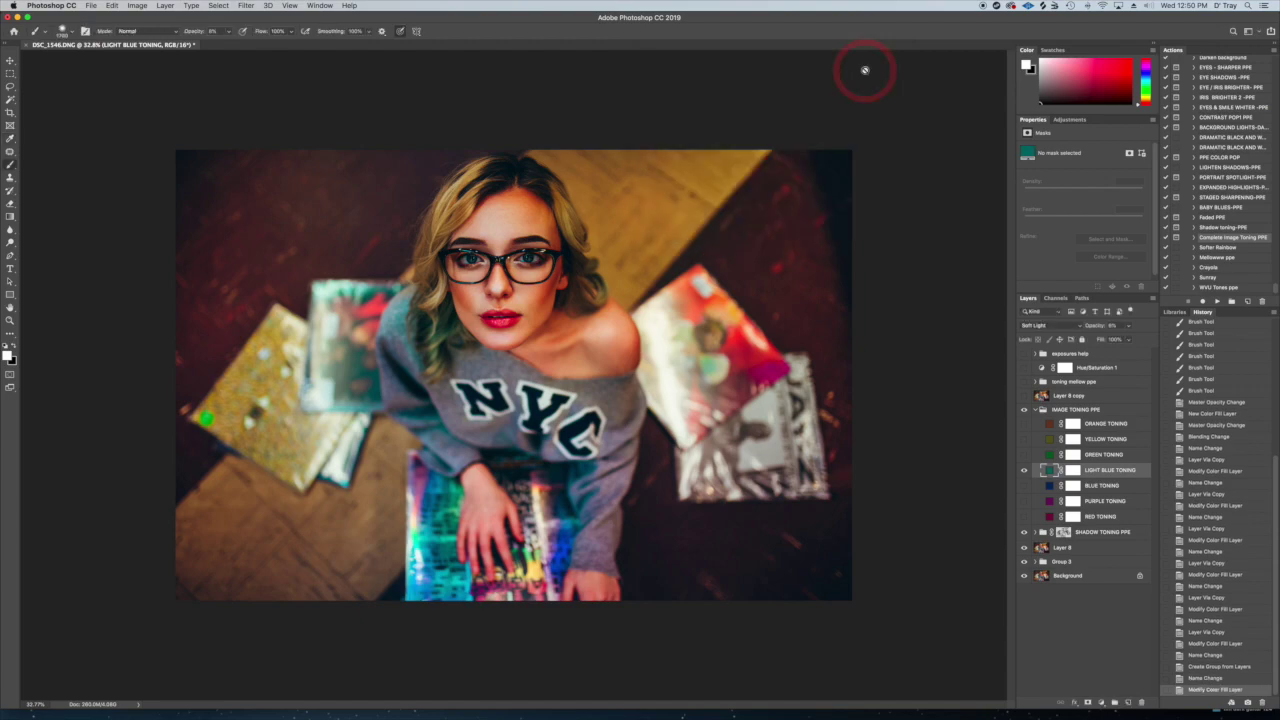
Set the LIGHT BLUE TONING opacity to 3%, compare the image with and without it, and collapse the IMAGE TONING PPE group
left_click(1024, 471)
left_click(1024, 471)
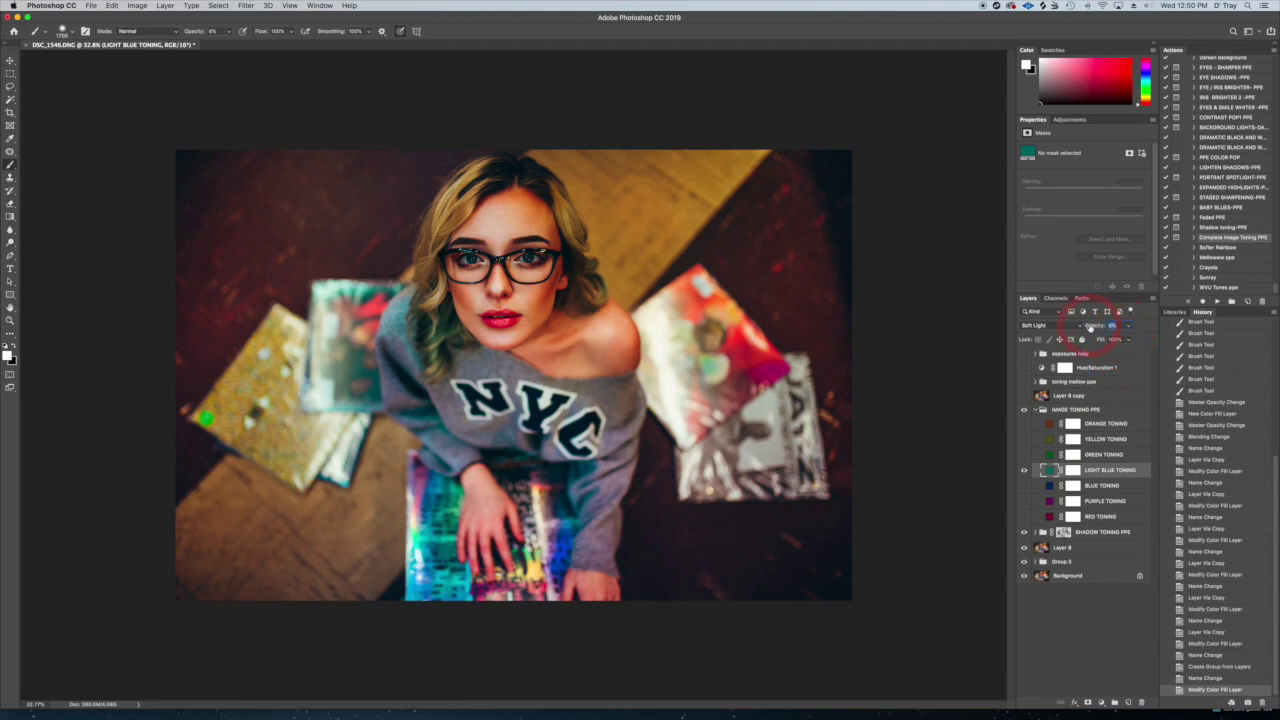
left_click_drag(1090, 328, 1088, 328)
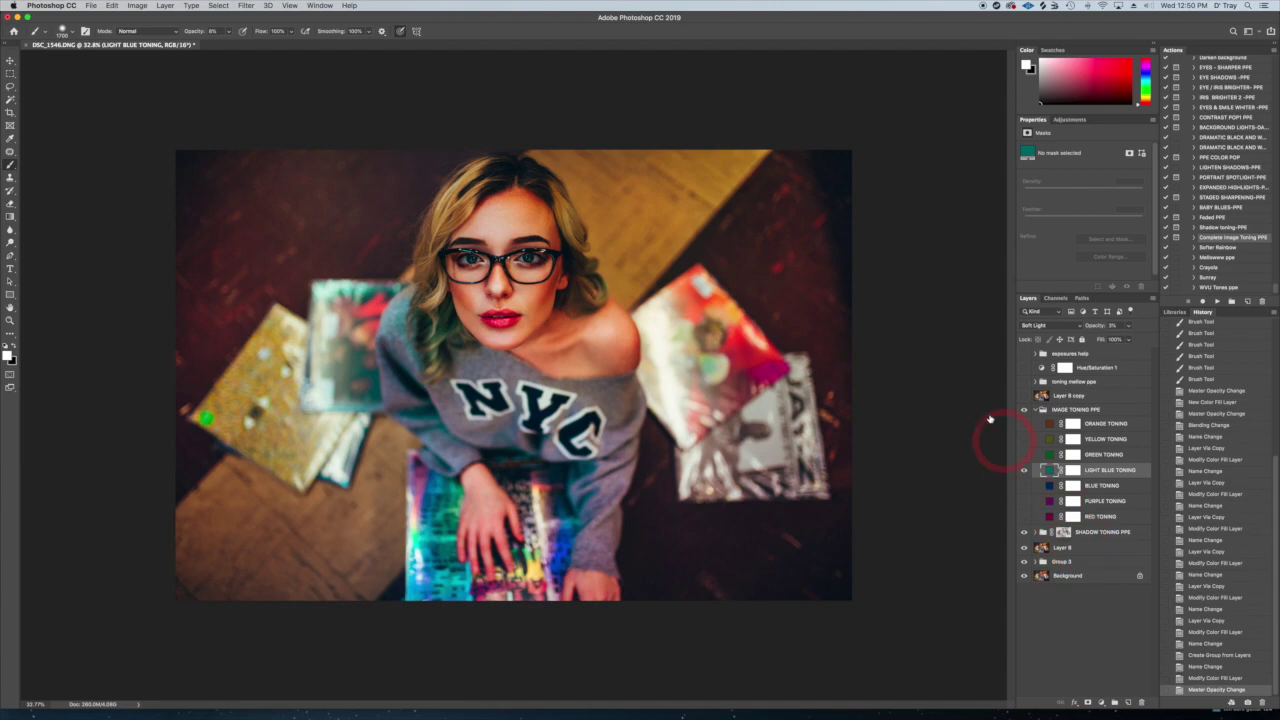
left_click(1024, 470)
left_click(1024, 470)
left_click(1036, 410)
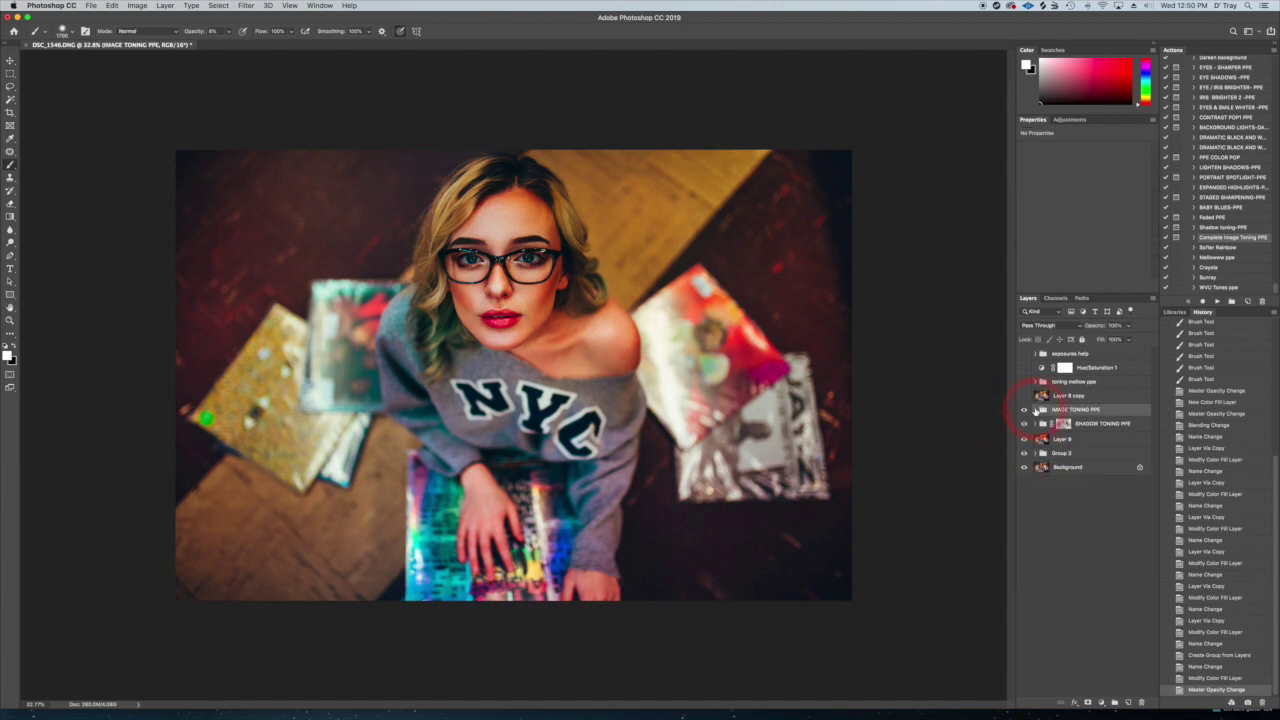
Add a Color Balance adjustment layer directly above the IMAGE TONING PPE group
left_click(1057, 421)
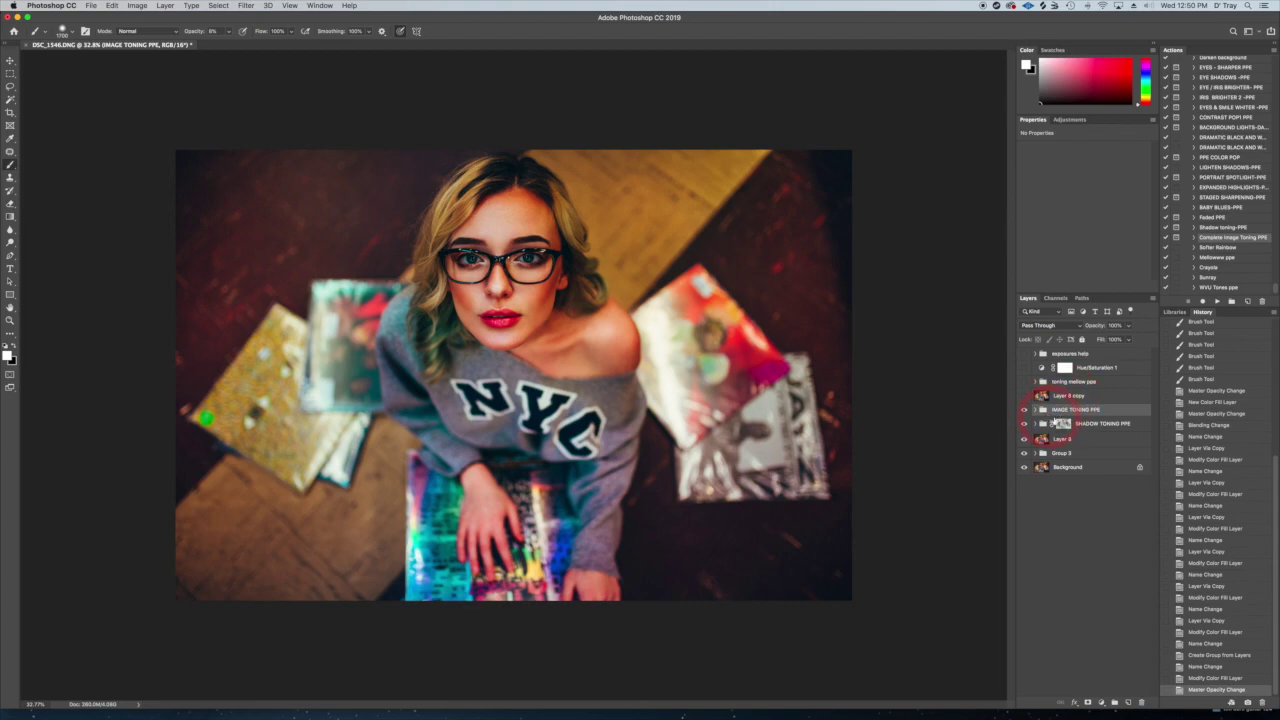
left_click(1073, 121)
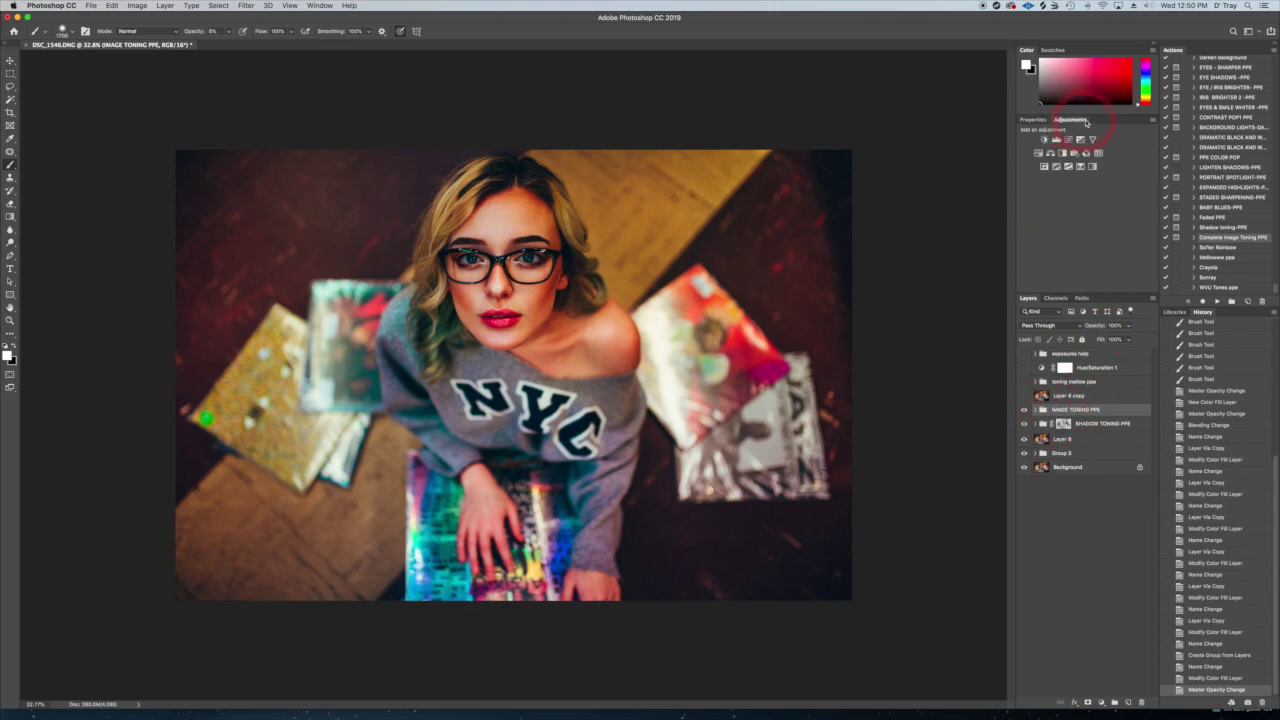
left_click(1050, 153)
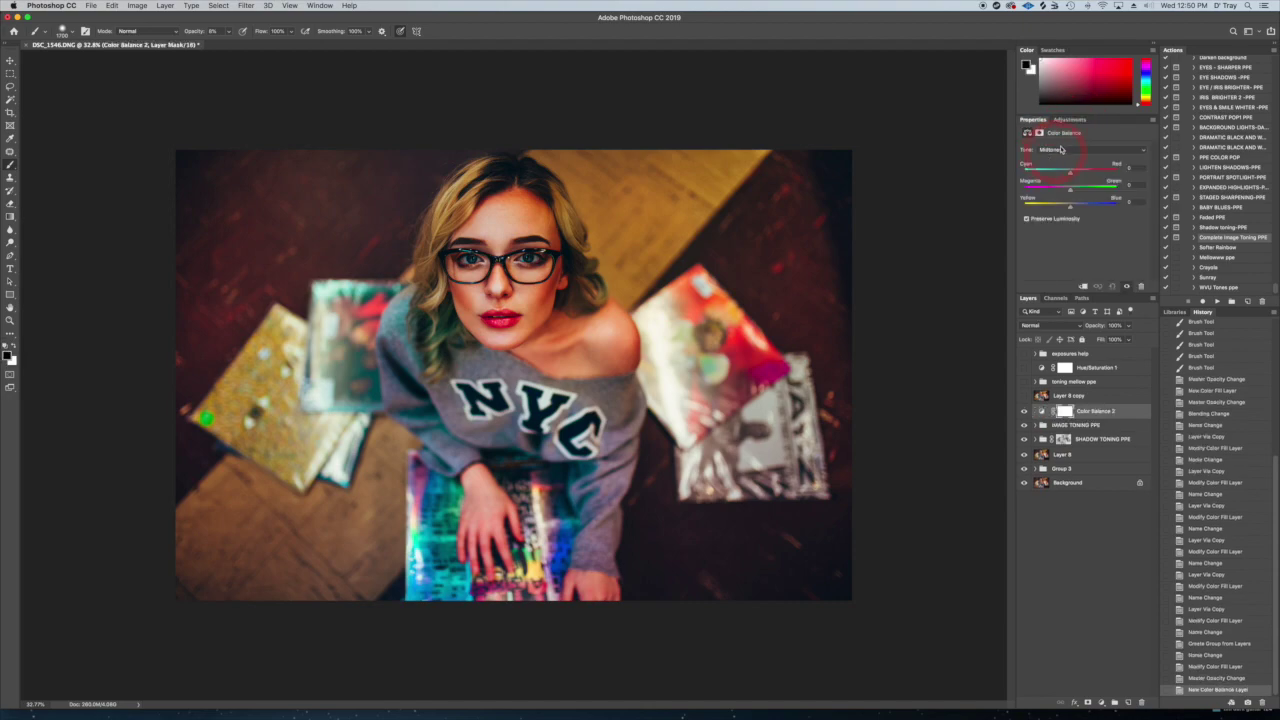
Try small Color Balance shifts in the midtones, leaving Yellow-Blue at +2 and the other two sliders at 0
left_click(1070, 175)
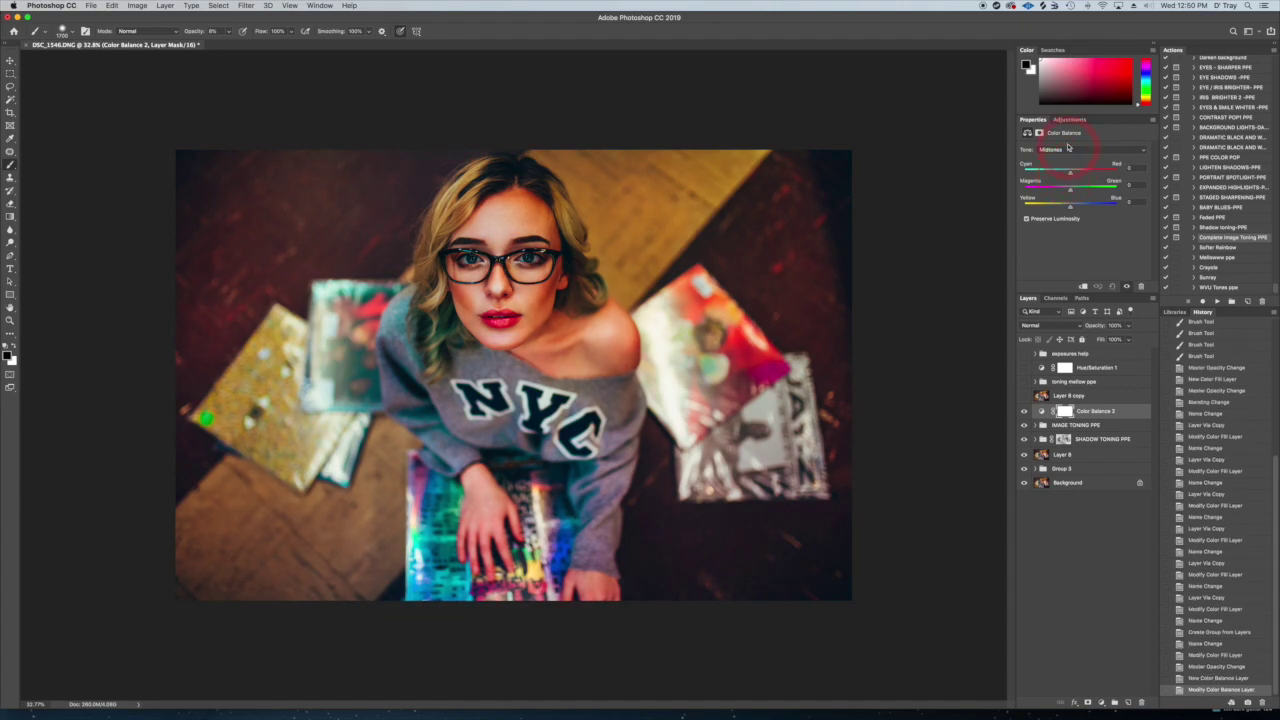
left_click(1070, 206)
left_click_drag(1070, 208, 1072, 208)
left_click(1070, 190)
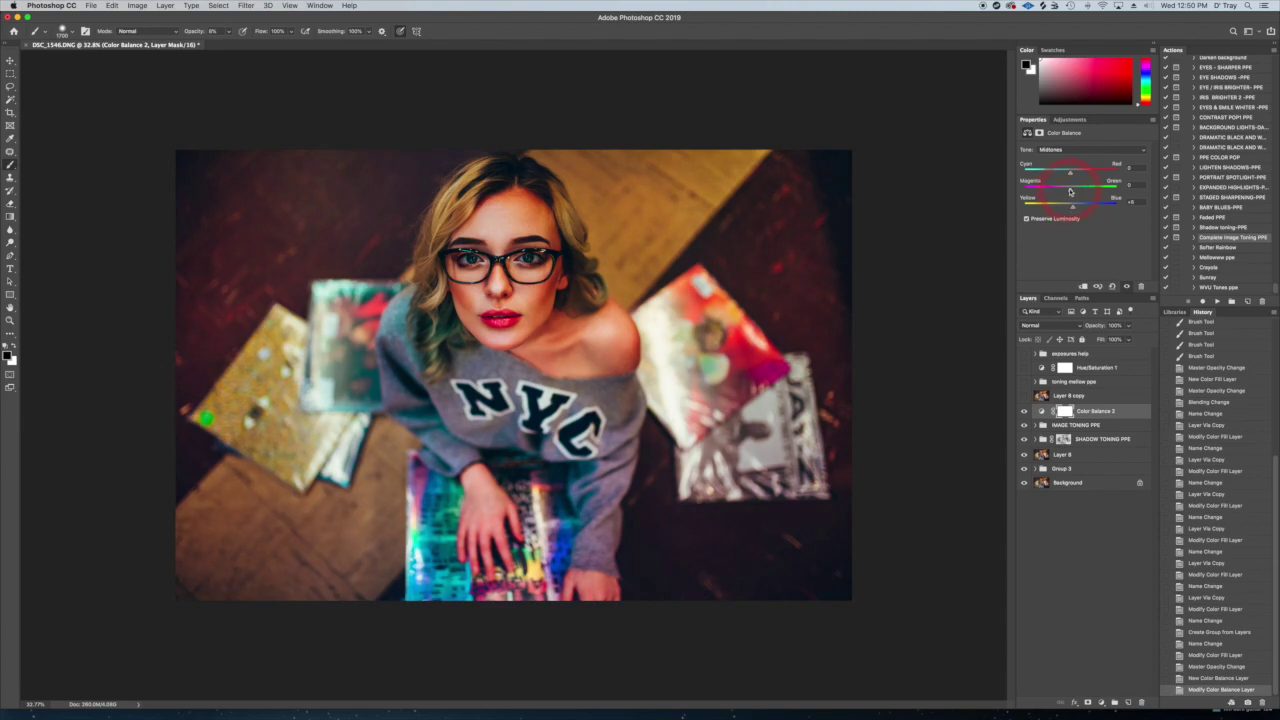
left_click_drag(1068, 192, 1074, 190)
left_click(1074, 208)
left_click_drag(1072, 208, 1075, 208)
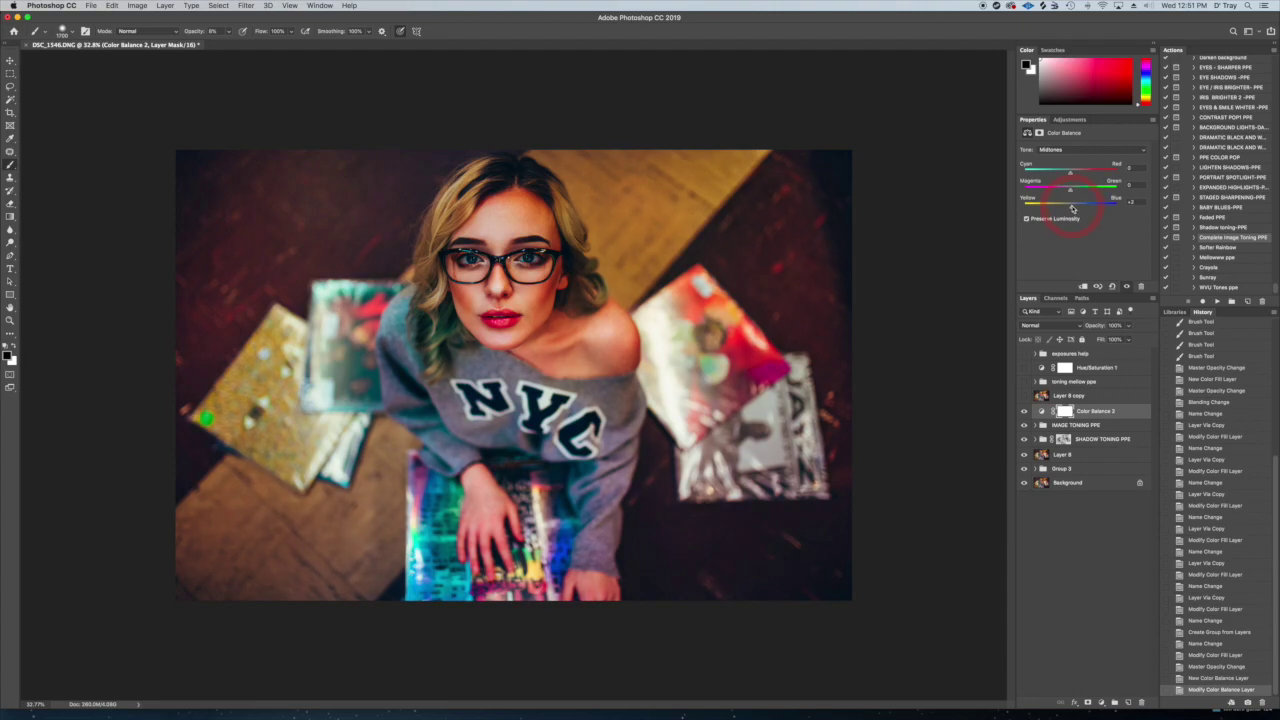
left_click(1071, 174)
left_click_drag(1071, 174, 1072, 175)
Set the Color Balance highlights to -2 on Cyan-Red and +1 on Yellow-Blue, leaving the shadows neutral
left_click(1070, 149)
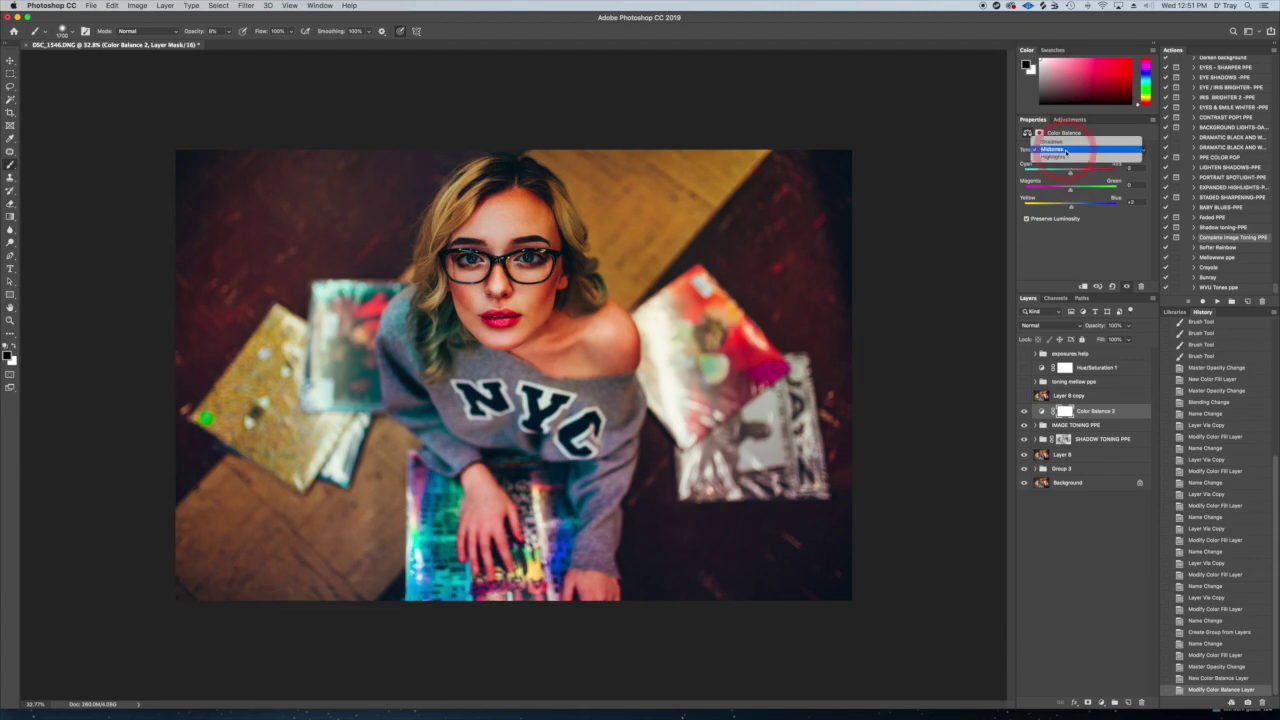
left_click(1060, 137)
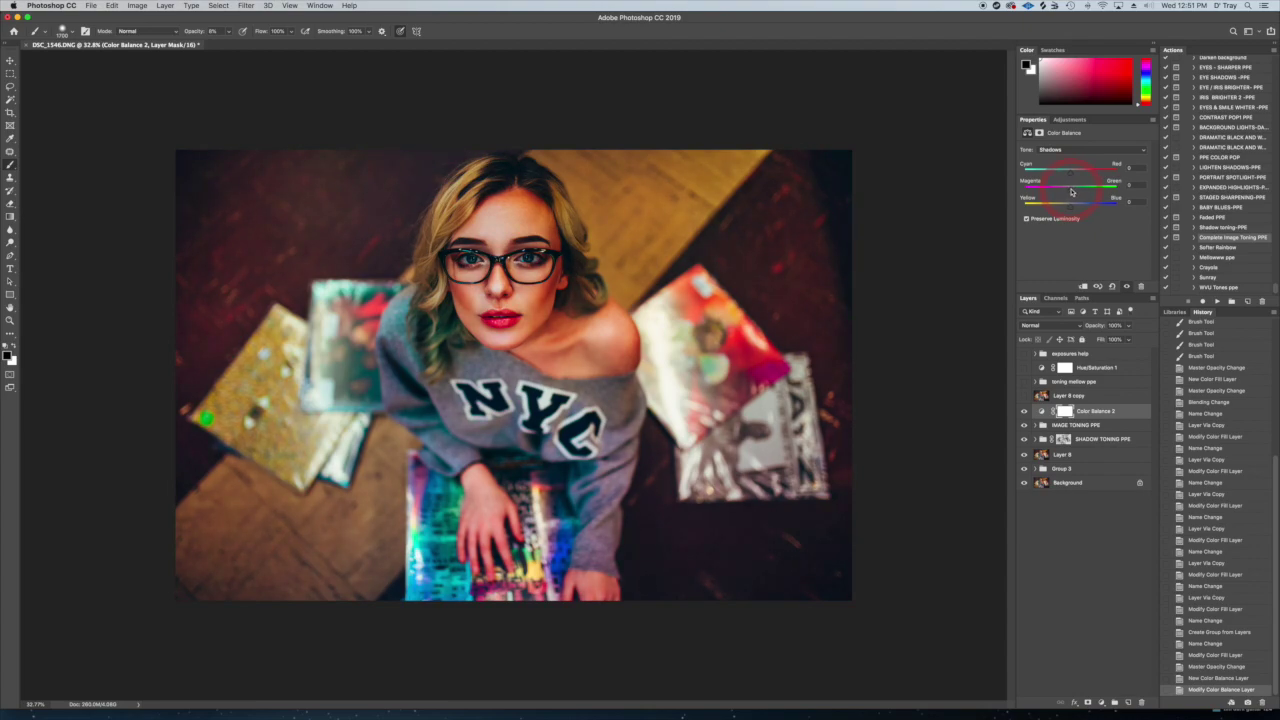
left_click(1058, 150)
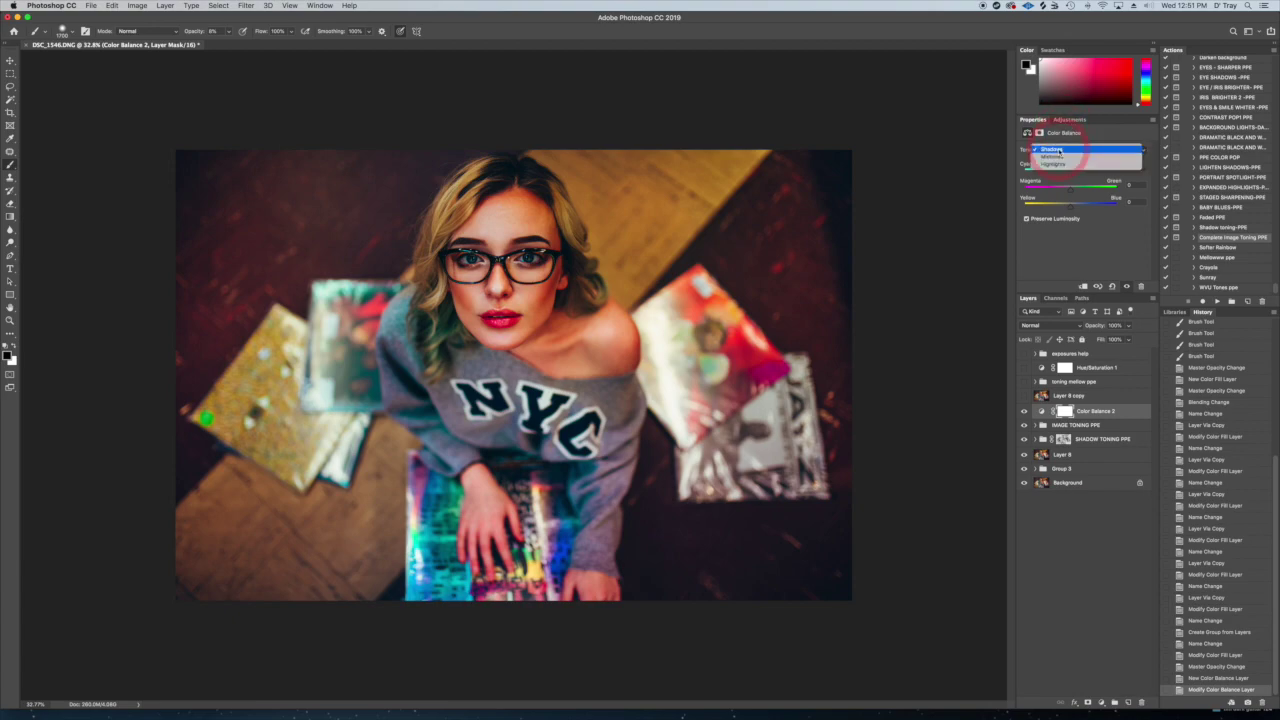
left_click(1088, 163)
left_click_drag(1071, 213, 1070, 174)
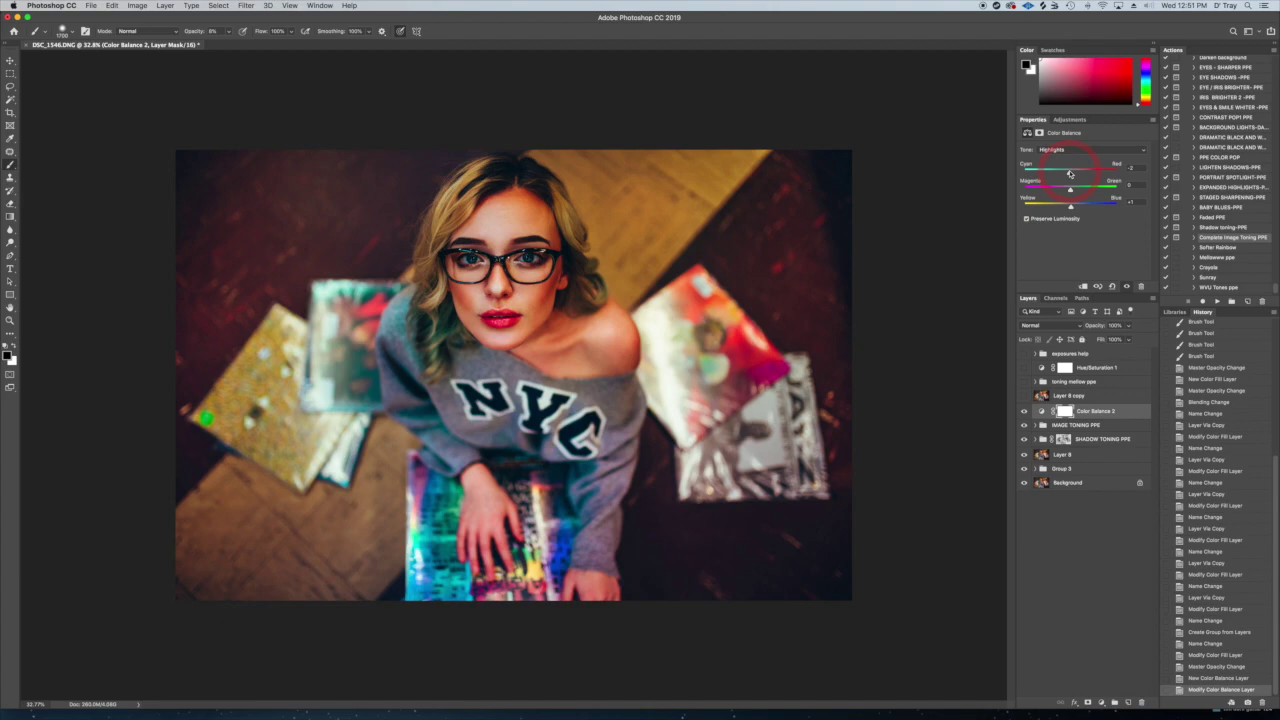
left_click_drag(1071, 190, 1071, 191)
Compare the portrait repeatedly with and without the Color Balance 2 layer
left_click(1024, 411)
left_click(1025, 412)
left_click(1026, 412)
left_click(1027, 413)
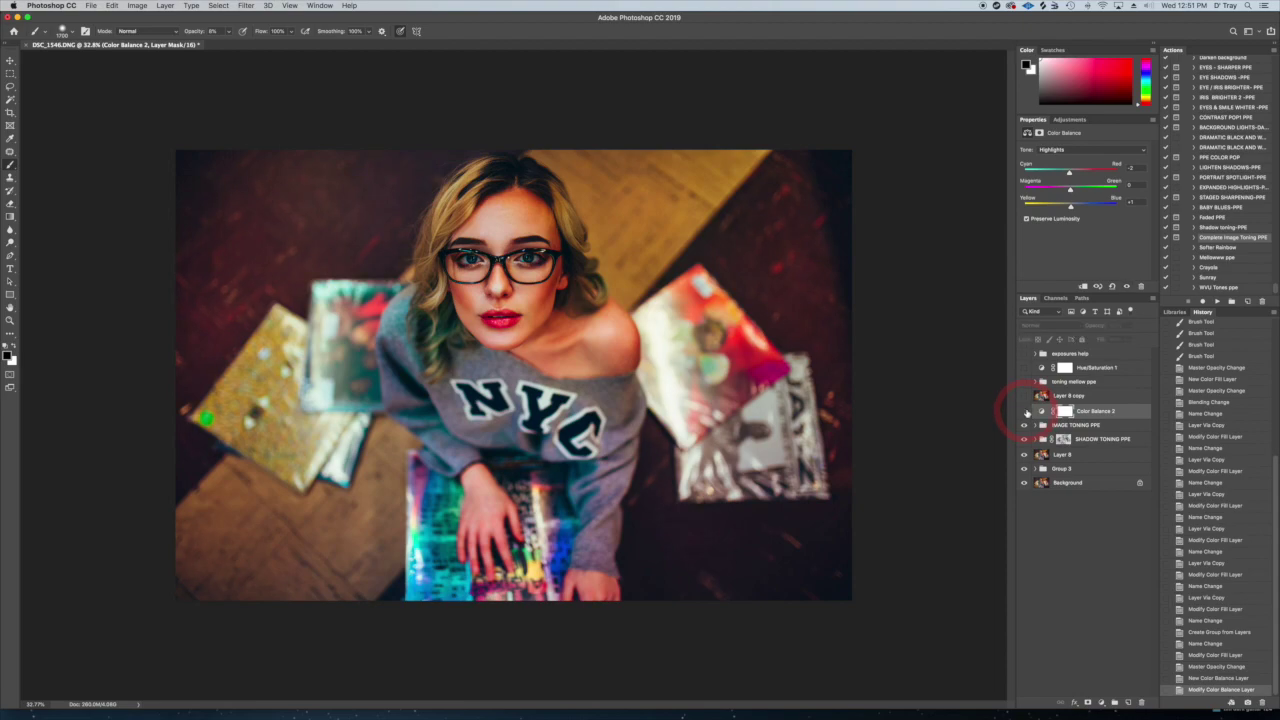
left_click(1025, 411)
left_click(1026, 412)
left_click(1027, 413)
left_click(1026, 412)
left_click(1027, 413)
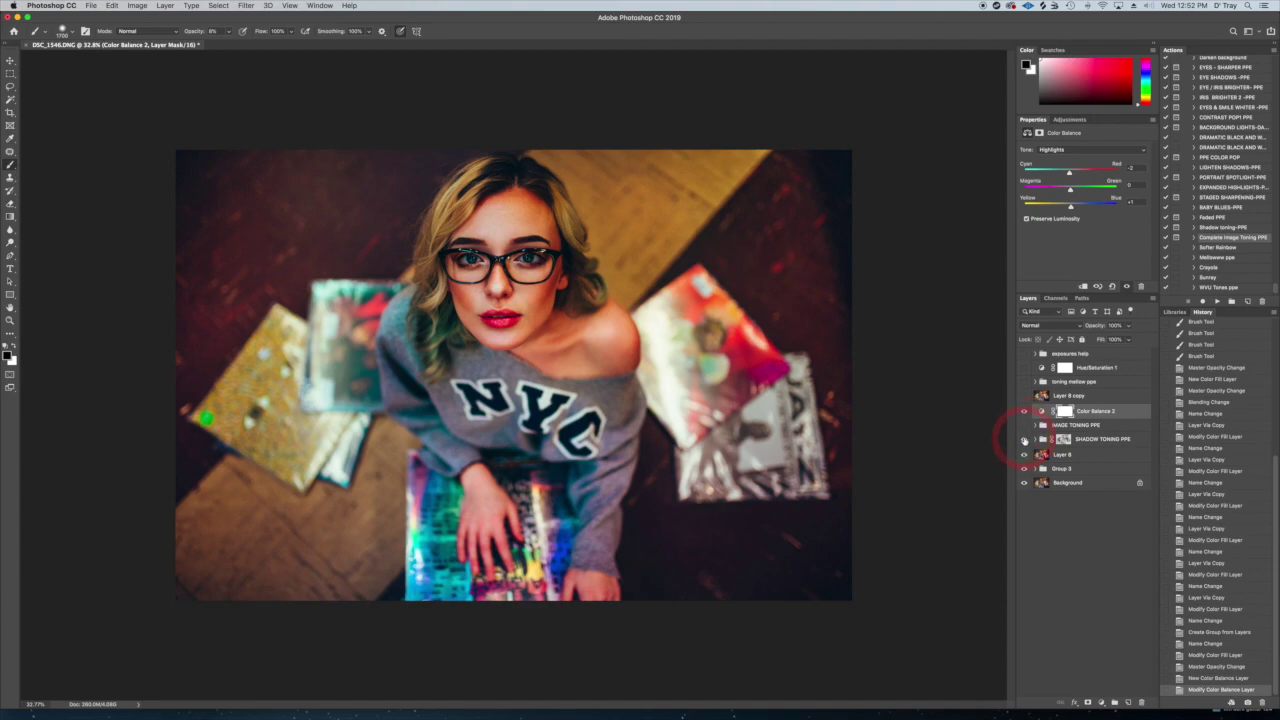
Group IMAGE TONING PPE and SHADOW TONING PPE together beneath the Color Balance layer and make their contents visible
left_click(1072, 426)
left_click(1082, 442, "shift")
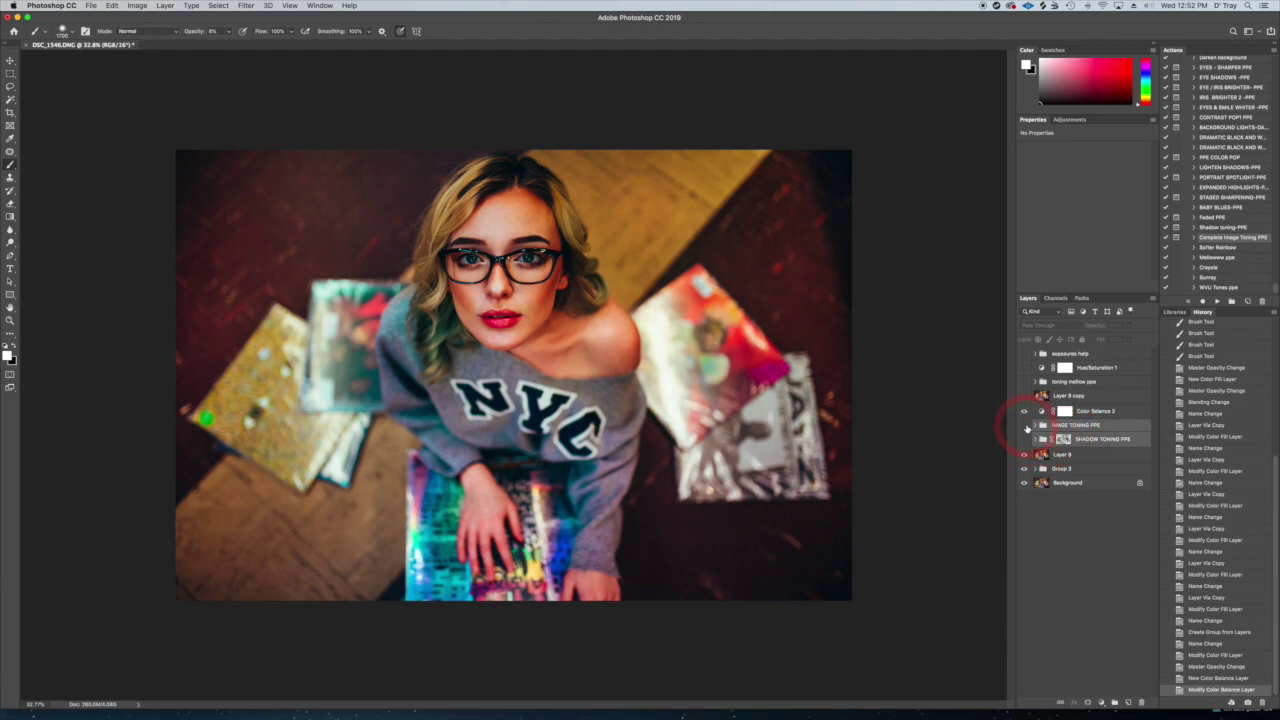
key("super+g")
left_click(1024, 426)
left_click(1035, 425)
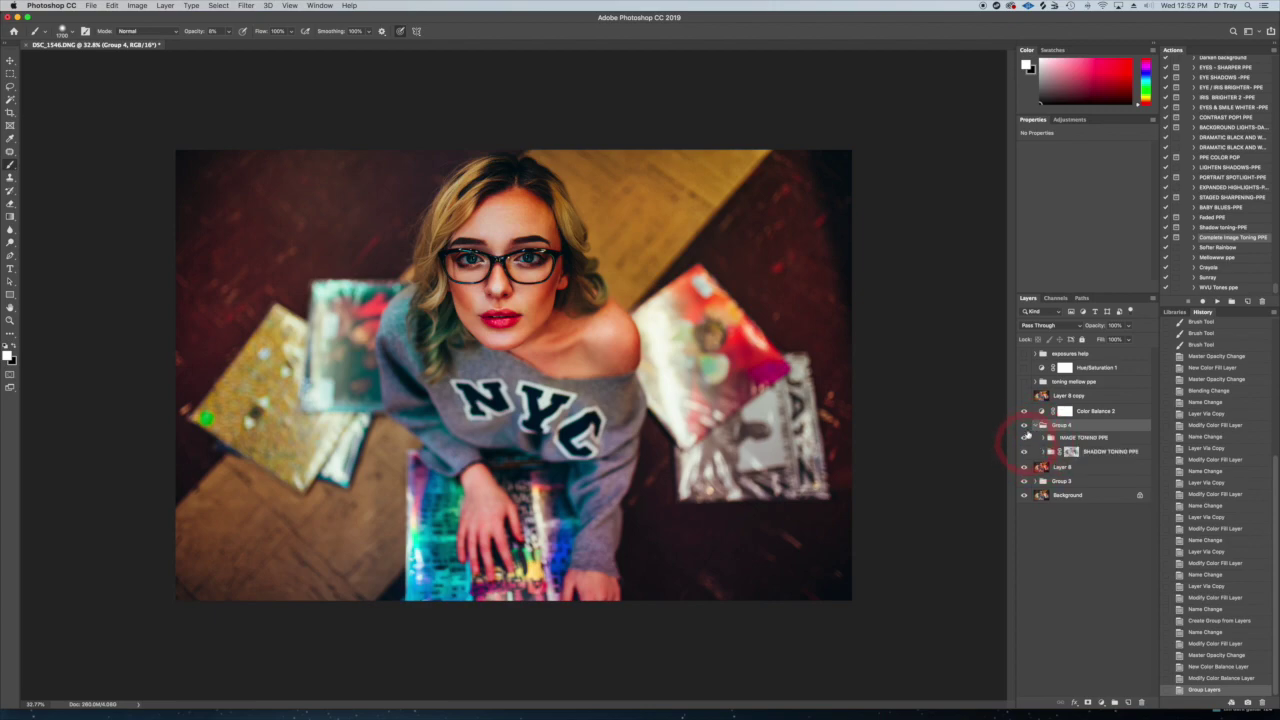
Compare the portrait with and without the combined toning in Group 4, and leave that group hidden
left_click(1024, 426)
left_click(1024, 426)
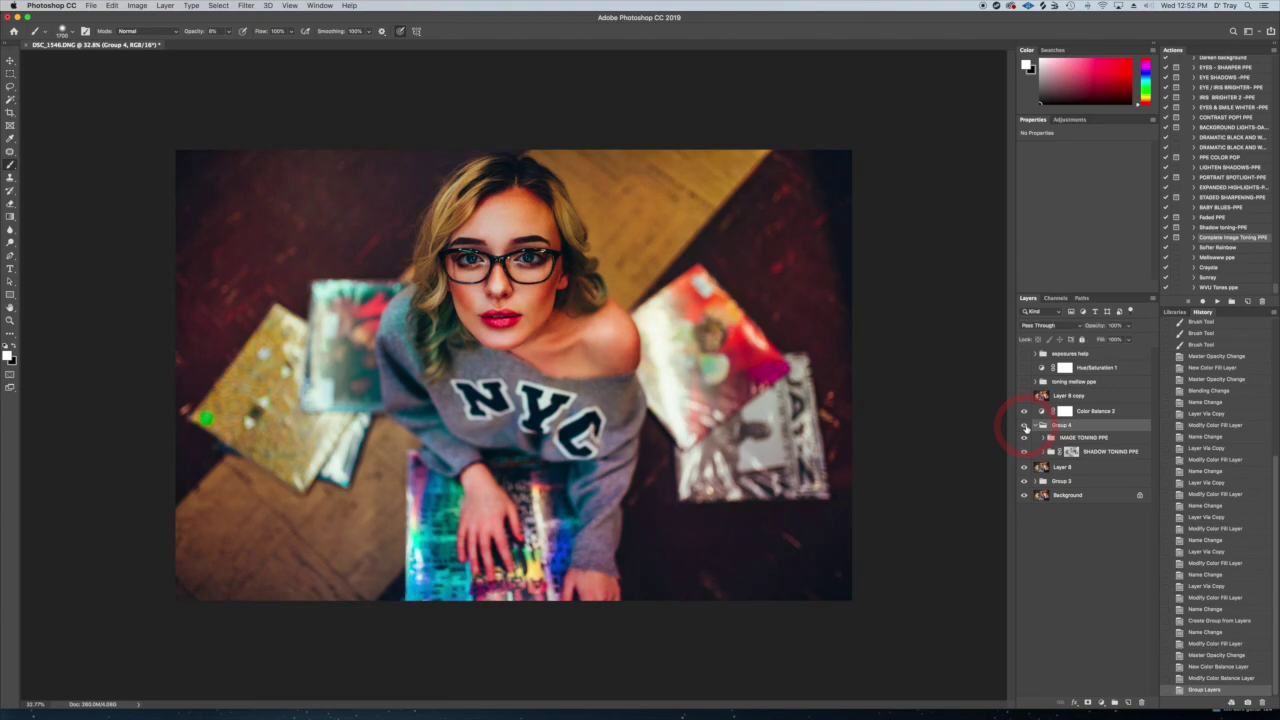
left_click(1024, 426)
left_click(1024, 426)
left_click(1024, 426)
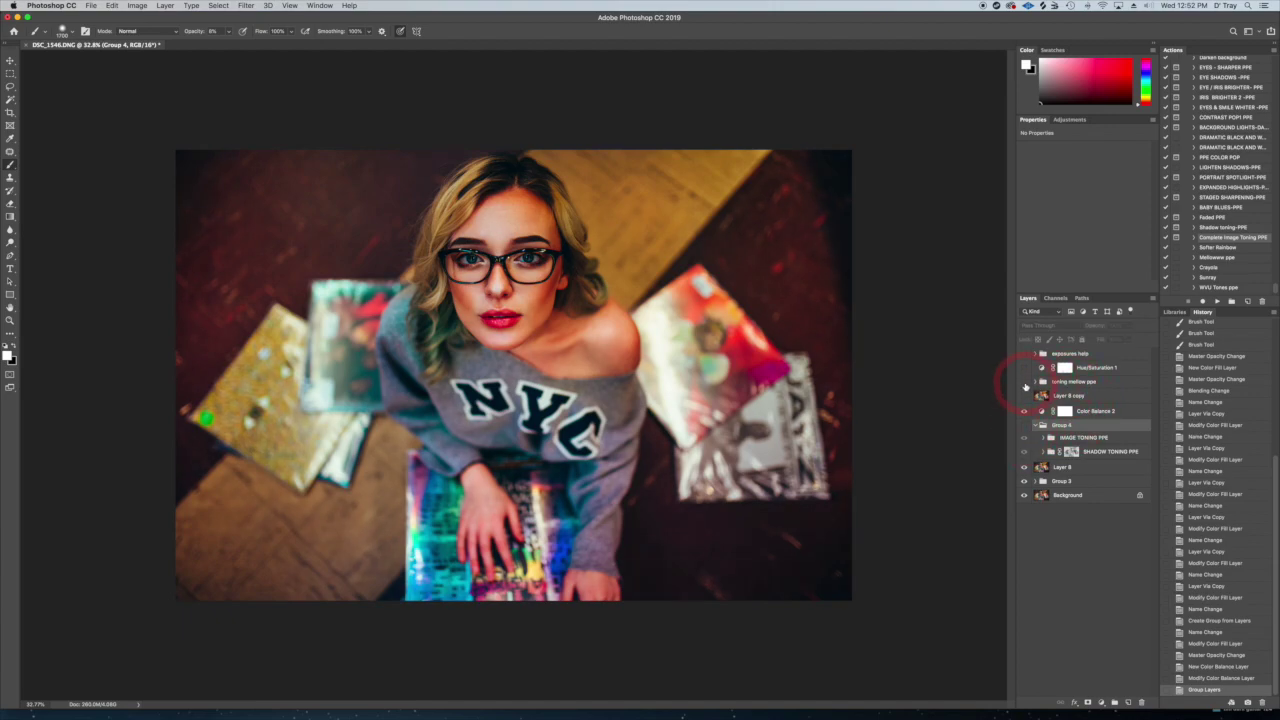
Show the toning mellow ppe group and reduce its opacity to 49%
left_click(1024, 383)
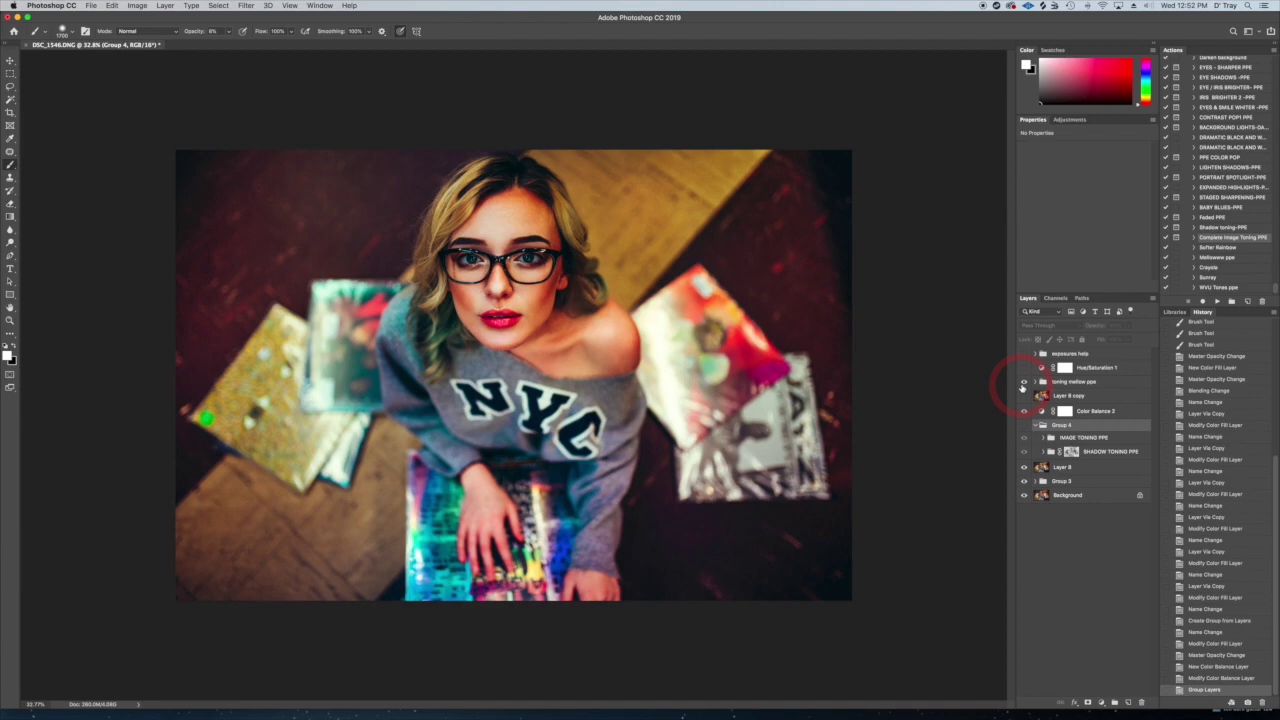
left_click(1068, 382)
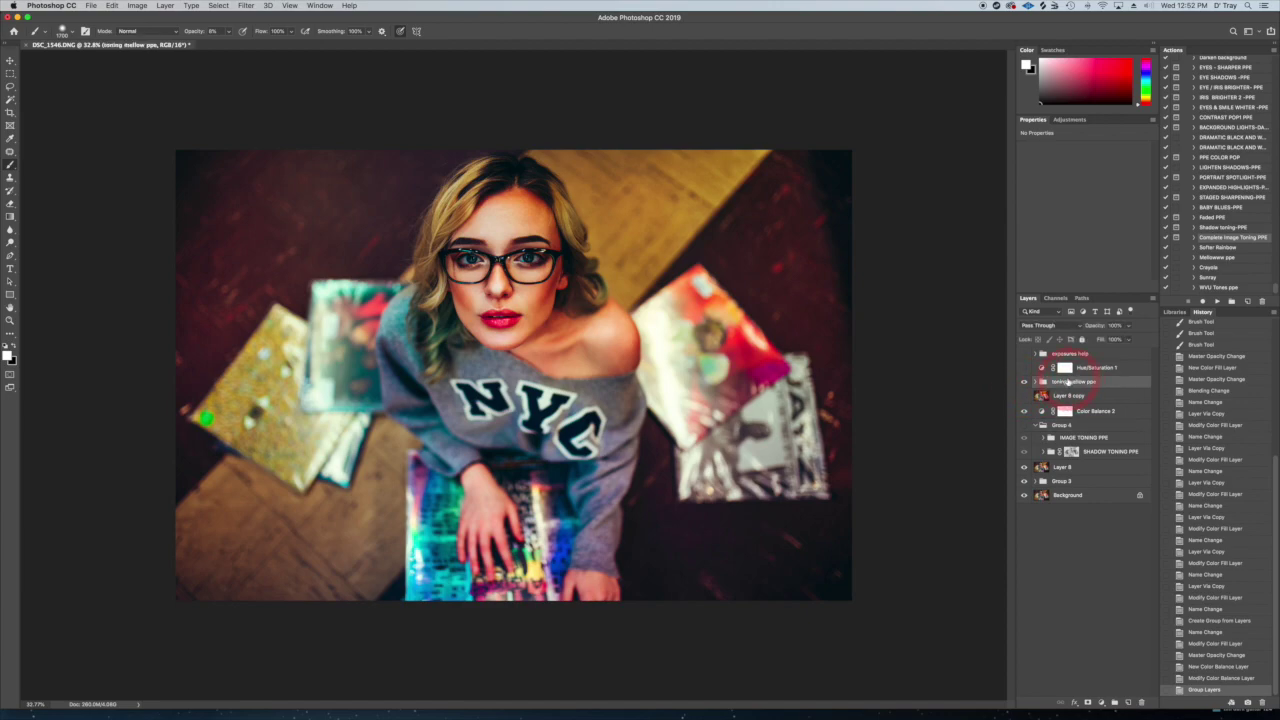
left_click(1128, 325)
left_click_drag(1128, 338, 1118, 340)
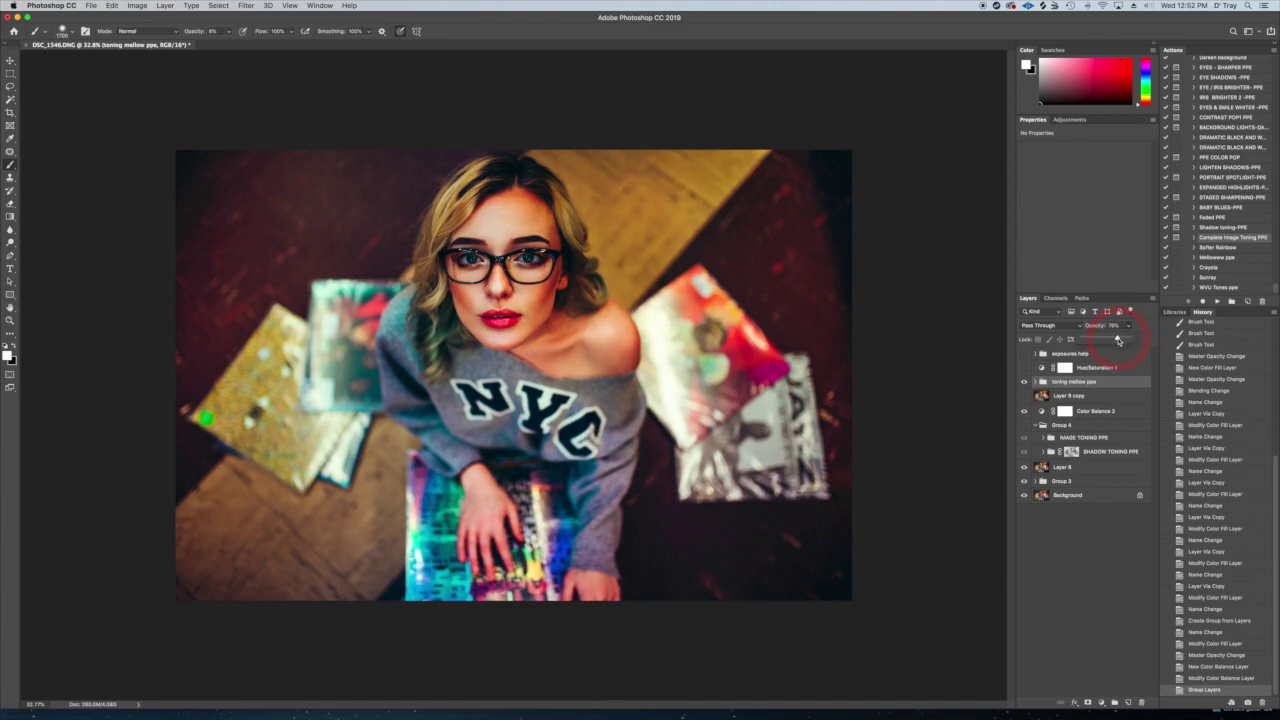
mouse_move(1107, 341)
left_mouse_down()
mouse_move(1095, 341)
mouse_move(1106, 341)
left_mouse_up()
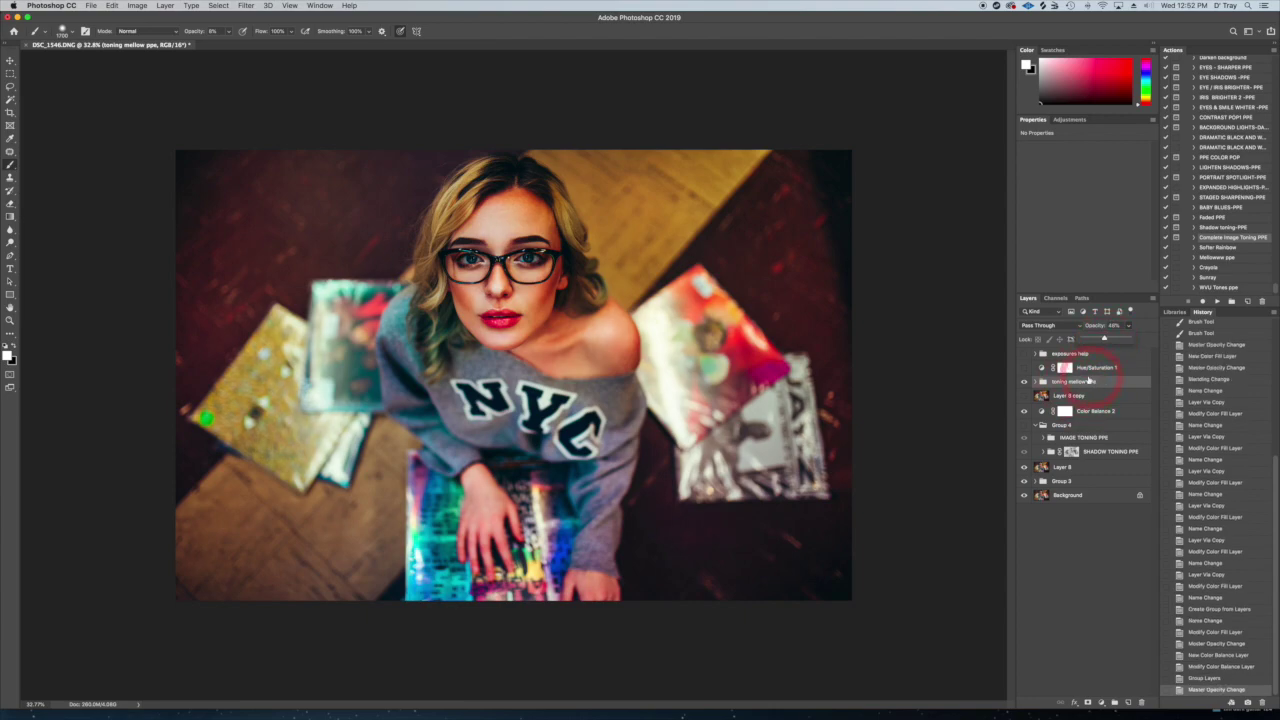
Show the Hue/Saturation 1 layer and run the STAGED SHARPENING-PPE action above it
left_click(1024, 368)
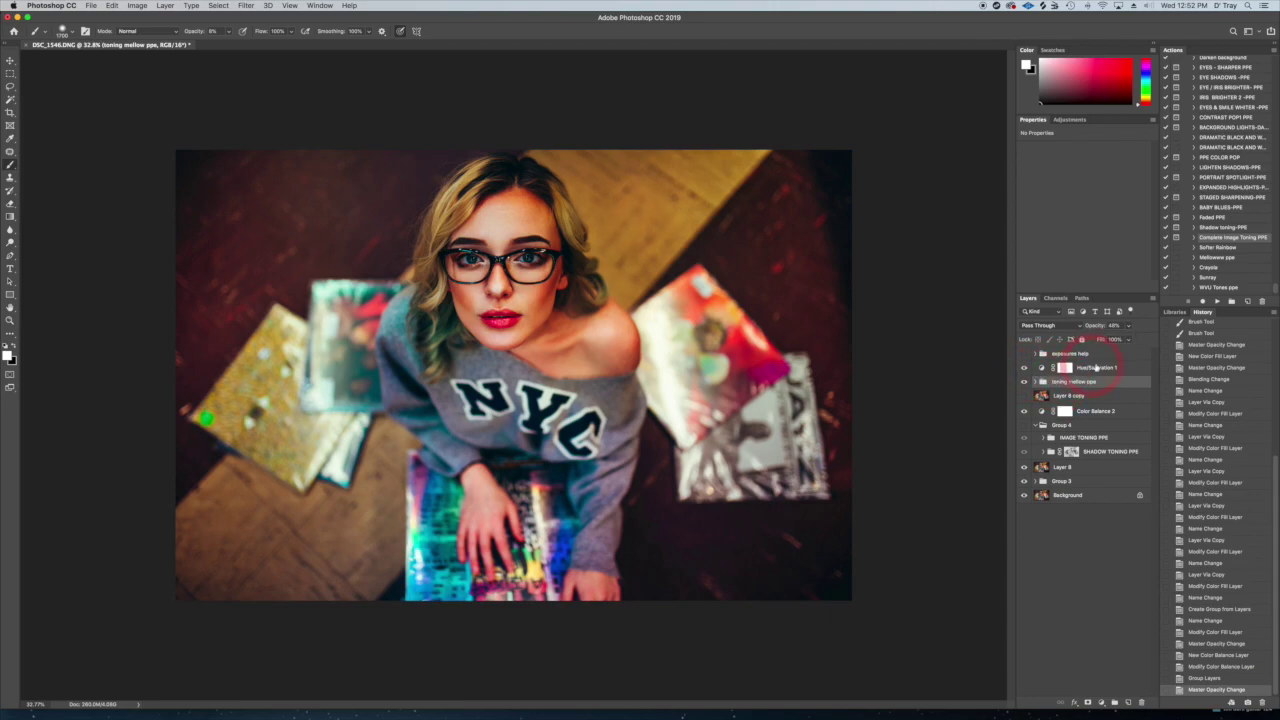
left_click(1097, 367)
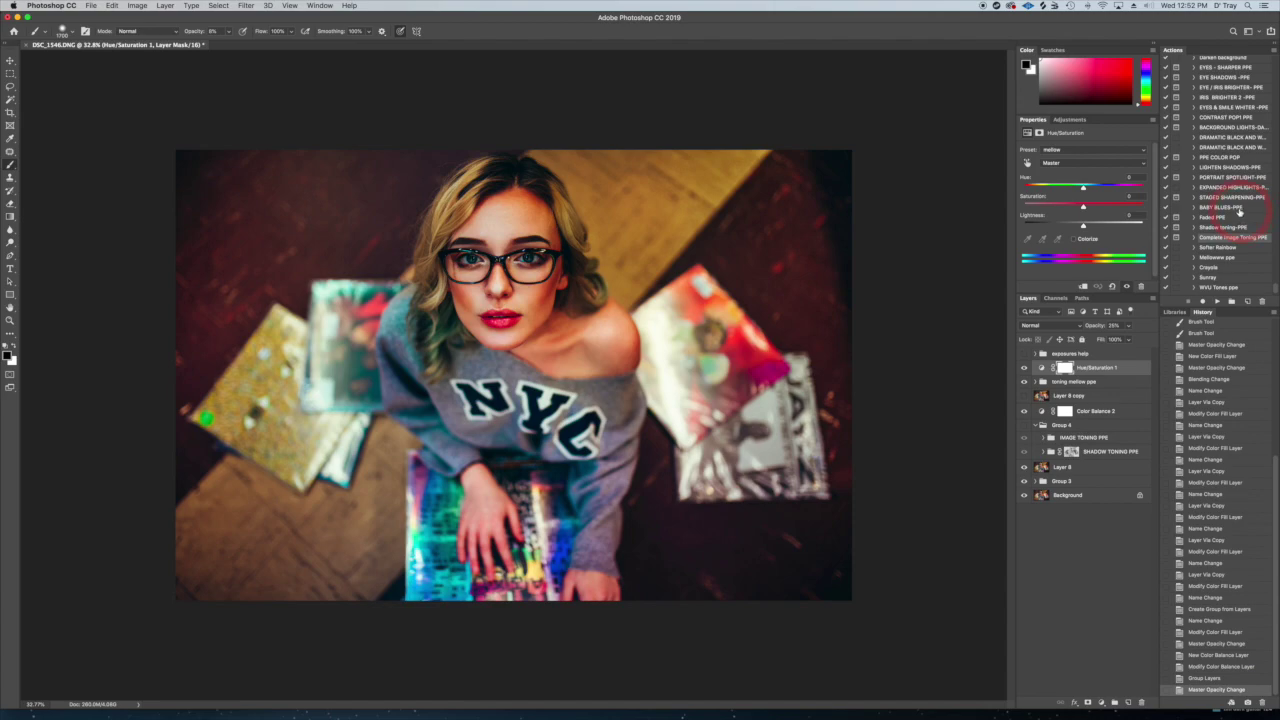
left_click(1225, 198)
left_click(1217, 301)
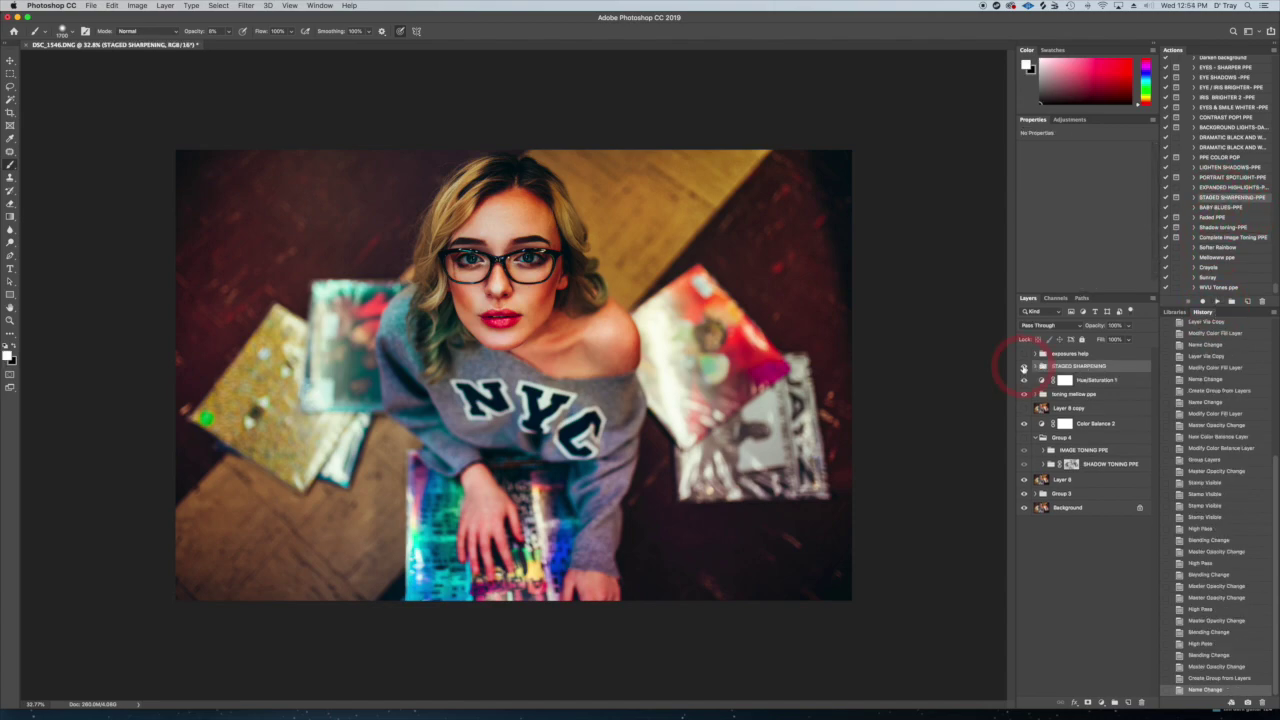
Examine the woman's face close up with and without the STAGED SHARPENING group
left_click(533, 283)
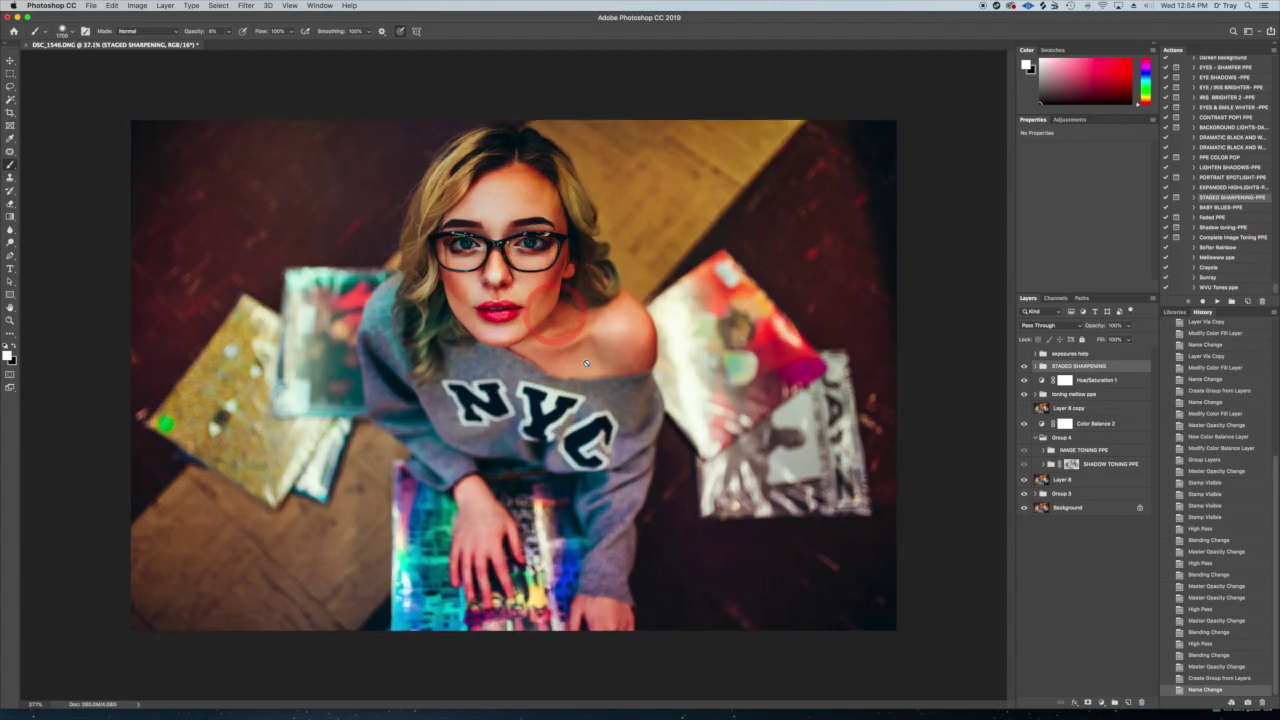
left_click(541, 297, "super")
left_click_drag(543, 297, 638, 479)
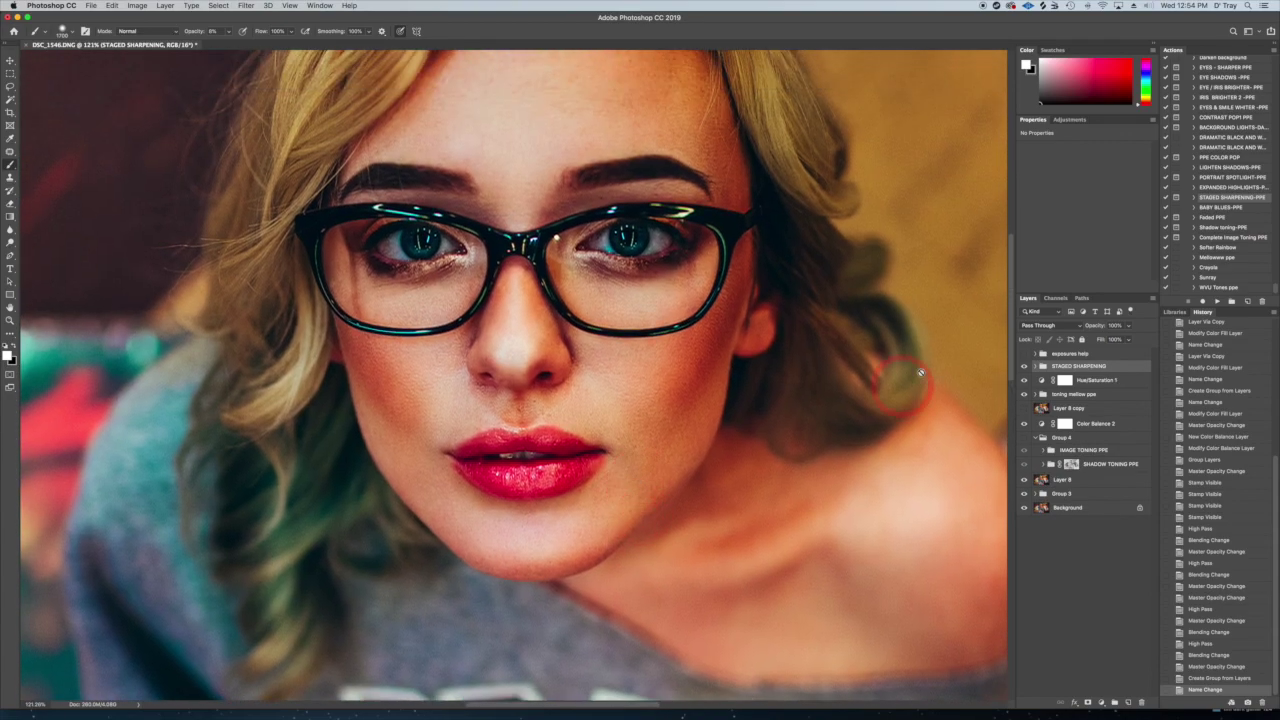
left_click(1023, 367)
left_click(1023, 367)
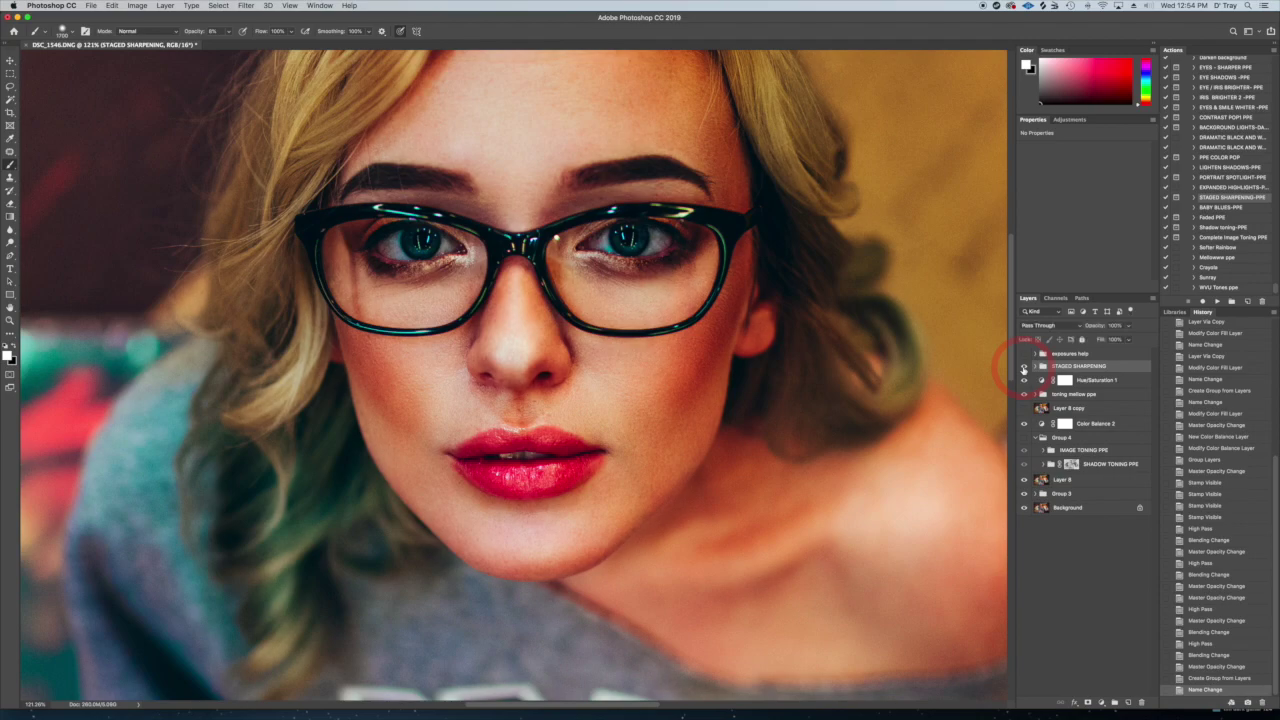
left_click(1023, 367)
left_click(1023, 367)
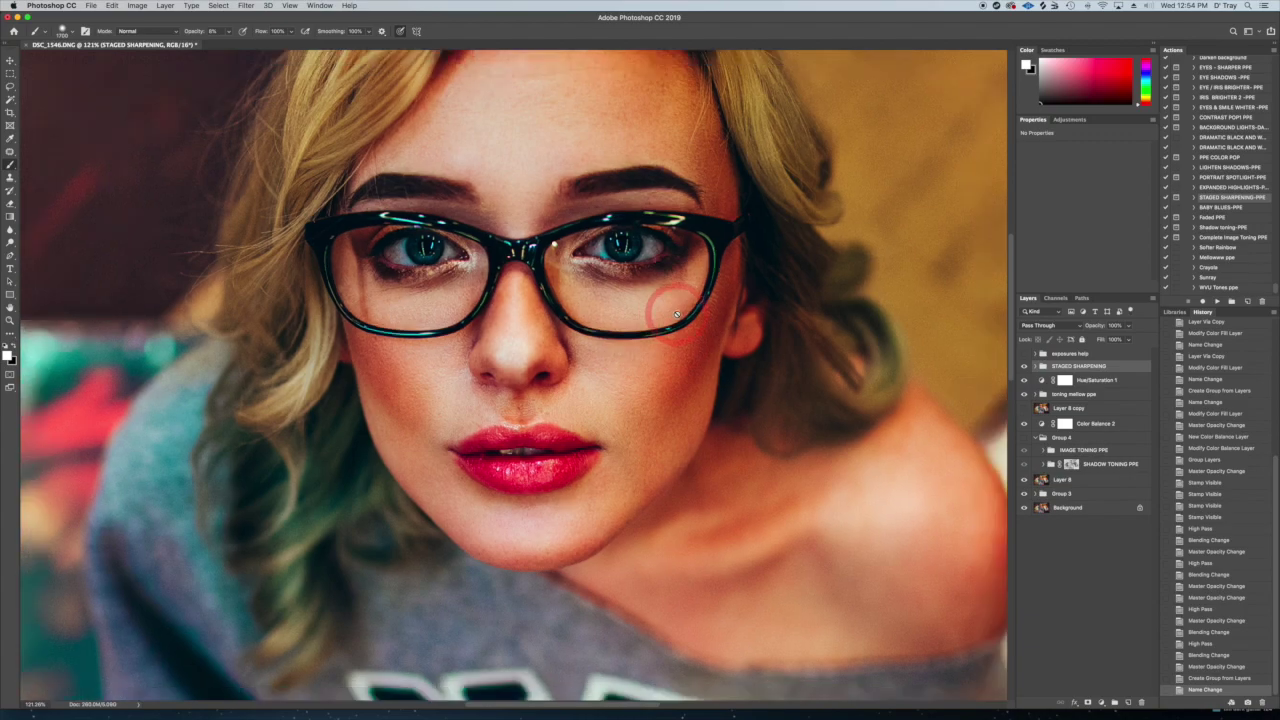
Reduce the opacity of the STAGED SHARPENING group to 60%
scroll(677, 314, "down", 8)
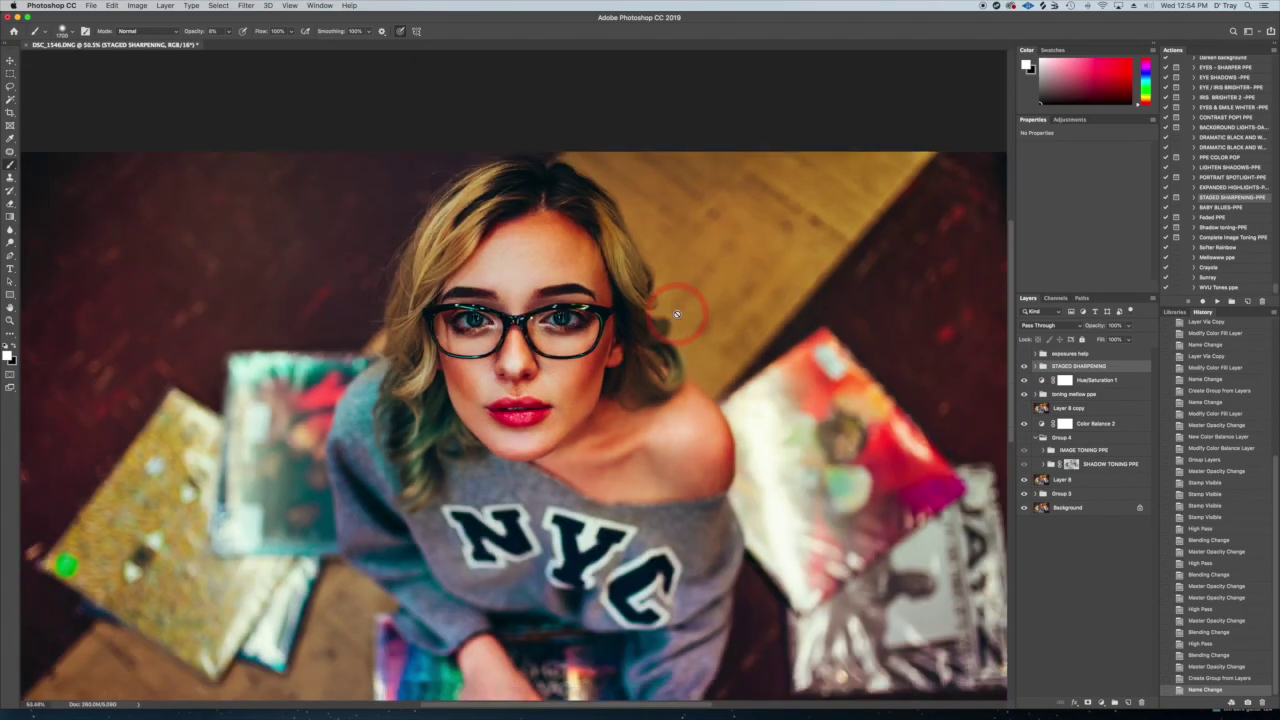
left_click(1128, 325)
left_click_drag(1130, 340, 1106, 341)
left_click(1042, 366)
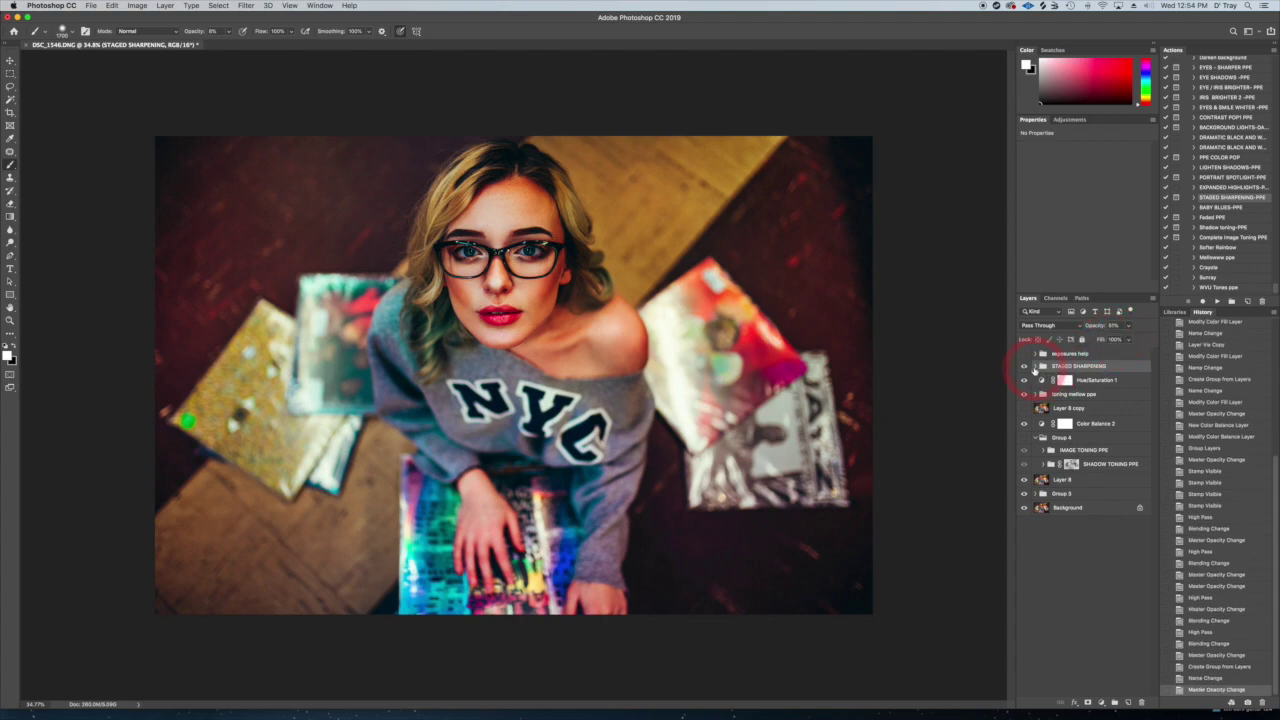
left_click(1042, 366)
left_click(1129, 327)
left_click_drag(1126, 340, 1129, 340)
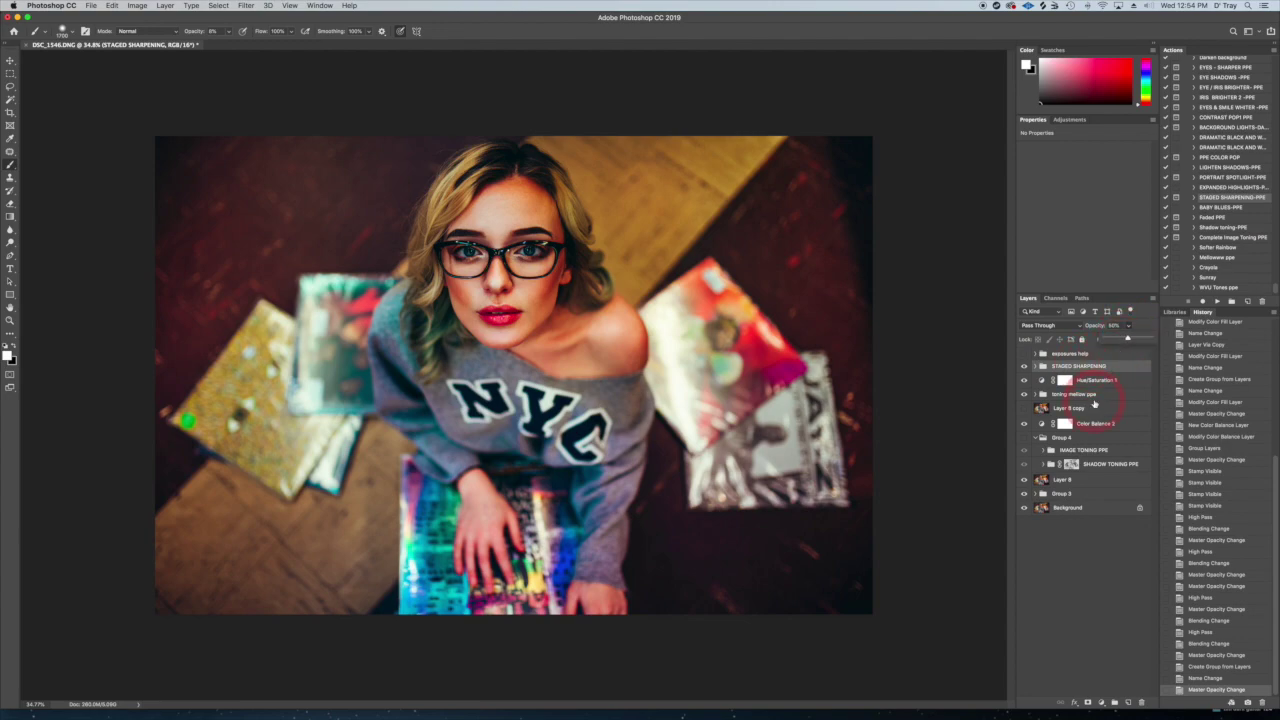
Group everything from STAGED SHARPENING down to Group 3 and compare the portrait with and without the new group
left_click(1061, 494, "shift")
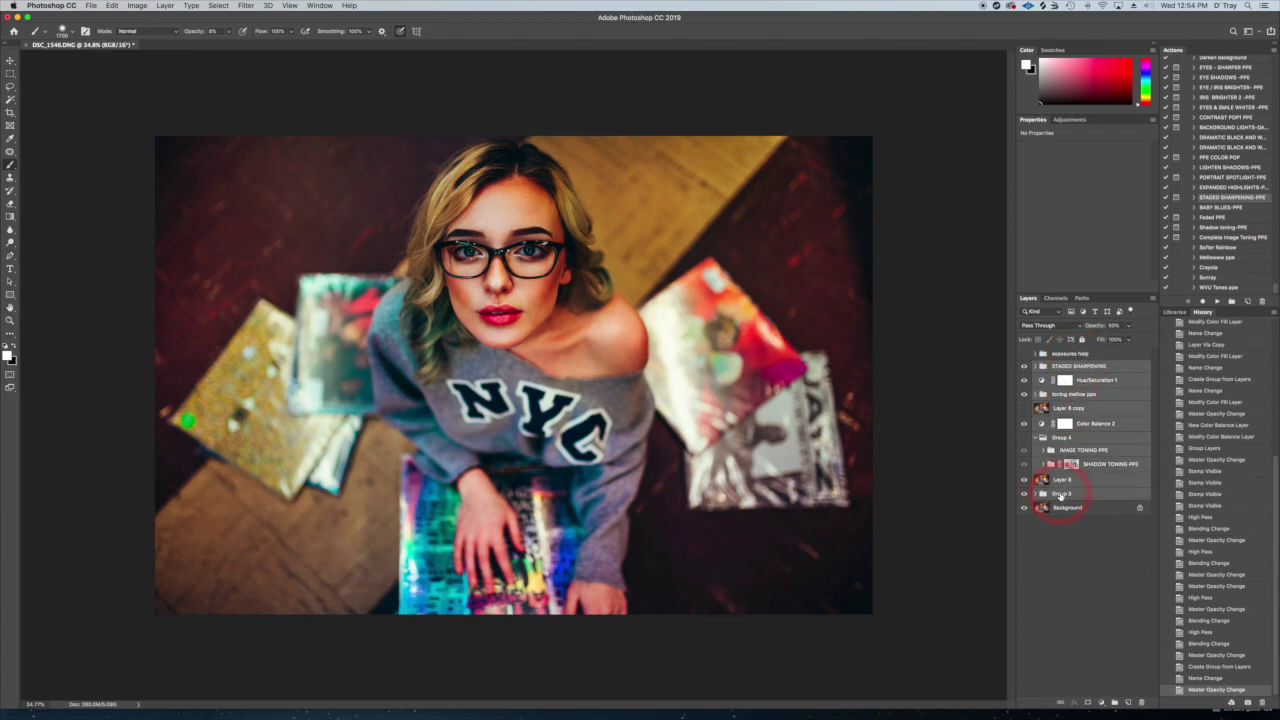
key("super+g")
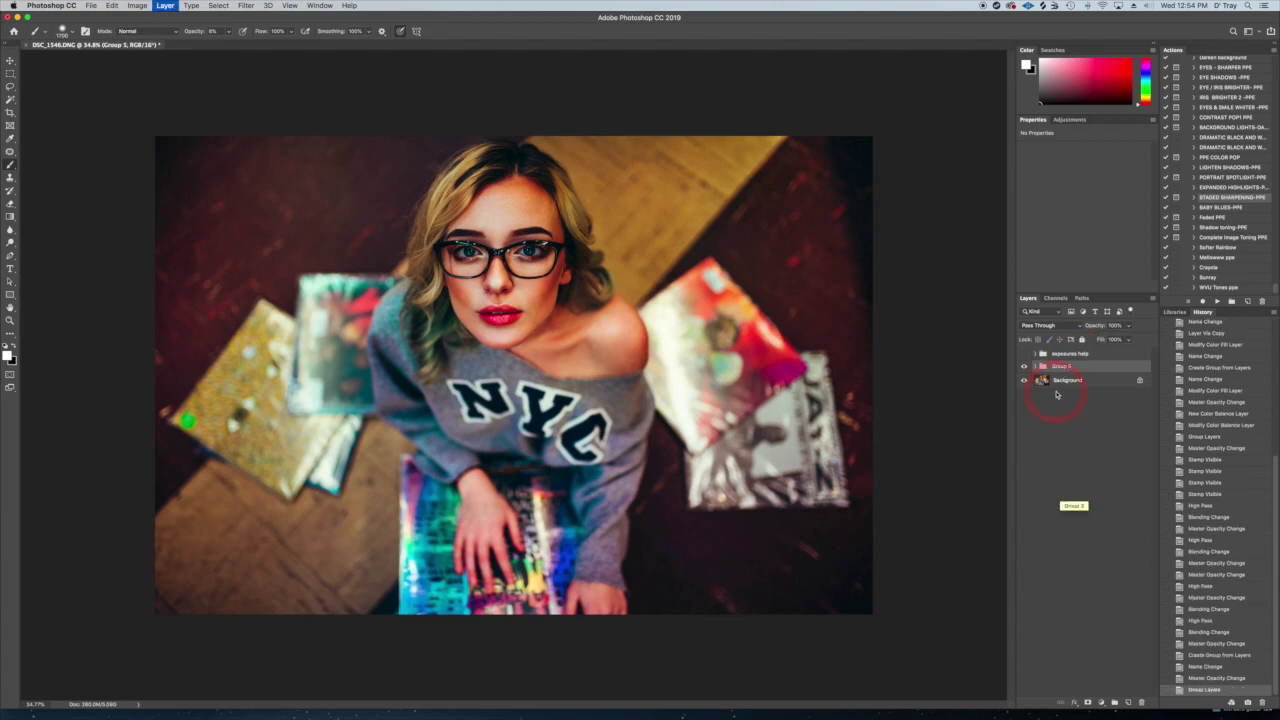
left_click(1023, 367)
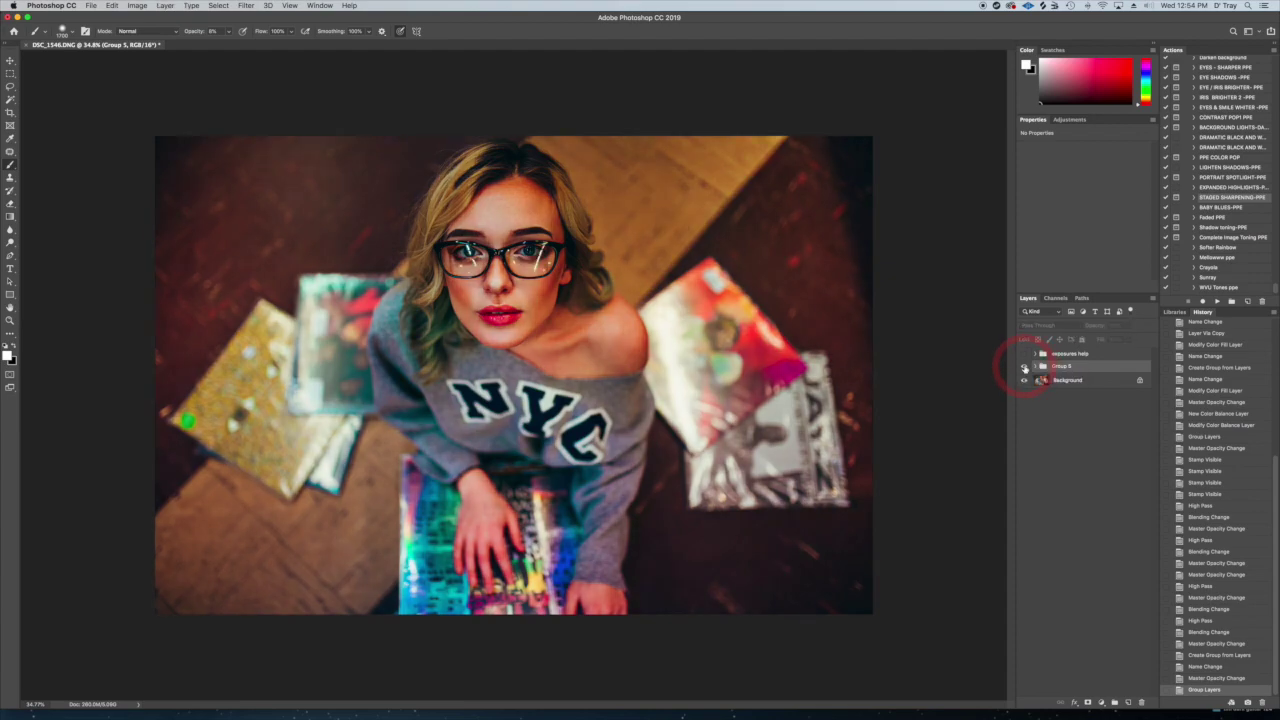
left_click(1023, 368)
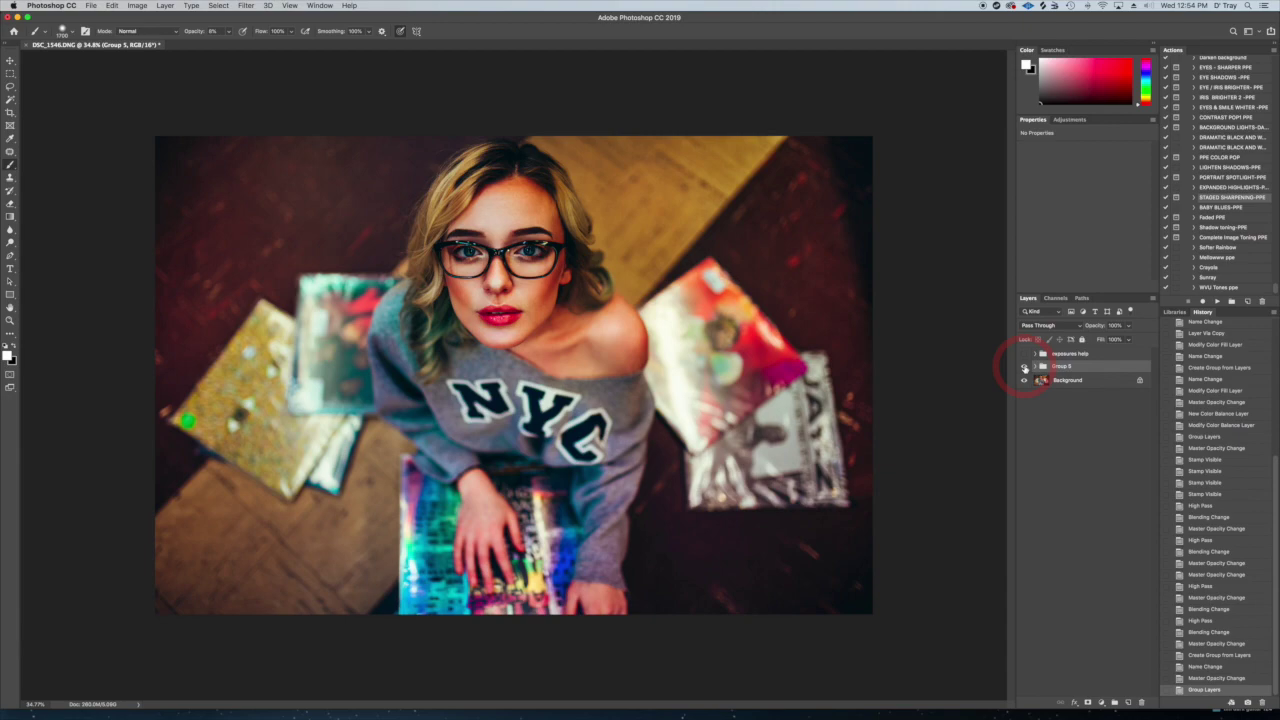